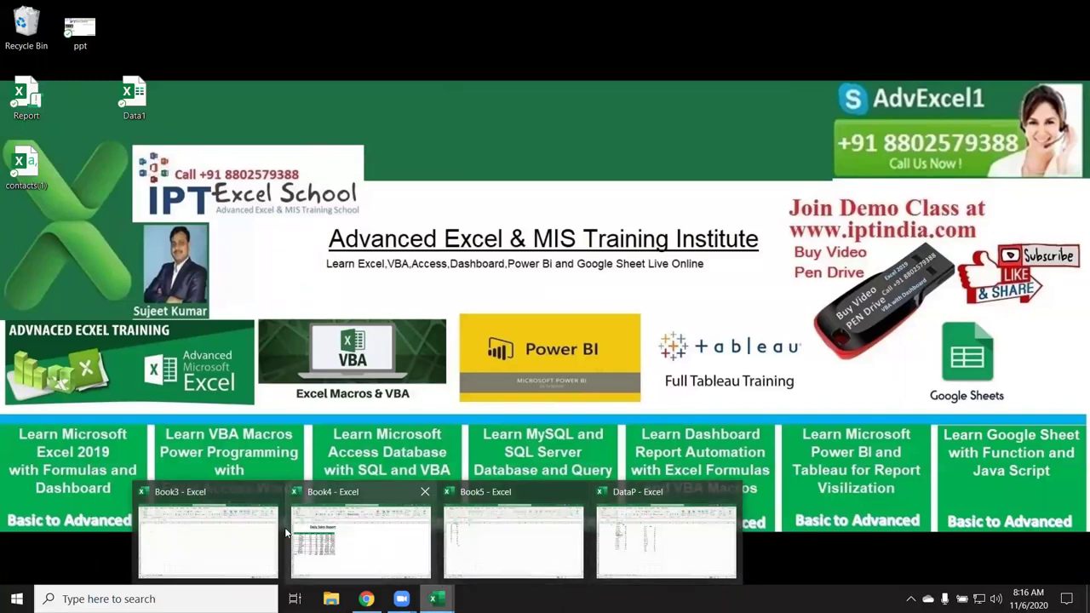
- Open the Data sheet of the DataP workbook and begin selecting the Name, Product and Qty columns
{"action": "left_click", "coordinate": [643, 540]}
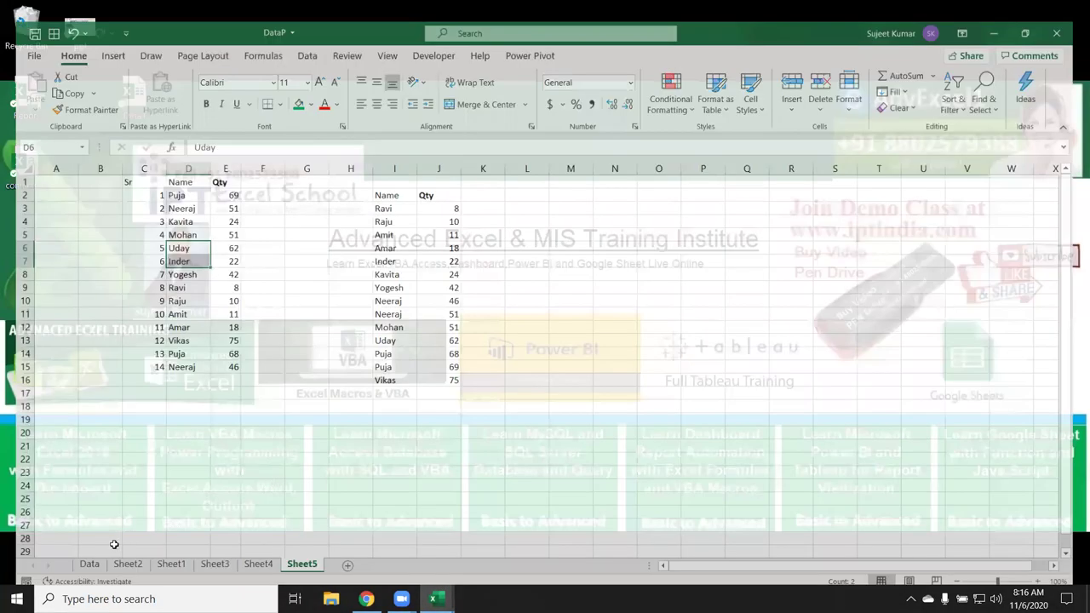
{"action": "left_click", "coordinate": [76, 564]}
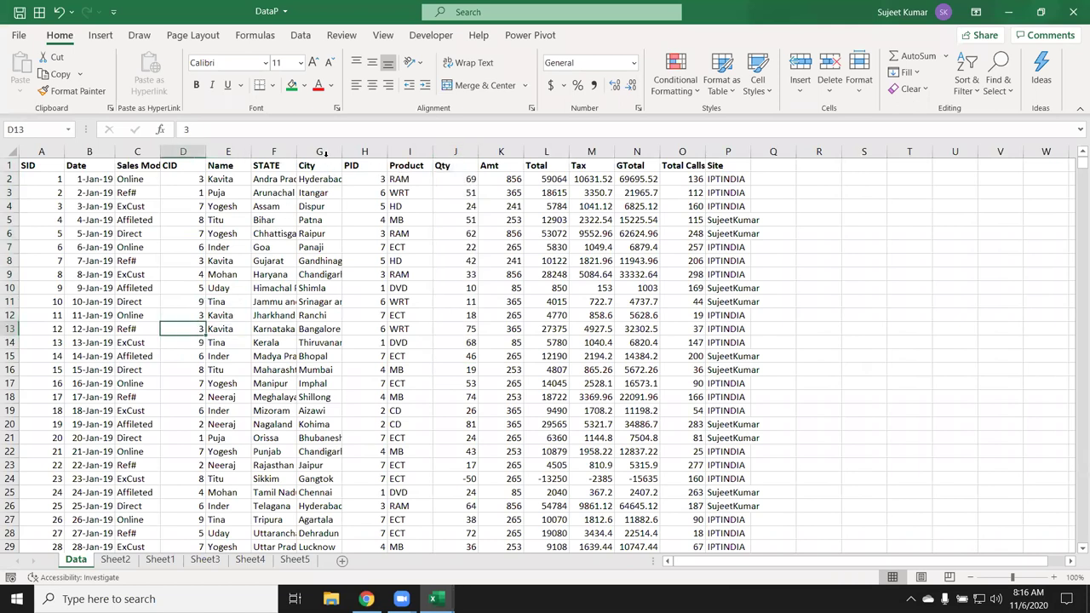
{"action": "left_click", "coordinate": [217, 152]}
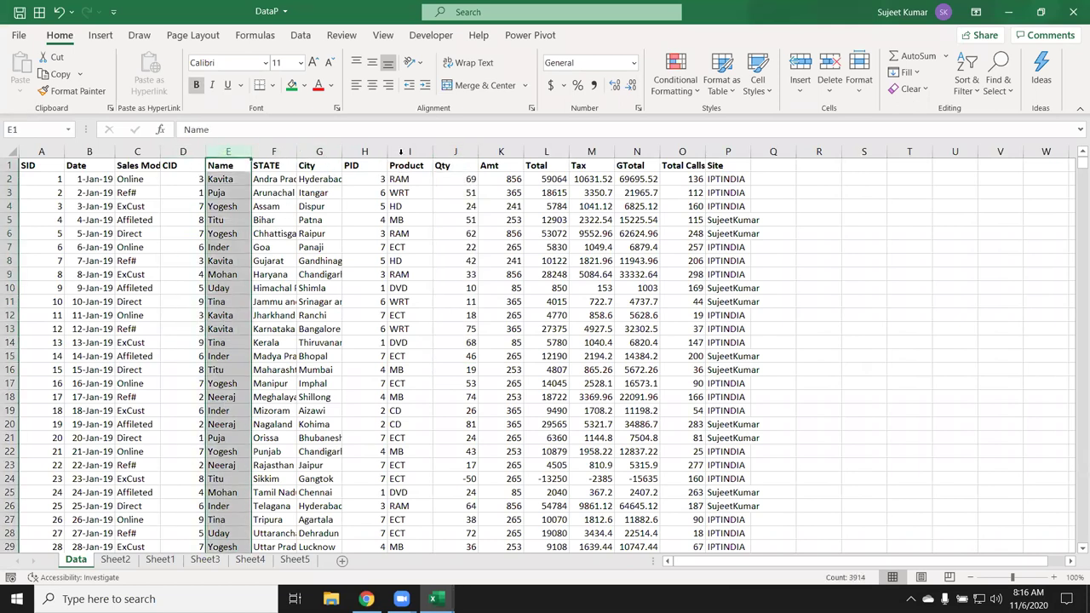
{"action": "left_click_drag", "start_coordinate": [408, 152], "coordinate": [454, 152]}
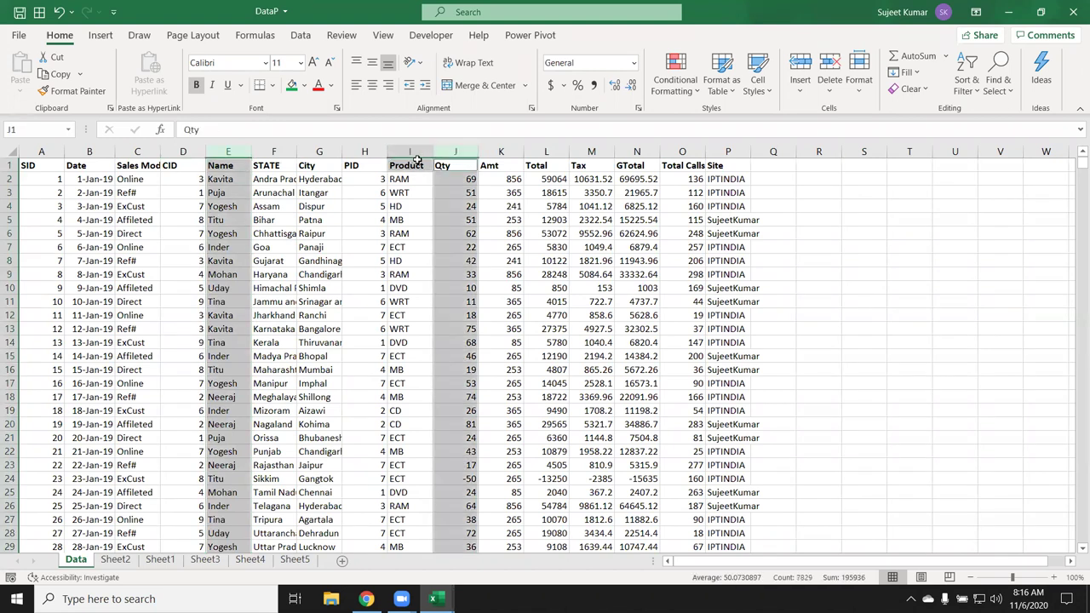
{"action": "left_click_drag", "start_coordinate": [395, 179], "coordinate": [364, 179]}
- Copy the Name, Product and Qty columns (E, I, J) and go to Sheet5
{"action": "left_click", "coordinate": [212, 151]}
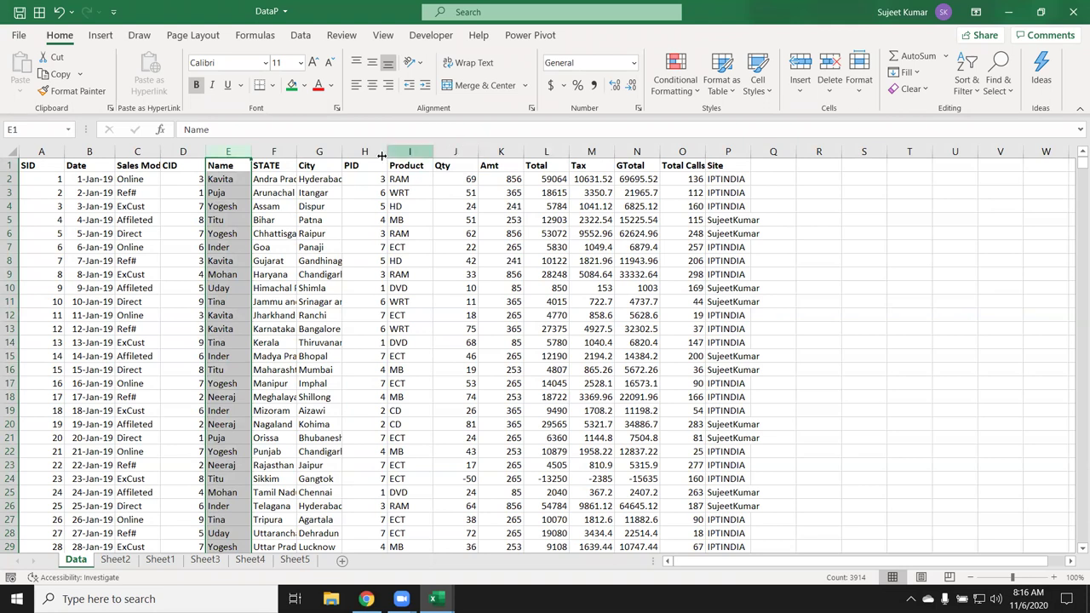
{"action": "left_click", "coordinate": [409, 151], "text": "ctrl"}
{"action": "left_click", "coordinate": [450, 150], "text": "ctrl"}
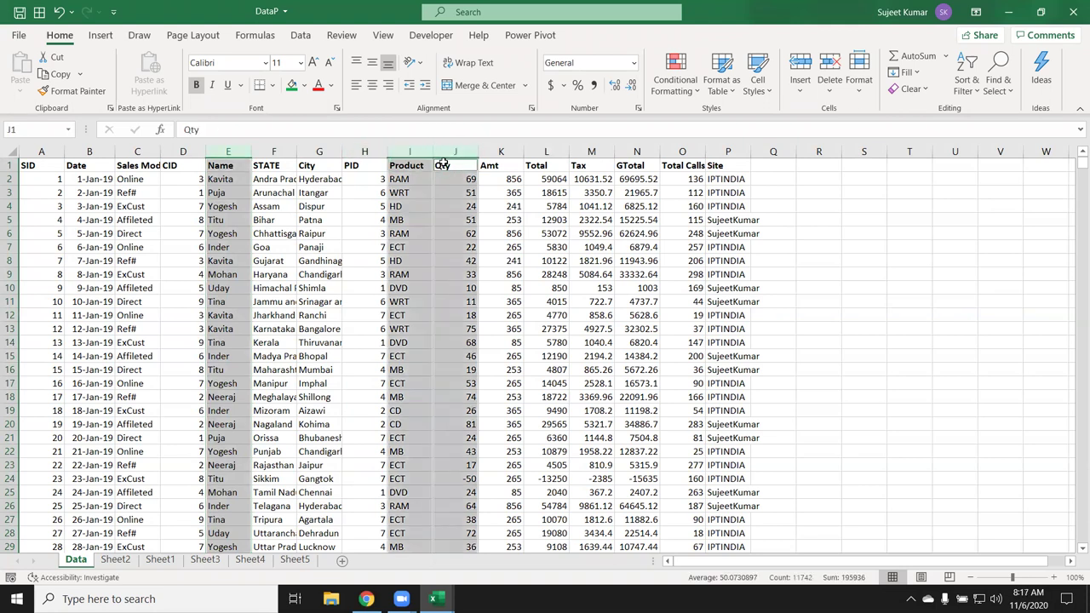
{"action": "key", "text": "ctrl+c"}
{"action": "left_click", "coordinate": [296, 561]}
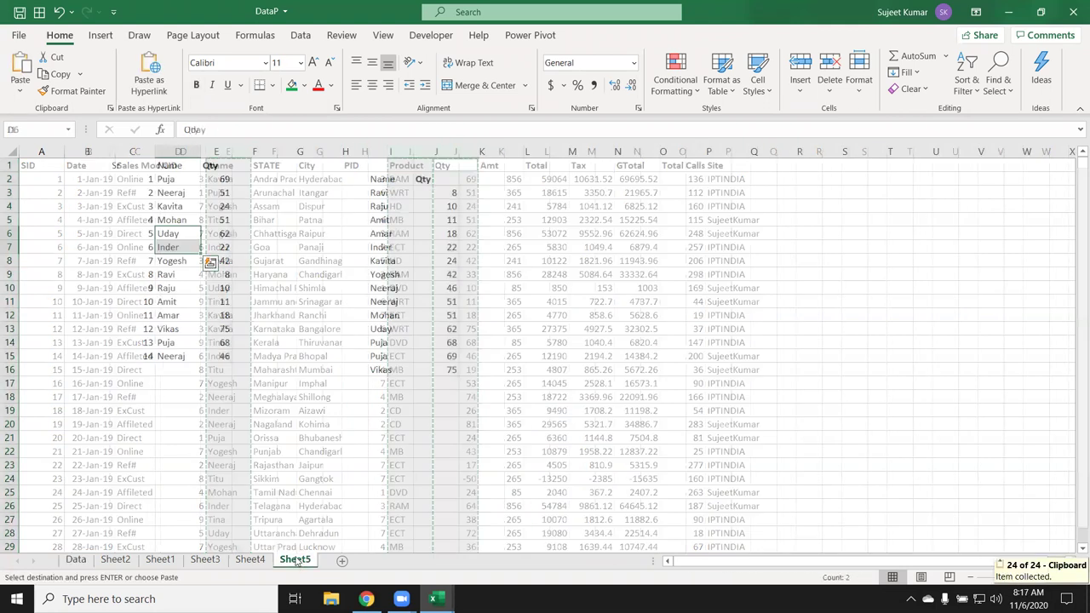
{"action": "left_click", "coordinate": [448, 220]}
- Paste the copied Name, Product and Qty columns into A1 of a new Sheet6
{"action": "left_click", "coordinate": [340, 564]}
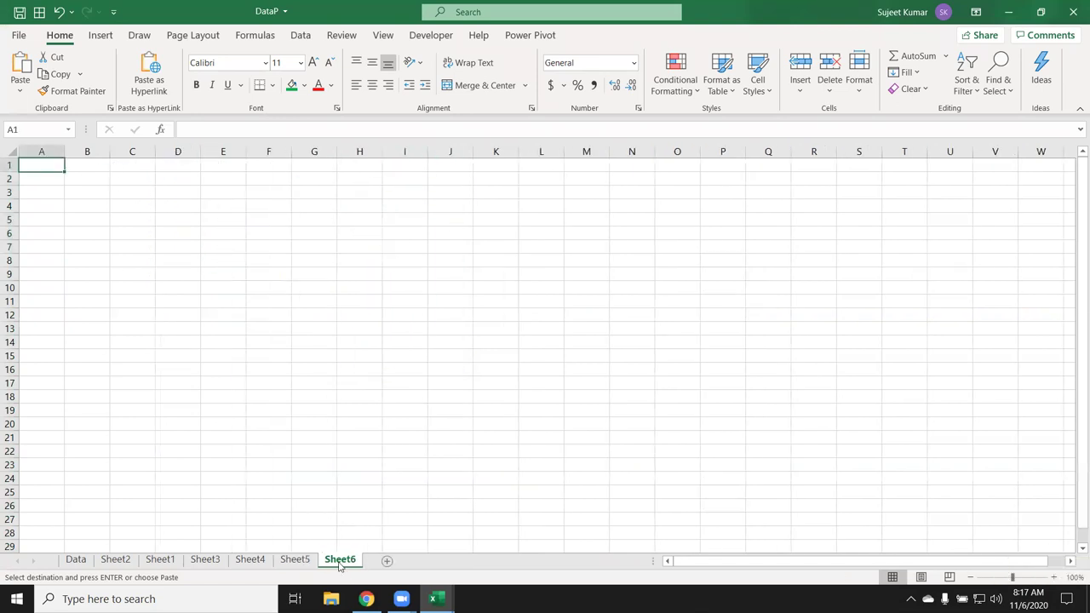
{"action": "key", "text": "ctrl+v"}
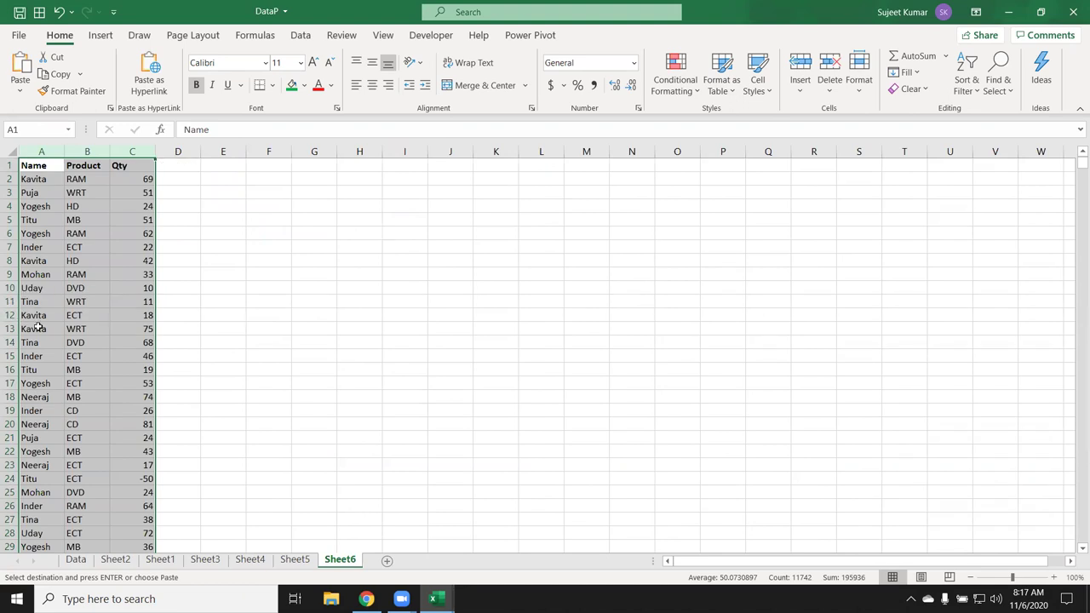
{"action": "left_click", "coordinate": [42, 331]}
{"action": "scroll", "coordinate": [21, 409], "scroll_direction": "down", "scroll_amount": 8}
{"action": "scroll", "coordinate": [20, 415], "scroll_direction": "down", "scroll_amount": 13}
{"action": "scroll", "coordinate": [20, 414], "scroll_direction": "down", "scroll_amount": 13}
{"action": "left_click", "coordinate": [24, 410]}
{"action": "key", "text": "shift+Right"}
{"action": "key", "text": "shift+Right"}
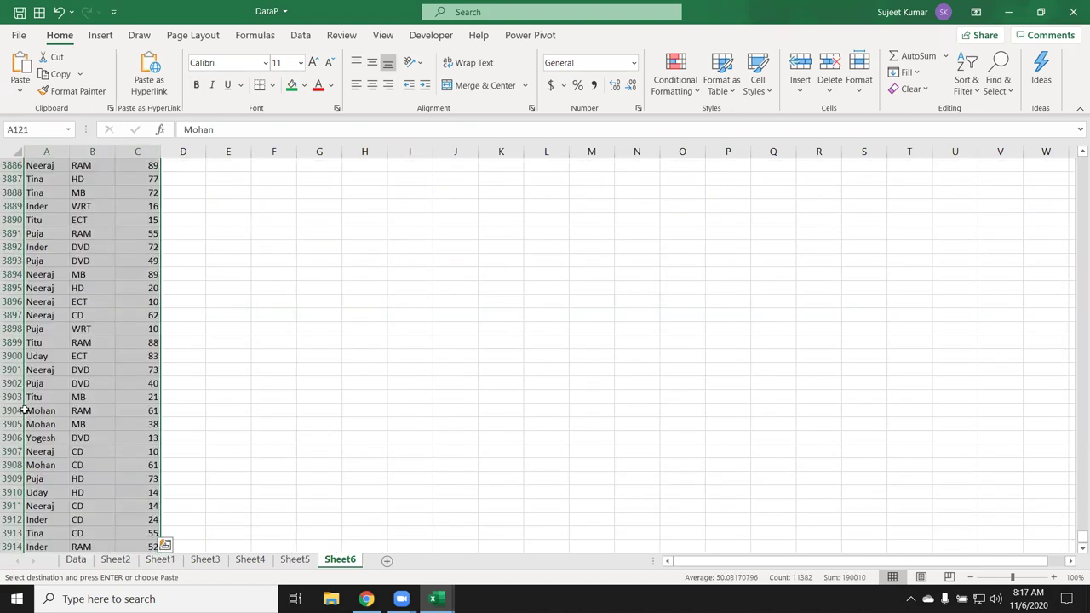
{"action": "key", "text": "ctrl+Home"}
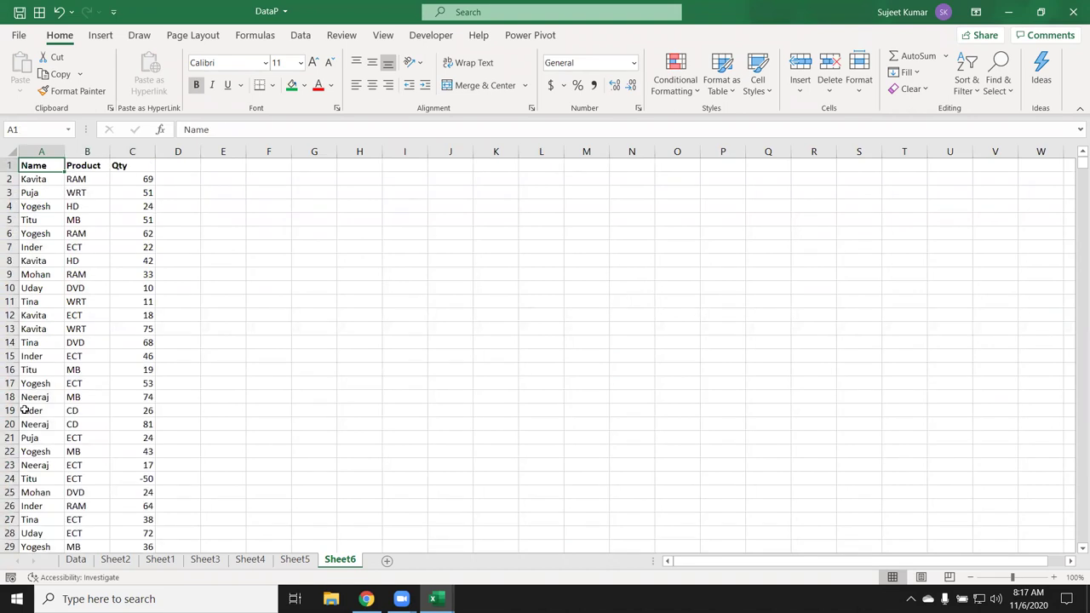
- Build lookup headings: Name in G3, with the Product and Qty headings copied into H3:I3
{"action": "left_click", "coordinate": [324, 194]}
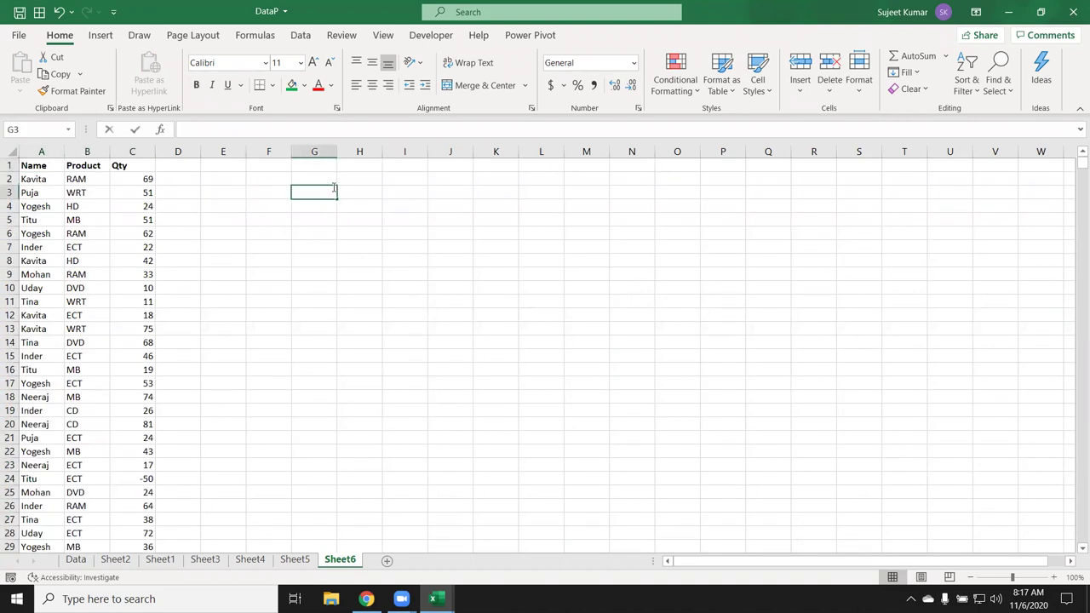
{"action": "type", "text": "Name"}
{"action": "key", "text": "Tab"}
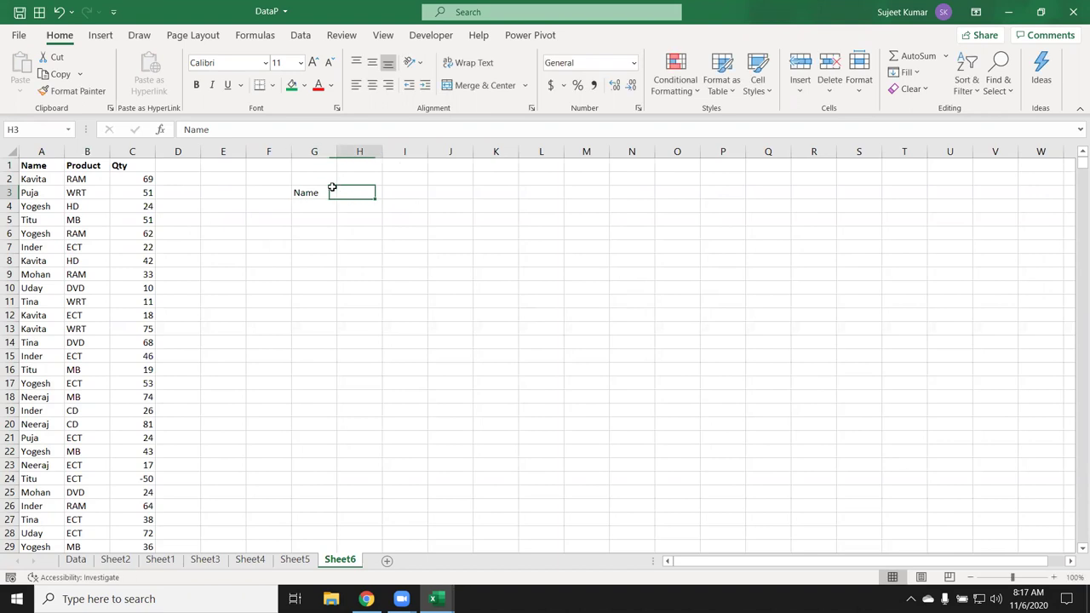
{"action": "left_click", "coordinate": [92, 153]}
{"action": "left_click", "coordinate": [92, 162]}
{"action": "left_click_drag", "start_coordinate": [92, 162], "coordinate": [132, 164]}
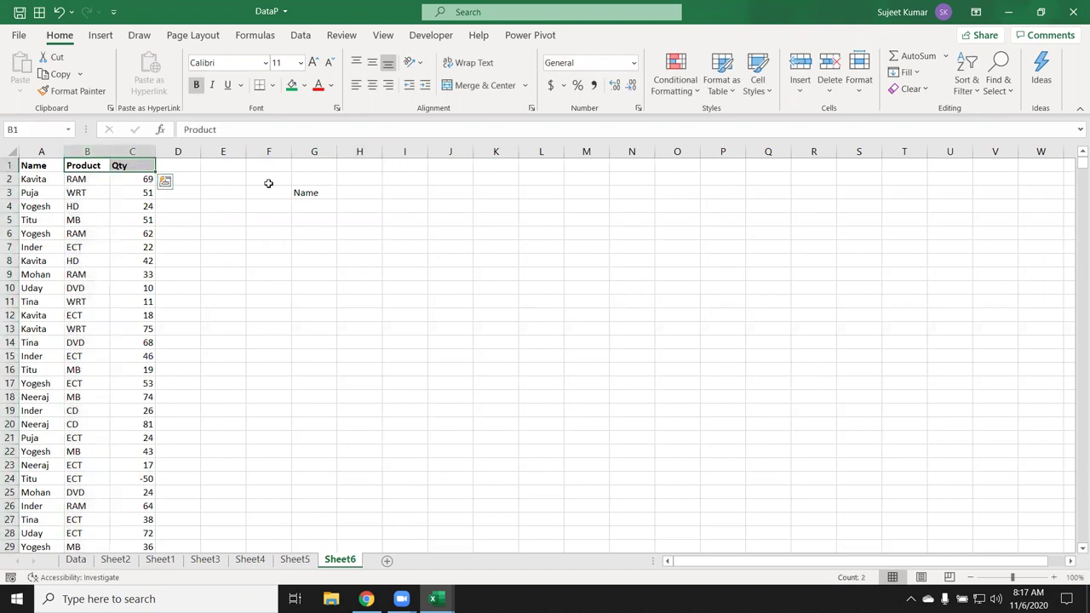
{"action": "key", "text": "ctrl+c"}
{"action": "left_click", "coordinate": [364, 189]}
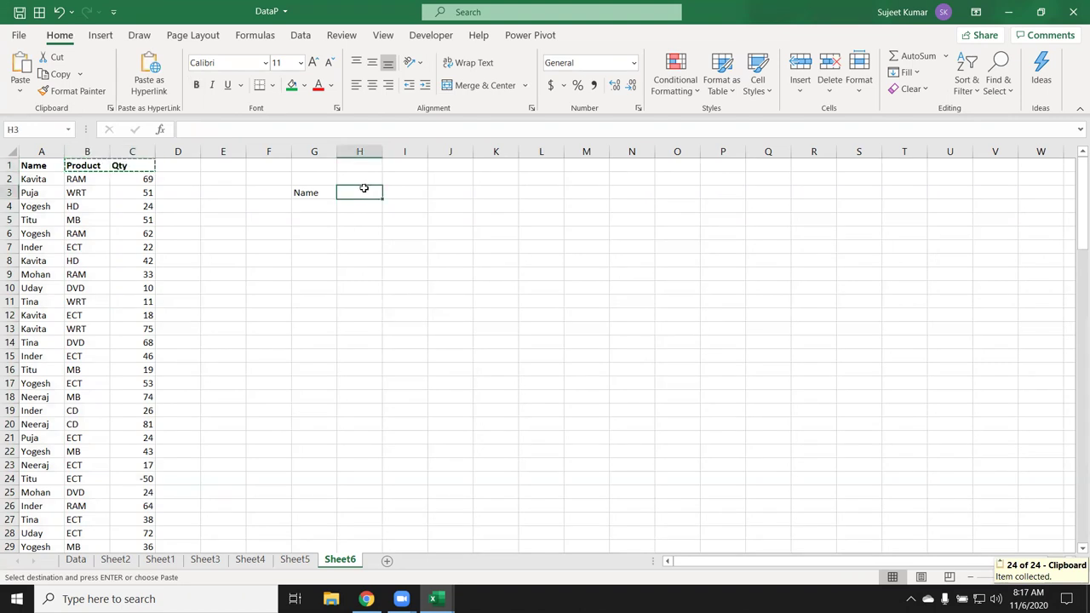
{"action": "key", "text": "ctrl+v"}
{"action": "key", "text": "Escape"}
- Enter a salesperson's name in G4 and the product ECT in H4
{"action": "left_click", "coordinate": [331, 204]}
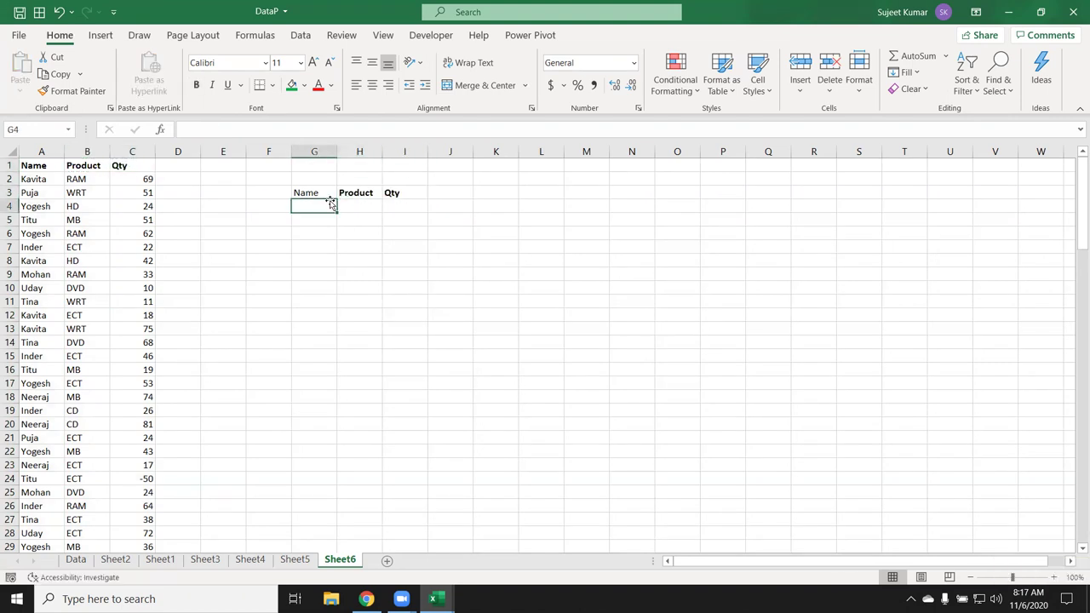
{"action": "type", "text": "Puja"}
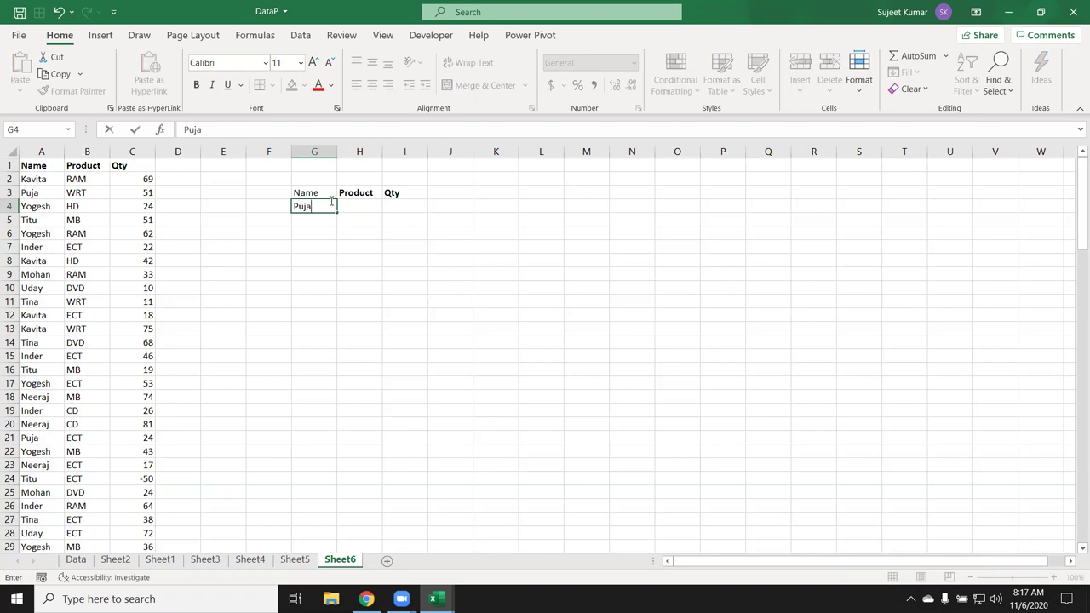
{"action": "key", "text": "Tab"}
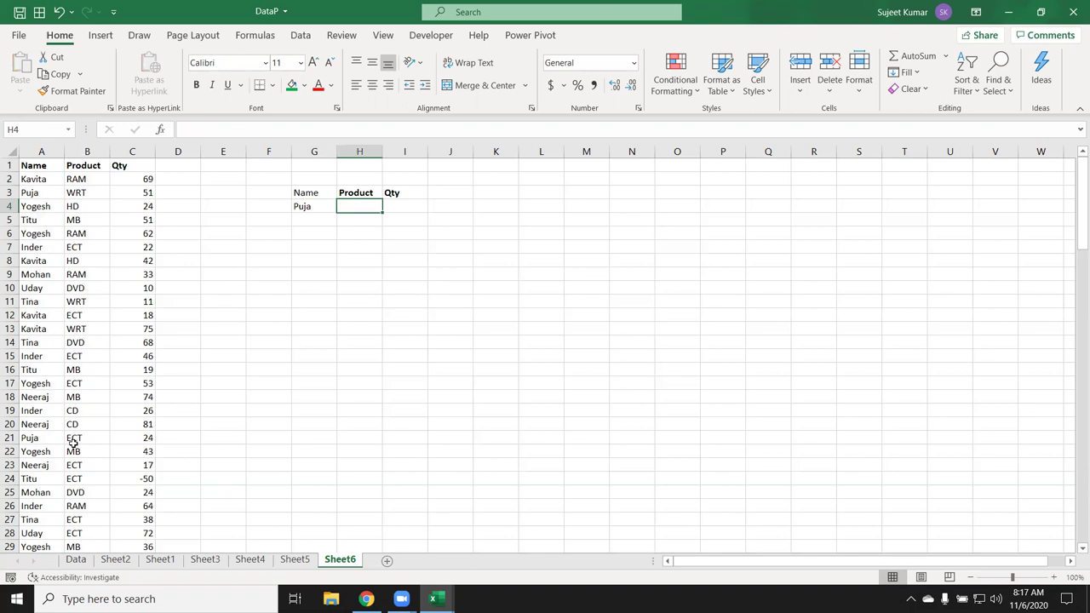
{"action": "type", "text": "E"}
{"action": "type", "text": "CT"}
{"action": "key", "text": "Tab"}
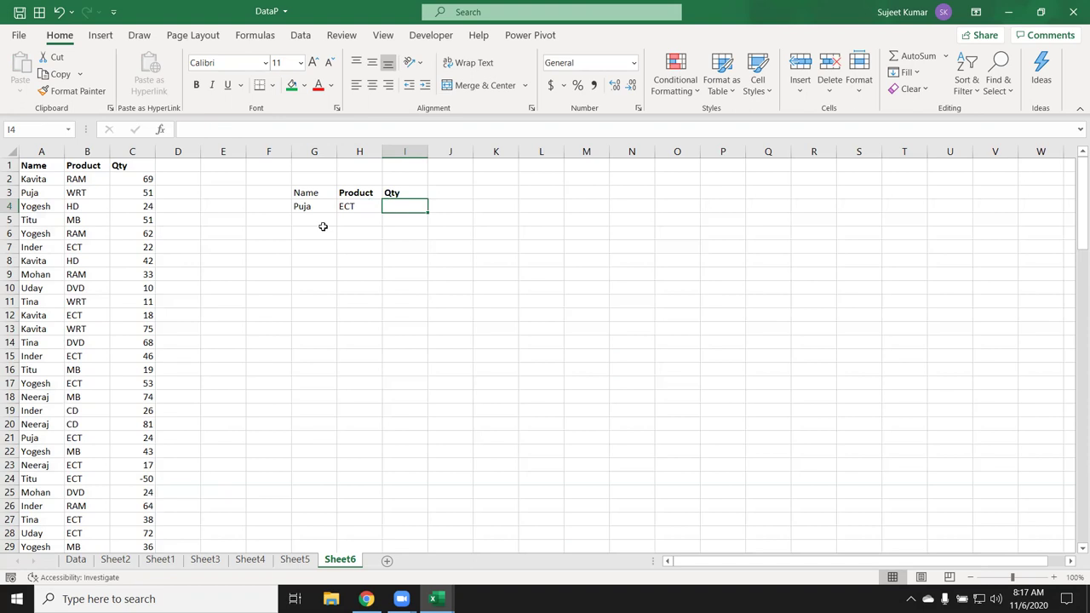
- Insert a new column A holding =B2&"-"&C2, filled down the table and autofitted
{"action": "left_click", "coordinate": [36, 146]}
{"action": "key", "text": "ctrl+shift+plus"}
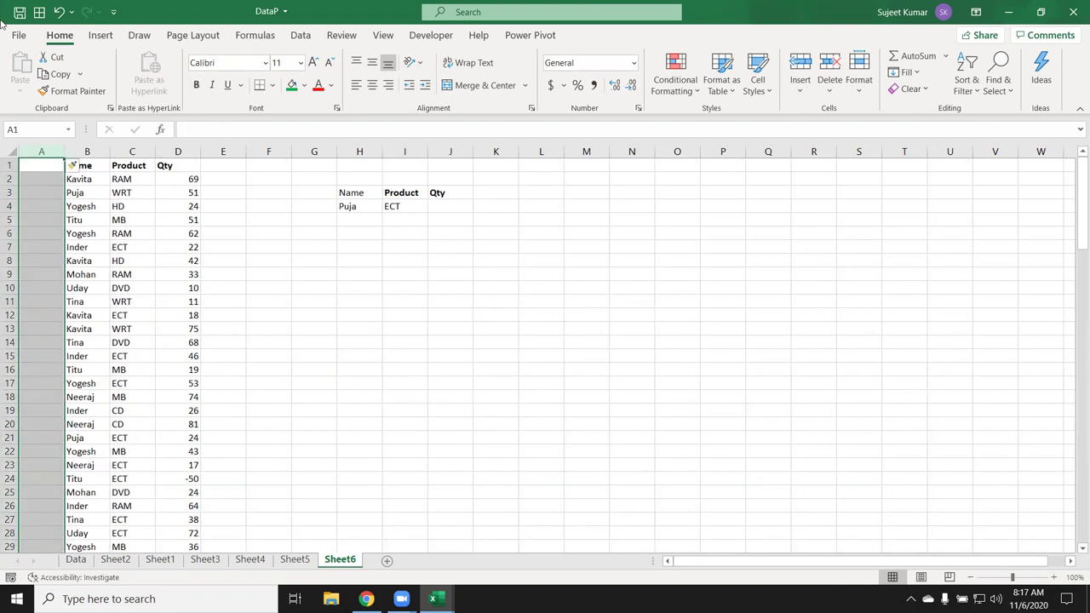
{"action": "left_click", "coordinate": [38, 179]}
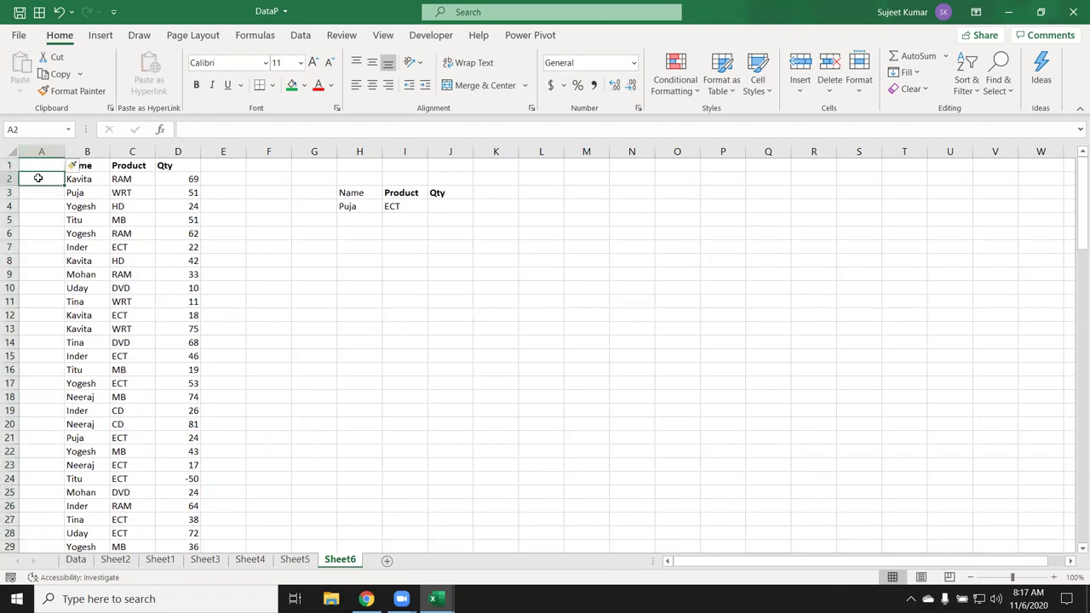
{"action": "double_click", "coordinate": [38, 178]}
{"action": "type", "text": "="}
{"action": "key", "text": "Right"}
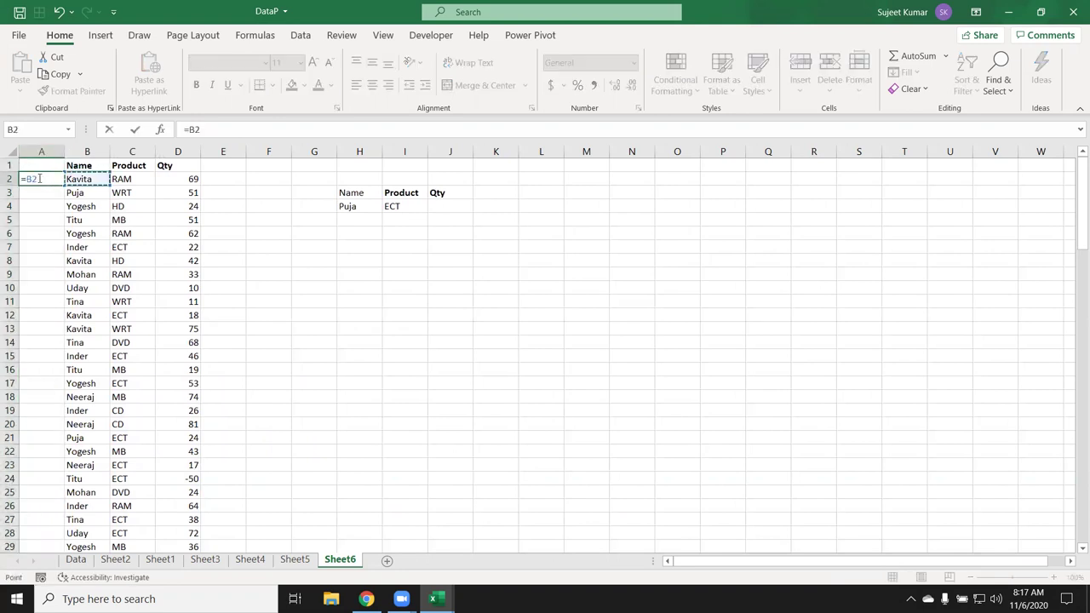
{"action": "type", "text": "&"}
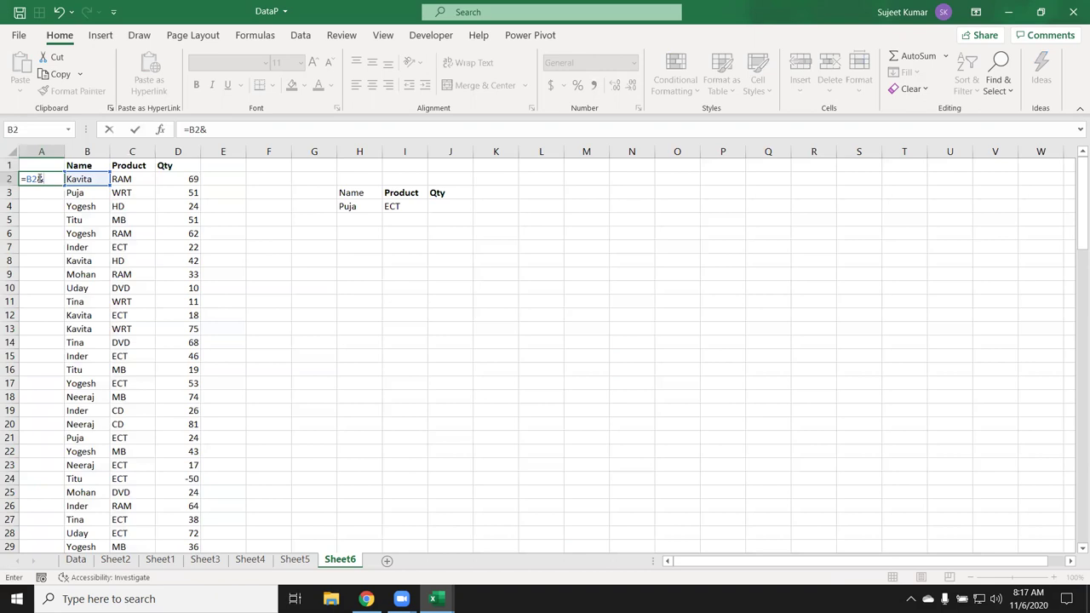
{"action": "type", "text": "\"-\"&"}
{"action": "key", "text": "Right"}
{"action": "key", "text": "Return"}
{"action": "left_click", "coordinate": [38, 179]}
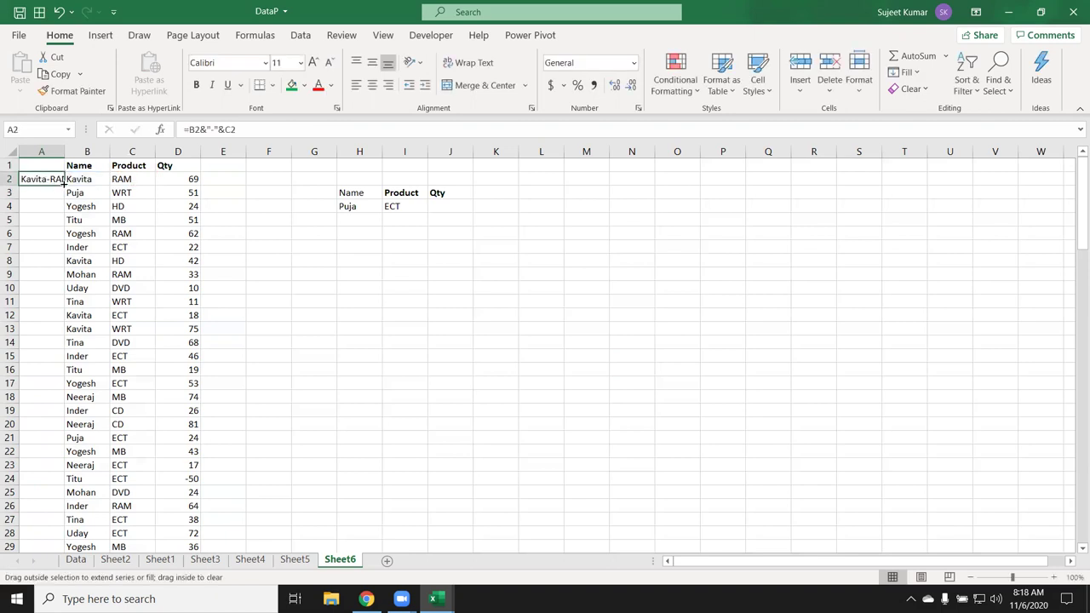
{"action": "double_click", "coordinate": [65, 183]}
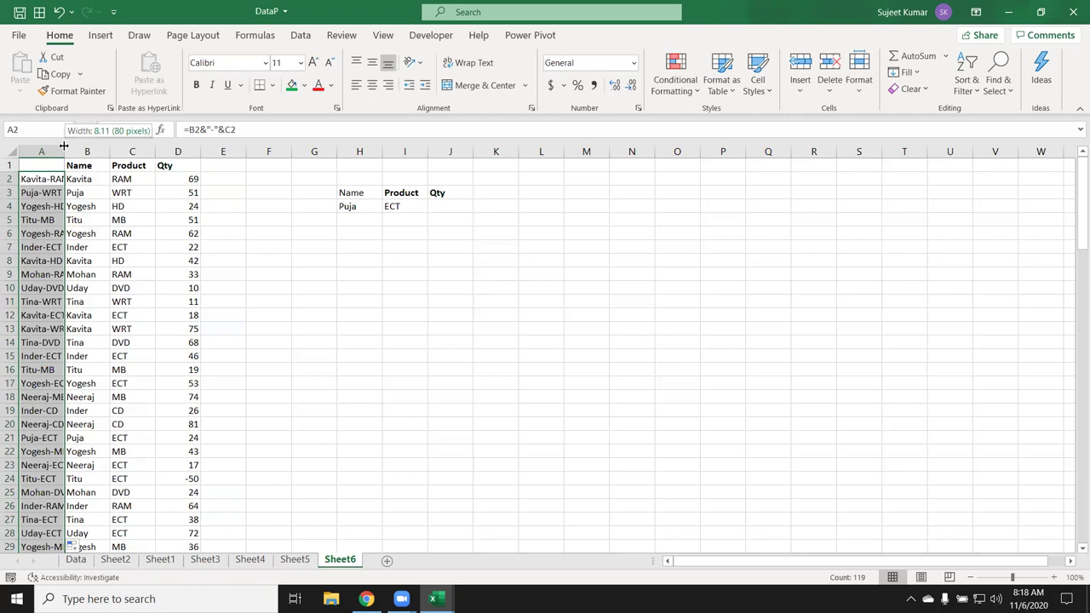
{"action": "double_click", "coordinate": [64, 146]}
- Enter =VLOOKUP(H4&"-"&I4,A:D,4,0) in J4 so it returns a Qty of 24
{"action": "left_click", "coordinate": [481, 208]}
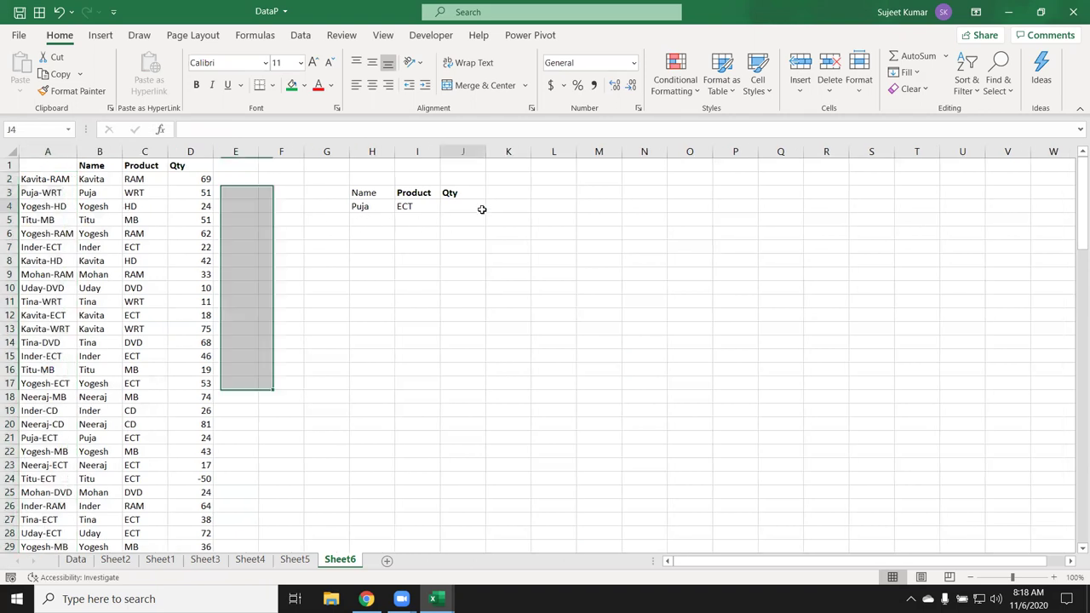
{"action": "type", "text": "=vl"}
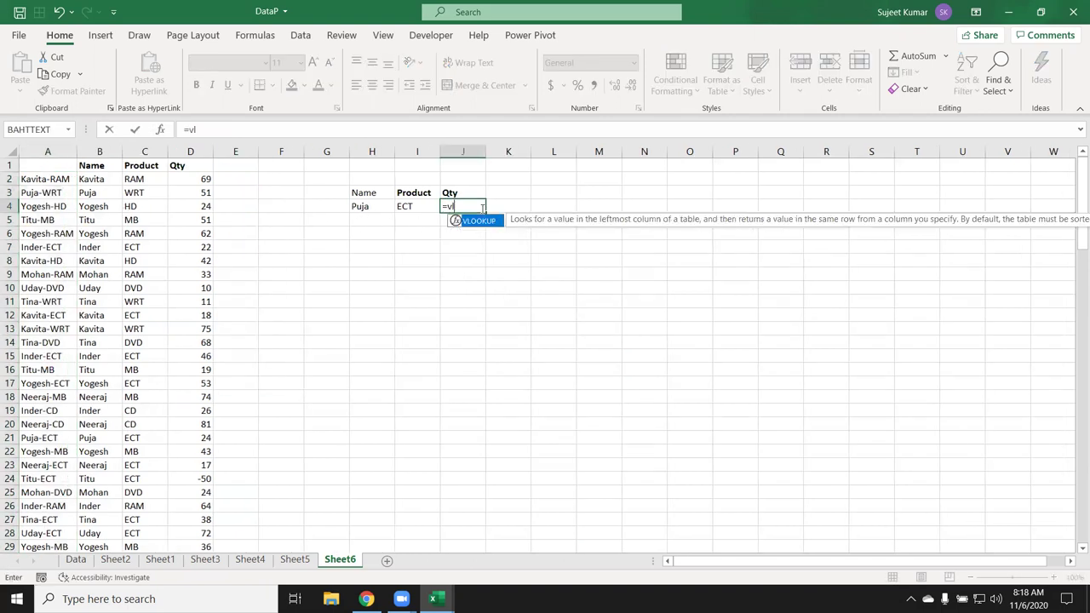
{"action": "key", "text": "Tab"}
{"action": "key", "text": "Left"}
{"action": "key", "text": "Left"}
{"action": "type", "text": "&\""}
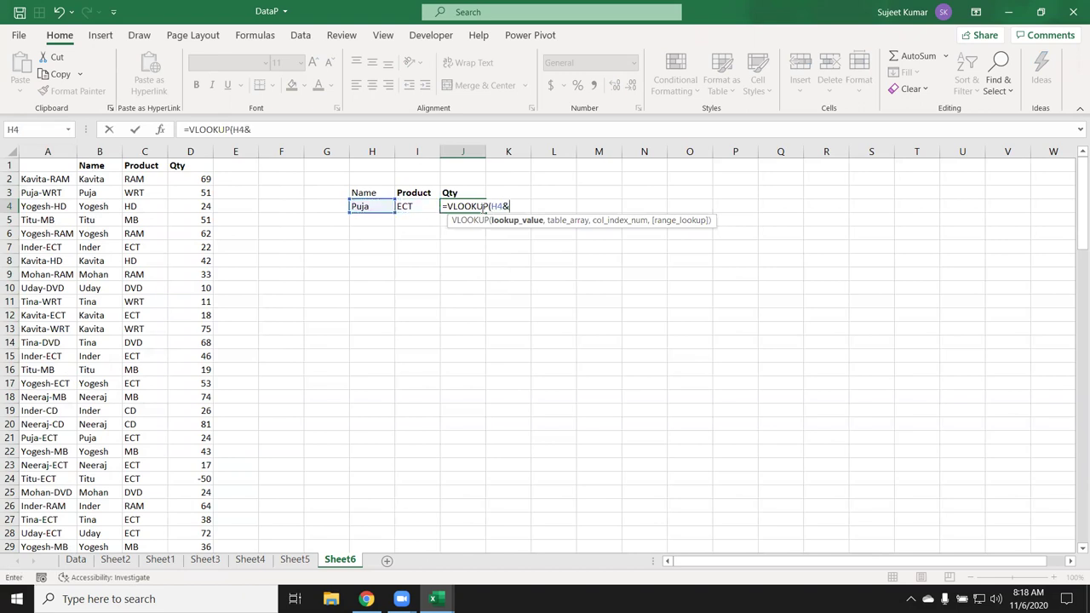
{"action": "type", "text": "-\""}
{"action": "type", "text": "&"}
{"action": "key", "text": "Left"}
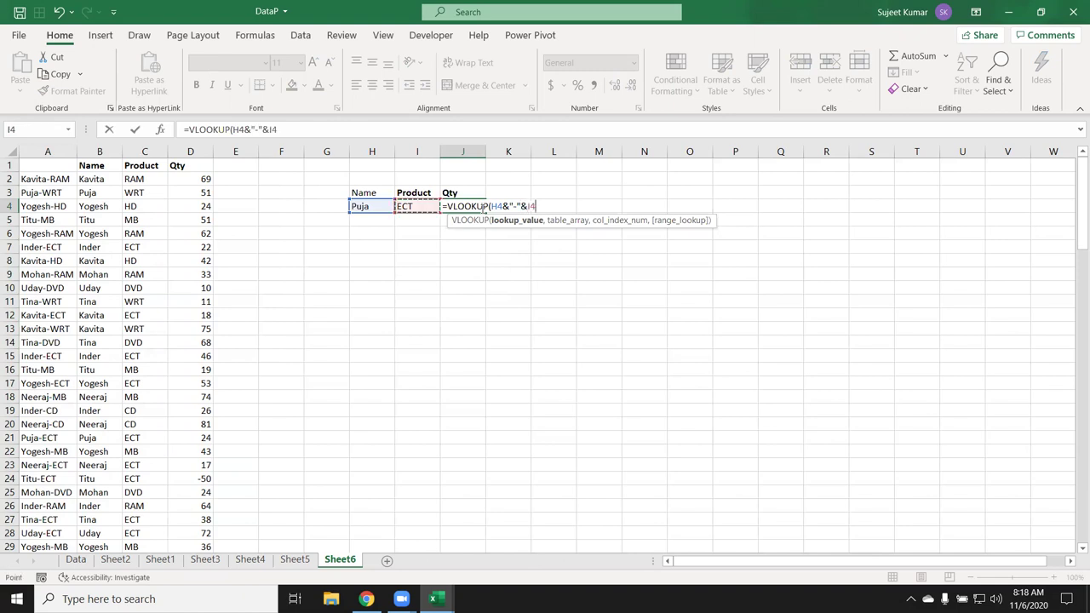
{"action": "type", "text": ","}
{"action": "left_click", "coordinate": [72, 150]}
{"action": "left_click_drag", "start_coordinate": [73, 151], "coordinate": [178, 153]}
{"action": "type", "text": ","}
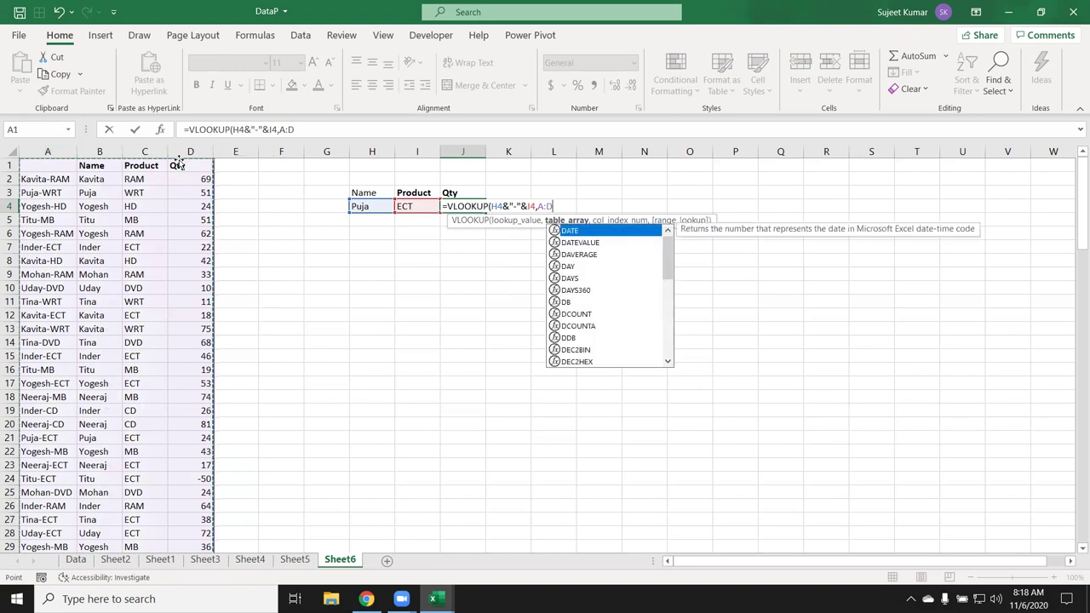
{"action": "type", "text": "4,0"}
{"action": "key", "text": "Return"}
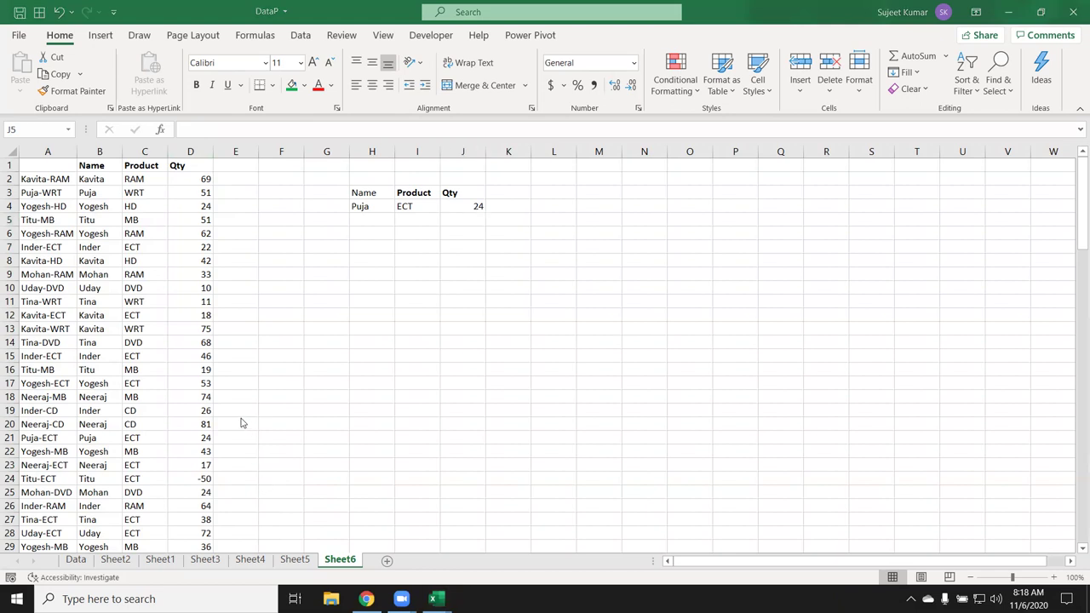
{"action": "key", "text": "alt+Tab"}
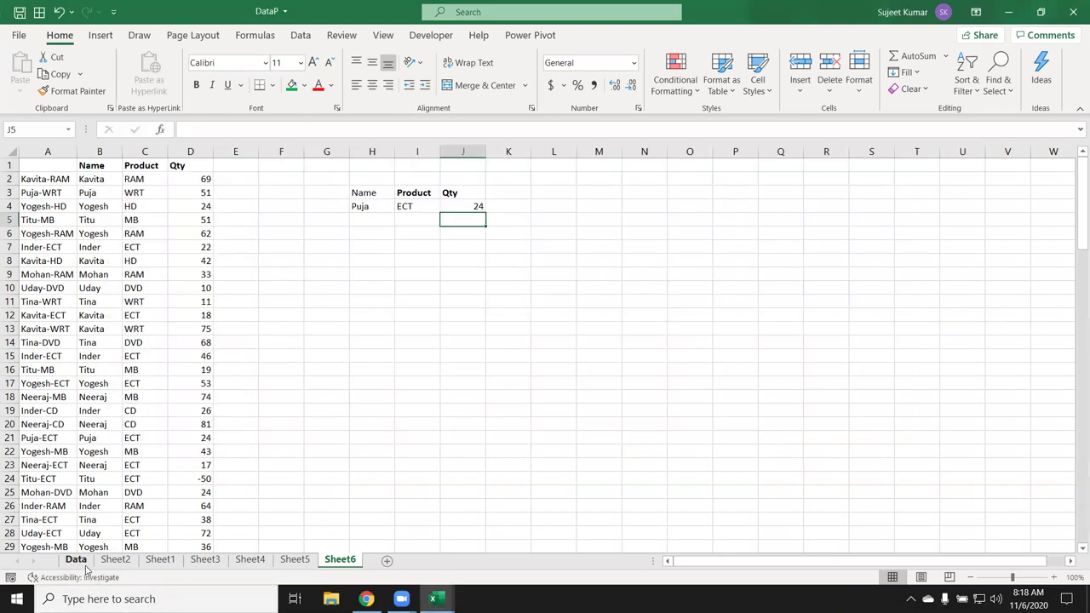
- Return to DataP's Data sheet and select the first Sales Mode entry in C2
{"action": "left_click", "coordinate": [81, 562]}
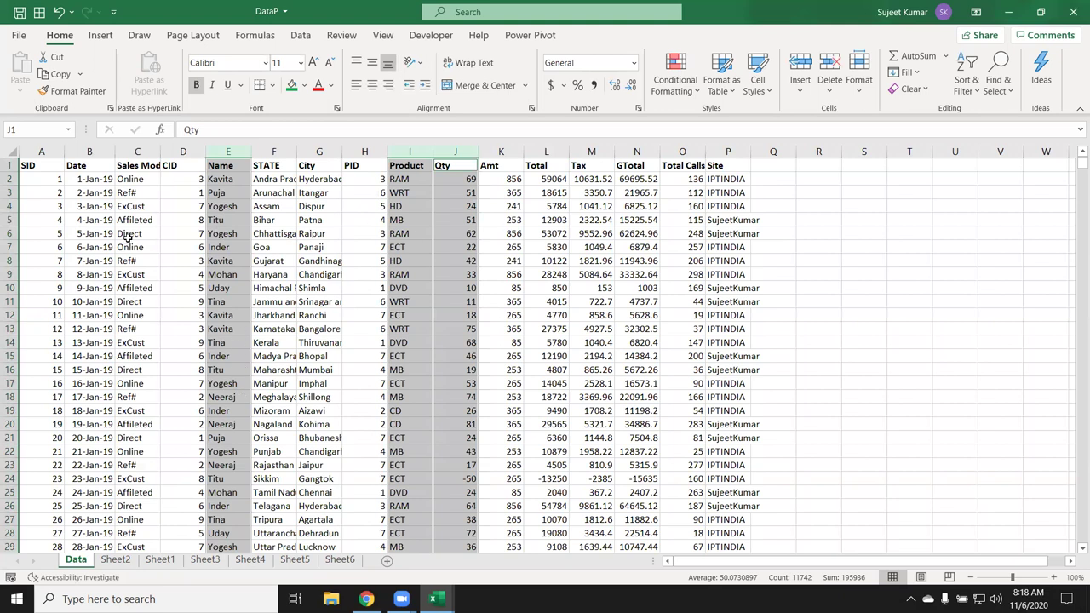
{"action": "left_click", "coordinate": [128, 179]}
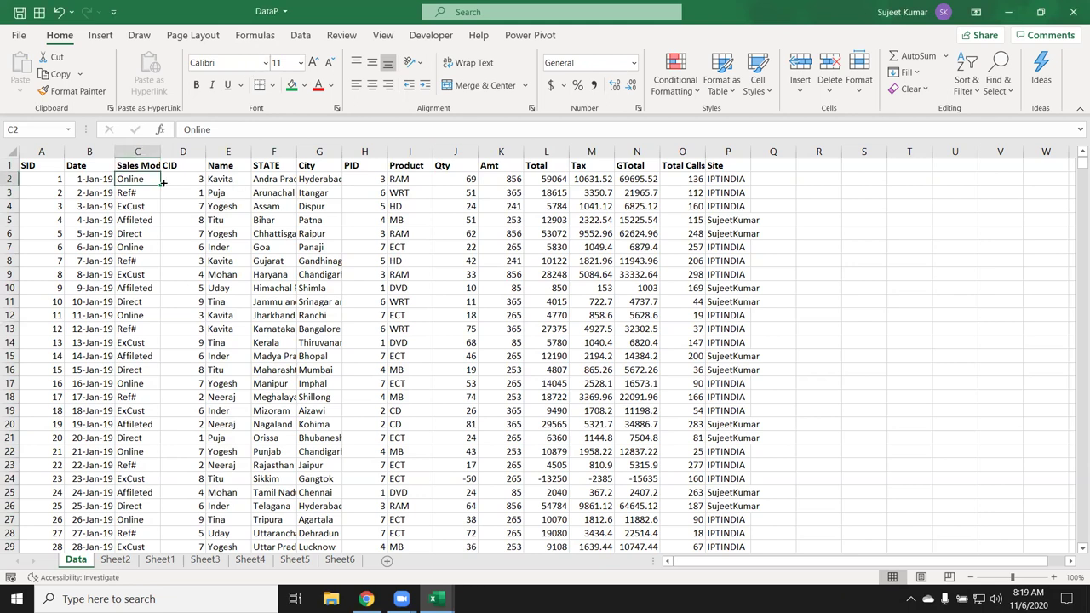
- Copy the Sales Mode column from Data and paste it into Sheet6 starting at E1
{"action": "scroll", "coordinate": [115, 369], "scroll_direction": "down", "scroll_amount": 3}
{"action": "scroll", "coordinate": [115, 369], "scroll_direction": "down", "scroll_amount": 6}
{"action": "scroll", "coordinate": [115, 369], "scroll_direction": "down", "scroll_amount": 10}
{"action": "scroll", "coordinate": [115, 368], "scroll_direction": "down", "scroll_amount": 7}
{"action": "left_click", "coordinate": [139, 152]}
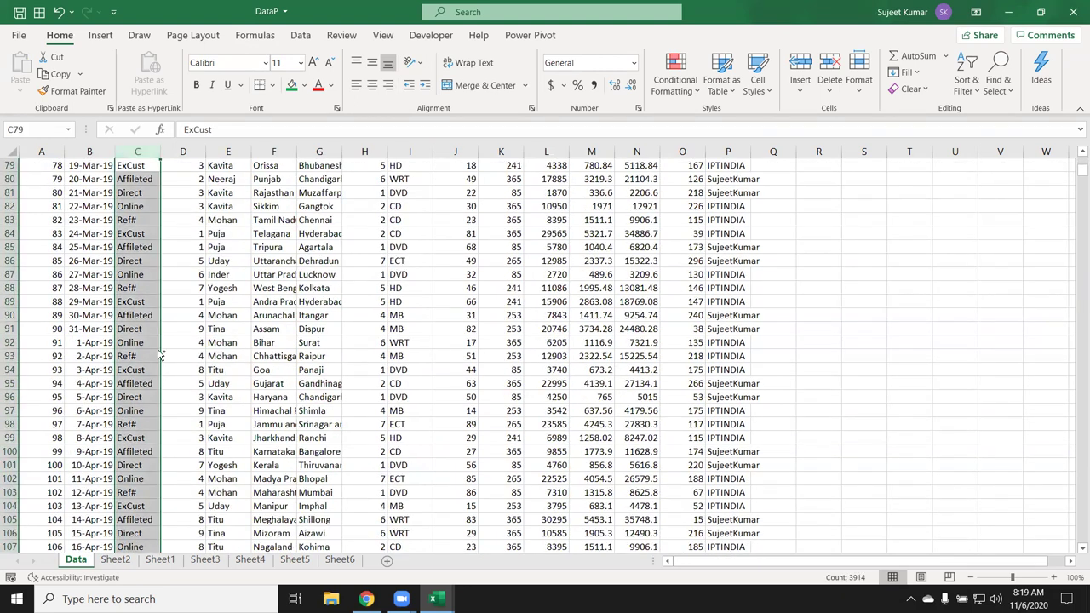
{"action": "key", "text": "ctrl+c"}
{"action": "left_click", "coordinate": [338, 559]}
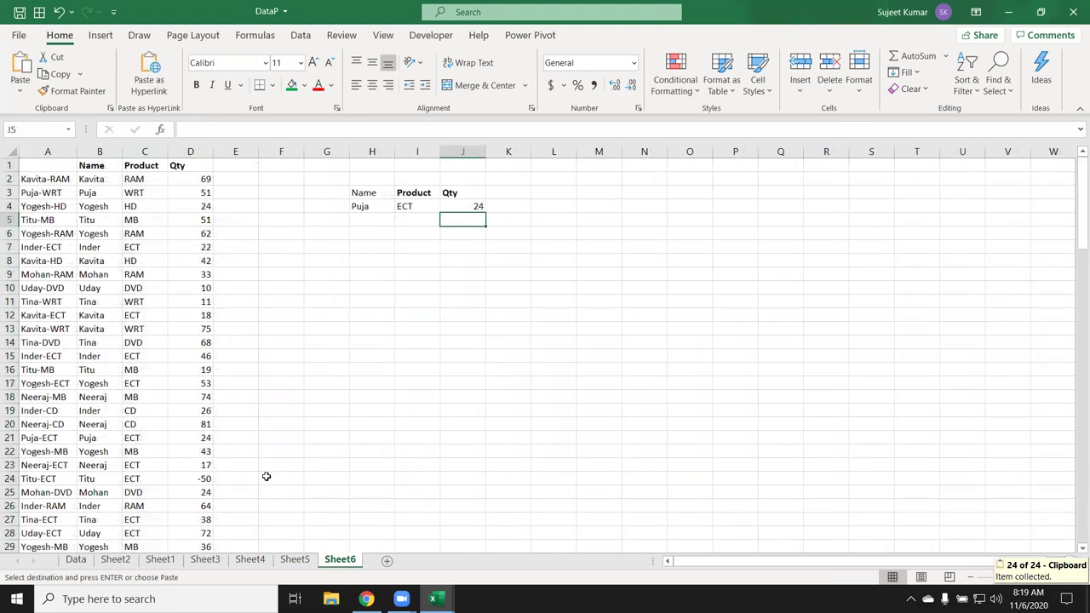
{"action": "left_click", "coordinate": [232, 164]}
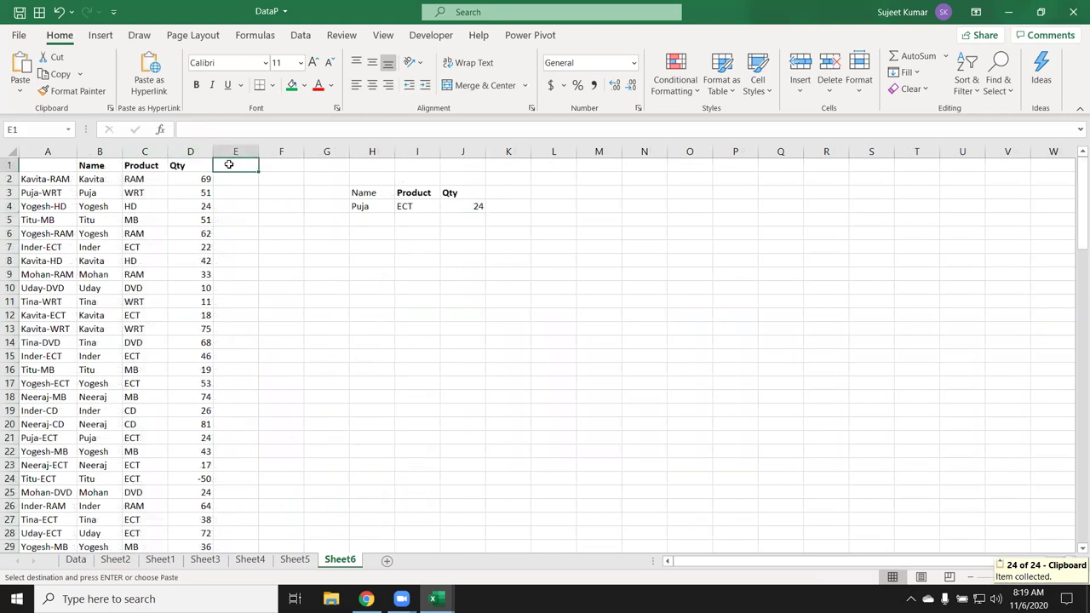
{"action": "key", "text": "ctrl+v"}
- Delete the surplus Sales Mode values below row 120 in column E
{"action": "left_click", "coordinate": [224, 193]}
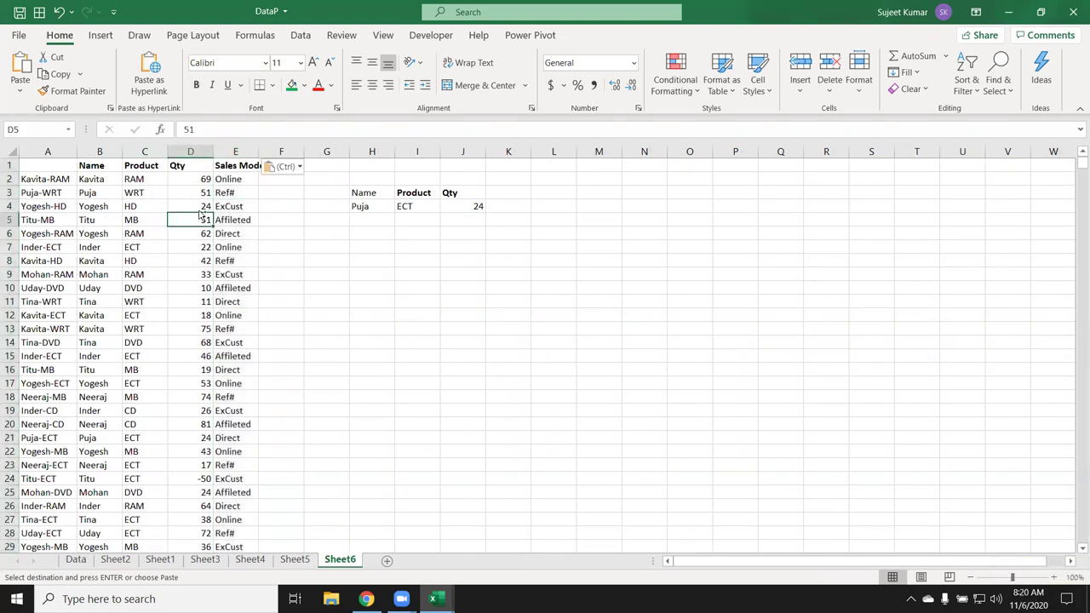
{"action": "key", "text": "ctrl+Down"}
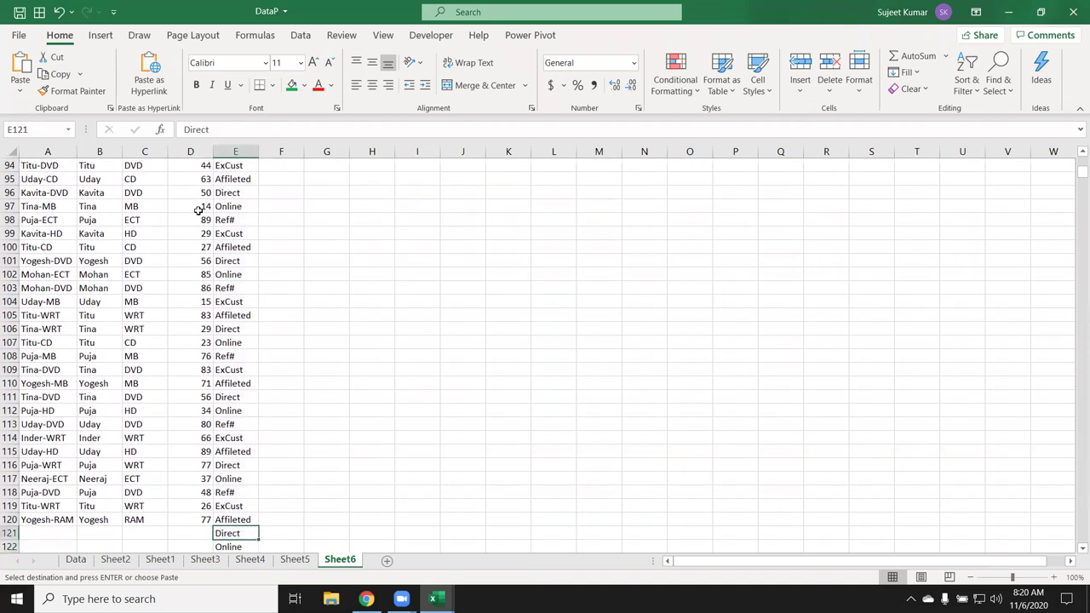
{"action": "key", "text": "ctrl+shift+Down"}
{"action": "key", "text": "Delete"}
{"action": "key", "text": "Up"}
{"action": "key", "text": "ctrl+Up"}
{"action": "key", "text": "Down"}
{"action": "key", "text": "Down"}
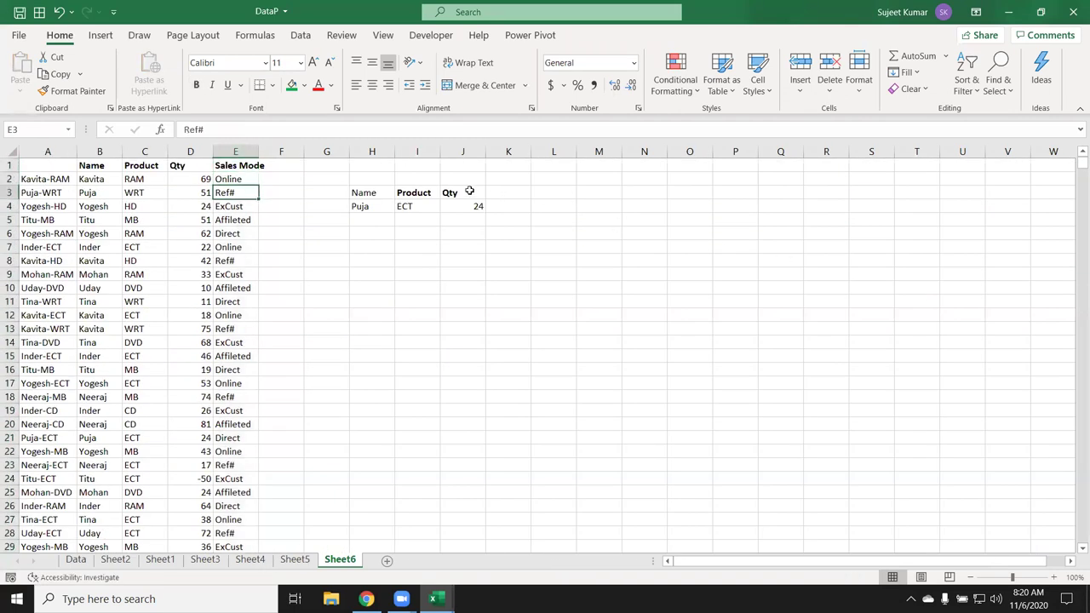
- Copy the Direct value from E6 into K4 beside the lookup inputs
{"action": "left_click", "coordinate": [470, 192]}
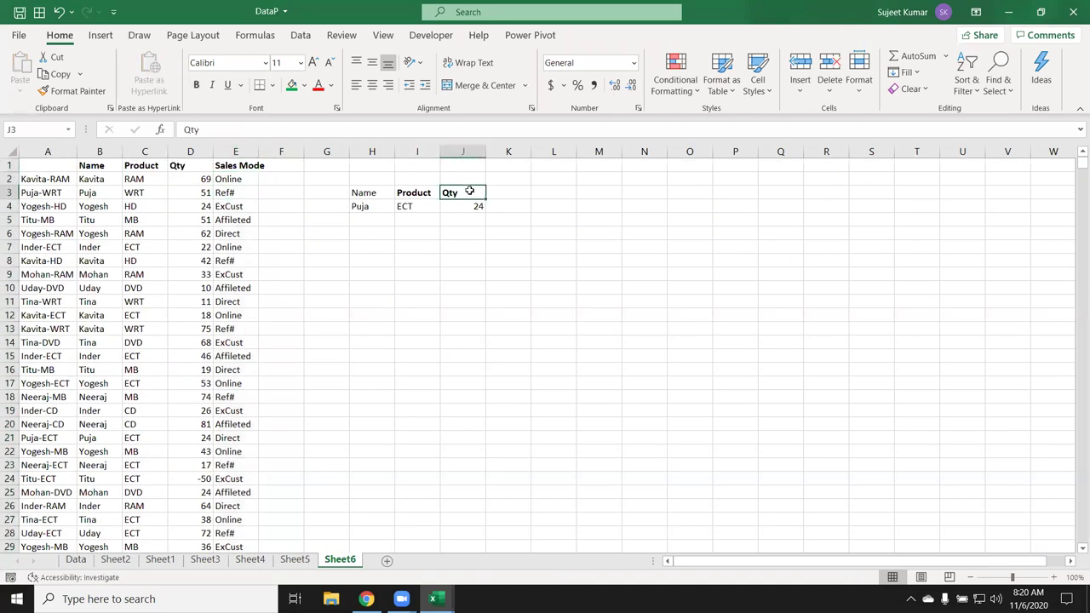
{"action": "left_click", "coordinate": [233, 233]}
{"action": "key", "text": "ctrl+c"}
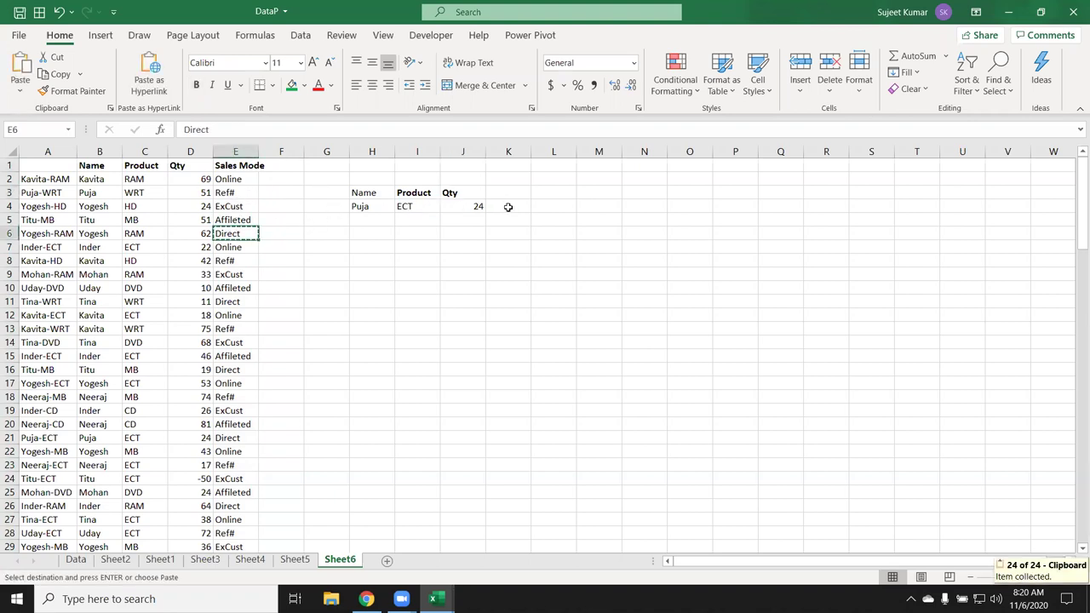
{"action": "left_click", "coordinate": [507, 207]}
{"action": "key", "text": "ctrl+v"}
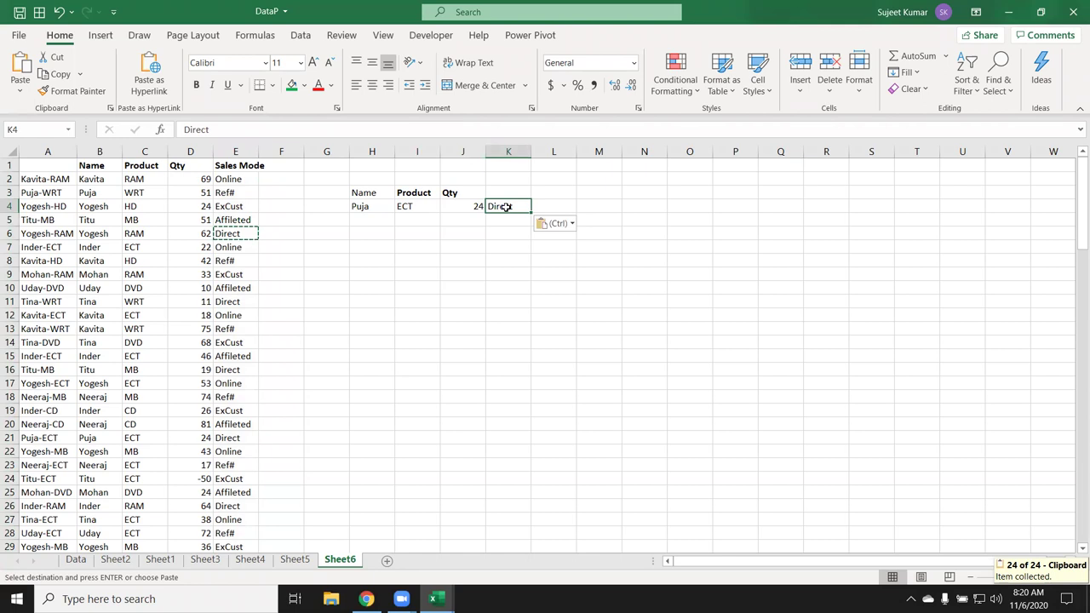
{"action": "key", "text": "Escape"}
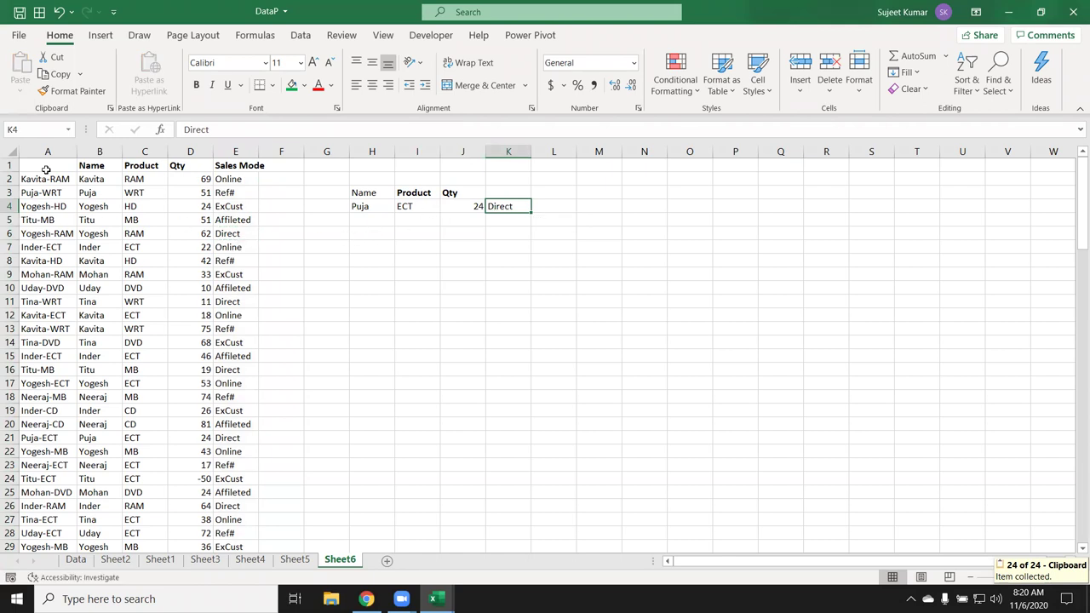
{"action": "left_click", "coordinate": [46, 179]}
- Change the A2 key to =B2&"-"&C2&"-"&E2, autofit column A and fill it down
{"action": "left_click", "coordinate": [251, 129]}
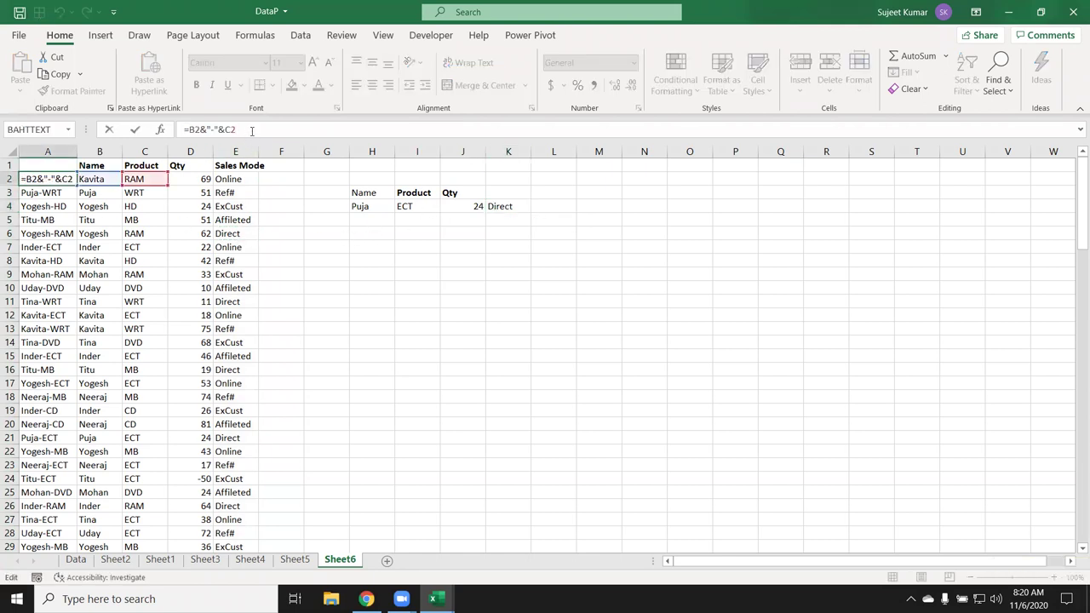
{"action": "type", "text": "&\"-\"&"}
{"action": "left_click", "coordinate": [234, 179]}
{"action": "key", "text": "Return"}
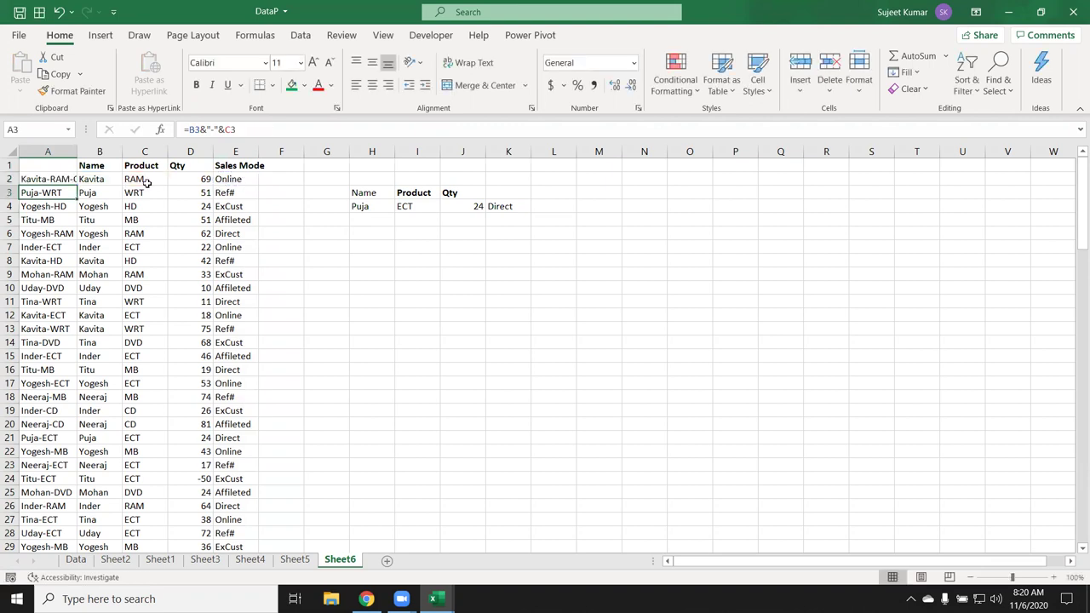
{"action": "double_click", "coordinate": [75, 155]}
{"action": "left_click", "coordinate": [70, 179]}
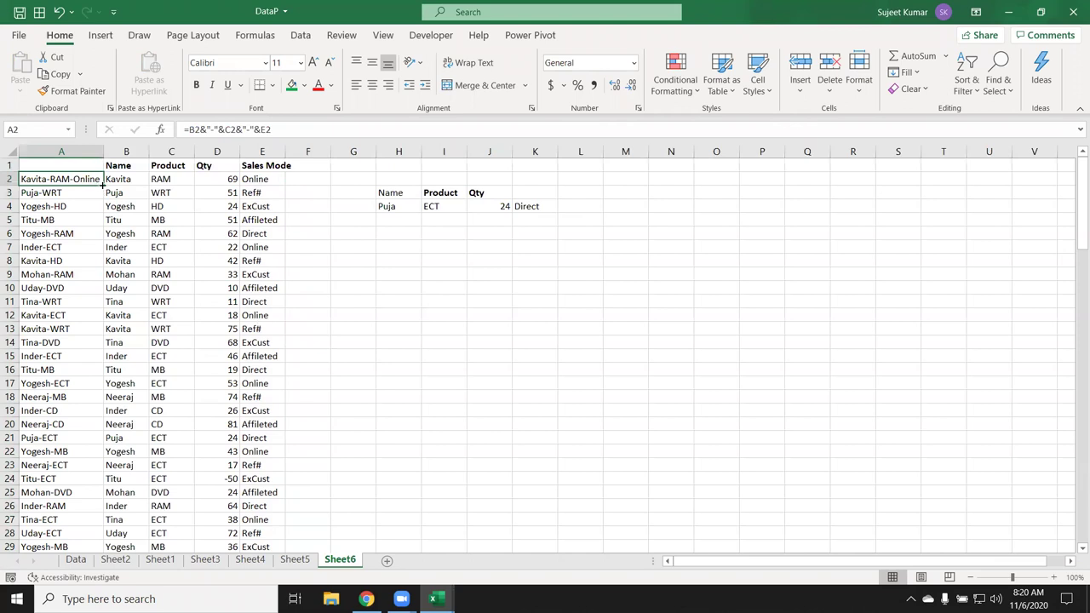
{"action": "double_click", "coordinate": [103, 186]}
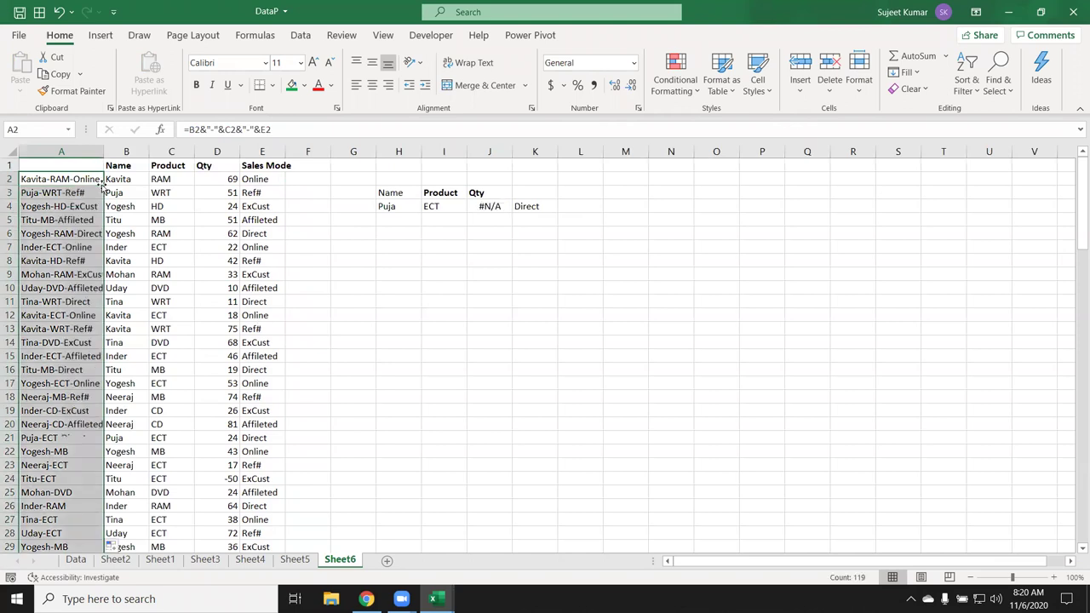
{"action": "left_click", "coordinate": [490, 206]}
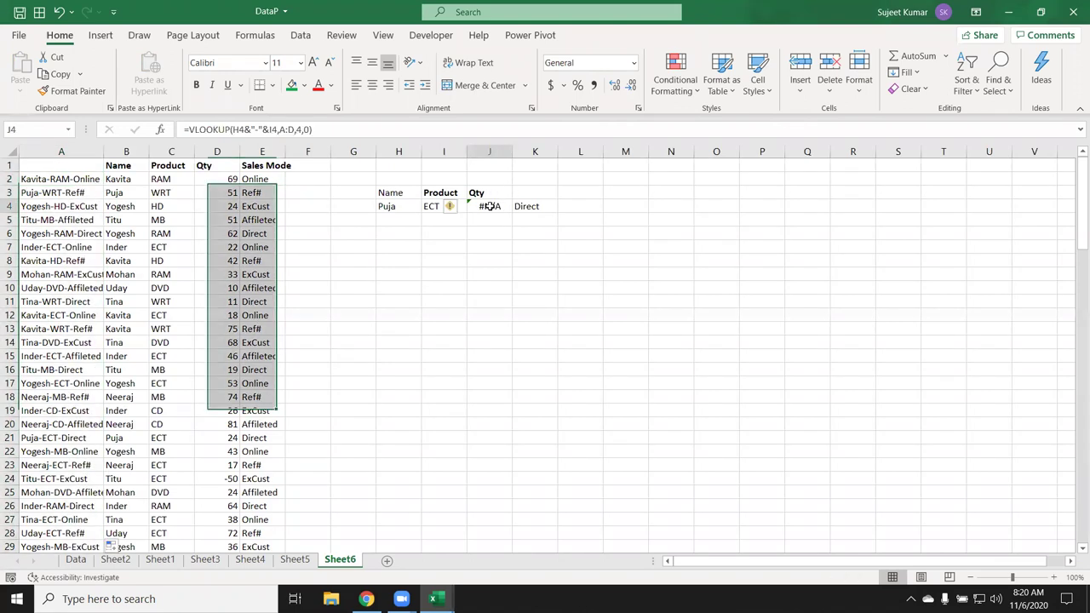
- Edit J4 to =VLOOKUP(H4&"-"&I4&"-"&K4,A:D,4,0), bringing back the result 24
{"action": "double_click", "coordinate": [490, 206]}
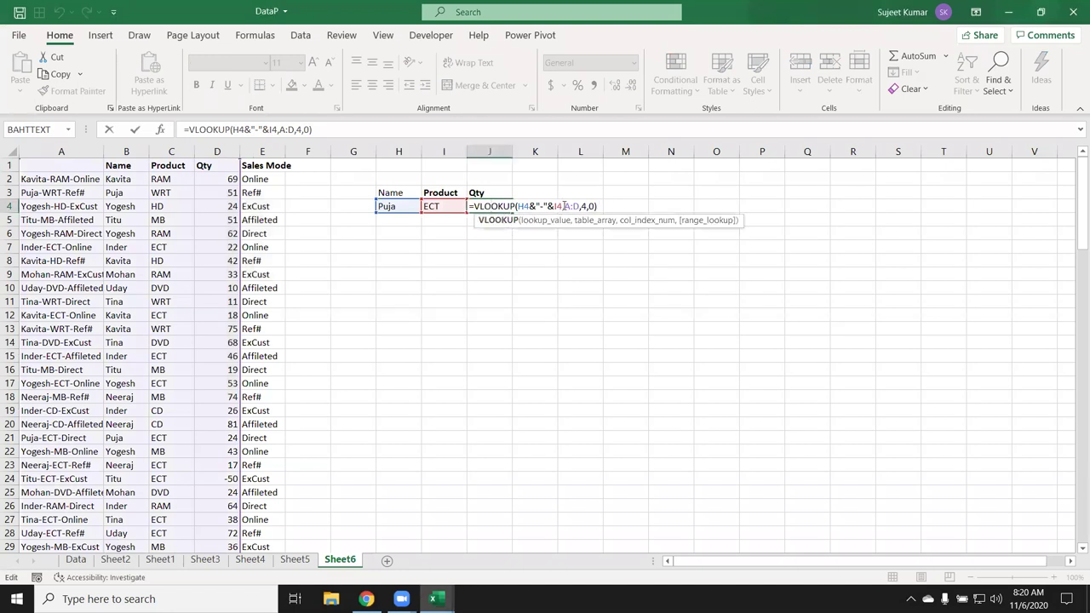
{"action": "left_click", "coordinate": [564, 206]}
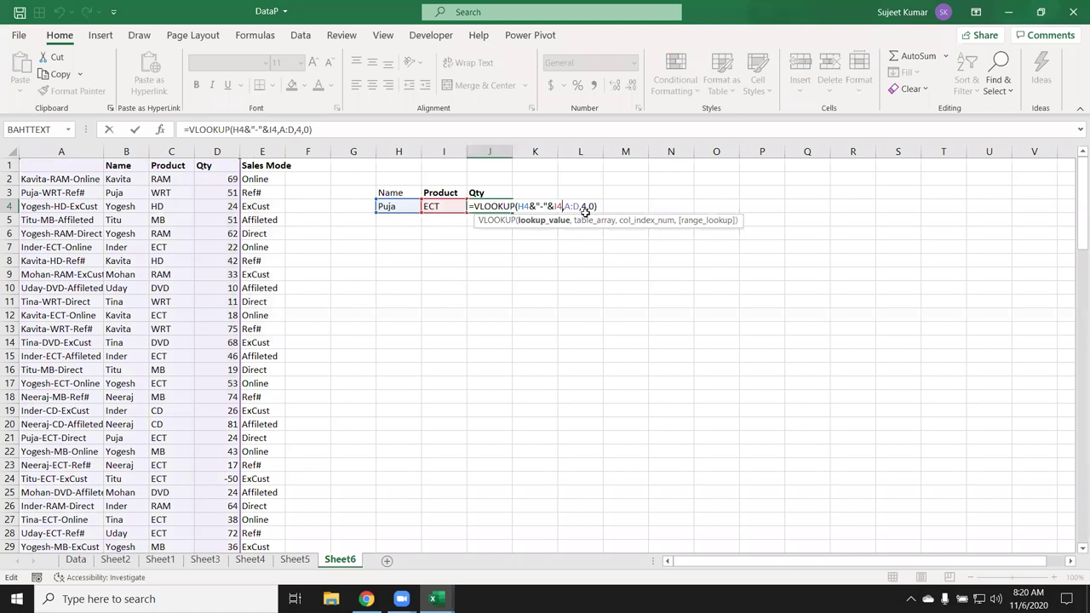
{"action": "type", "text": "&"}
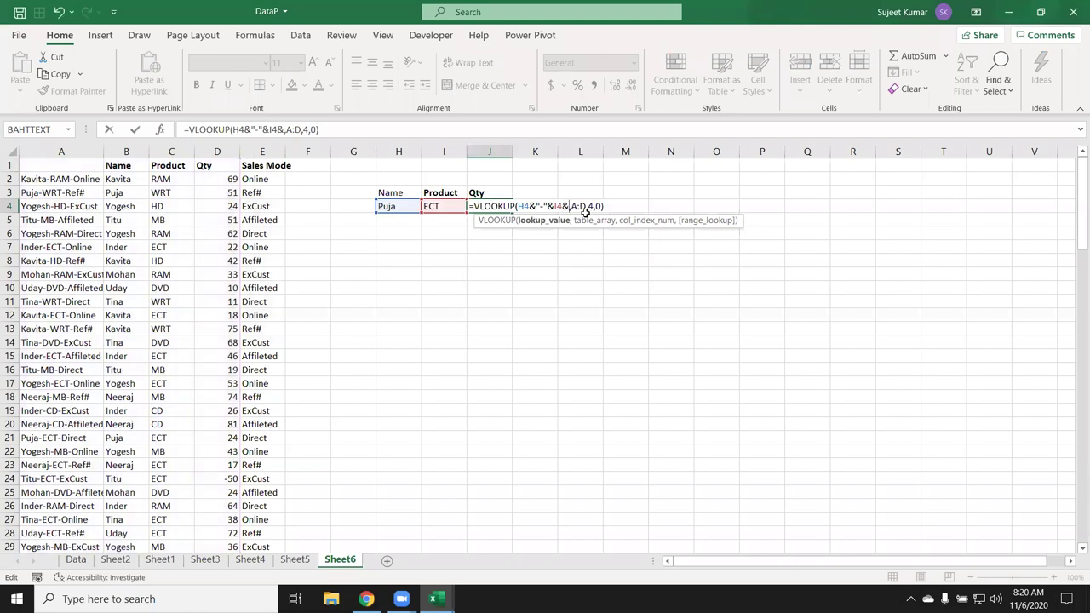
{"action": "type", "text": "\"-\""}
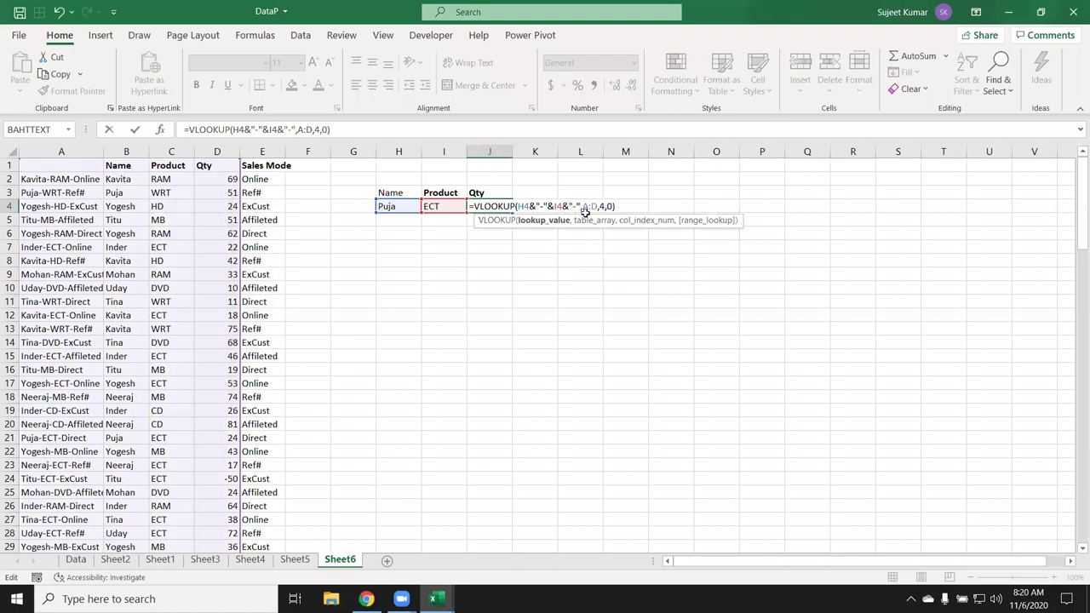
{"action": "type", "text": "&"}
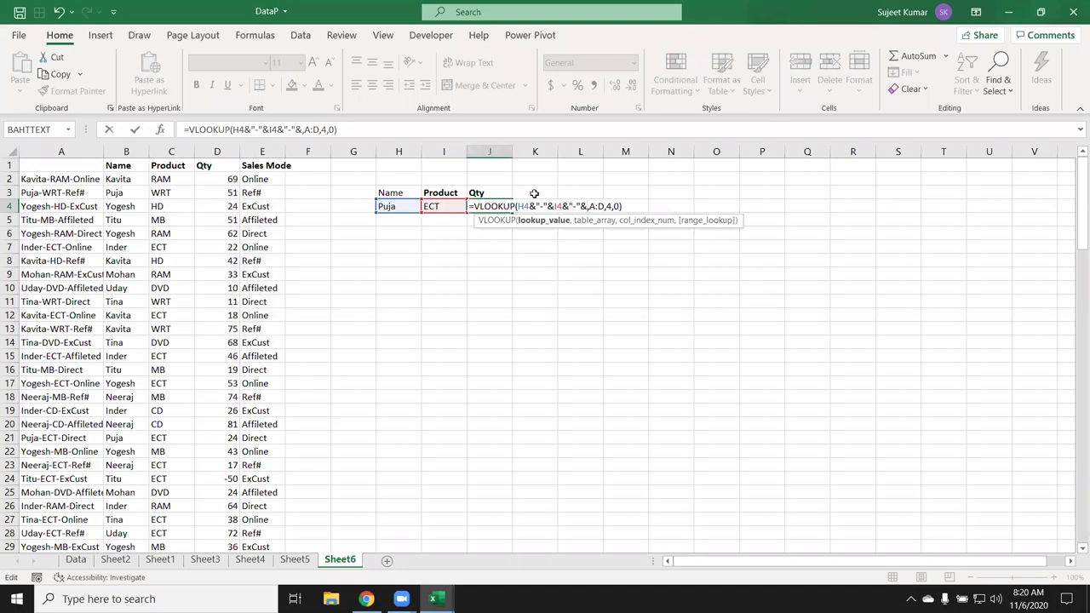
{"action": "left_click", "coordinate": [535, 194]}
{"action": "key", "text": "Down"}
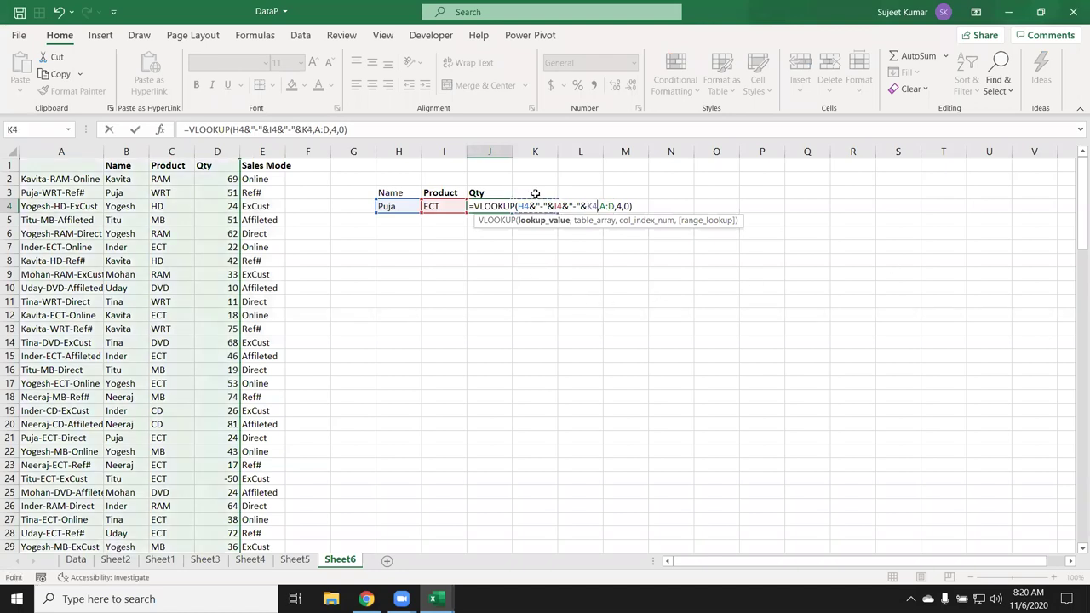
{"action": "key", "text": "Return"}
{"action": "key", "text": "Up"}
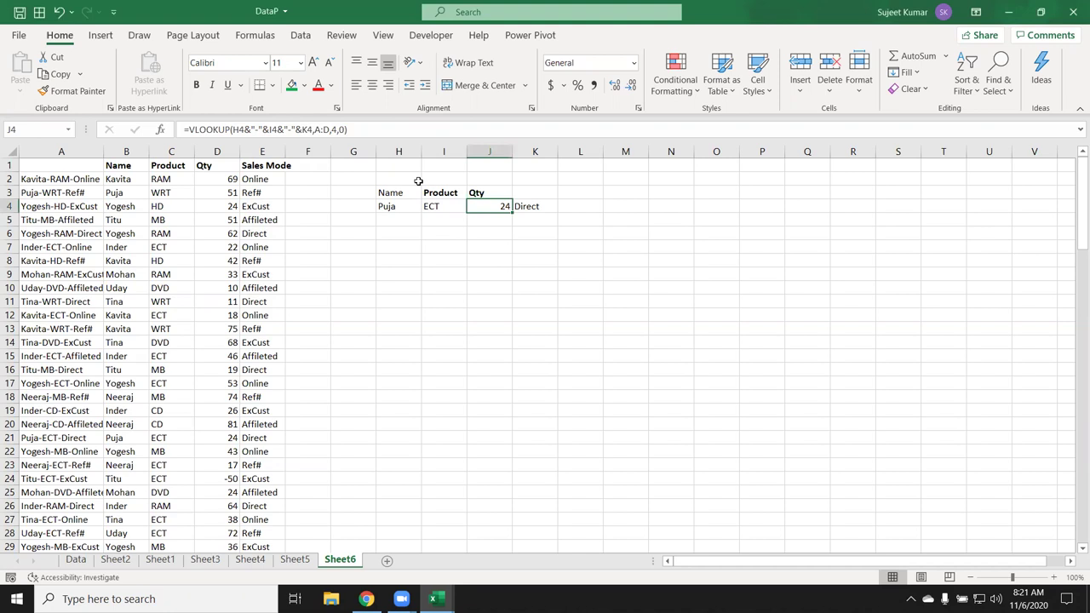
- Copy the Name, Product and Qty table B1:D27 and paste it into a new Sheet7
{"action": "mouse_move", "coordinate": [120, 166]}
{"action": "left_mouse_down"}
{"action": "mouse_move", "coordinate": [205, 335]}
{"action": "mouse_move", "coordinate": [201, 517]}
{"action": "left_mouse_up"}
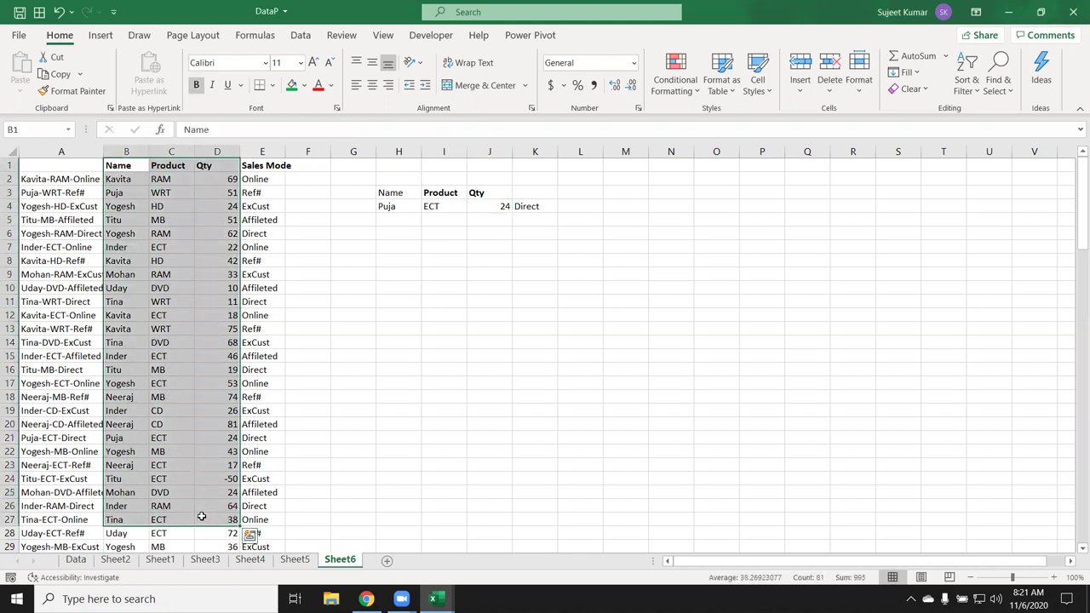
{"action": "key", "text": "ctrl+c"}
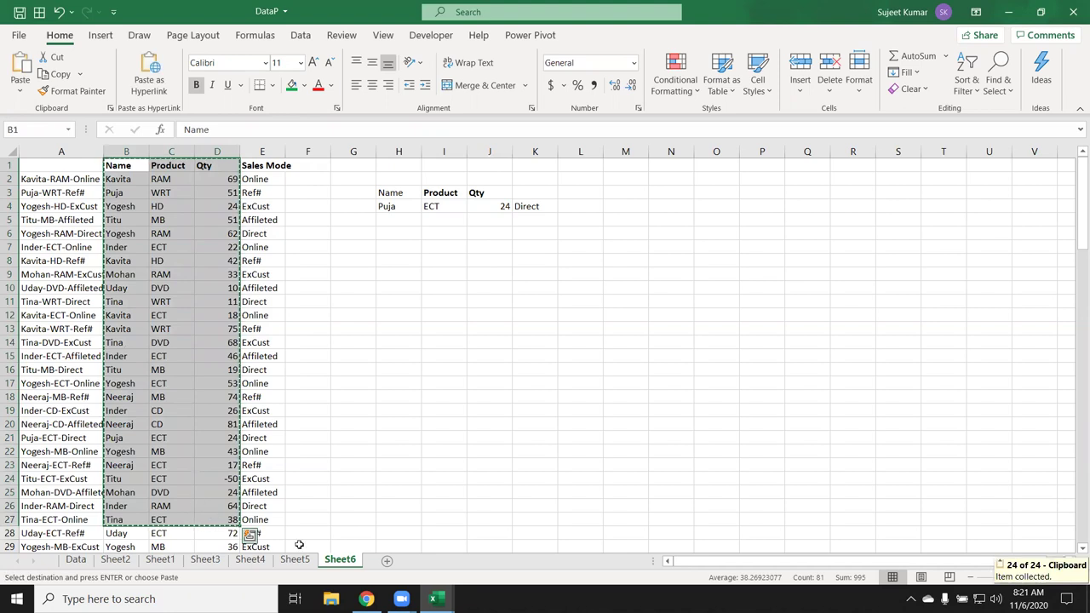
{"action": "left_click", "coordinate": [387, 560]}
{"action": "key", "text": "ctrl+v"}
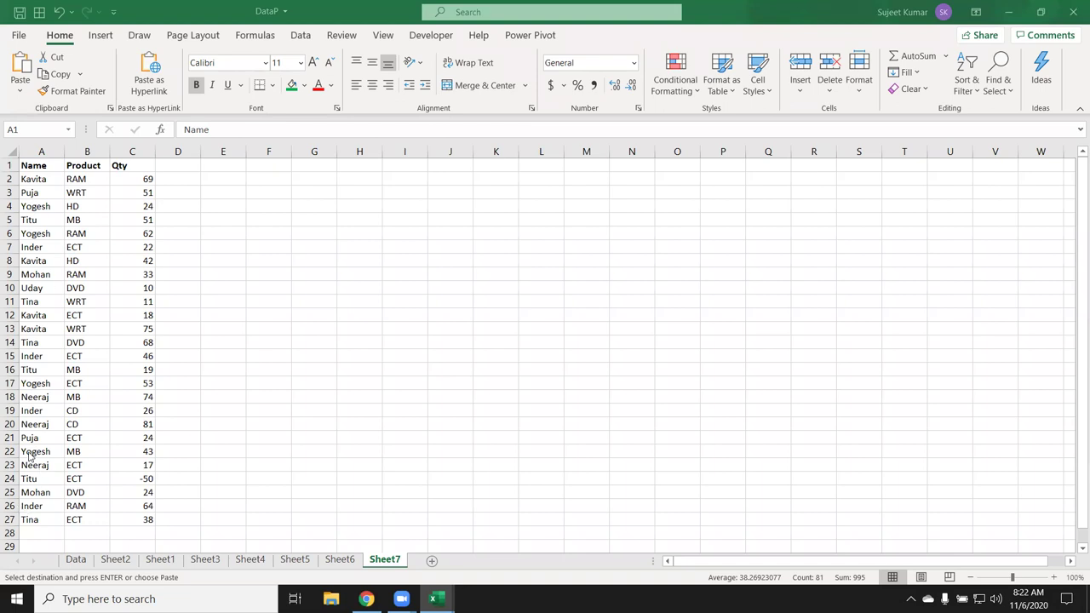
- Paste the table into Sheet7 and add surnames to the names in A3 and A5
{"action": "key", "text": "ctrl+v"}
{"action": "left_click", "coordinate": [43, 197]}
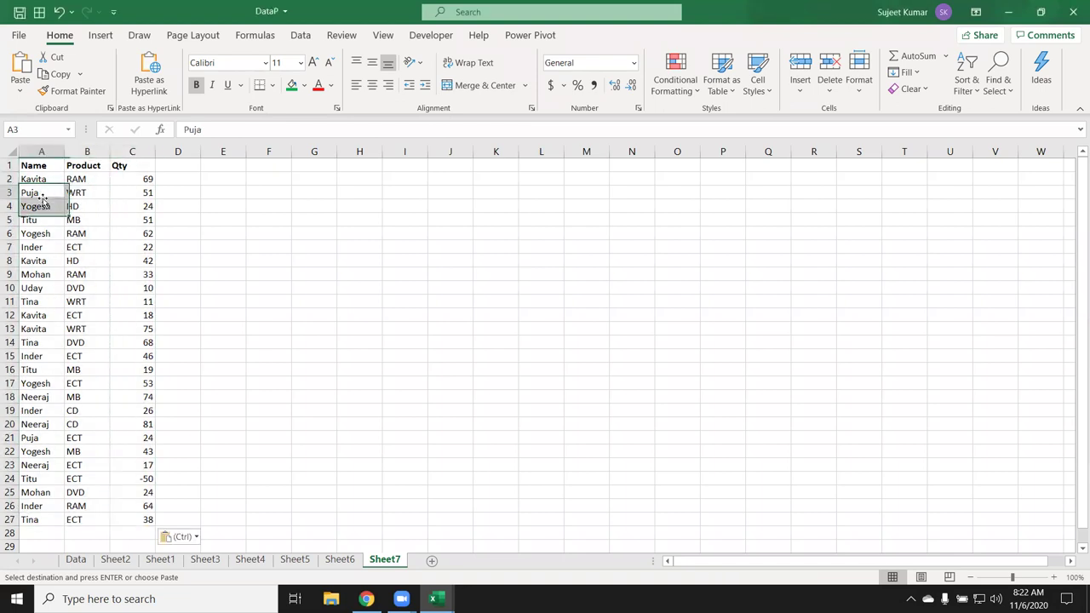
{"action": "double_click", "coordinate": [56, 192]}
{"action": "type", "text": "Singh"}
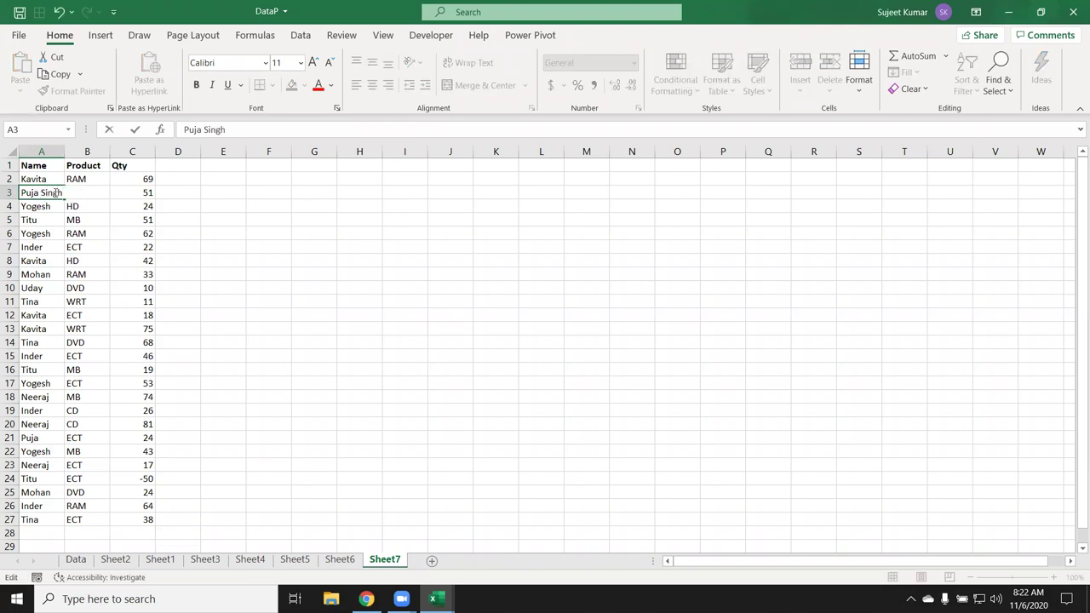
{"action": "double_click", "coordinate": [53, 218]}
{"action": "type", "text": "Sharma"}
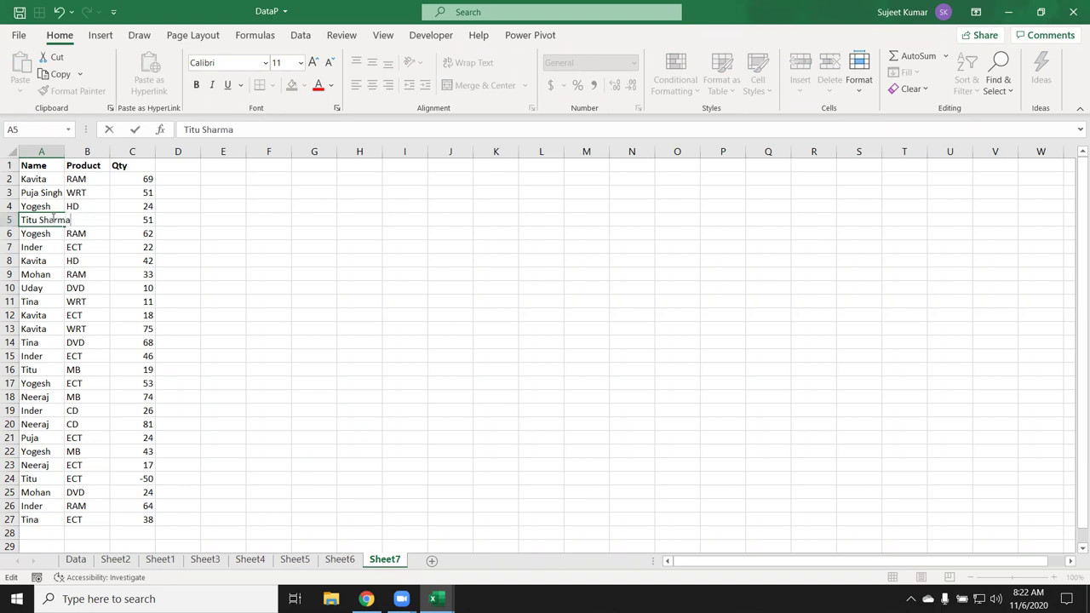
{"action": "key", "text": "Return"}
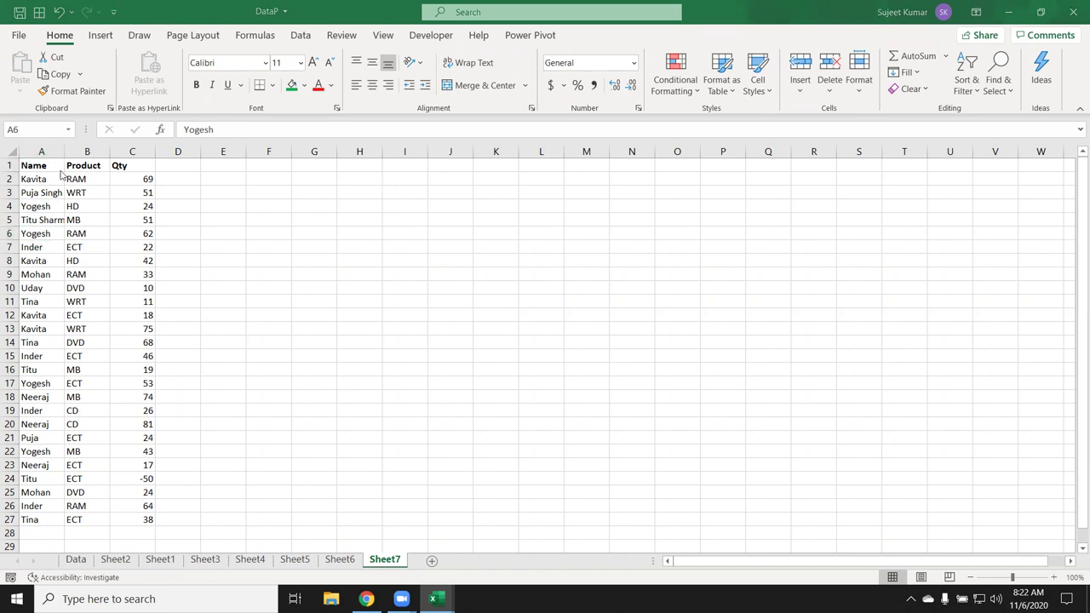
- Copy the Name, Product and Qty headers from A1:C1 into G5:I5
{"action": "left_click_drag", "start_coordinate": [58, 165], "coordinate": [121, 165]}
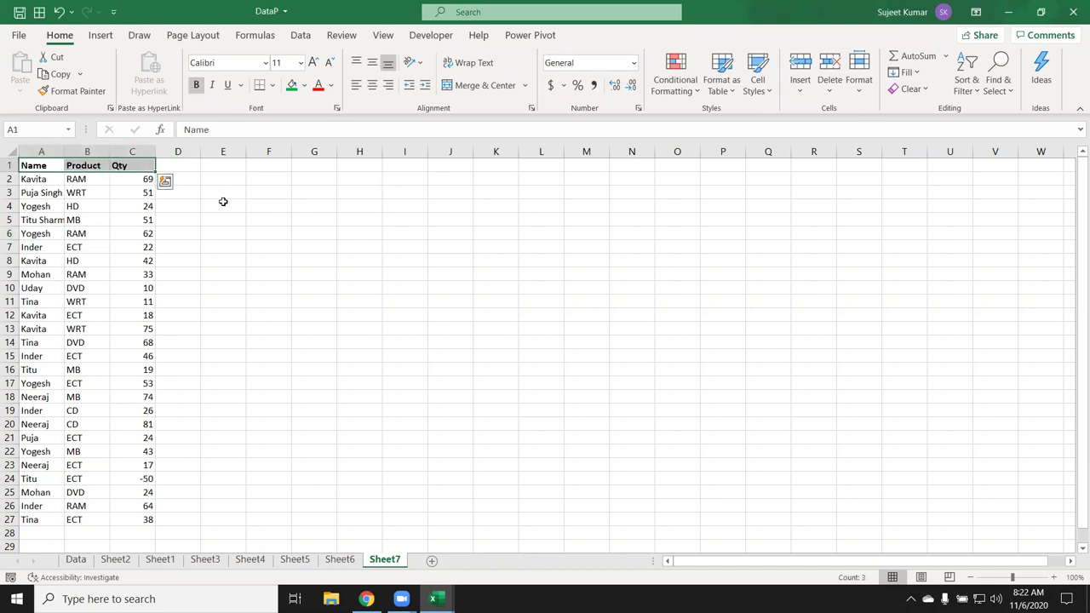
{"action": "key", "text": "ctrl+c"}
{"action": "left_click", "coordinate": [321, 223]}
{"action": "key", "text": "ctrl+v"}
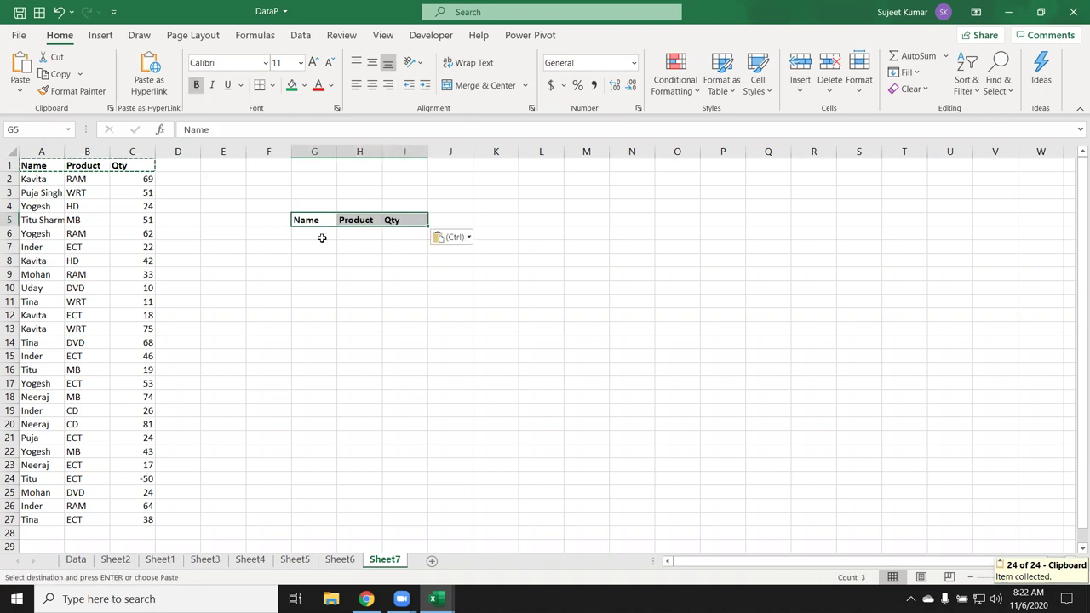
- Enter a first name to look up in G6
{"action": "left_click", "coordinate": [307, 235]}
{"action": "type", "text": "Puj"}
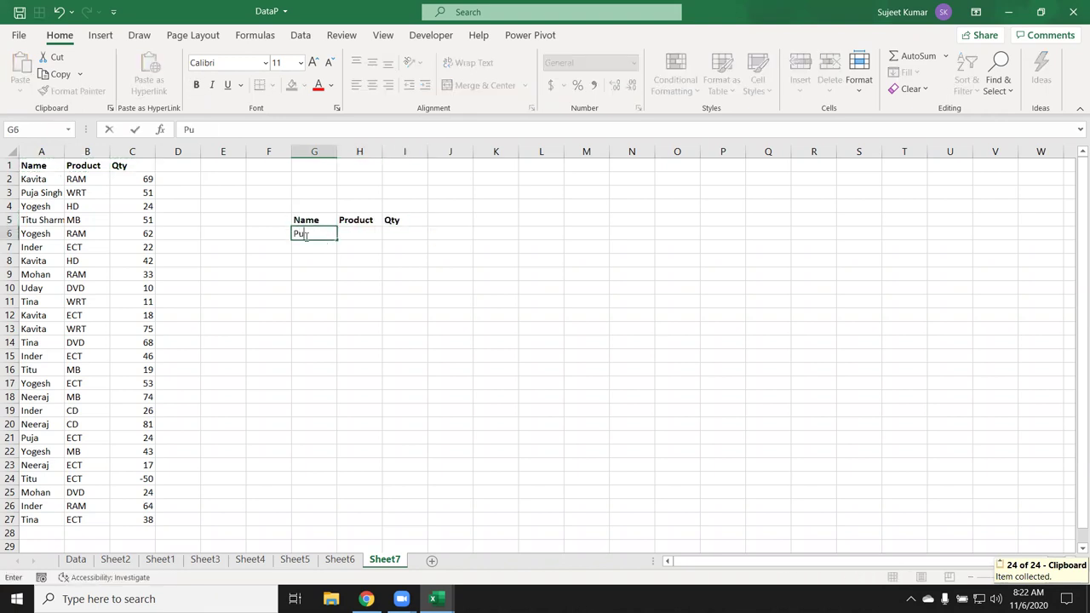
{"action": "type", "text": "a"}
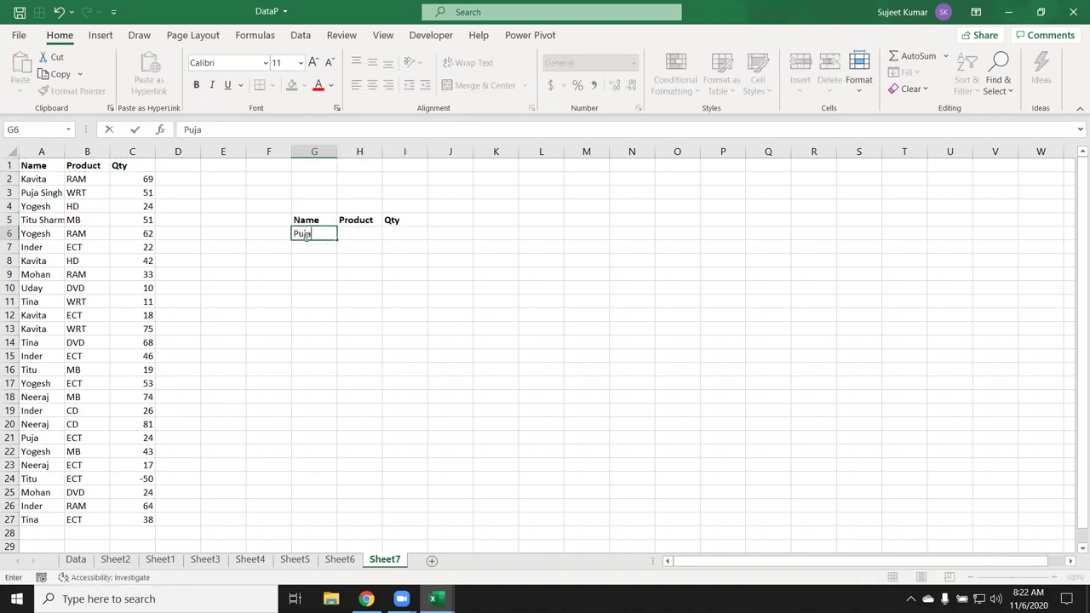
{"action": "key", "text": "Tab"}
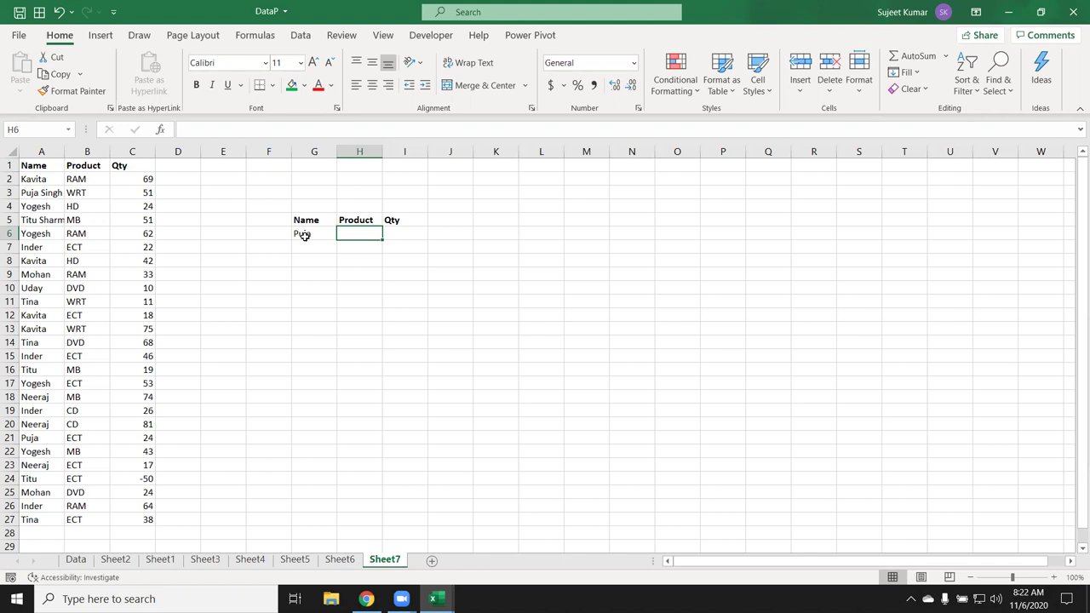
- Enter =VLOOKUP(G6,A1:C27,2,0) in H6, returning product ECT for the G6 name
{"action": "left_click", "coordinate": [43, 191]}
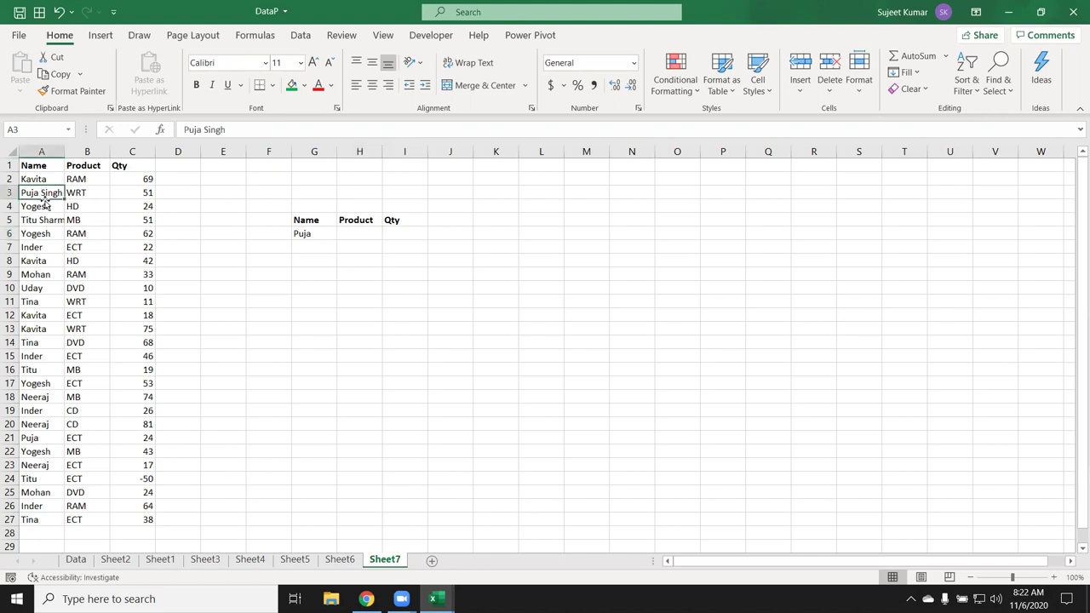
{"action": "left_click", "coordinate": [341, 232]}
{"action": "type", "text": "=vl"}
{"action": "key", "text": "Tab"}
{"action": "key", "text": "Left"}
{"action": "type", "text": ","}
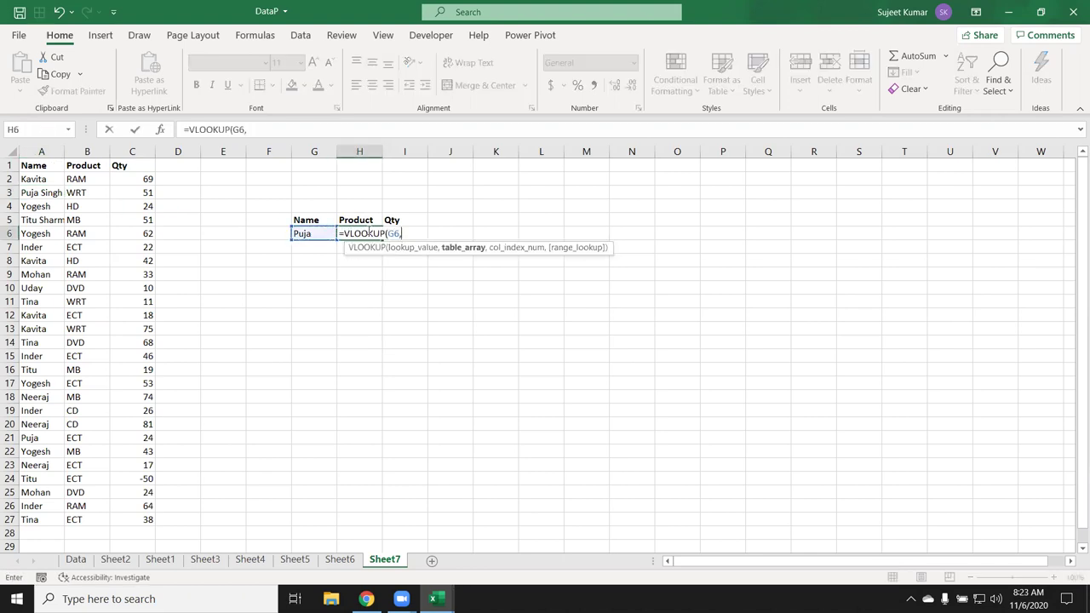
{"action": "left_click_drag", "start_coordinate": [70, 192], "coordinate": [123, 518]}
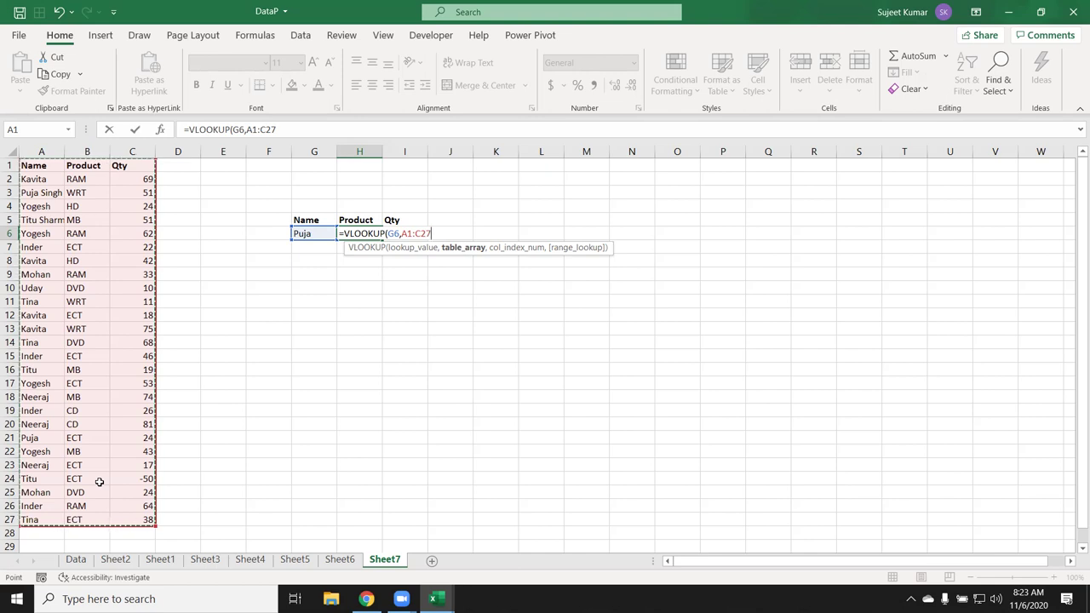
{"action": "type", "text": ","}
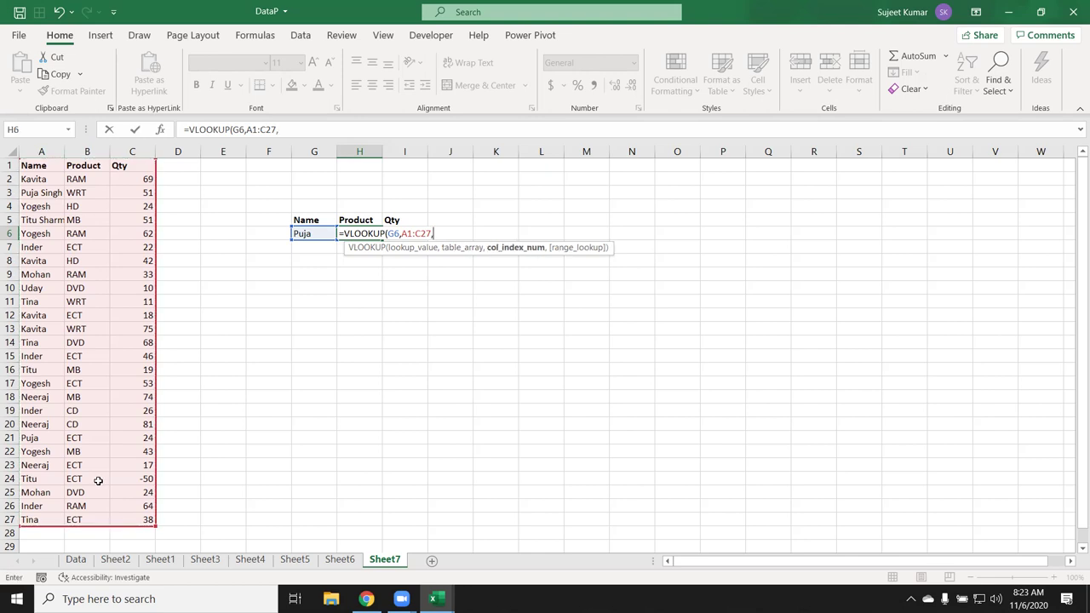
{"action": "type", "text": "2,0"}
{"action": "key", "text": "Return"}
{"action": "key", "text": "Up"}
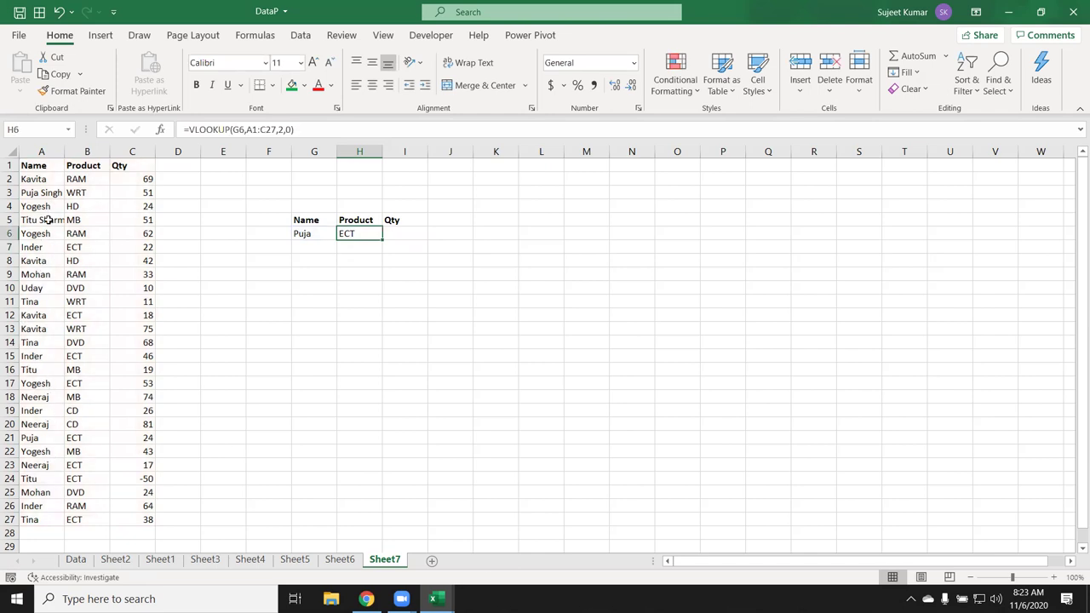
- Add the surname to A21's name so H6 shows #N/A, then begin editing G6
{"action": "left_click", "coordinate": [43, 189]}
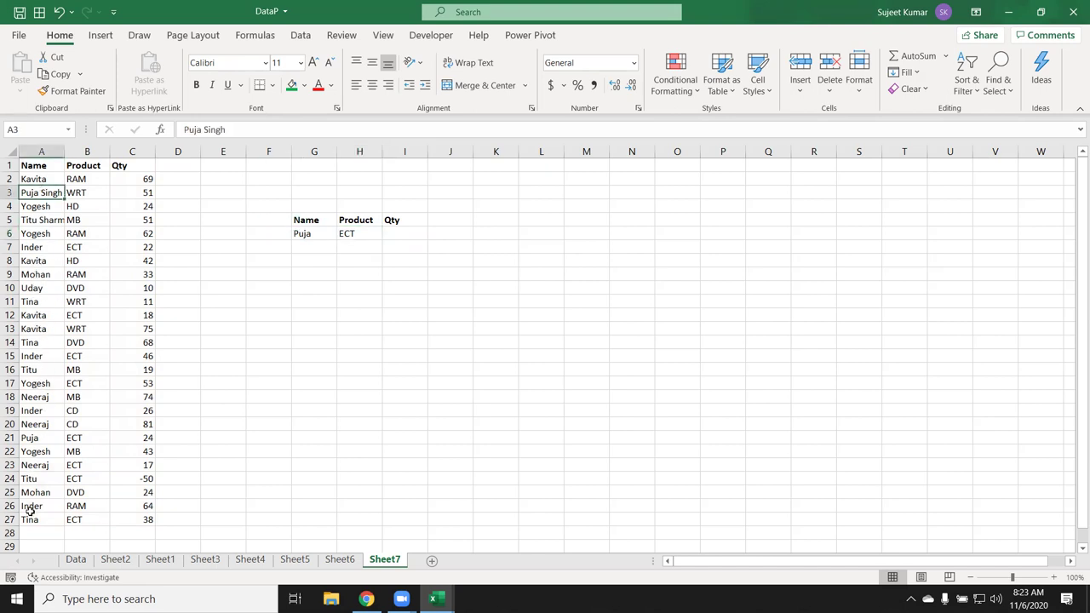
{"action": "double_click", "coordinate": [40, 438]}
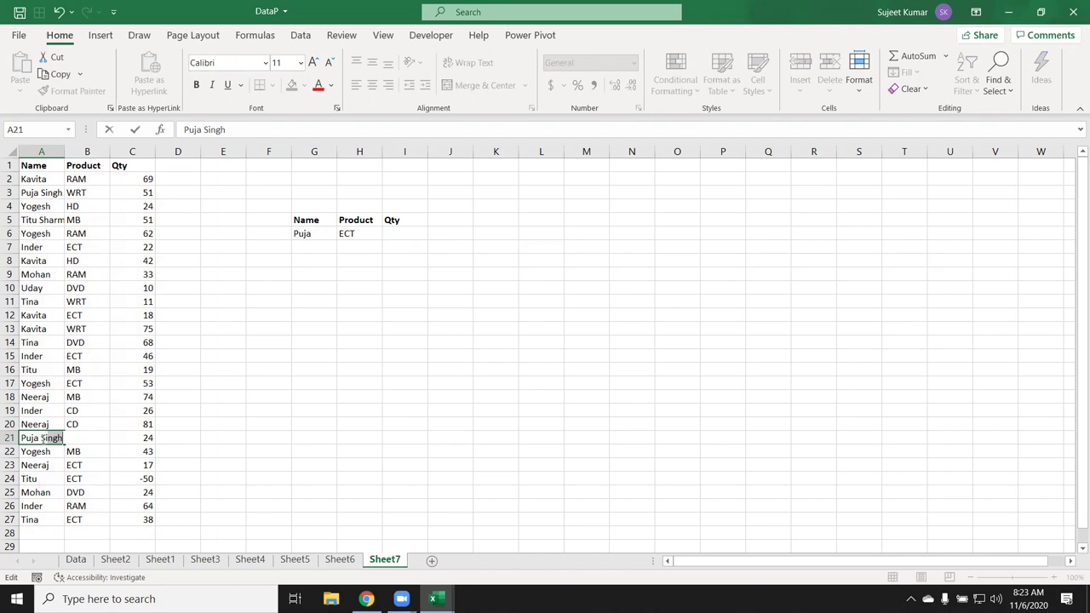
{"action": "key", "text": "Return"}
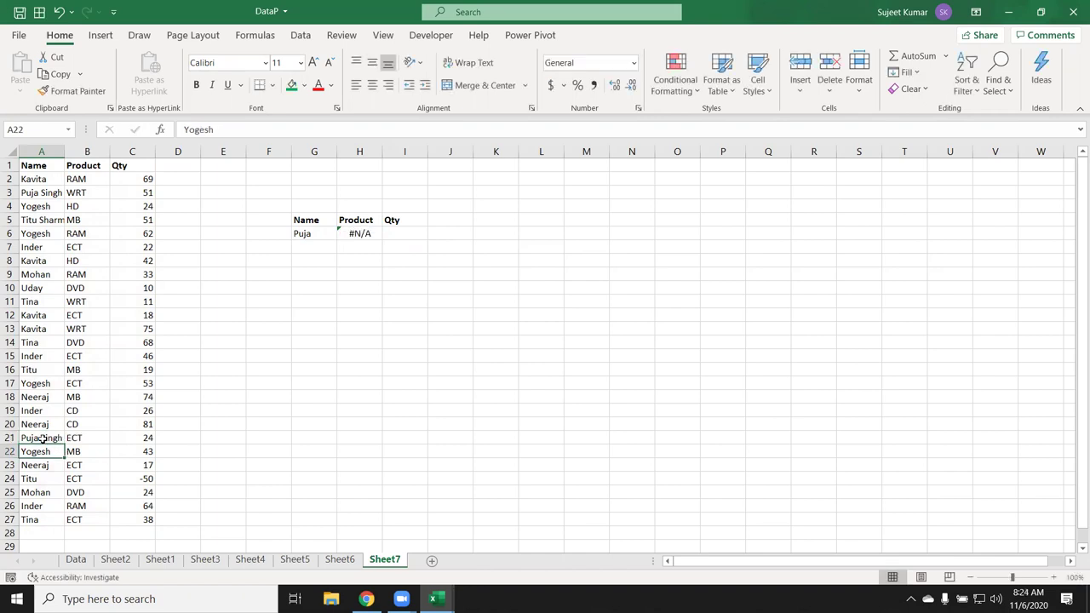
{"action": "left_click", "coordinate": [361, 233]}
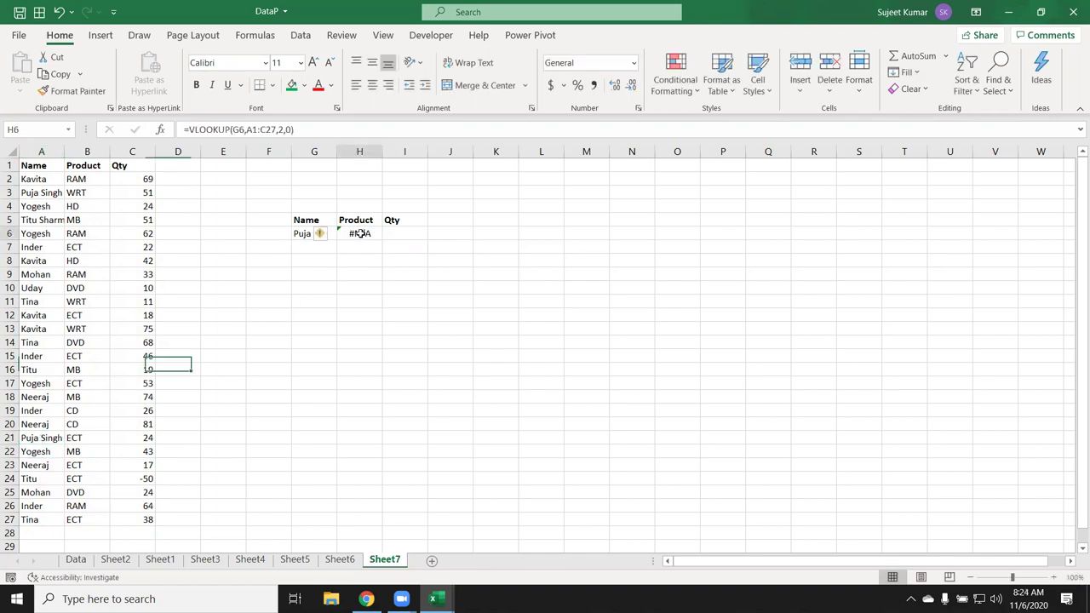
{"action": "double_click", "coordinate": [313, 233]}
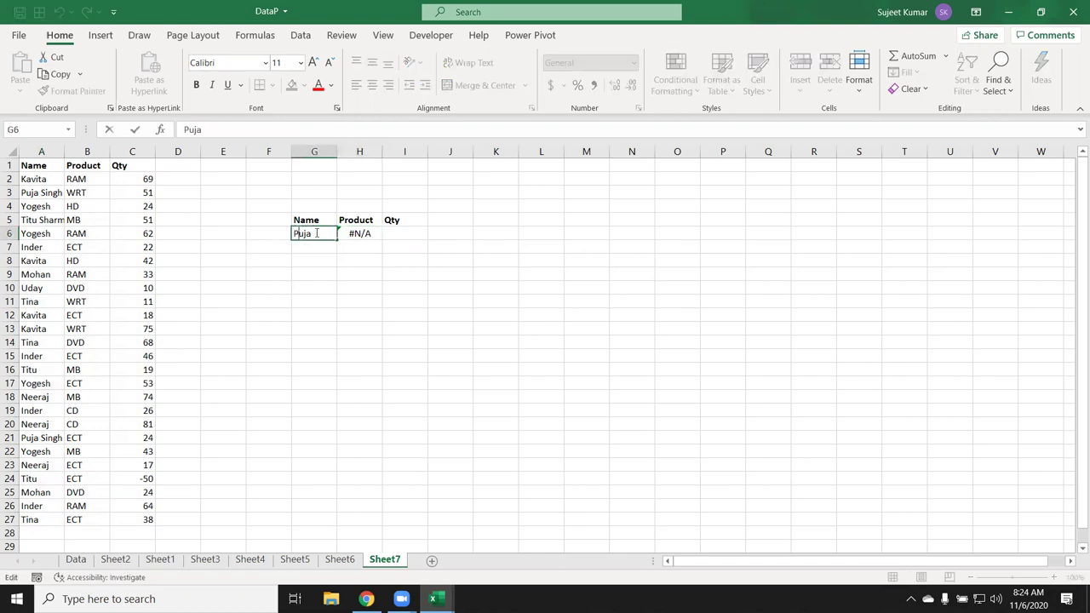
- Put an asterisk before and after G6's name so H6 returns WRT
{"action": "key", "text": "Home"}
{"action": "type", "text": "*"}
{"action": "key", "text": "End"}
{"action": "type", "text": "*"}
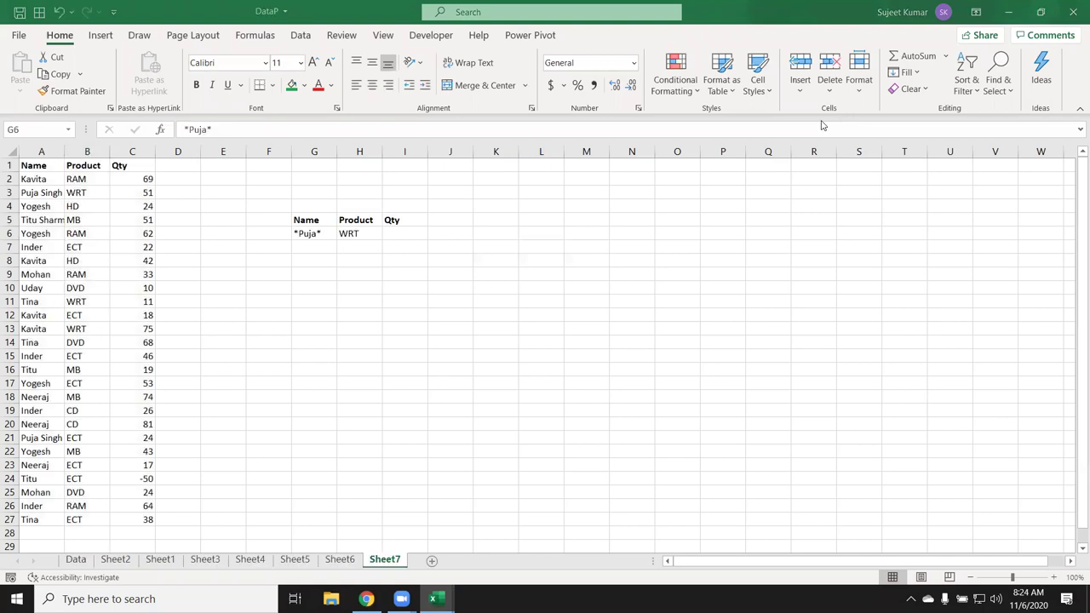
{"action": "left_click", "coordinate": [342, 252]}
{"action": "left_click", "coordinate": [343, 237]}
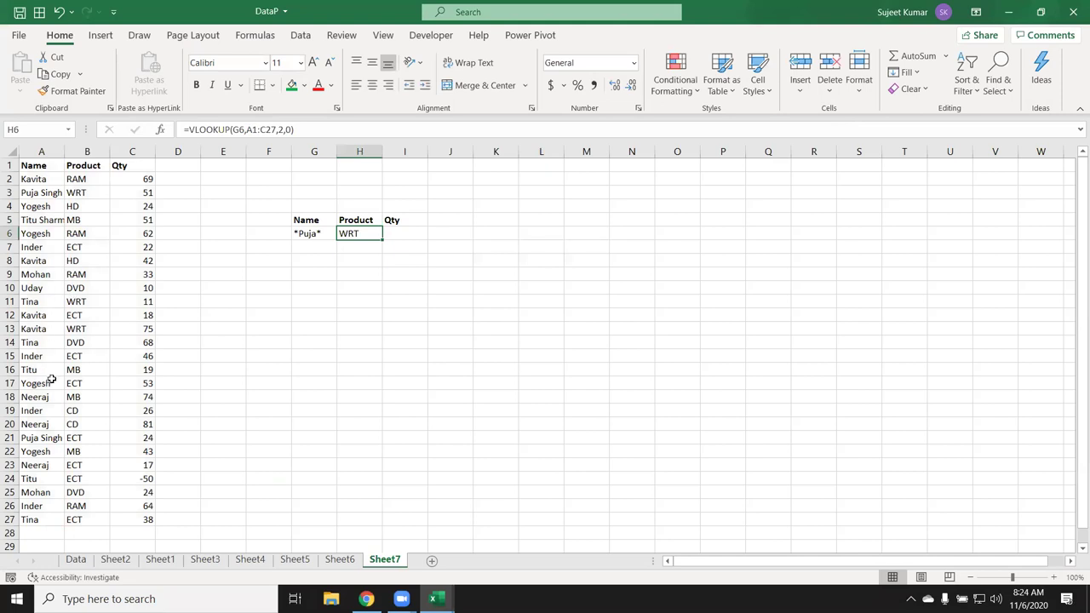
- Delete row 21 from the data table
{"action": "left_click", "coordinate": [14, 437]}
{"action": "left_click_drag", "start_coordinate": [14, 437], "coordinate": [14, 437]}
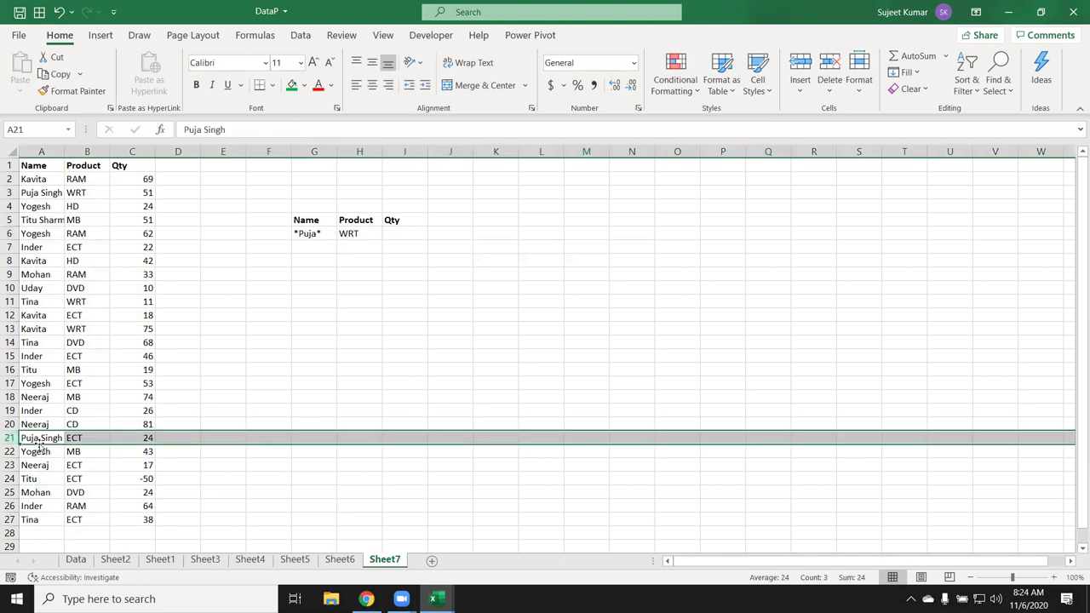
{"action": "key", "text": "ctrl+minus"}
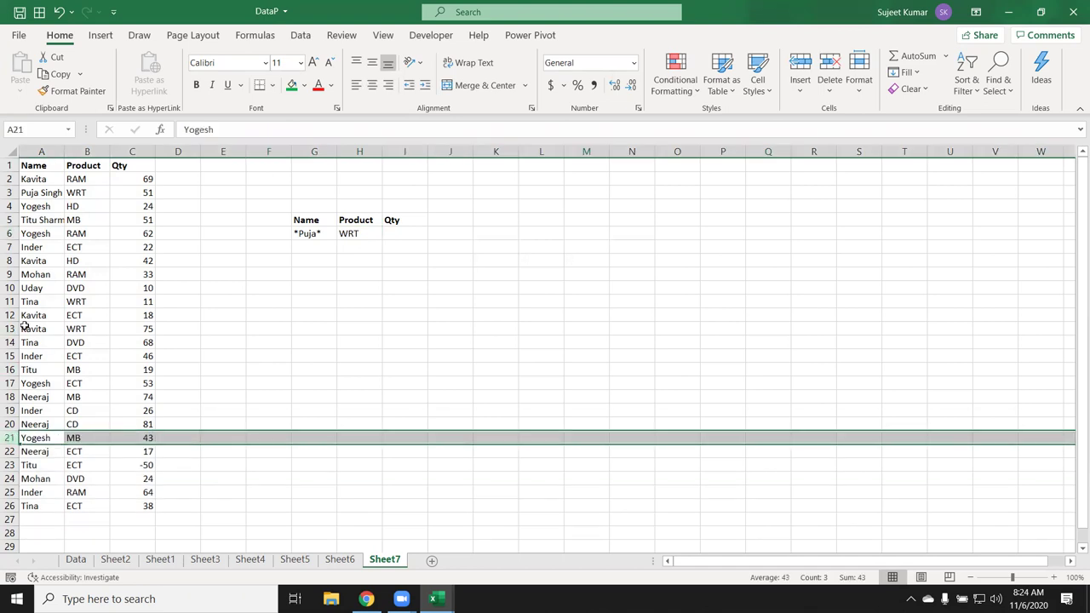
- Replace A3's name with the full name written surname first
{"action": "left_click", "coordinate": [53, 192]}
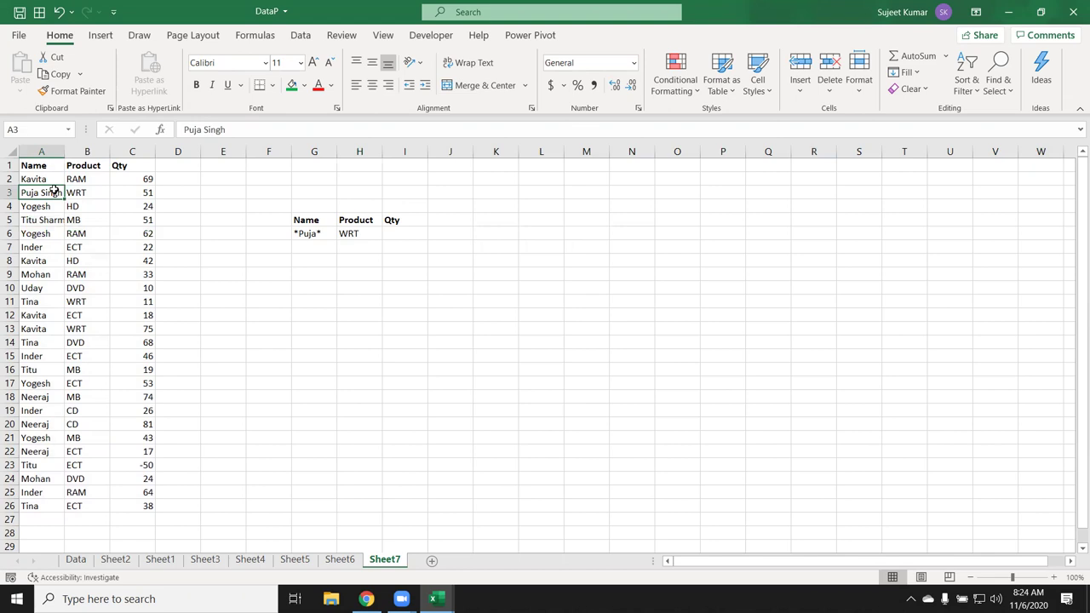
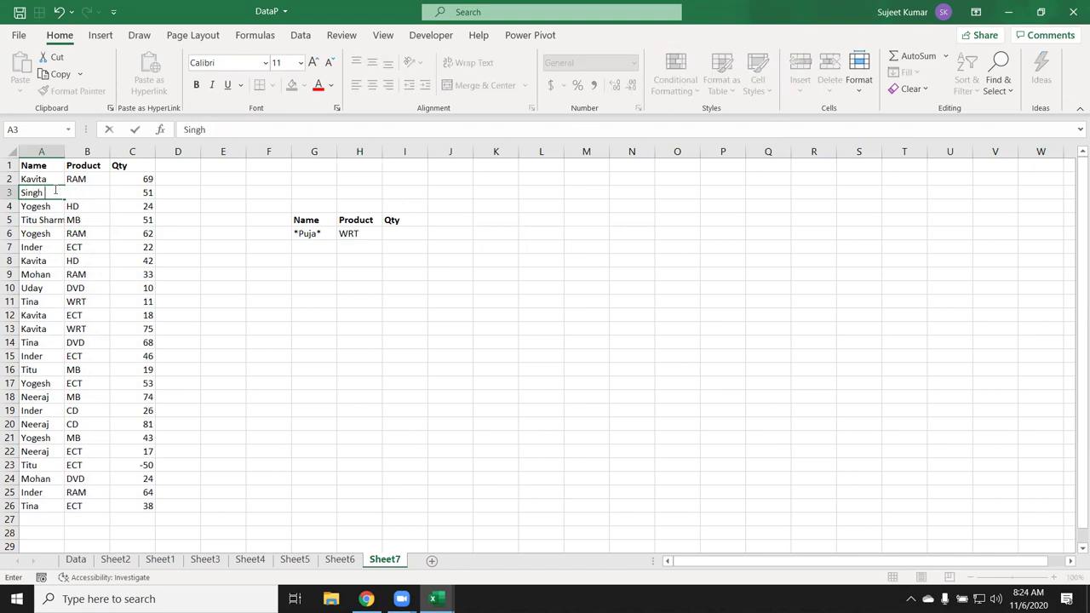
{"action": "key", "text": "Return"}
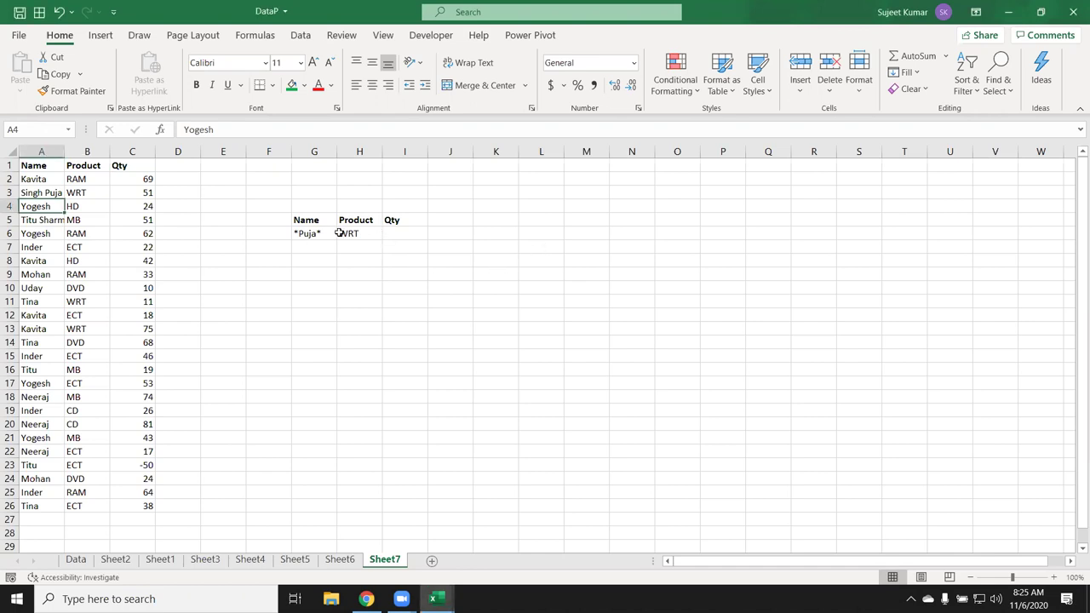
- Remove the leading asterisk from G6, leaving only a trailing wildcard
{"action": "left_click", "coordinate": [303, 231]}
{"action": "double_click", "coordinate": [300, 231]}
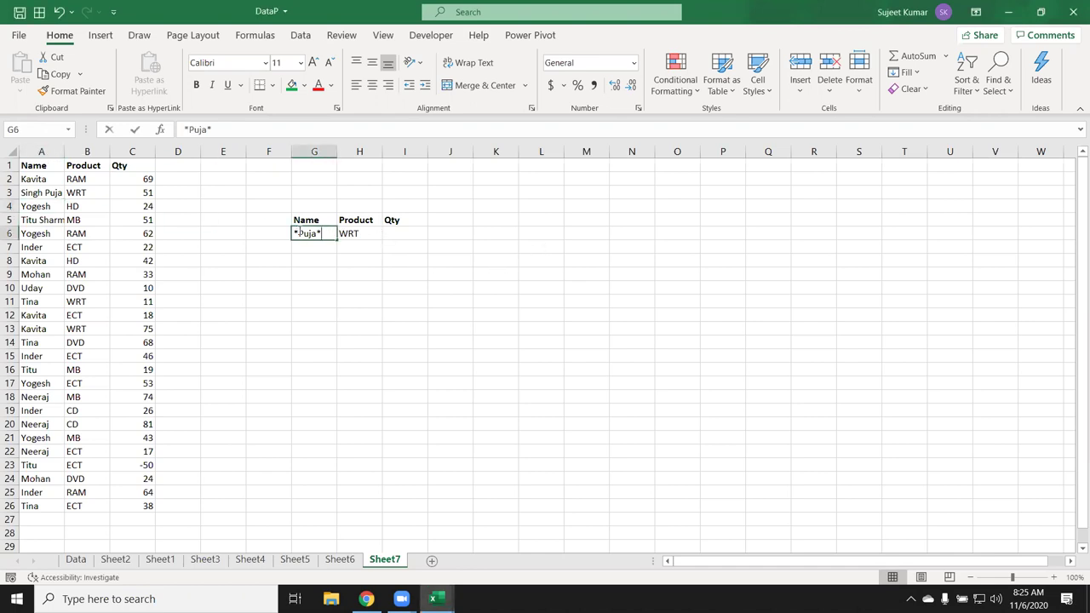
{"action": "key", "text": "BackSpace"}
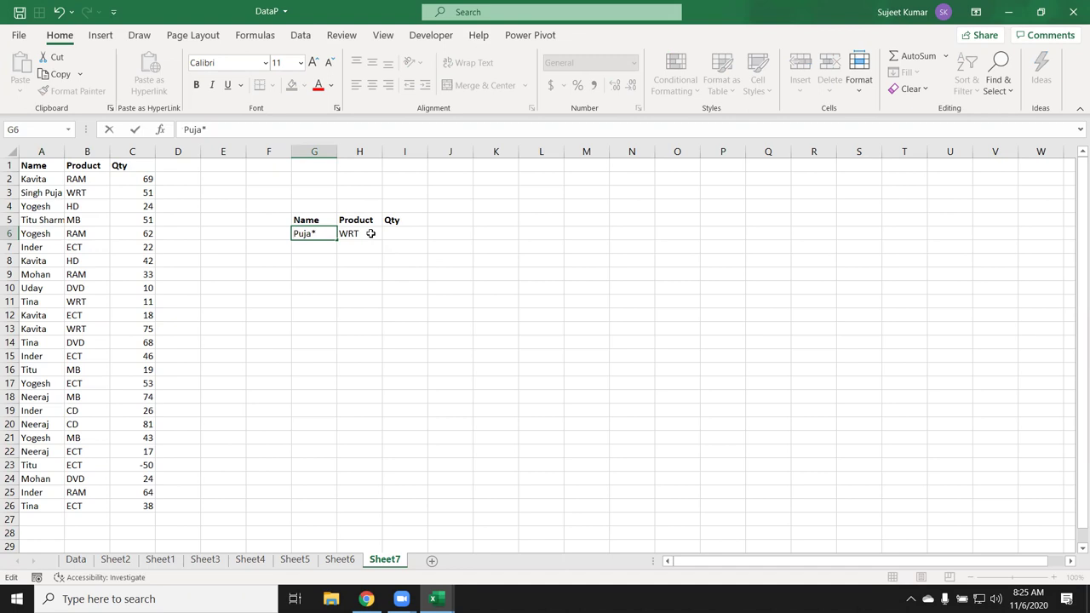
{"action": "key", "text": "Return"}
{"action": "key", "text": "Up"}
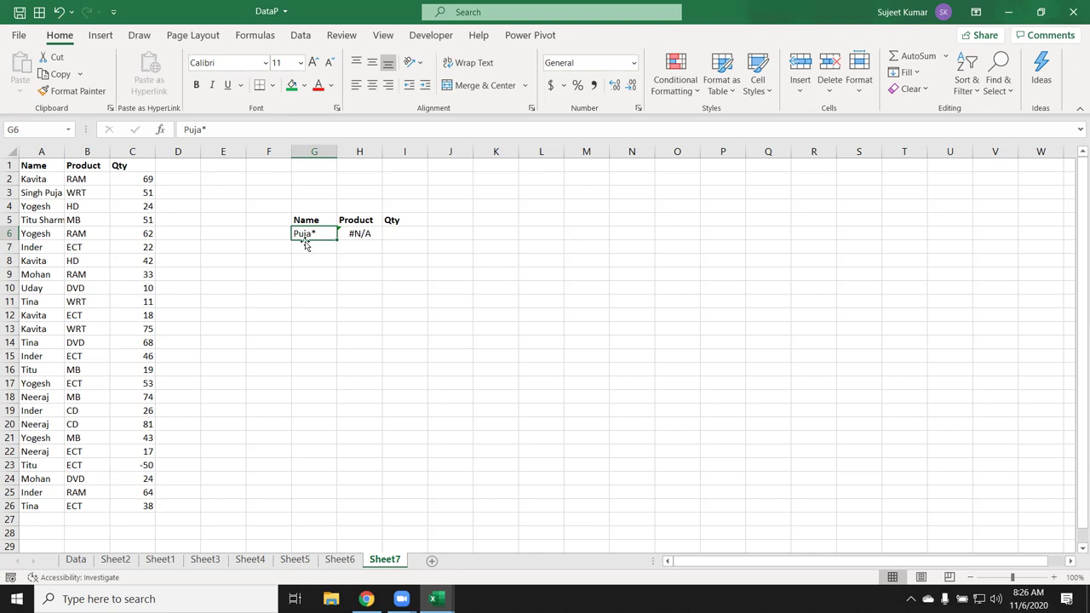
- Inspect H6's #N/A formula and G6's name without changing either
{"action": "left_click", "coordinate": [356, 235]}
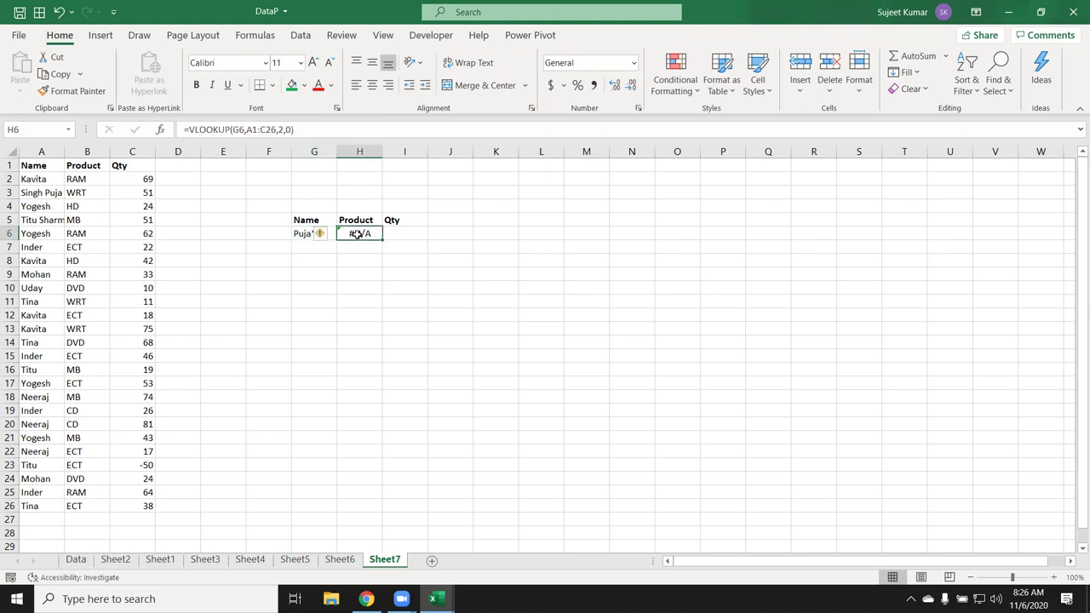
{"action": "double_click", "coordinate": [355, 235]}
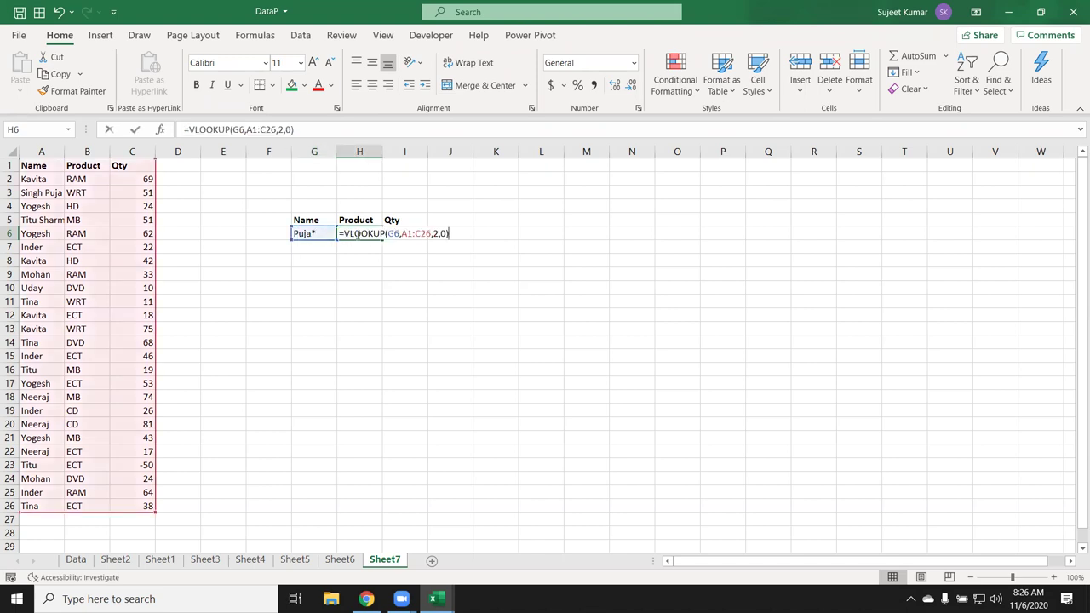
{"action": "key", "text": "Escape"}
{"action": "double_click", "coordinate": [297, 234]}
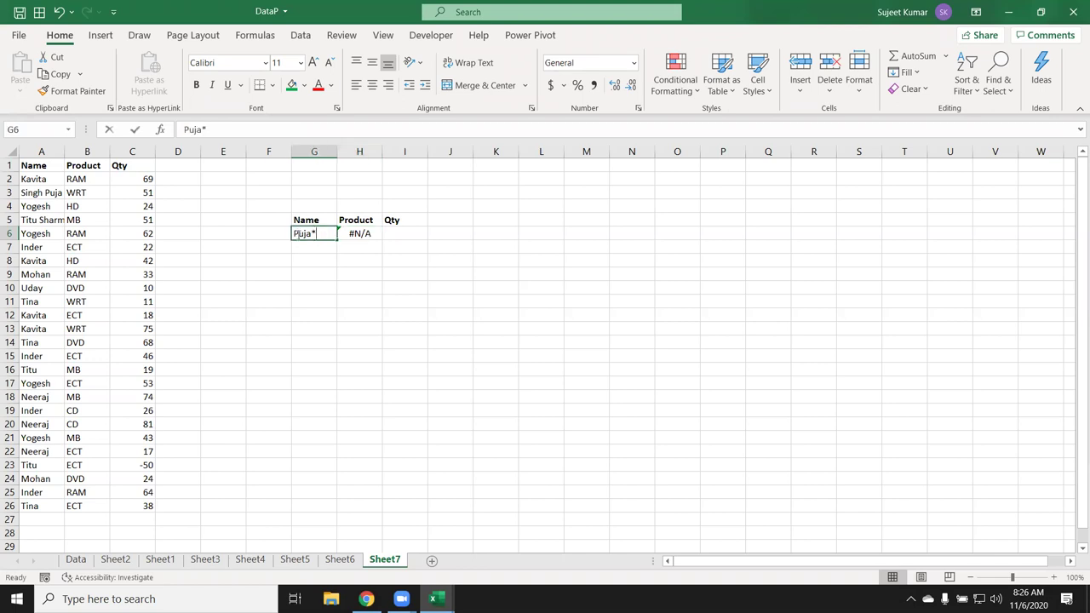
{"action": "key", "text": "Escape"}
{"action": "key", "text": "Right"}
{"action": "key", "text": "Left"}
- Strip G6 down to the plain name and widen column A to fit names
{"action": "double_click", "coordinate": [325, 234]}
{"action": "key", "text": "BackSpace"}
{"action": "key", "text": "Return"}
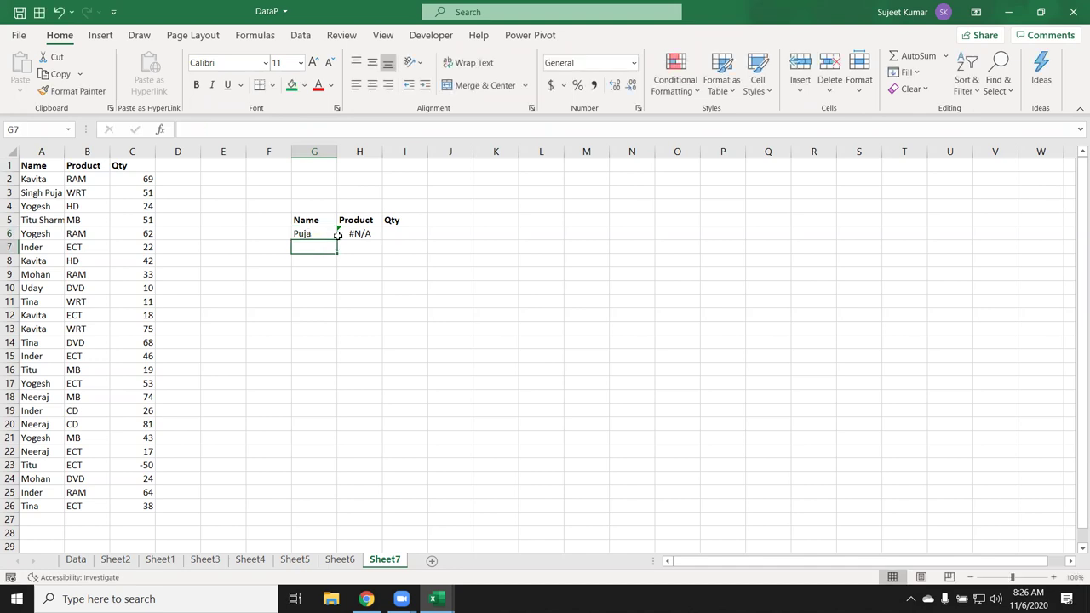
{"action": "left_click", "coordinate": [49, 189]}
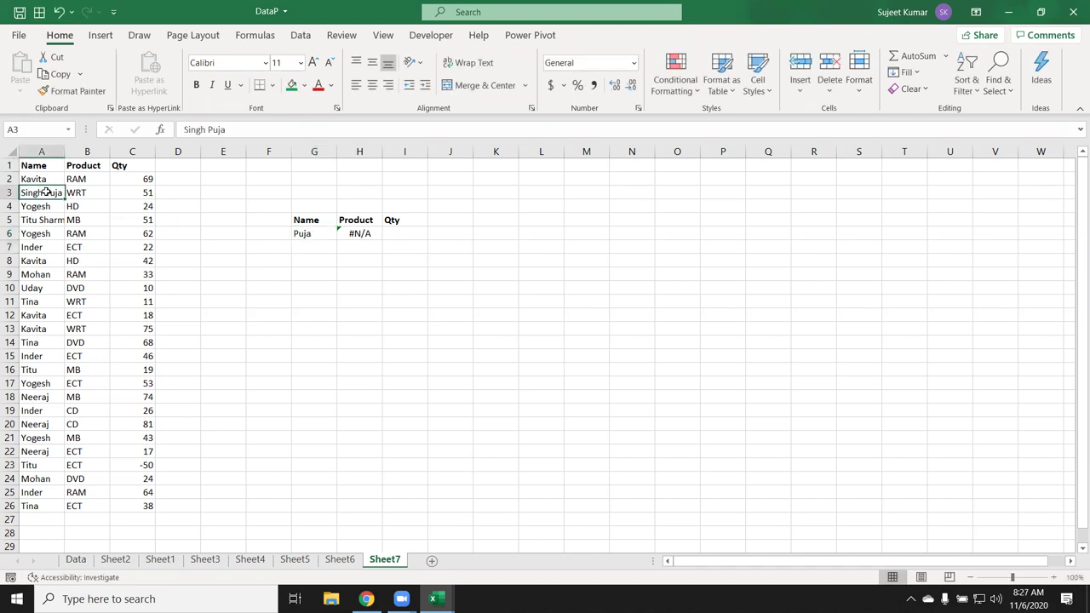
{"action": "double_click", "coordinate": [65, 152]}
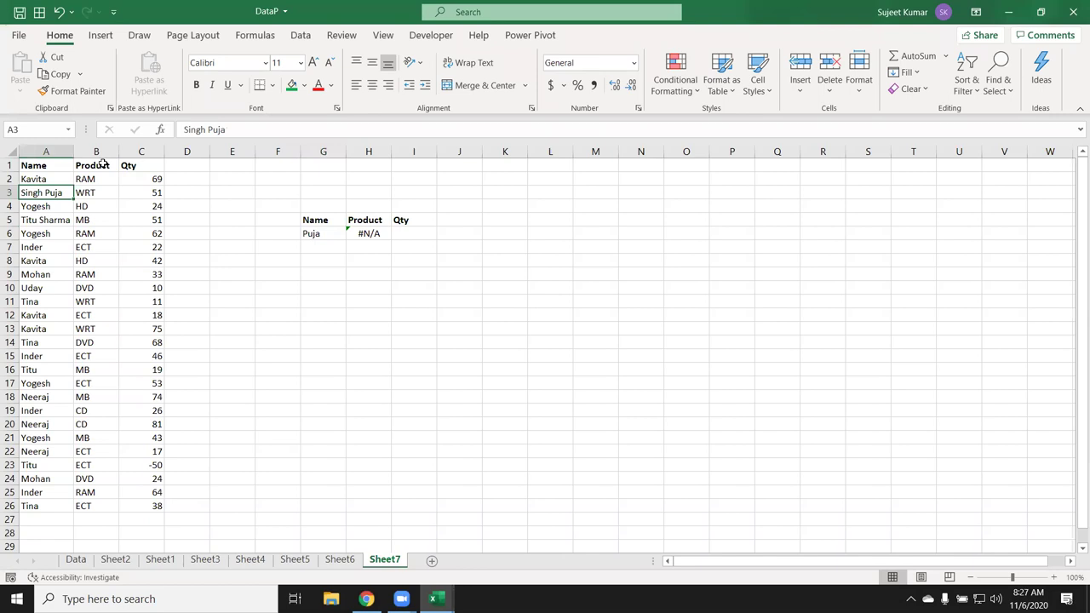
- Review H6's VLOOKUP formula and its ranges without editing it
{"action": "left_click", "coordinate": [315, 234]}
{"action": "double_click", "coordinate": [367, 234]}
{"action": "double_click", "coordinate": [367, 235]}
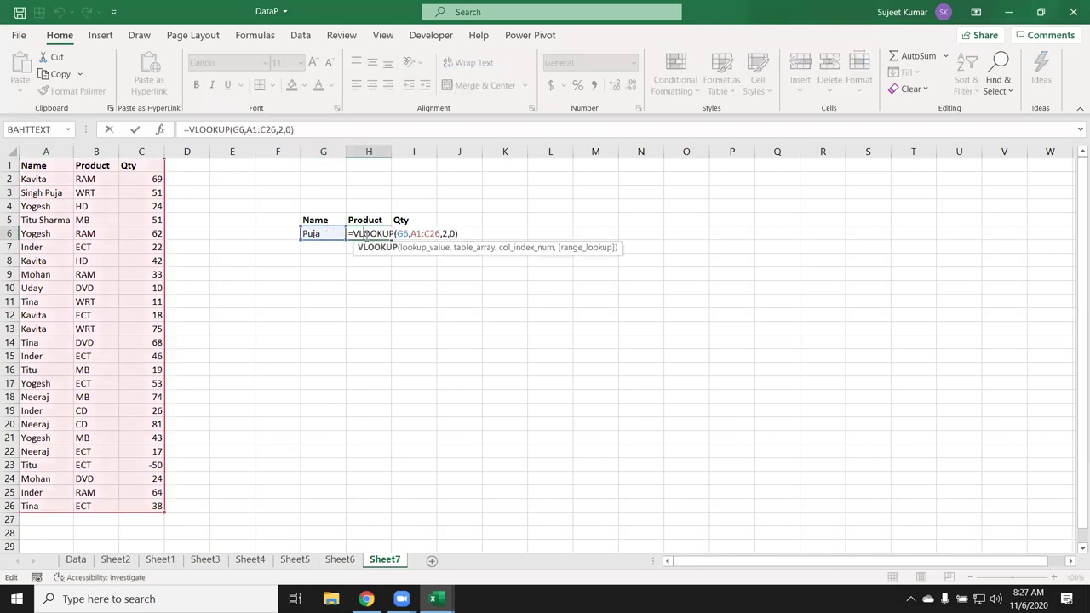
{"action": "key", "text": "Escape"}
{"action": "left_click", "coordinate": [312, 233]}
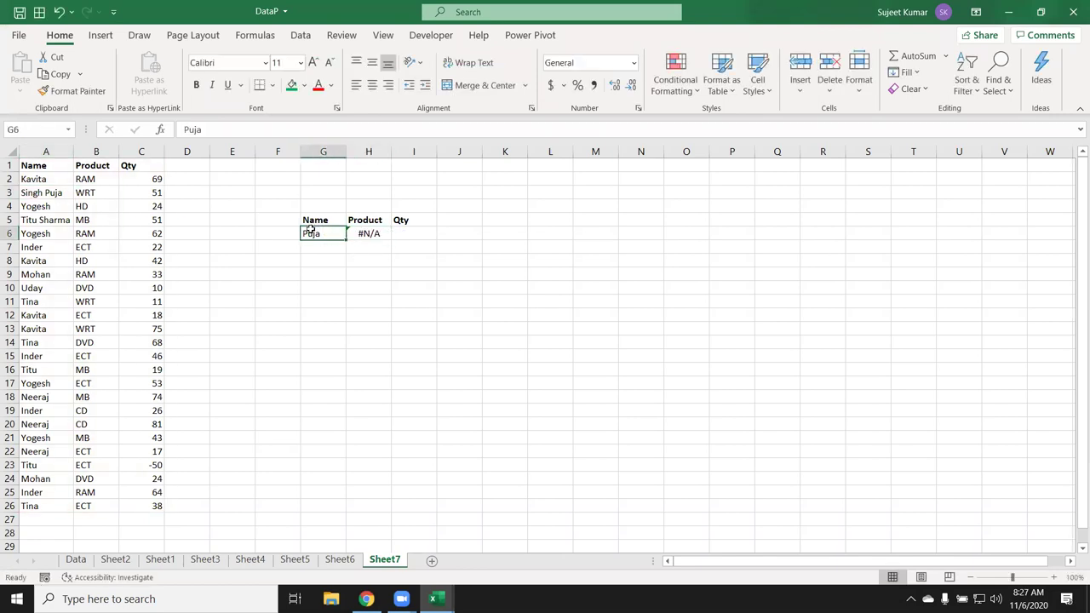
- Wrap G6's name in asterisks again so H6 returns WRT, and recheck the formula
{"action": "key", "text": "Home"}
{"action": "type", "text": "*"}
{"action": "key", "text": "End"}
{"action": "type", "text": "*"}
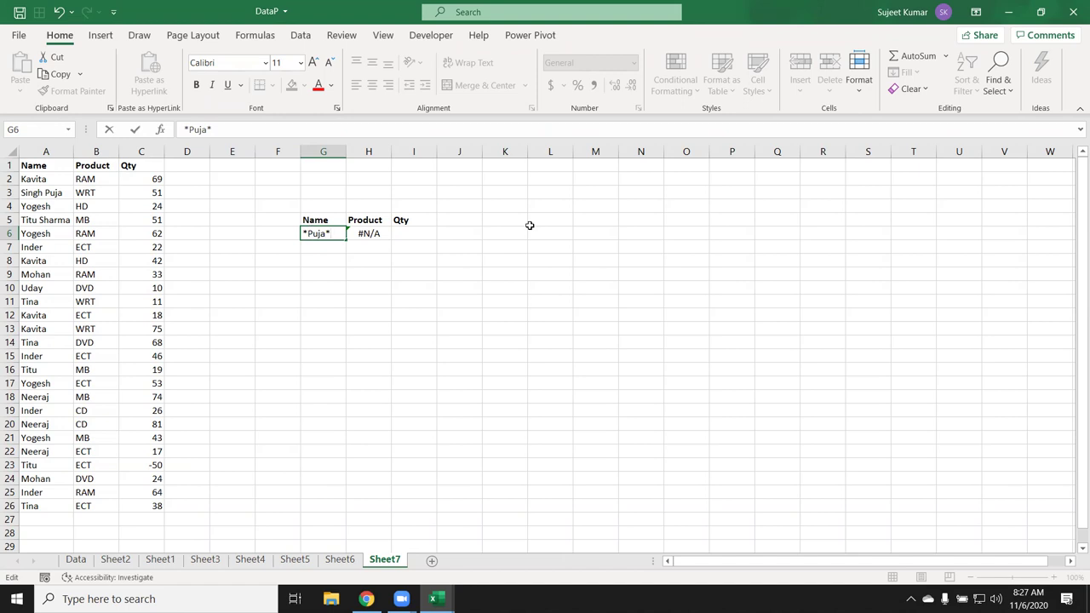
{"action": "key", "text": "Return"}
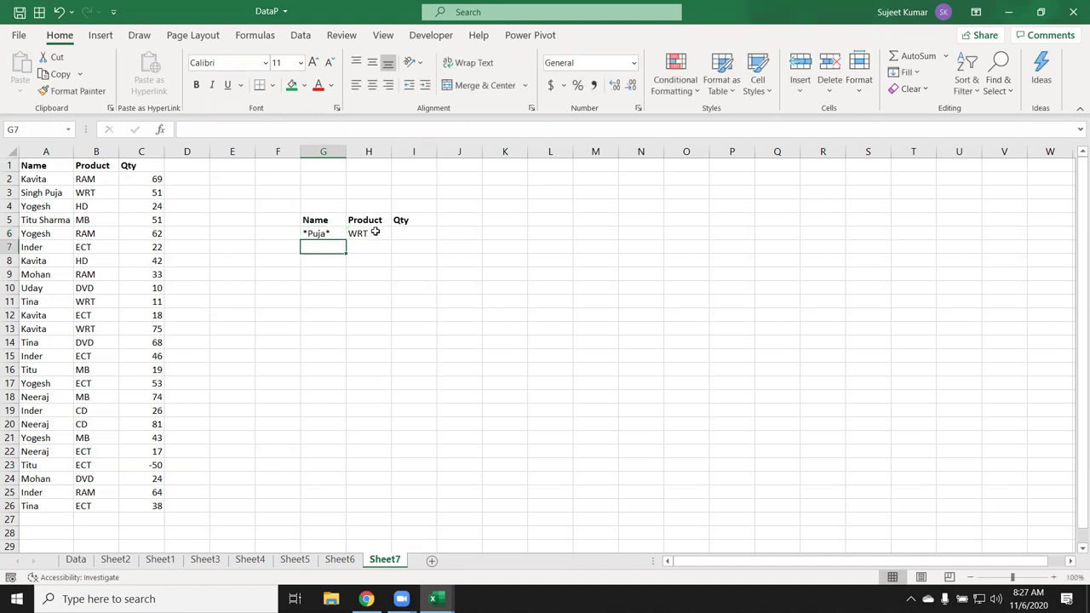
{"action": "double_click", "coordinate": [371, 235]}
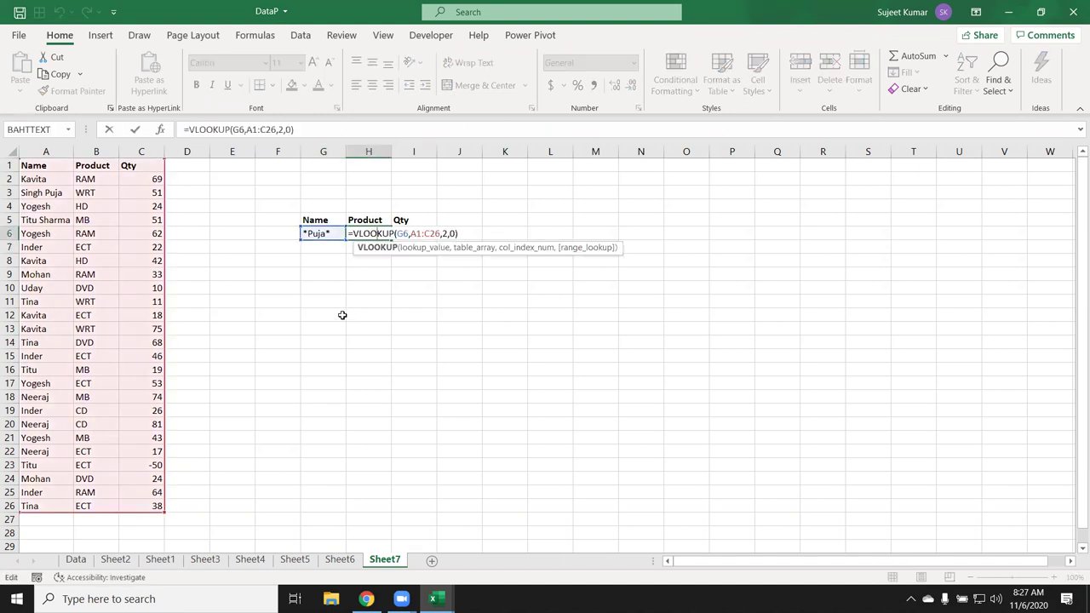
{"action": "key", "text": "Escape"}
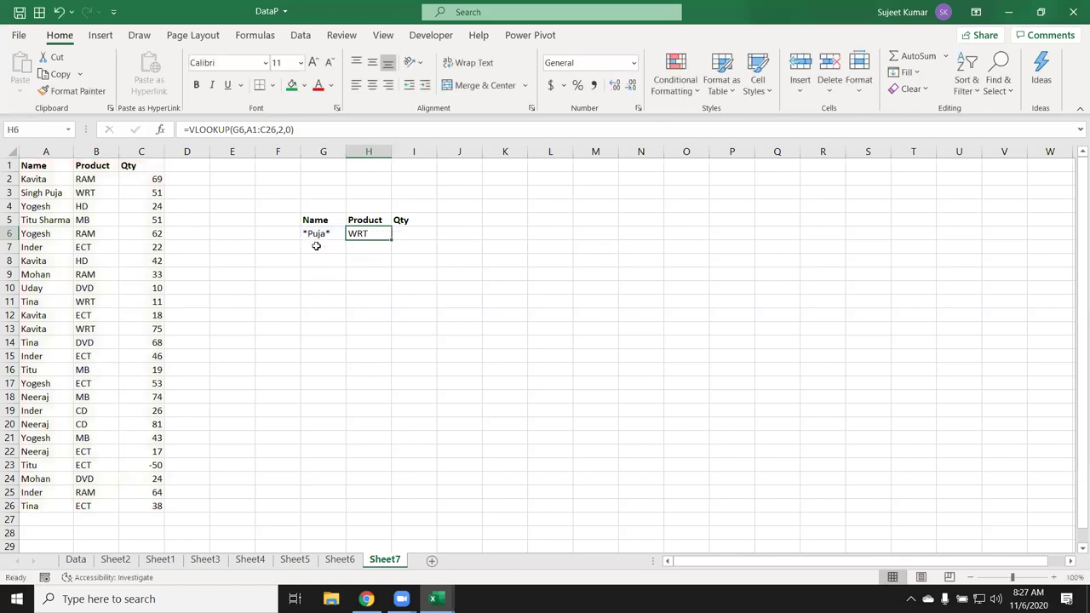
{"action": "left_click", "coordinate": [314, 233]}
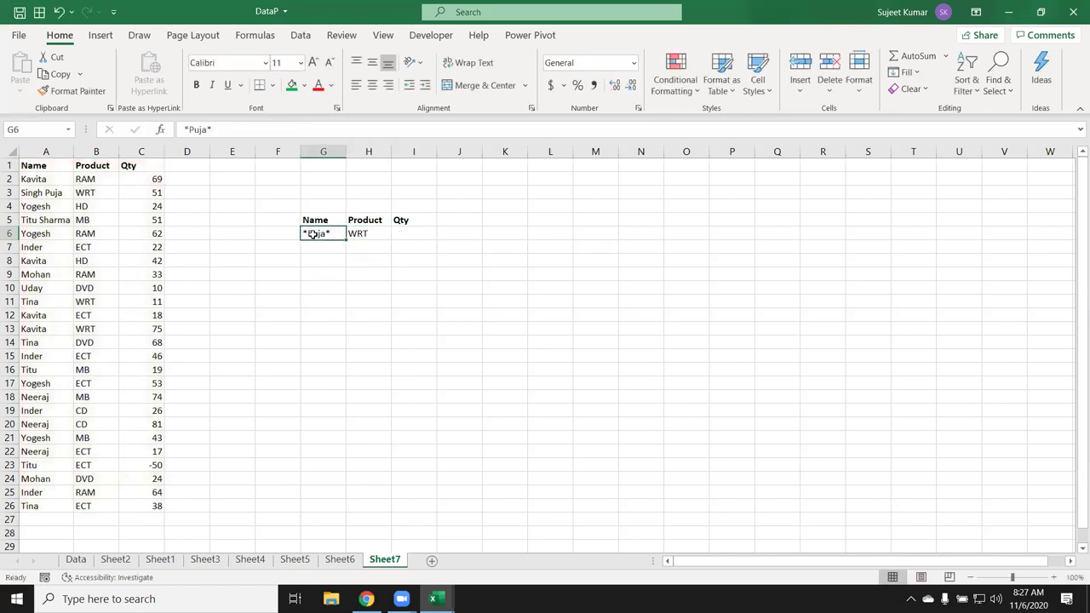
{"action": "left_click", "coordinate": [52, 191]}
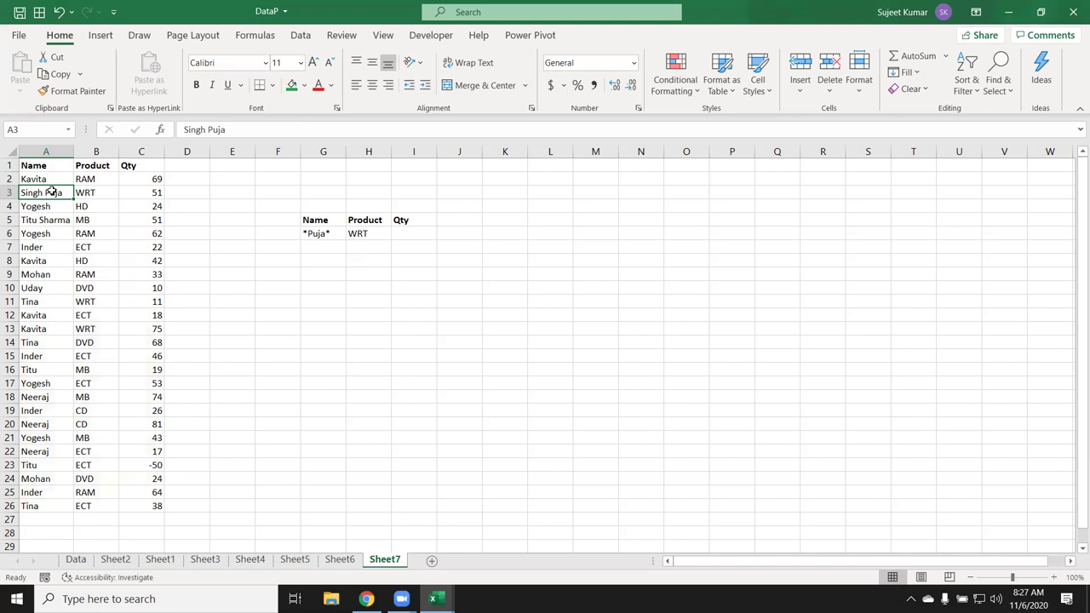
- Remove the trailing asterisk from G6, keeping only the leading wildcard
{"action": "left_click", "coordinate": [335, 234]}
{"action": "double_click", "coordinate": [335, 233]}
{"action": "key", "text": "BackSpace"}
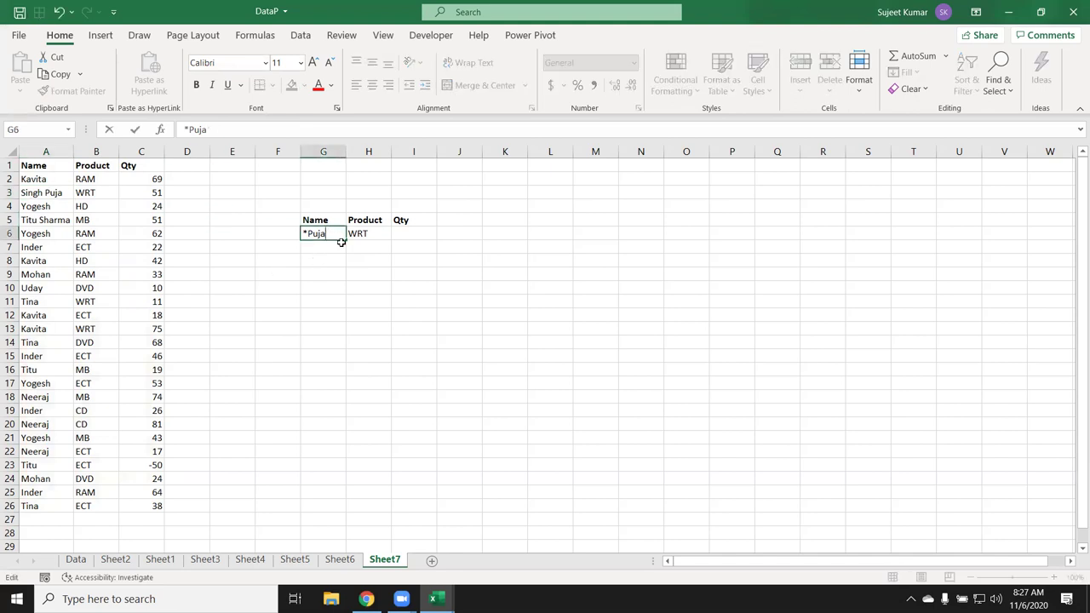
{"action": "key", "text": "Return"}
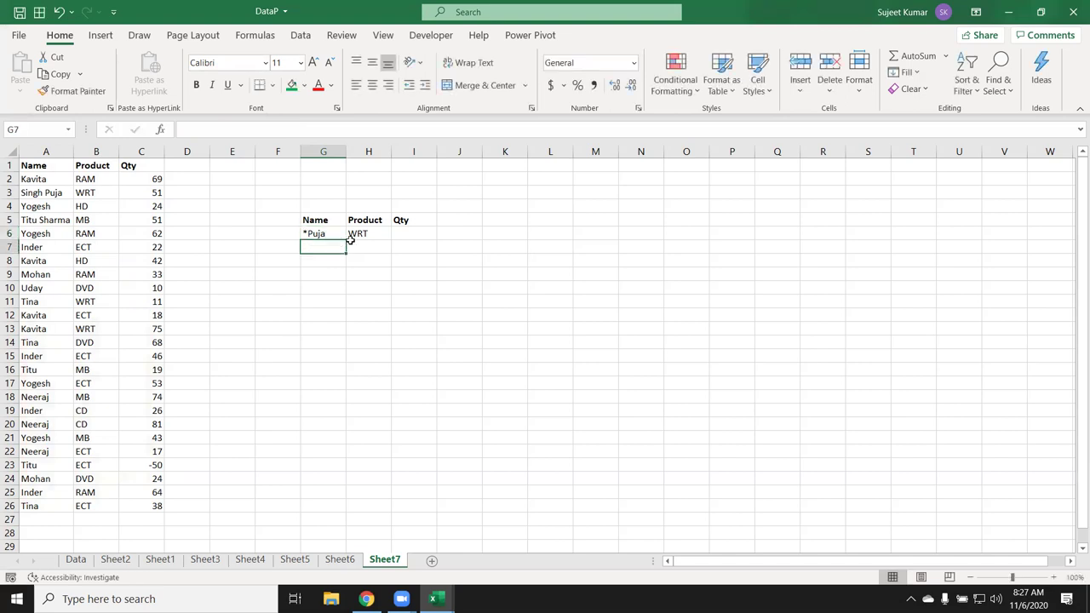
- Retype A3's name with the first name before the surname
{"action": "left_click", "coordinate": [33, 193]}
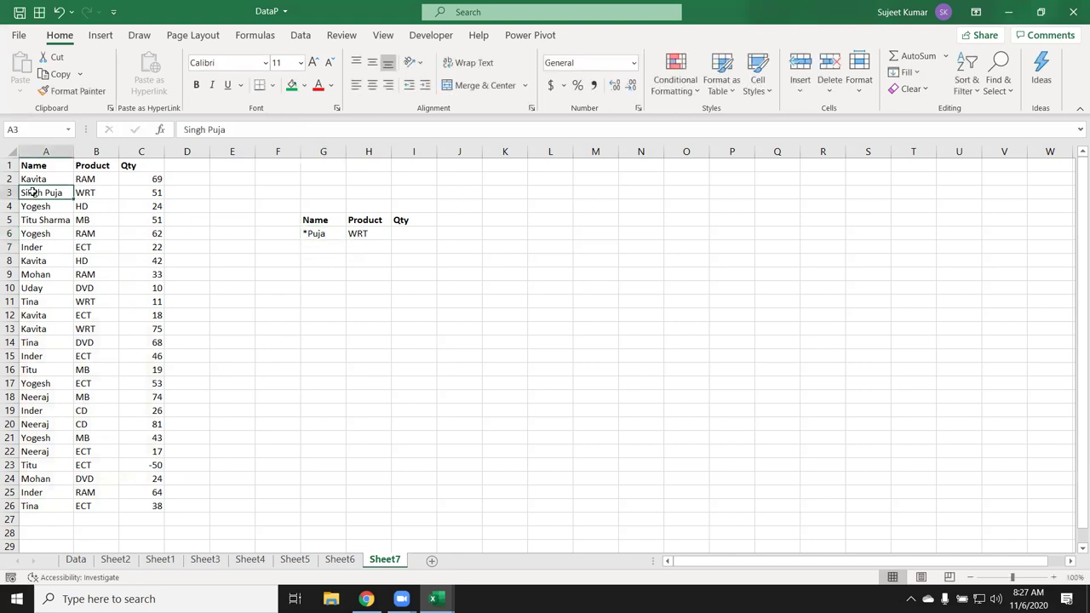
{"action": "key", "text": "Return"}
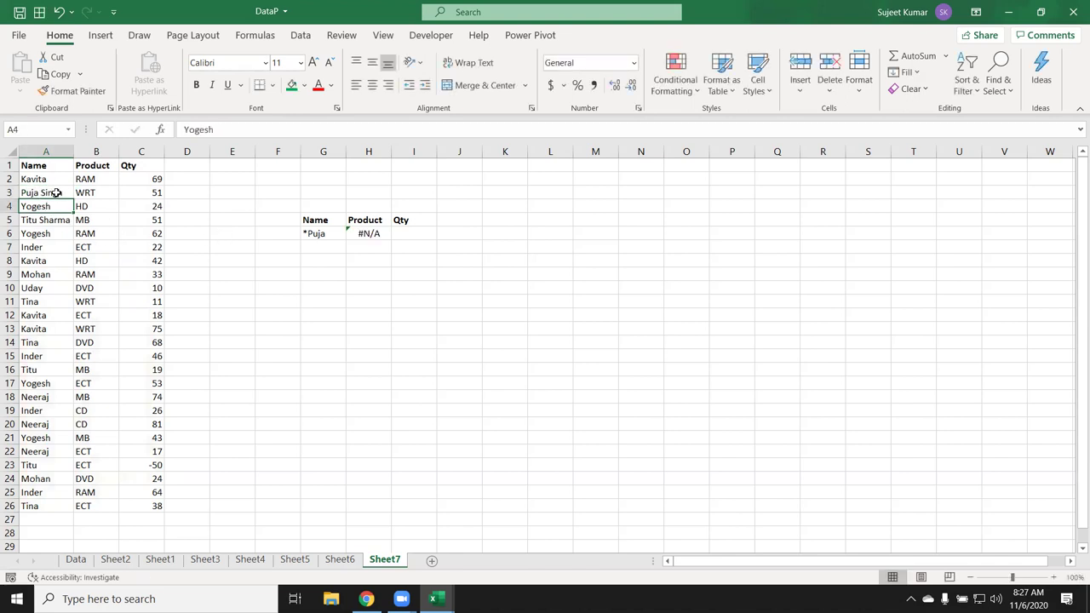
- Change G6 to the first name followed by a single trailing asterisk
{"action": "left_click", "coordinate": [305, 235]}
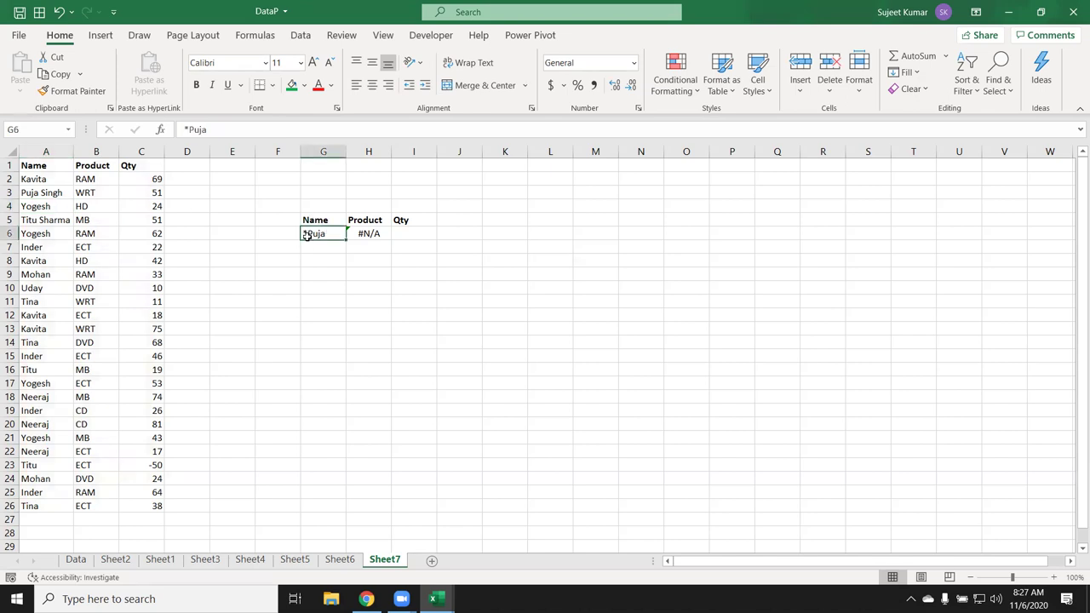
{"action": "double_click", "coordinate": [308, 232]}
{"action": "key", "text": "BackSpace"}
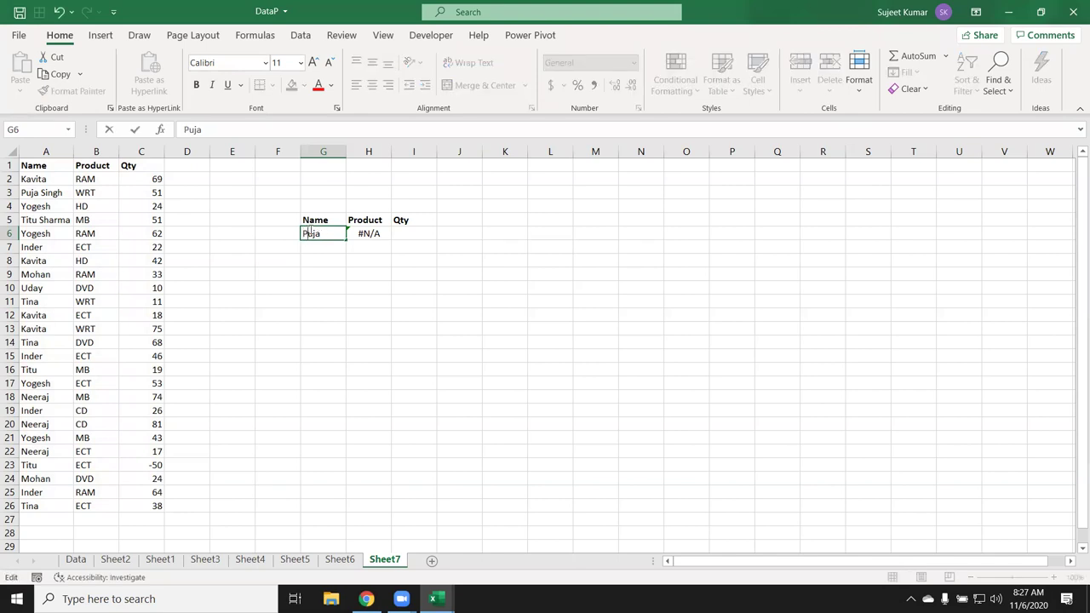
{"action": "type", "text": "*"}
{"action": "key", "text": "Return"}
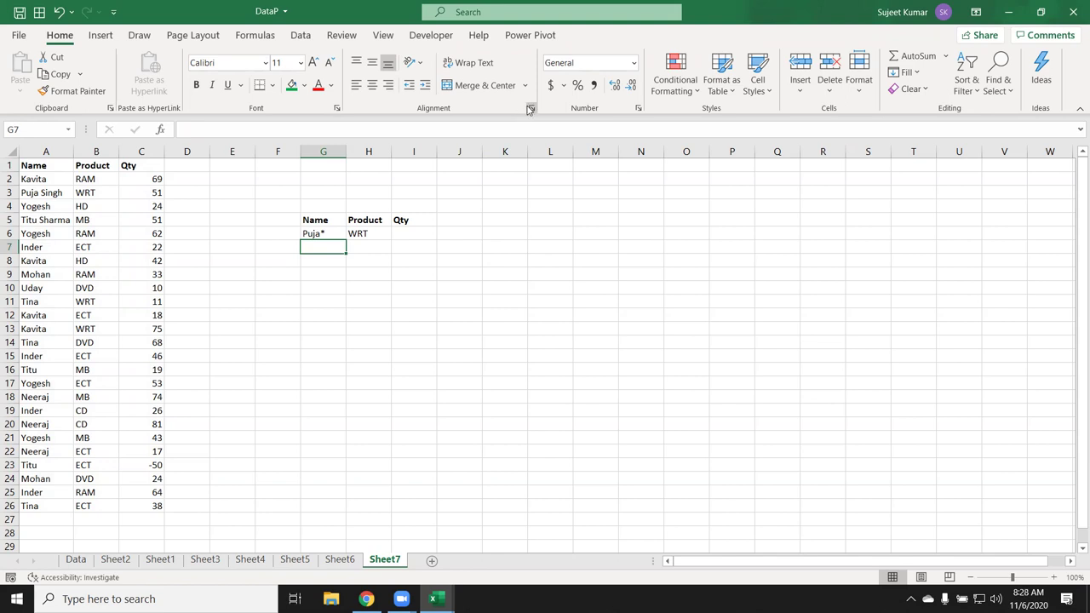
- Replace the name in A14 with DDD and the name in A11 with D14
{"action": "left_click", "coordinate": [322, 238]}
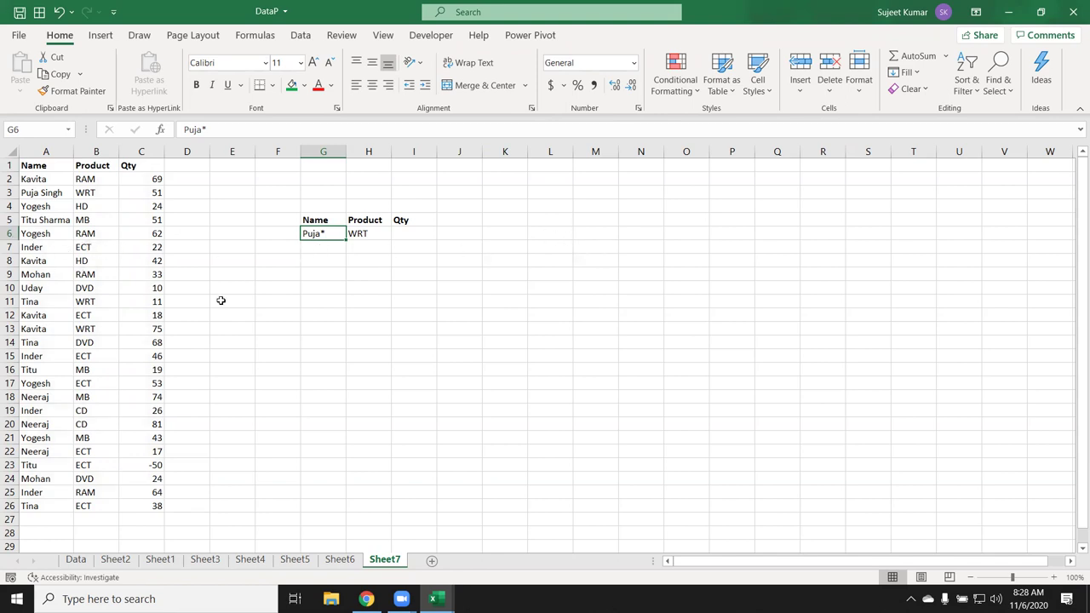
{"action": "left_click", "coordinate": [54, 338]}
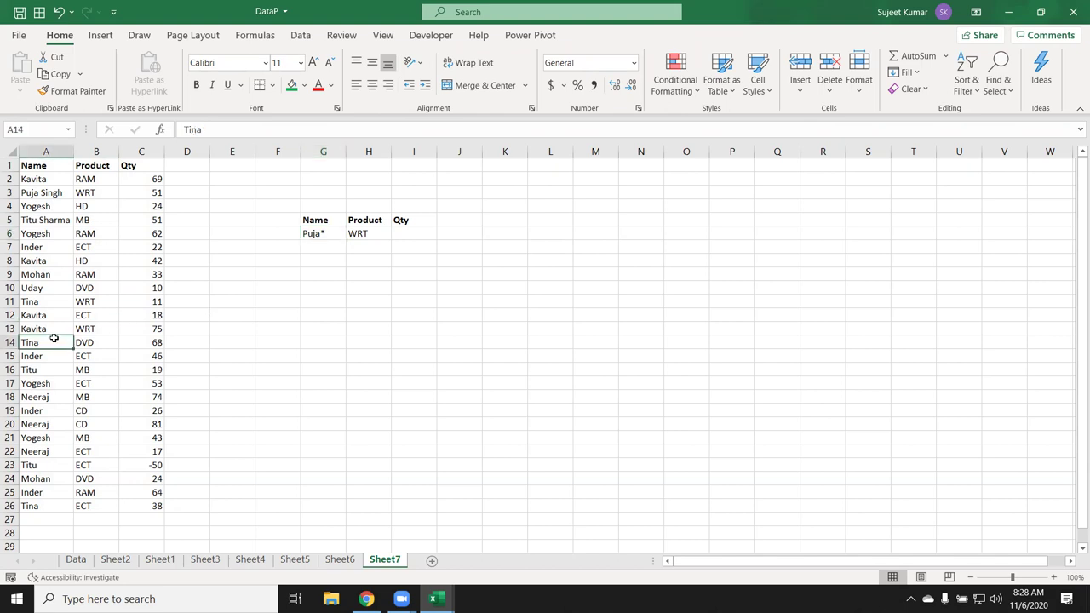
{"action": "type", "text": "dd"}
{"action": "key", "text": "BackSpace"}
{"action": "key", "text": "BackSpace"}
{"action": "type", "text": "DDD3"}
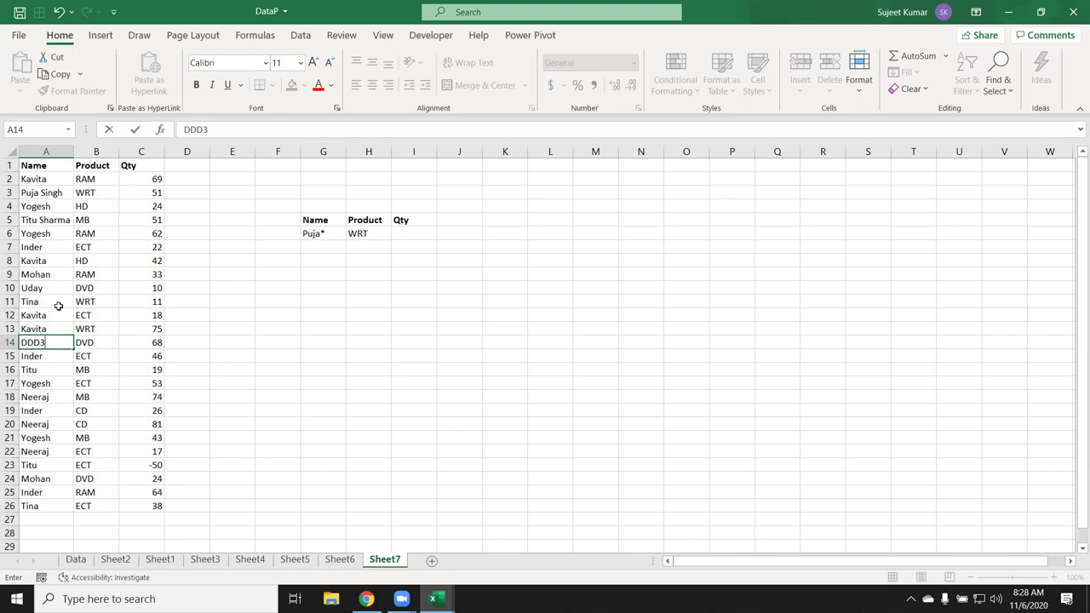
{"action": "key", "text": "BackSpace"}
{"action": "left_click", "coordinate": [115, 315]}
{"action": "left_click", "coordinate": [35, 302]}
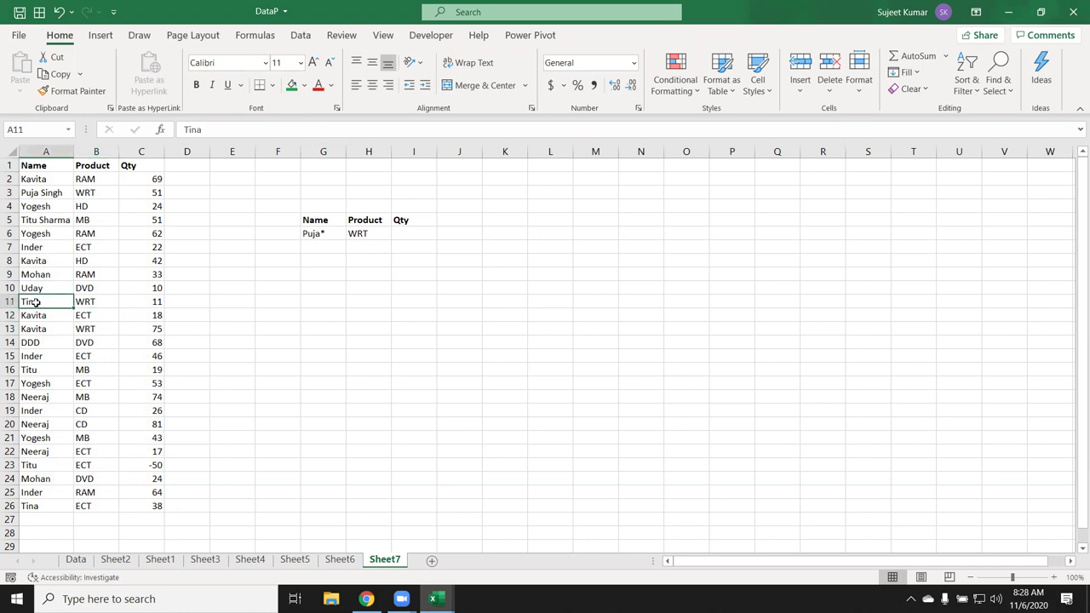
{"action": "type", "text": "DDD"}
{"action": "type", "text": "14"}
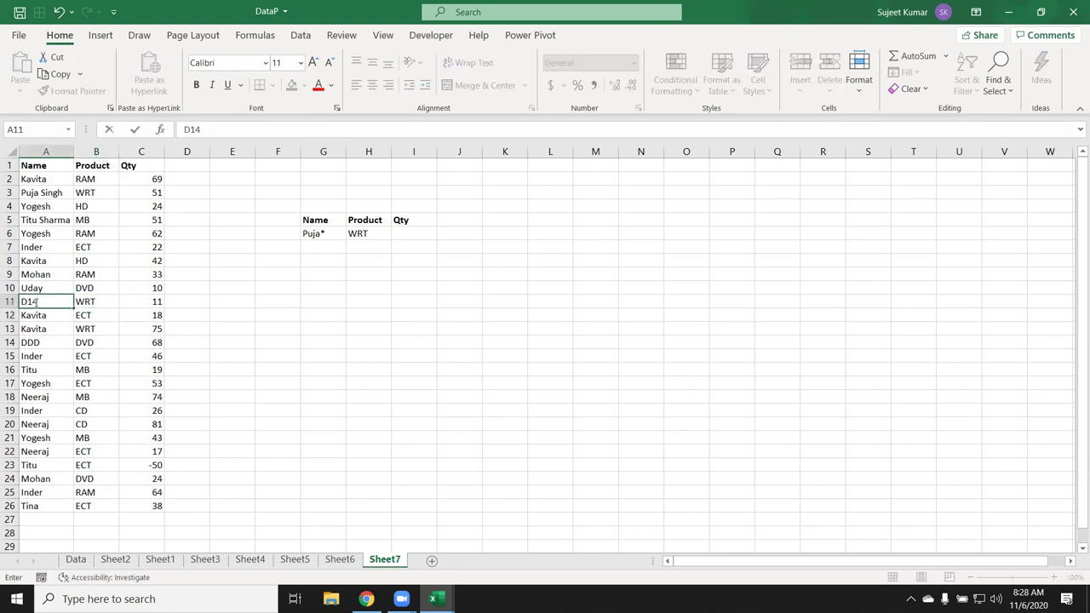
{"action": "key", "text": "Return"}
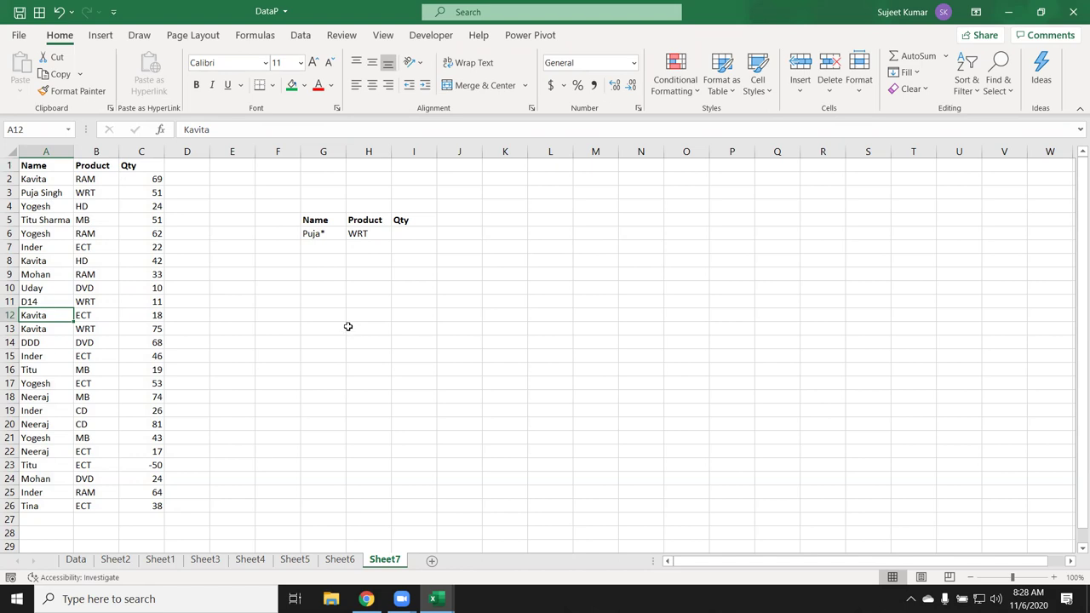
- Set G6's lookup value to the wildcard ??? so H6 returns WRT
{"action": "left_click", "coordinate": [338, 232]}
{"action": "type", "text": "???"}
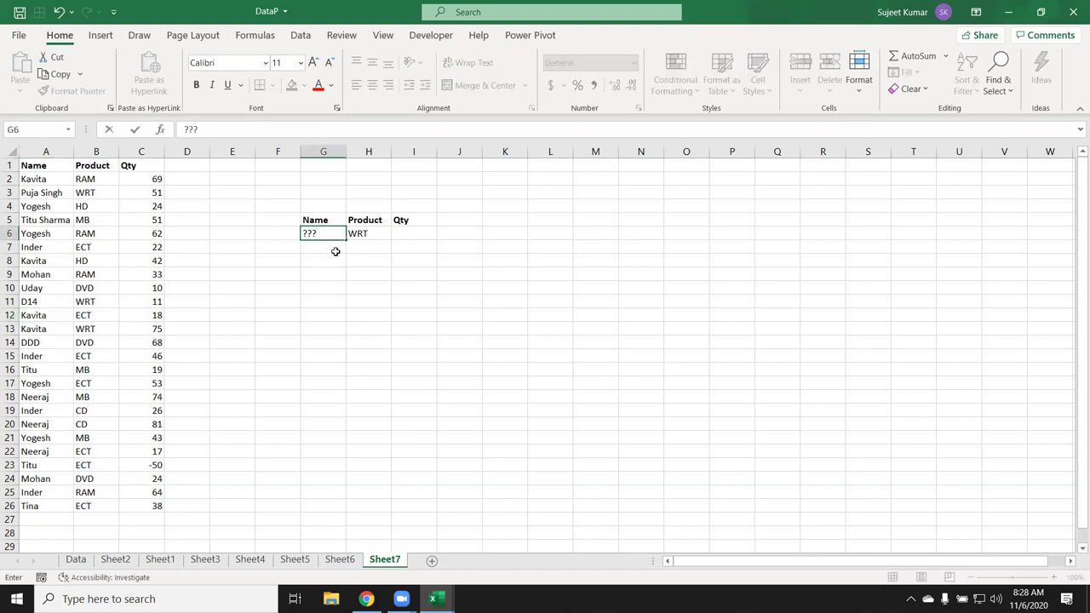
{"action": "key", "text": "Return"}
{"action": "key", "text": "Up"}
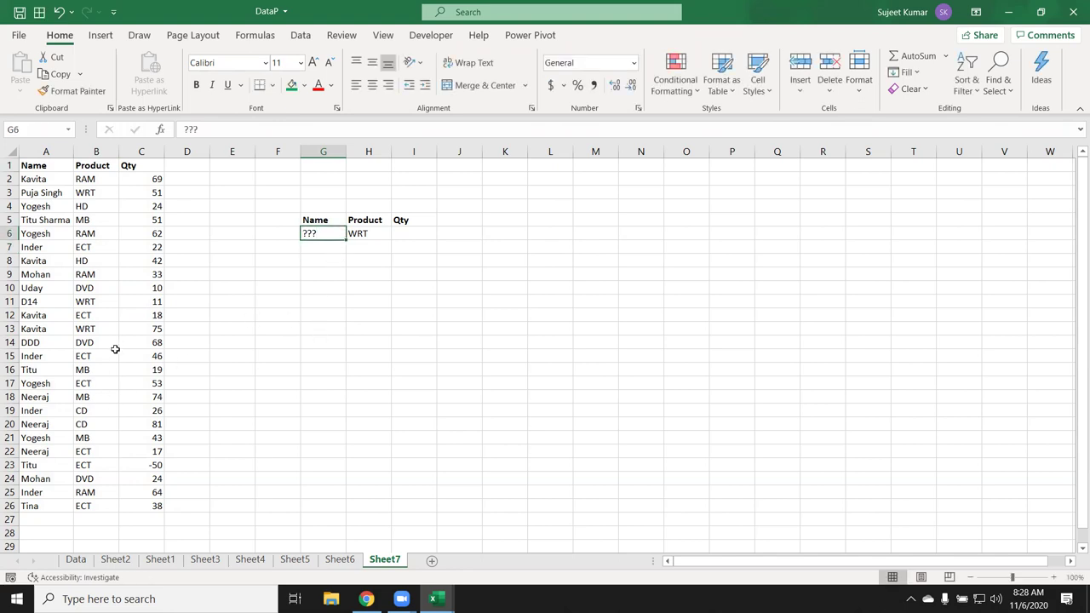
- Recheck H6's formula and review the DDD and D14 entries in A14 and A11
{"action": "left_click", "coordinate": [373, 231]}
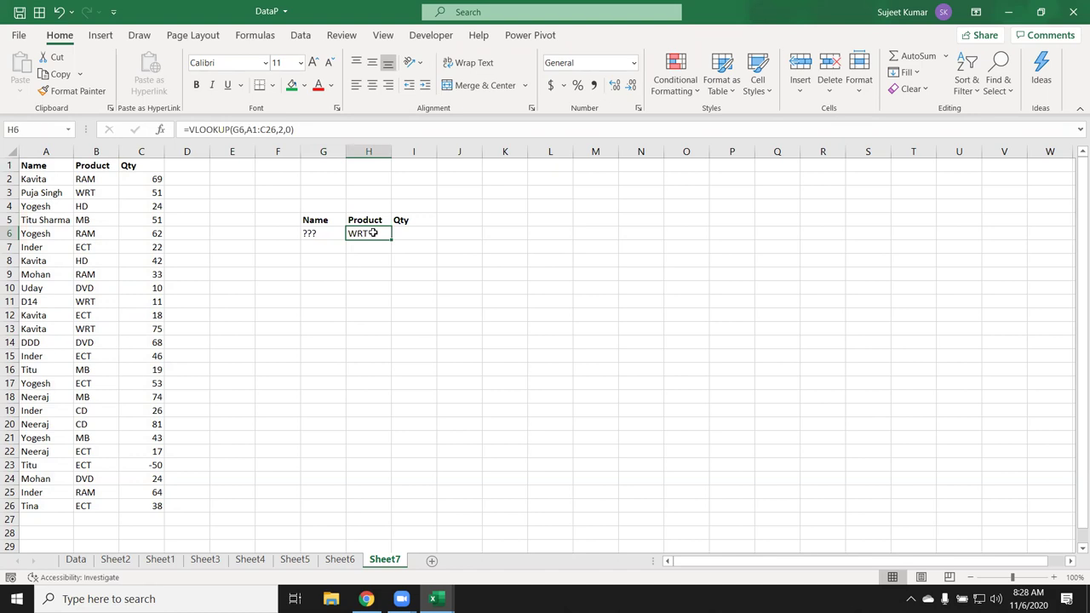
{"action": "double_click", "coordinate": [373, 231]}
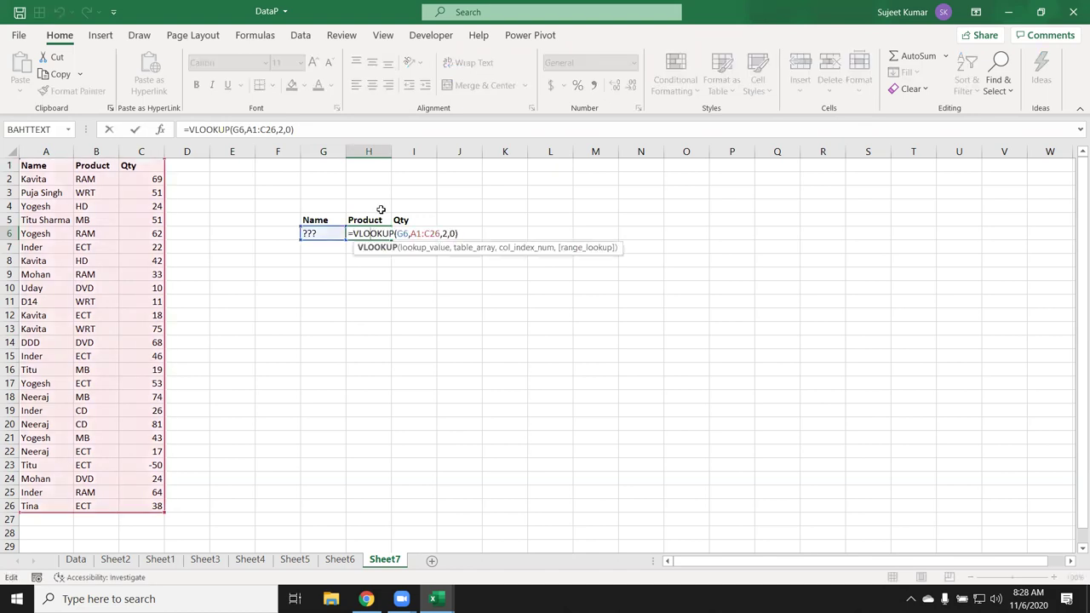
{"action": "key", "text": "Return"}
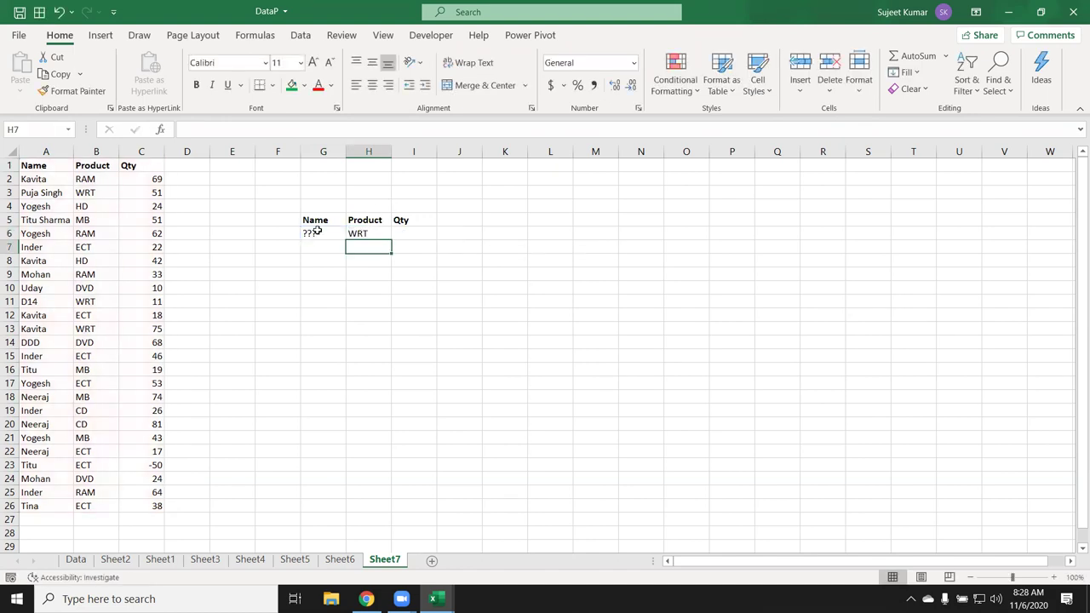
{"action": "left_click", "coordinate": [316, 230]}
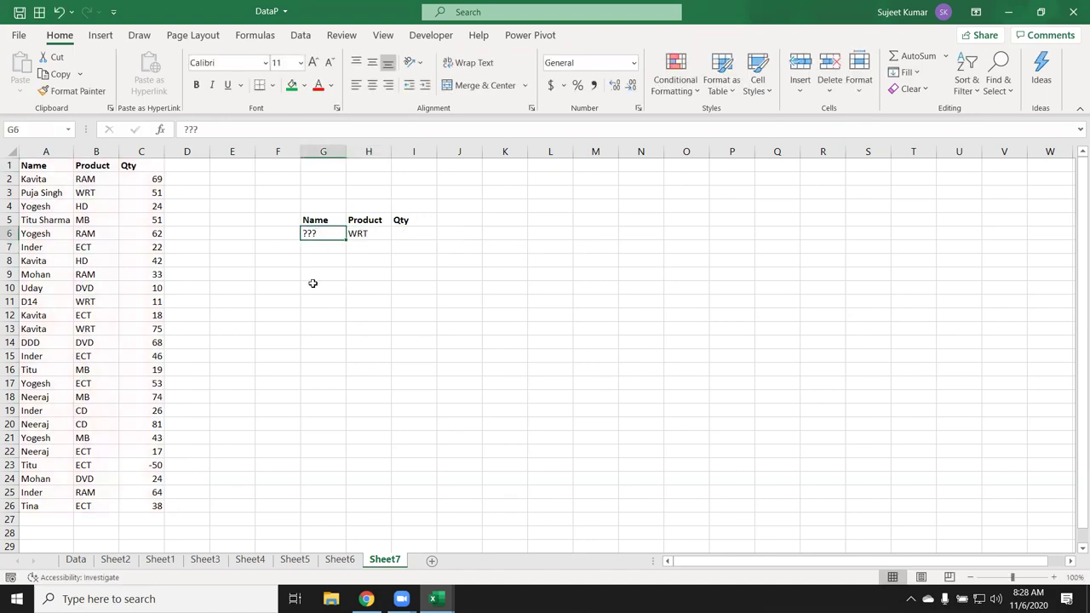
{"action": "left_click", "coordinate": [41, 344]}
{"action": "left_click", "coordinate": [45, 304]}
- Change B11's product to LCD so the ??? lookup returns LCD
{"action": "left_click", "coordinate": [93, 309]}
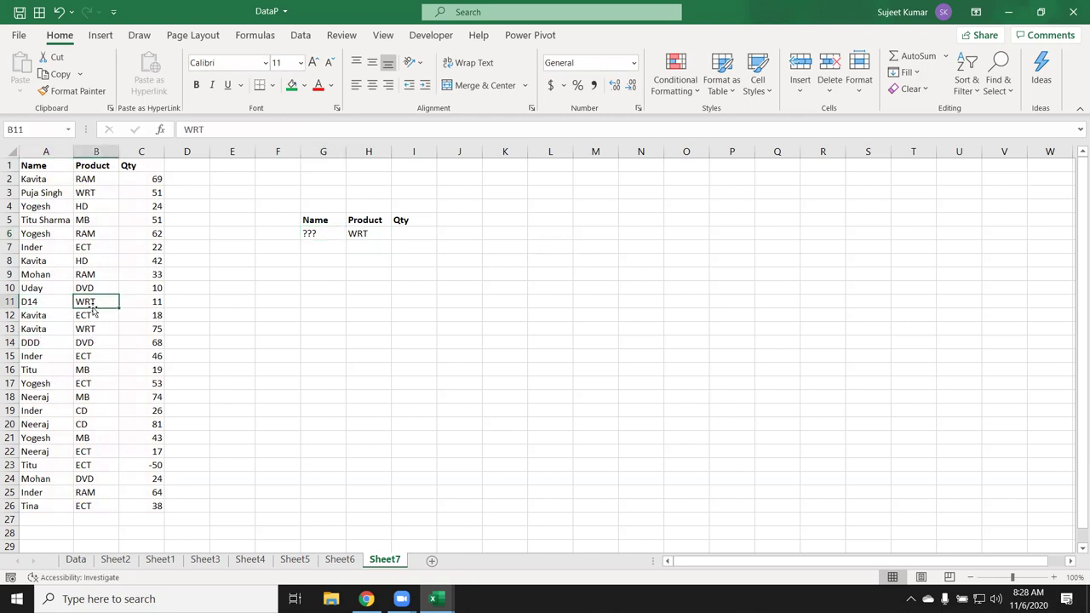
{"action": "type", "text": "LCD"}
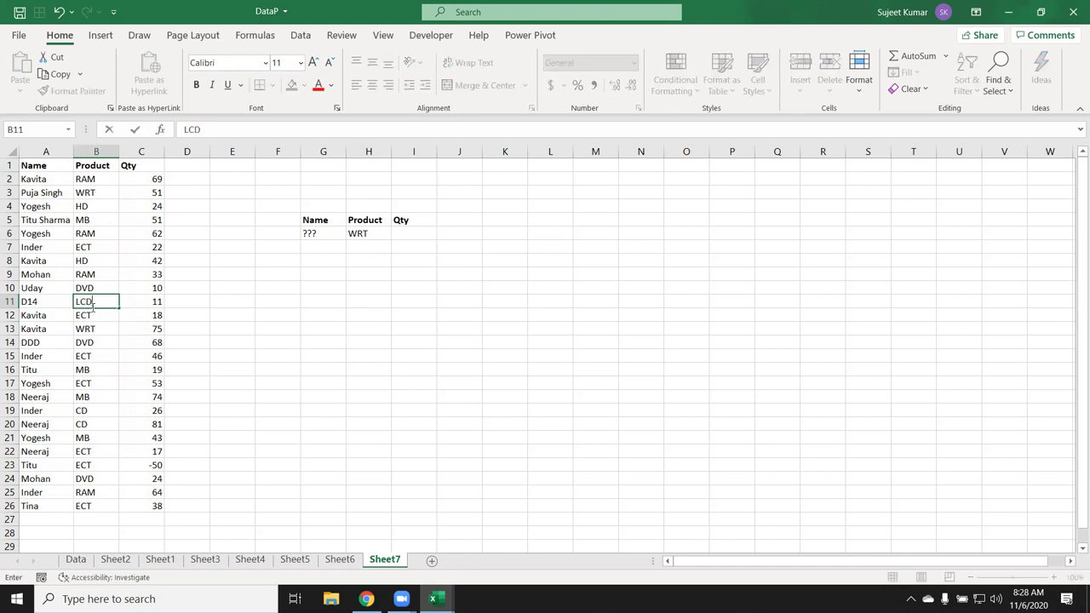
{"action": "key", "text": "Return"}
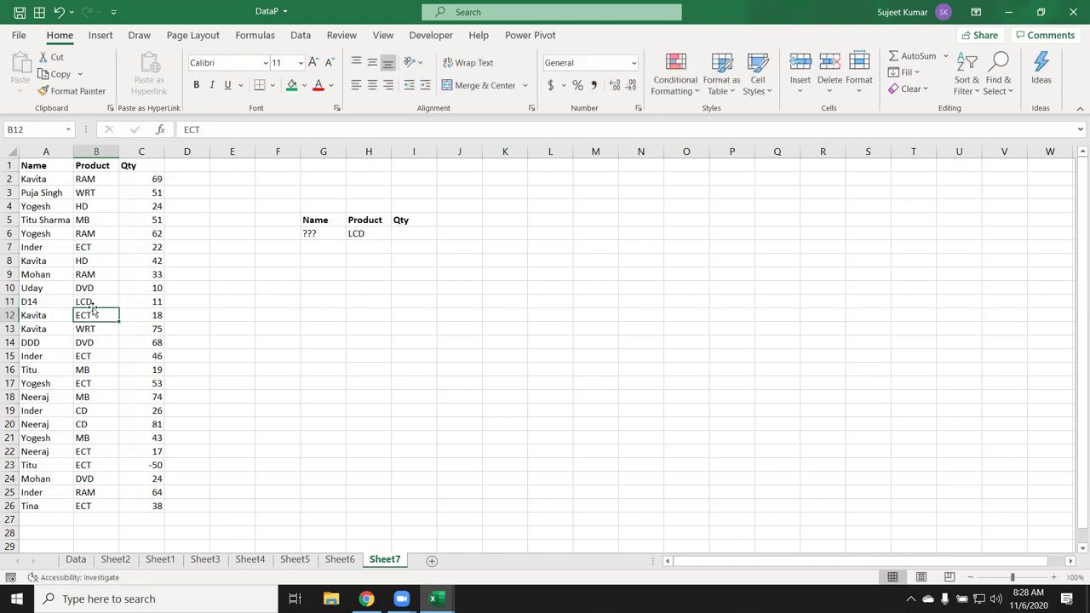
{"action": "left_click", "coordinate": [92, 307]}
{"action": "key", "text": "Left"}
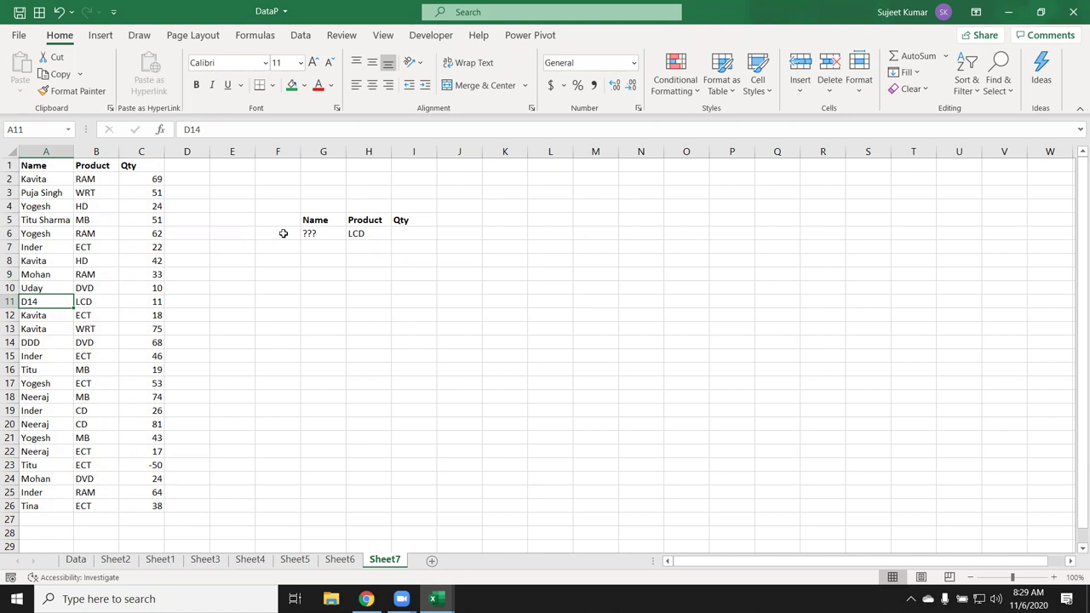
- Replace ??? in G6 with the name Puja
{"action": "left_click", "coordinate": [321, 232]}
{"action": "type", "text": "Puja"}
{"action": "key", "text": "Return"}
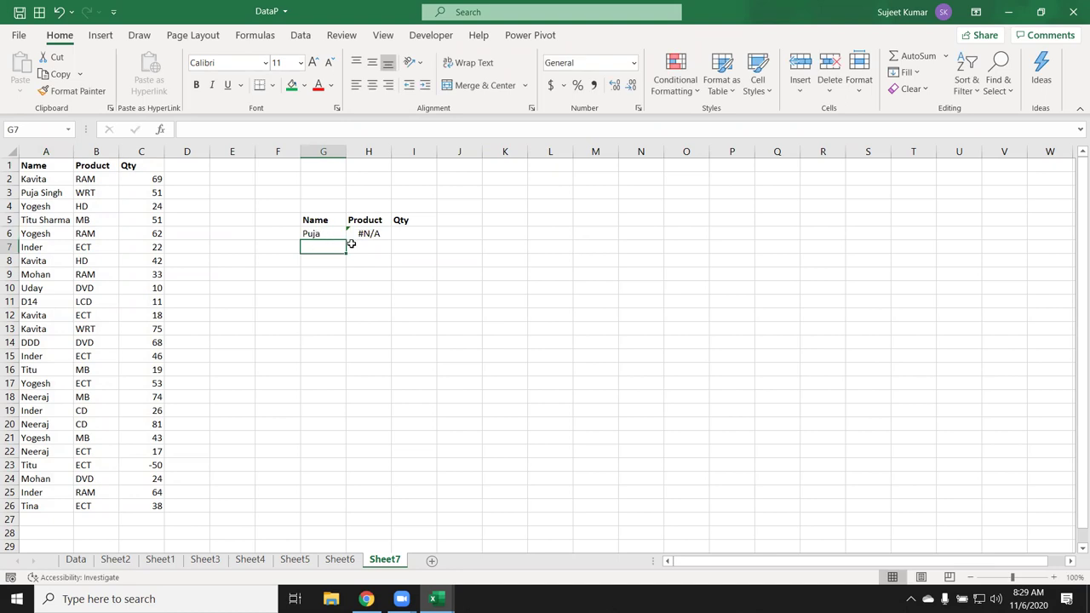
- Try the wildcard name *Puja* in G6, then undo back to plain Puja
{"action": "double_click", "coordinate": [332, 233]}
{"action": "type", "text": "*"}
{"action": "key", "text": "Left"}
{"action": "key", "text": "Left"}
{"action": "key", "text": "Left"}
{"action": "key", "text": "Left"}
{"action": "key", "text": "Right"}
{"action": "key", "text": "Right"}
{"action": "key", "text": "Left"}
{"action": "key", "text": "Left"}
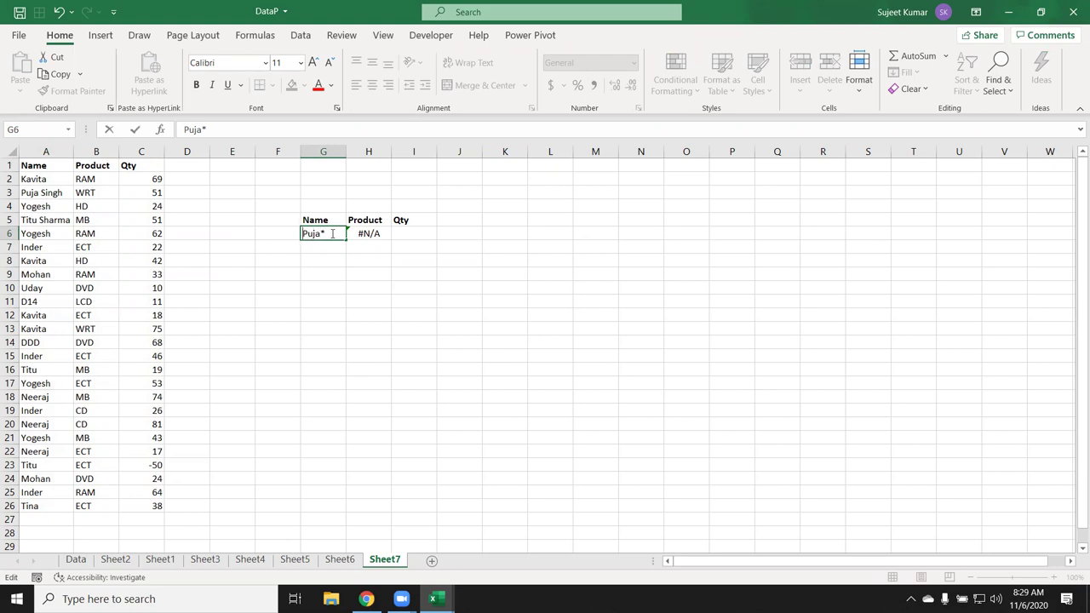
{"action": "type", "text": "*"}
{"action": "key", "text": "Return"}
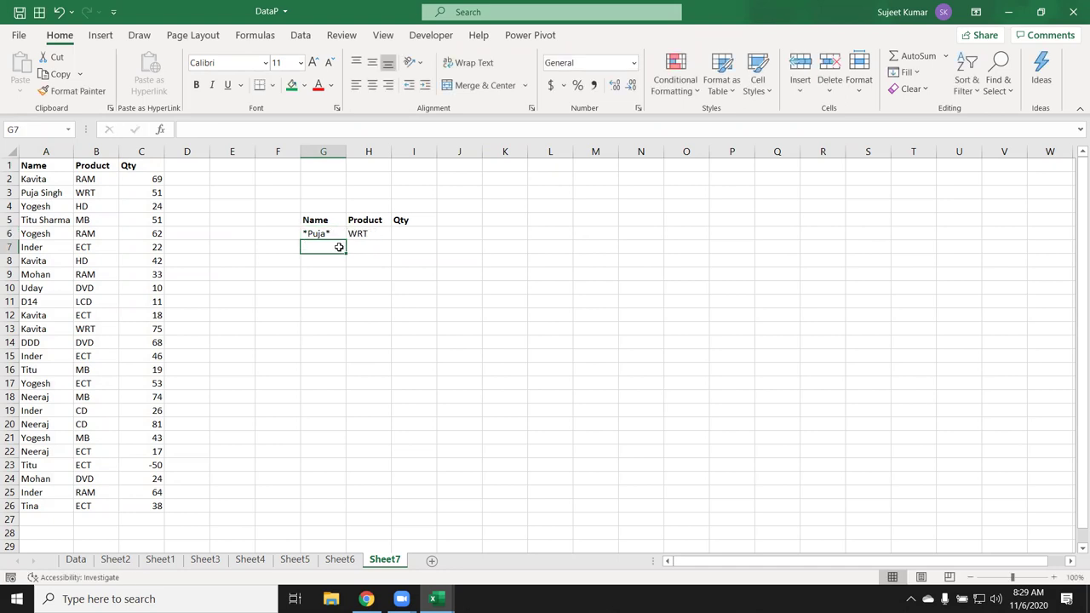
{"action": "left_click_drag", "start_coordinate": [322, 249], "coordinate": [300, 494]}
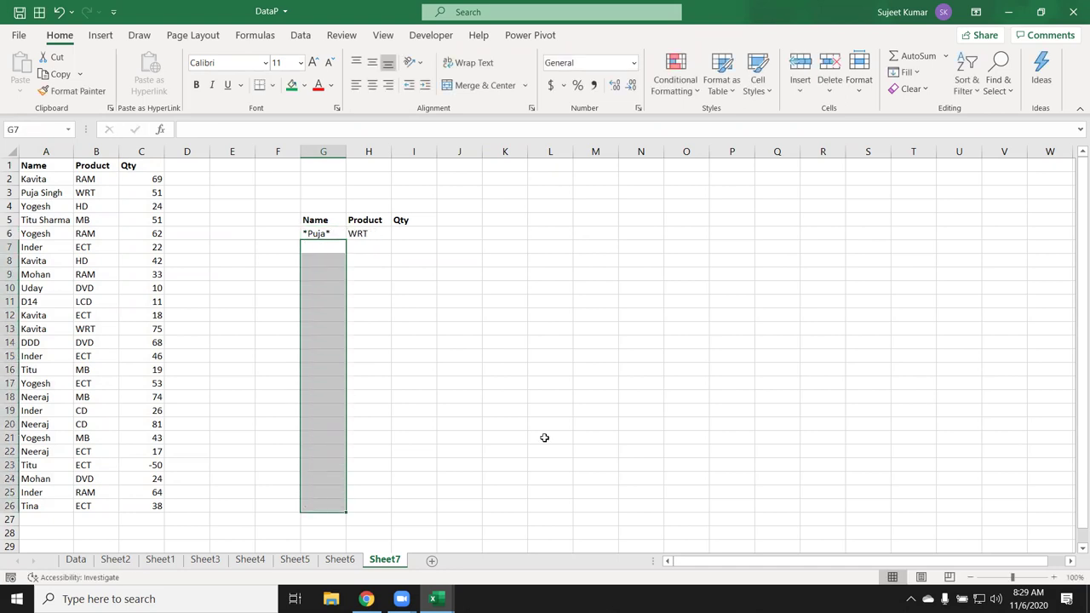
{"action": "key", "text": "ctrl+z"}
{"action": "key", "text": "ctrl+z"}
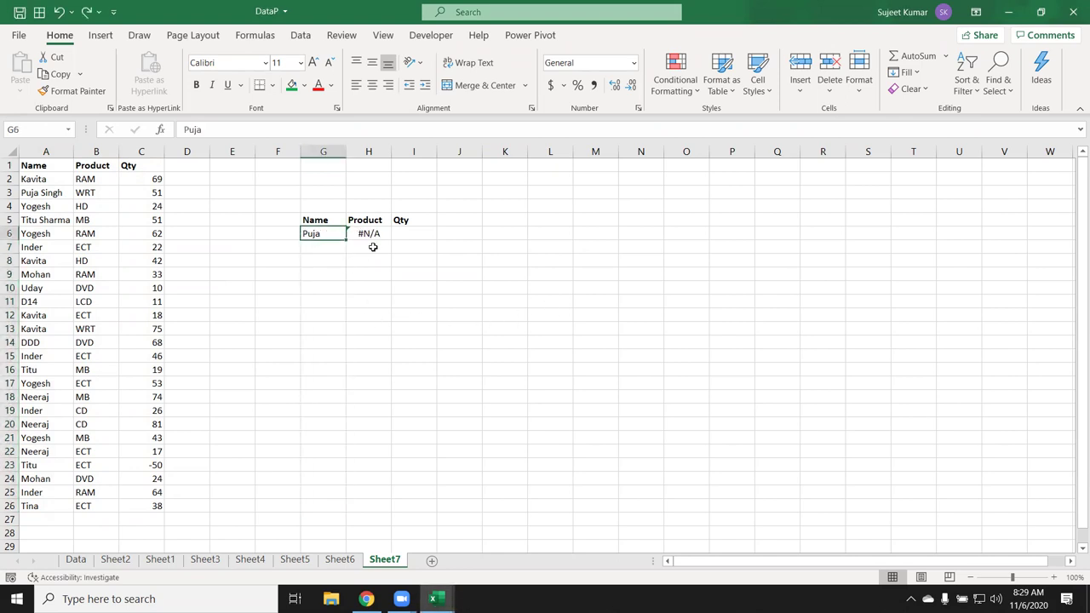
- Change H6's formula to =VLOOKUP("*"&G6&"*",A1:C26,2,0) so Puja returns WRT
{"action": "left_click", "coordinate": [381, 240]}
{"action": "double_click", "coordinate": [386, 242]}
{"action": "left_click", "coordinate": [397, 234]}
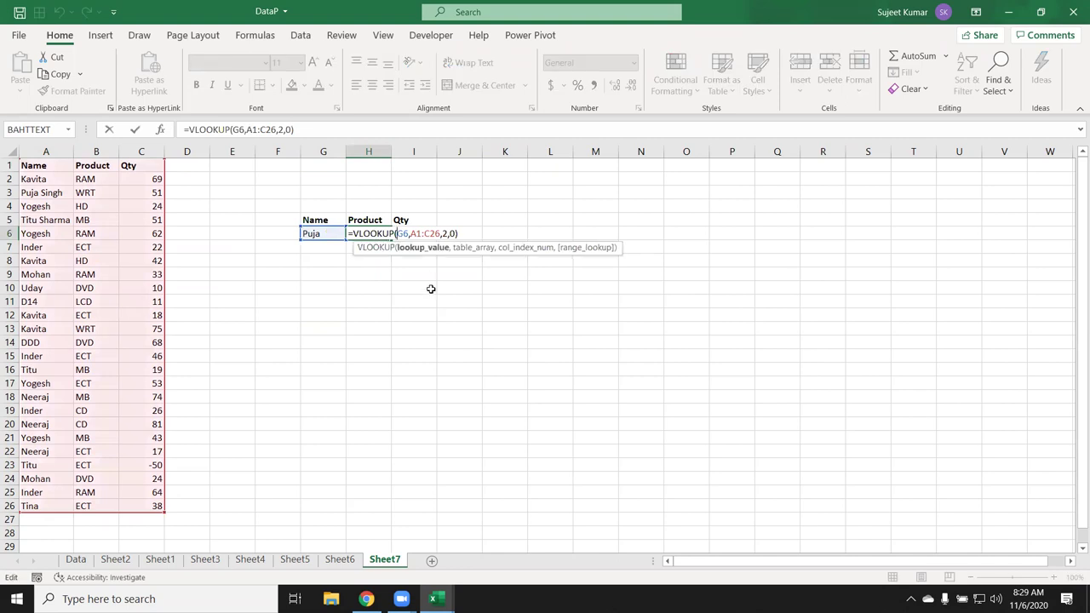
{"action": "type", "text": "\"*\""}
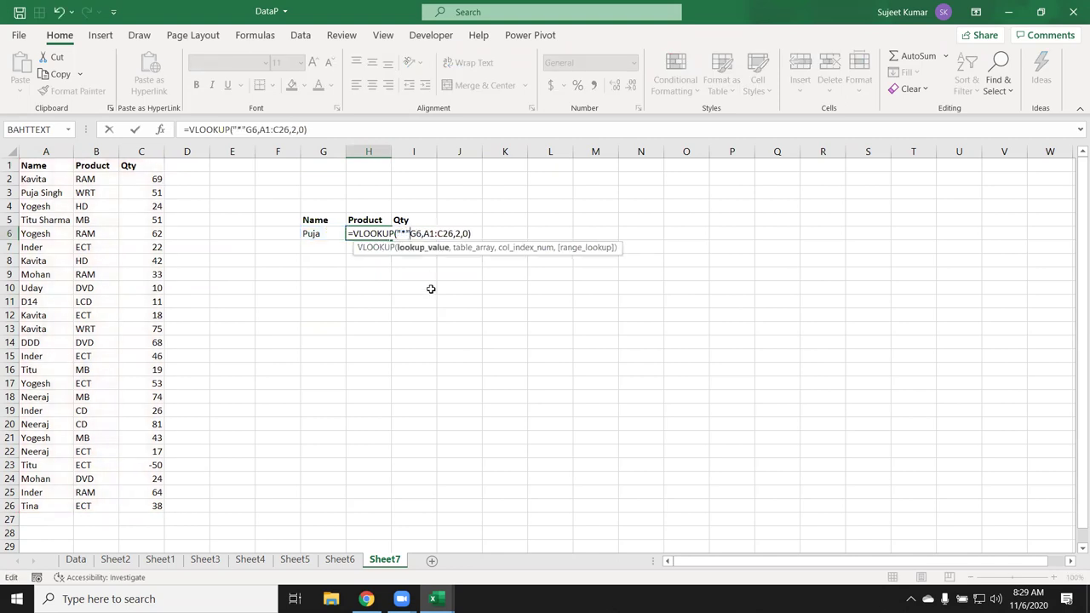
{"action": "type", "text": "&"}
{"action": "key", "text": "Right"}
{"action": "key", "text": "Right"}
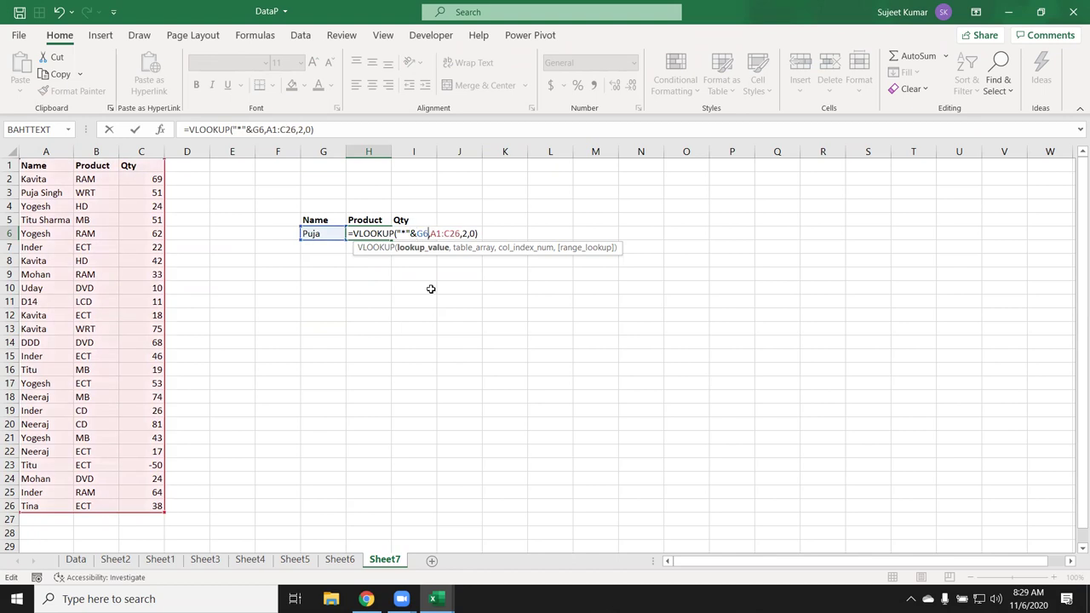
{"action": "type", "text": "\"*"}
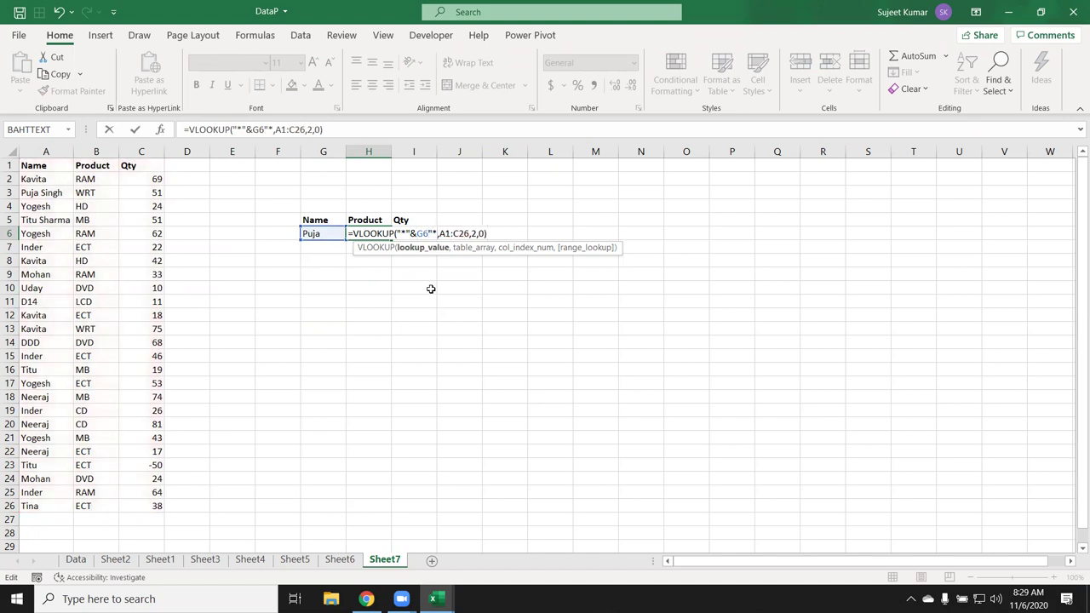
{"action": "key", "text": "BackSpace"}
{"action": "key", "text": "BackSpace"}
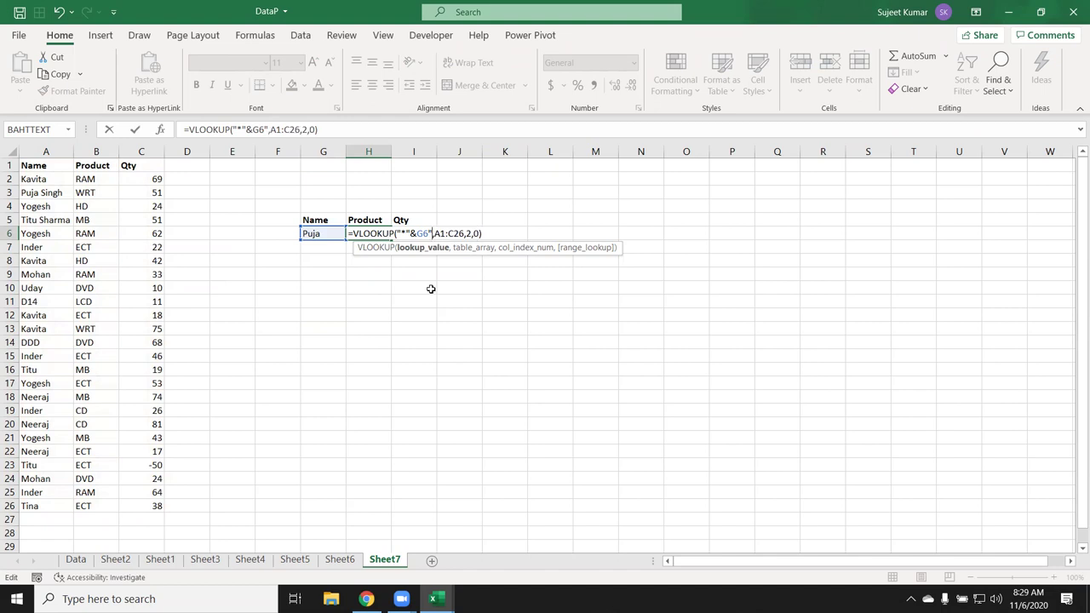
{"action": "type", "text": "&\""}
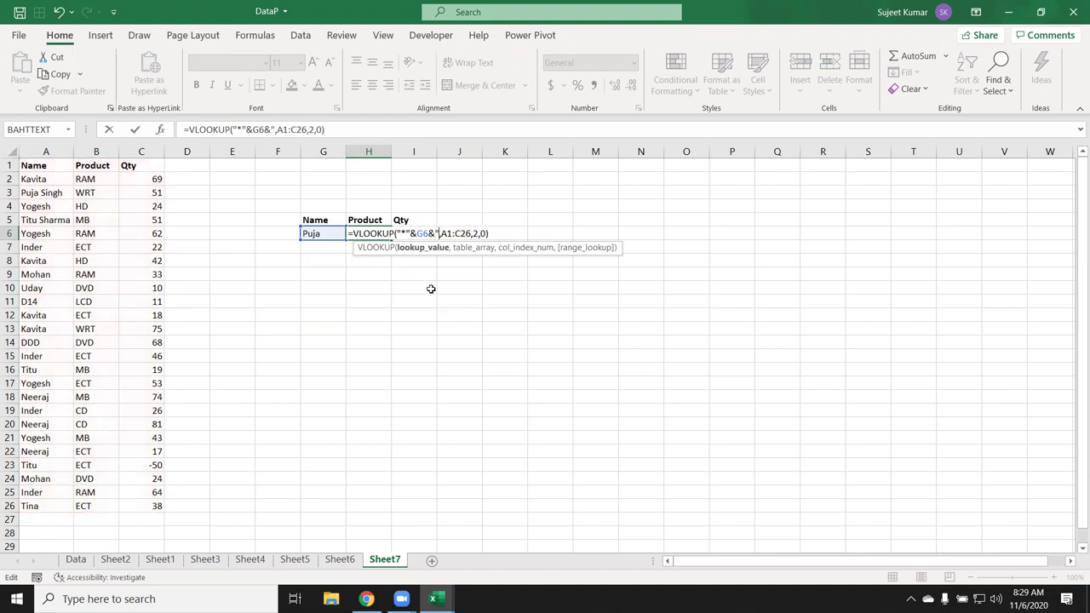
{"action": "type", "text": "*\""}
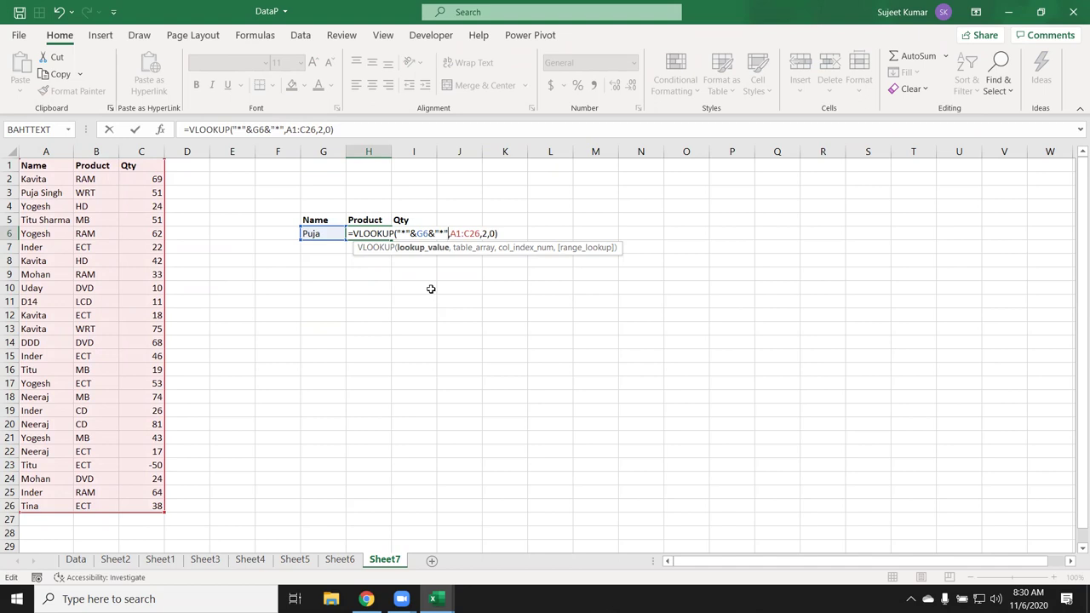
{"action": "key", "text": "Return"}
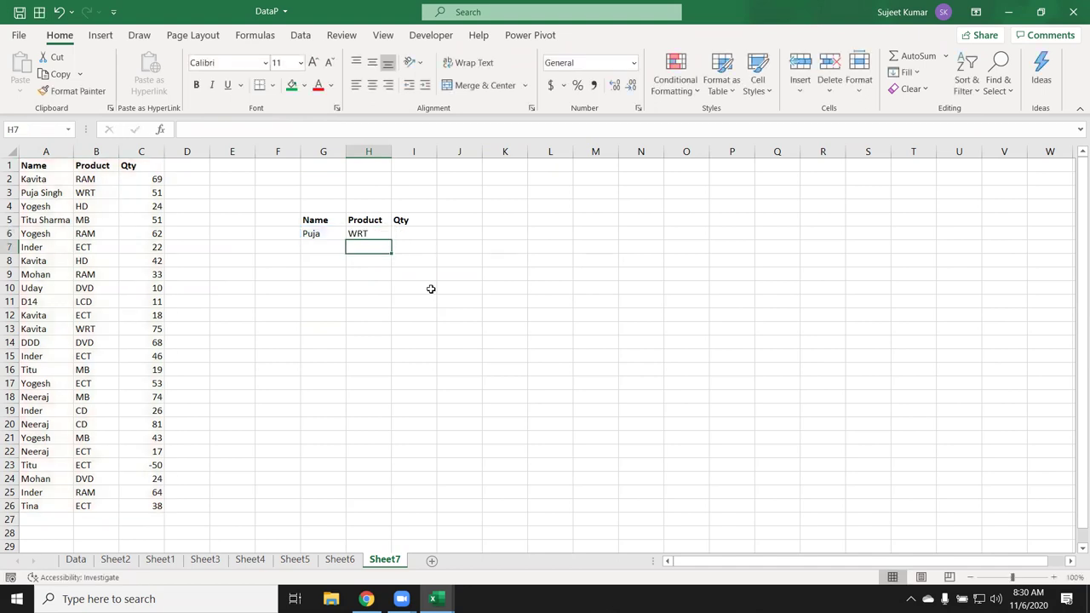
- Fill Neeraj and Kavita below Puja in G7:G8 and copy the H6 lookup into H7
{"action": "key", "text": "Left"}
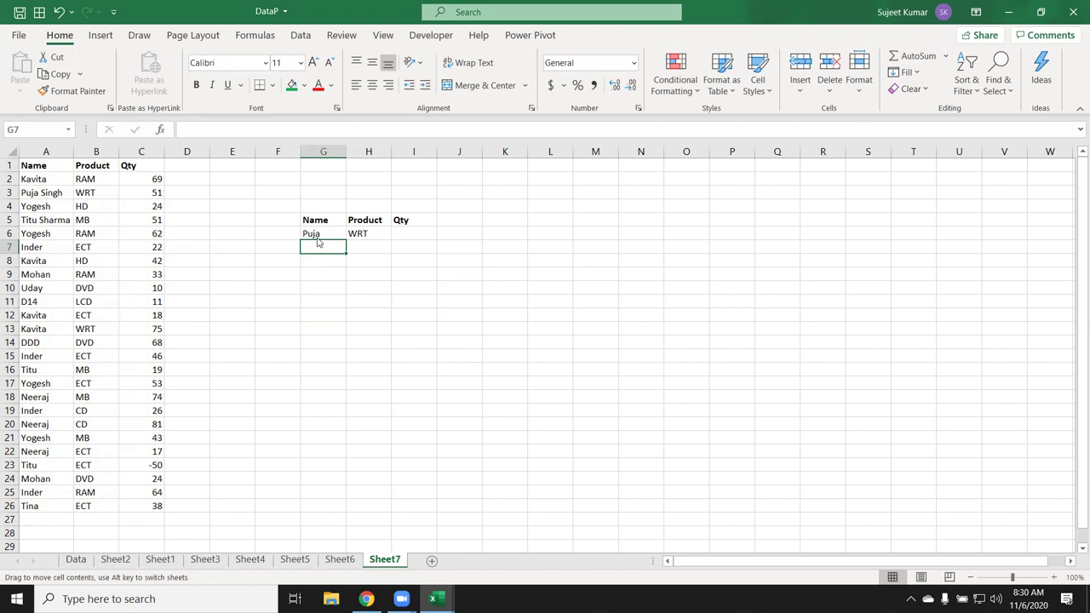
{"action": "left_click", "coordinate": [320, 235]}
{"action": "left_click_drag", "start_coordinate": [346, 240], "coordinate": [345, 264]}
{"action": "left_click", "coordinate": [374, 236]}
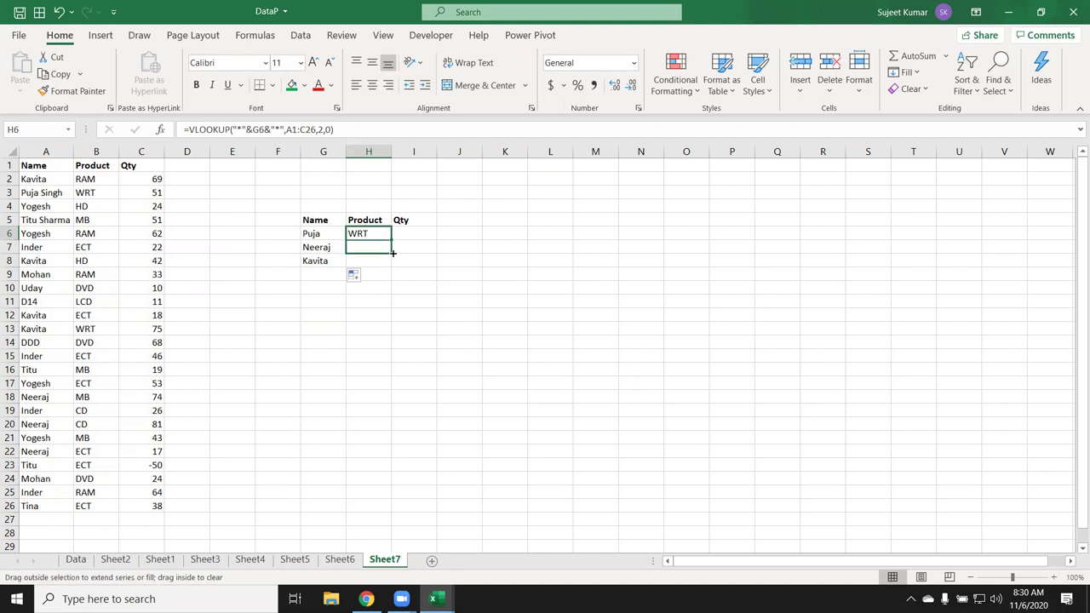
{"action": "left_click_drag", "start_coordinate": [391, 240], "coordinate": [391, 252]}
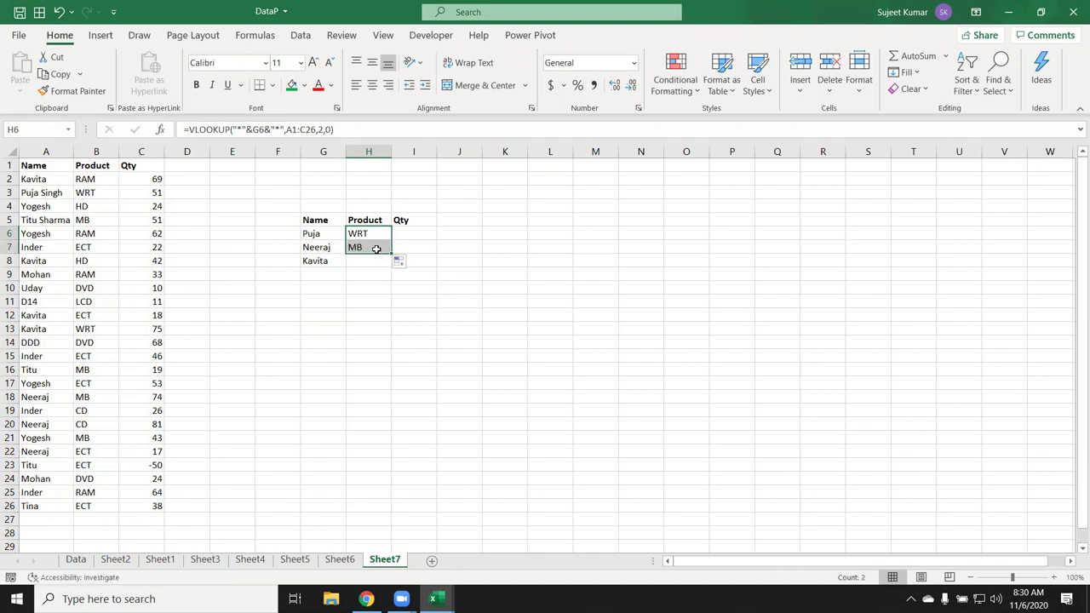
- Check the Name, Product and combined labels on Sheet6, then return to Sheet7
{"action": "left_click", "coordinate": [345, 561]}
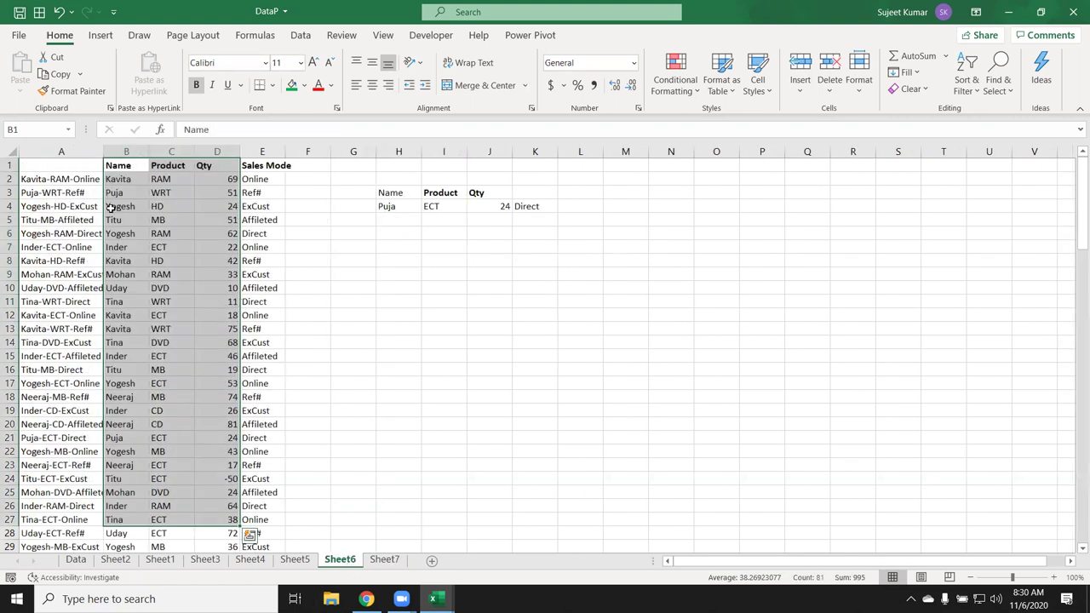
{"action": "left_click_drag", "start_coordinate": [112, 185], "coordinate": [185, 193]}
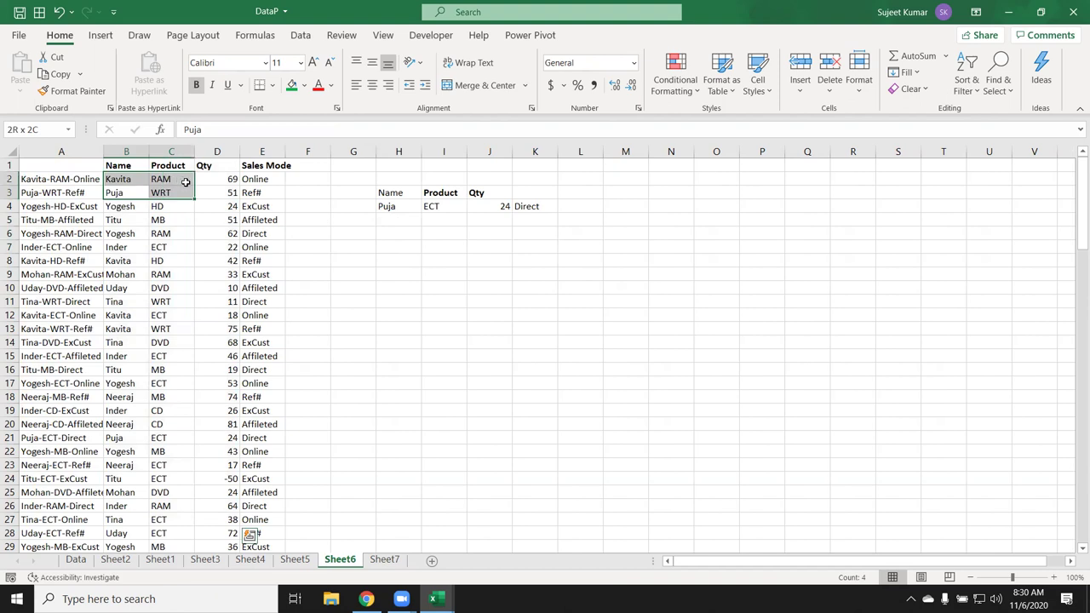
{"action": "left_click_drag", "start_coordinate": [60, 201], "coordinate": [58, 342]}
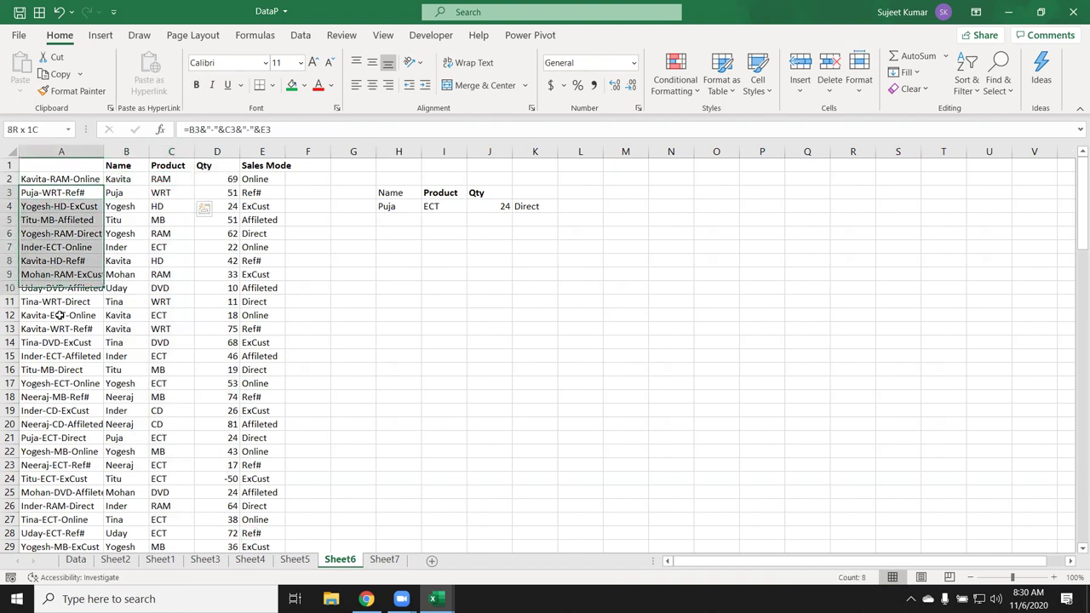
{"action": "left_click", "coordinate": [384, 559]}
{"action": "left_click", "coordinate": [68, 193]}
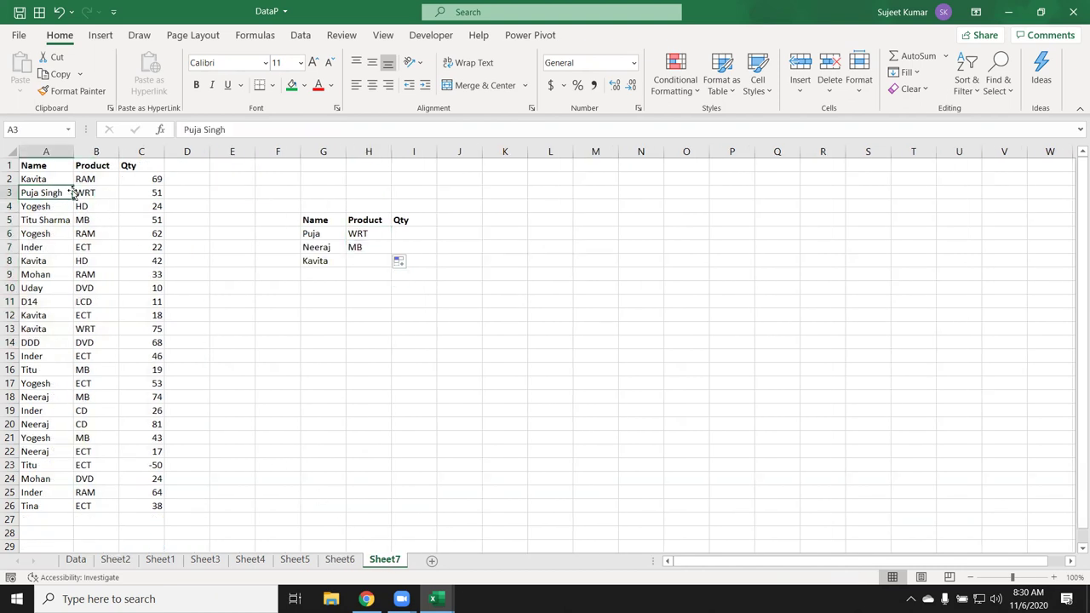
{"action": "left_click", "coordinate": [52, 180]}
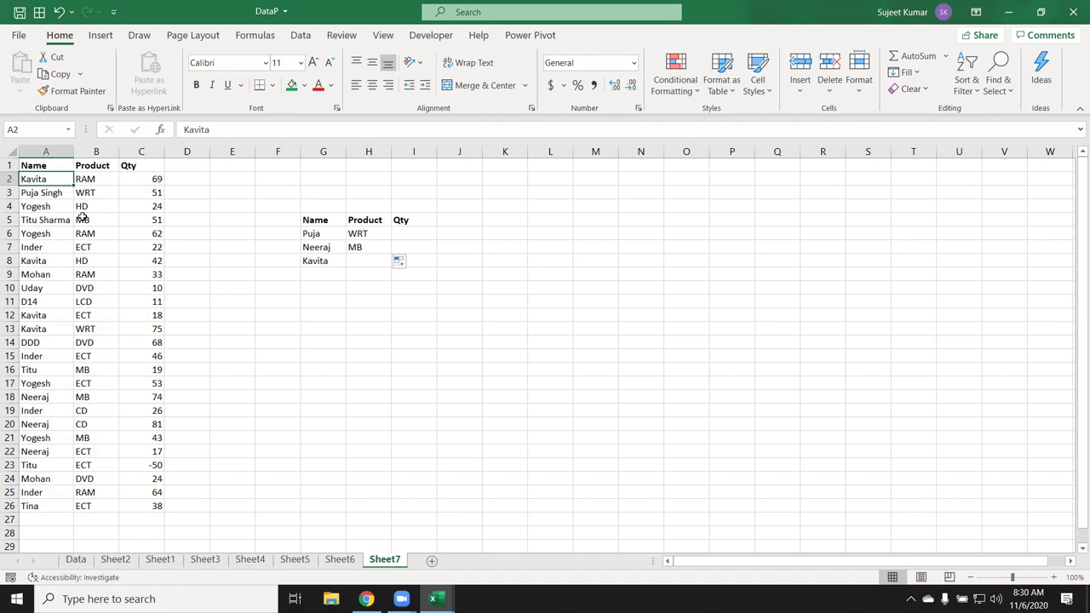
{"action": "left_click", "coordinate": [351, 244]}
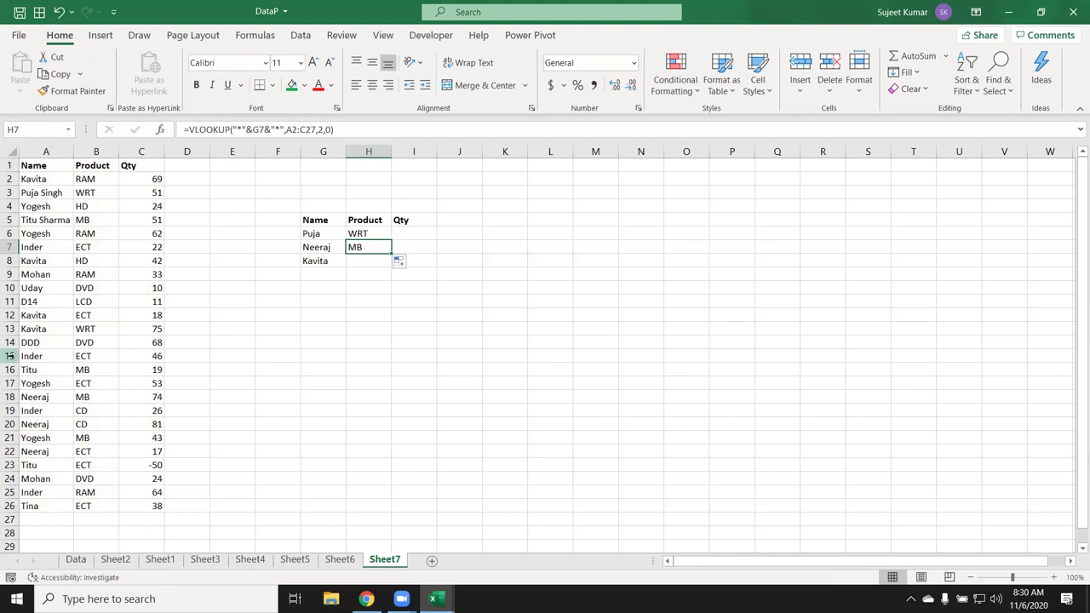
{"action": "left_click", "coordinate": [42, 278]}
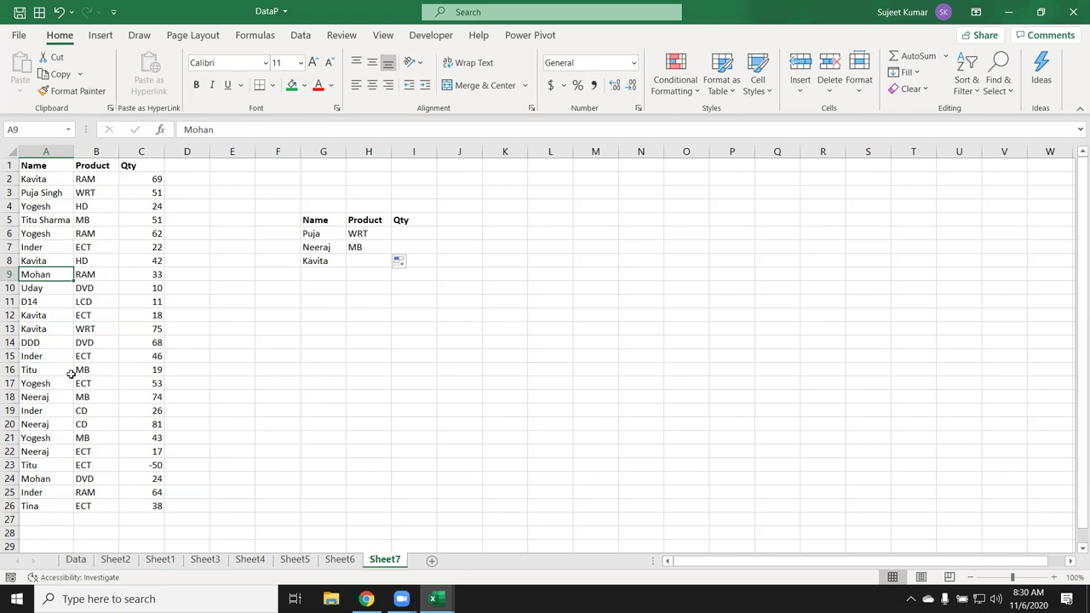
- Enter a user ID ending in @ in A9 in place of Mohan
{"action": "type", "text": "Uday"}
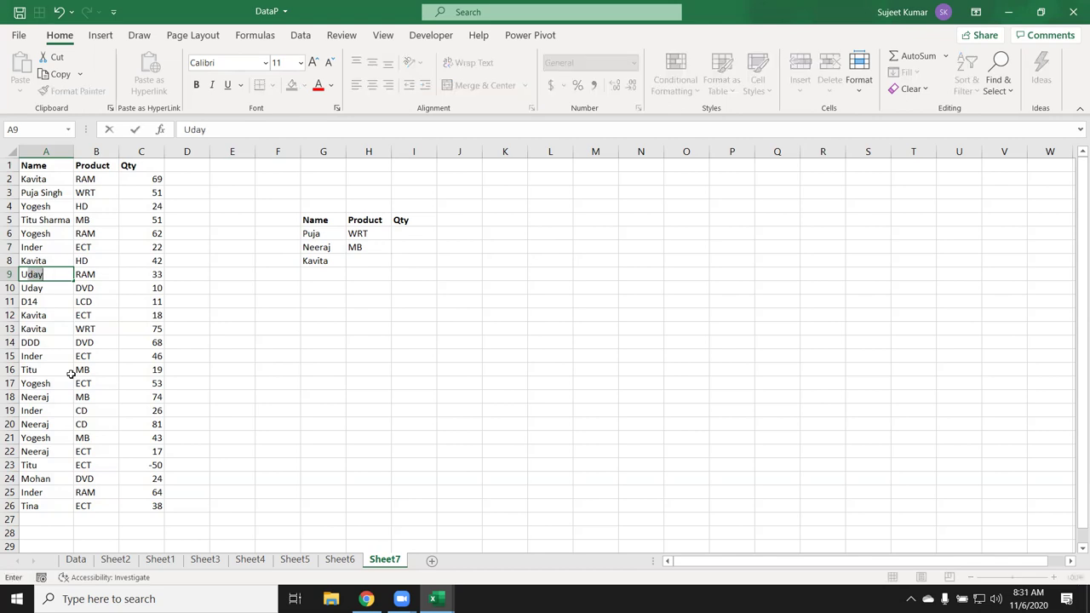
{"action": "type", "text": "ser"}
{"action": "type", "text": "78"}
{"action": "type", "text": "96"}
{"action": "type", "text": "@"}
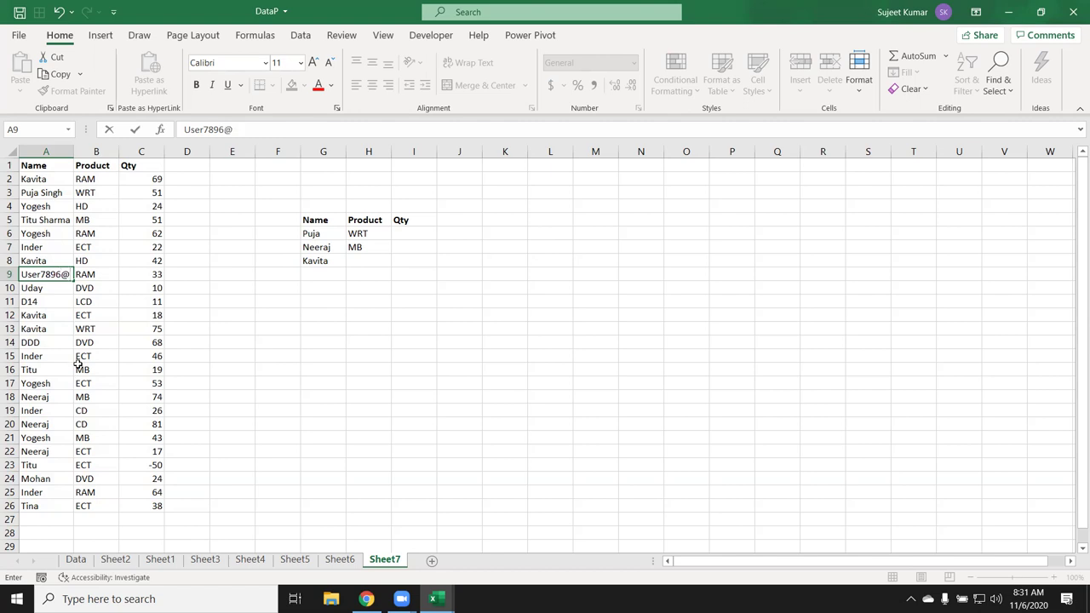
{"action": "key", "text": "Return"}
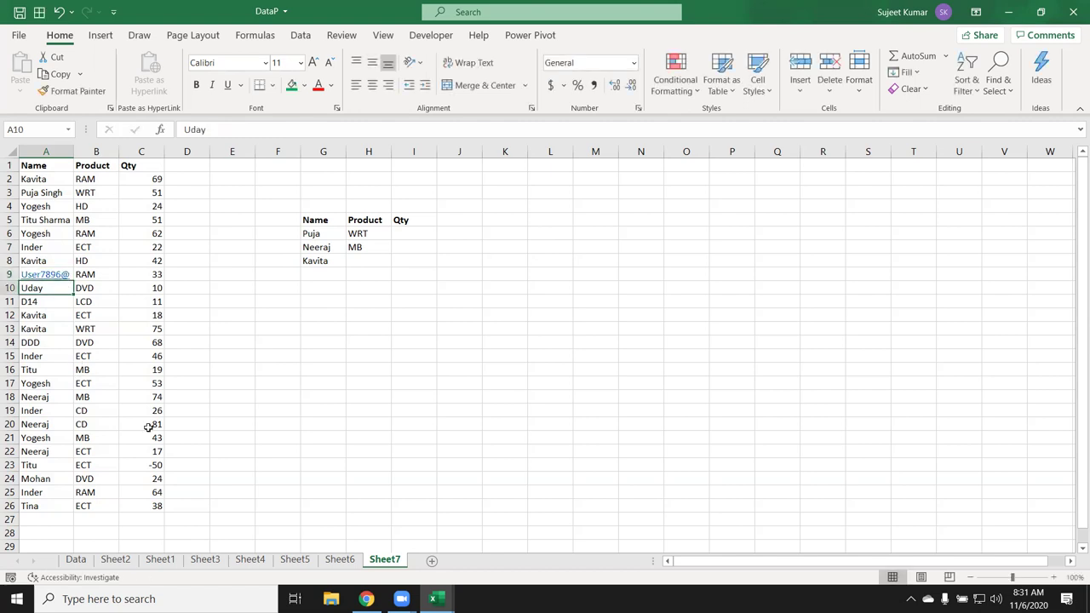
{"action": "left_click", "coordinate": [99, 277]}
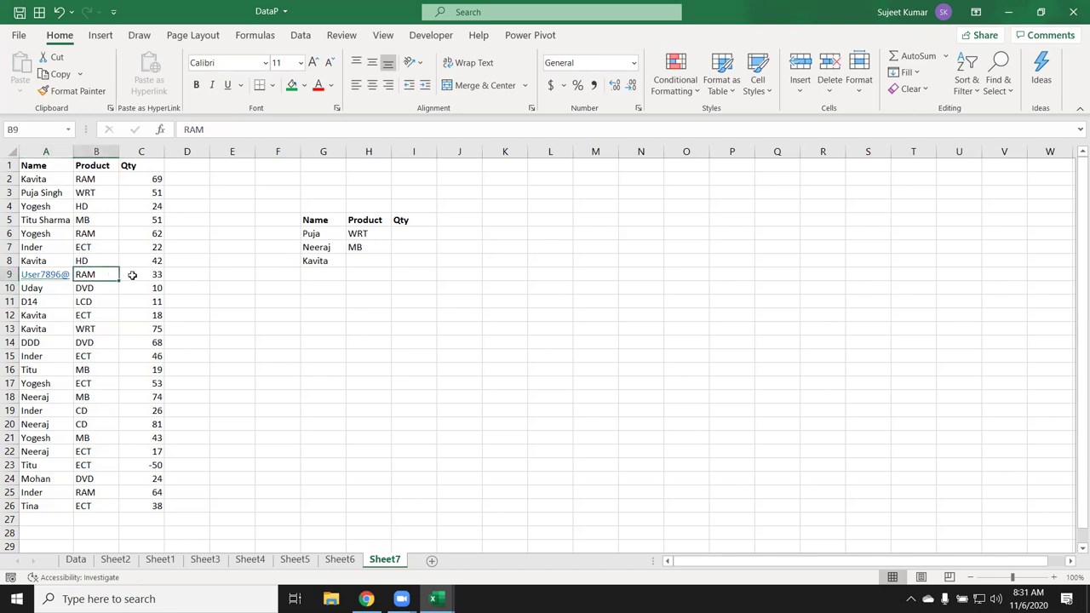
{"action": "left_click", "coordinate": [308, 273]}
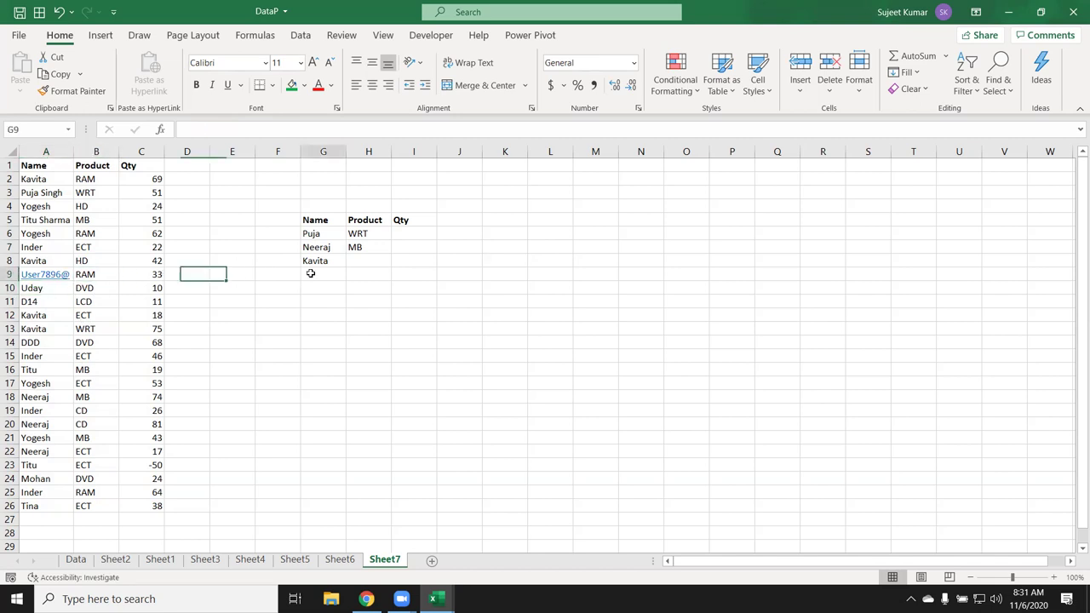
{"action": "type", "text": "7"}
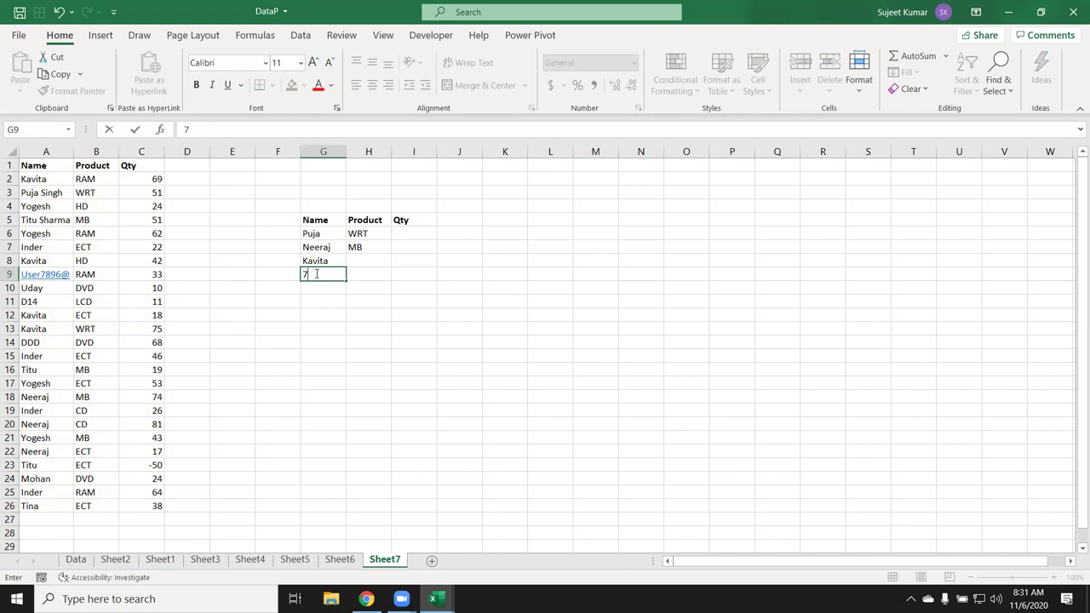
{"action": "key", "text": "Escape"}
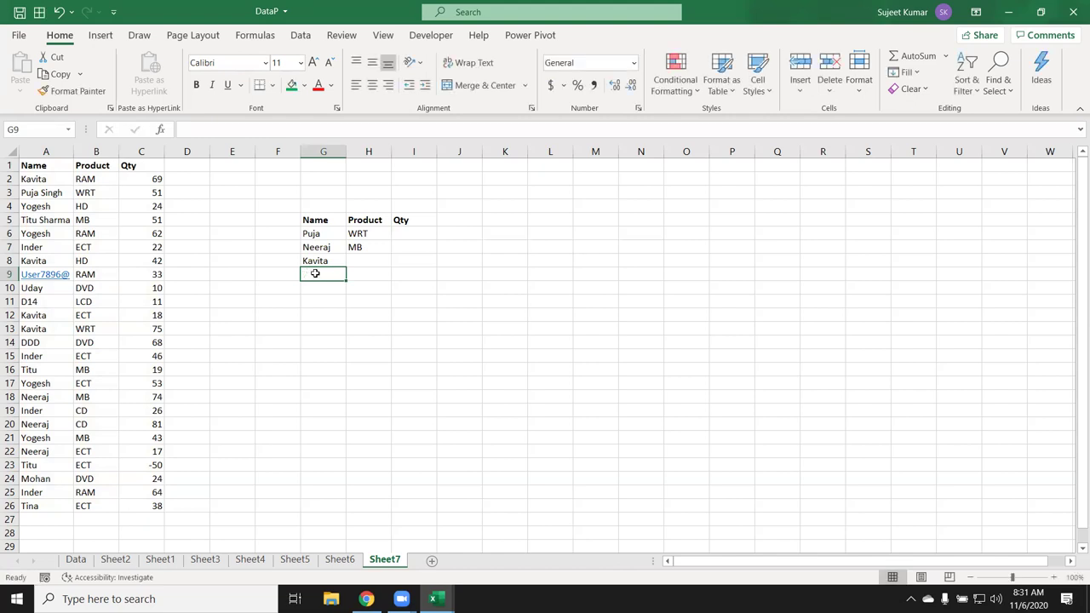
{"action": "left_click", "coordinate": [84, 275]}
- Replace the ID's trailing @ with an underscore suffix and autofit column A
{"action": "key", "text": "Left"}
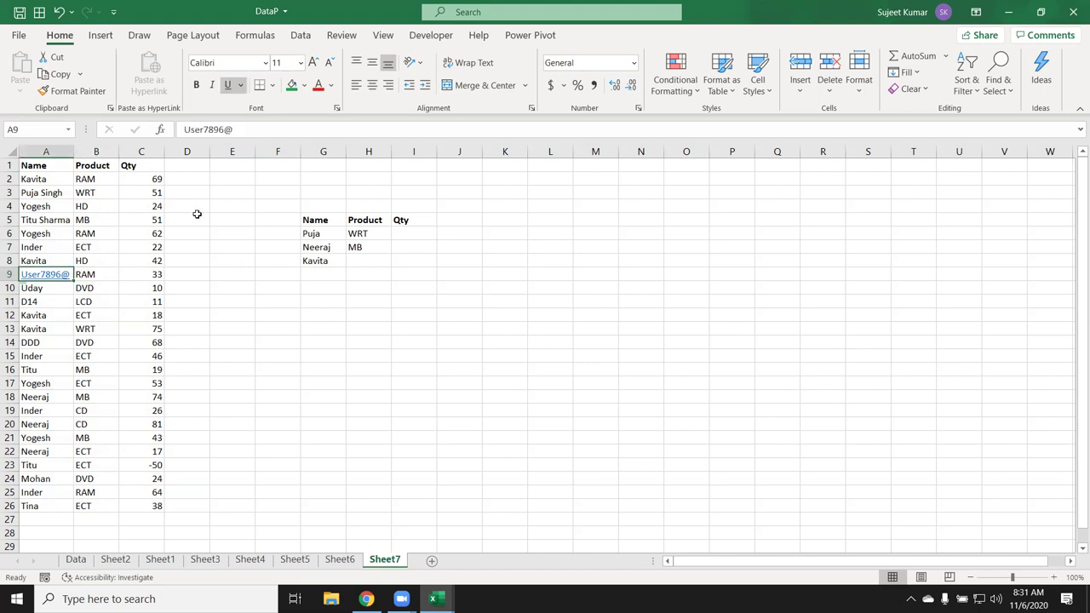
{"action": "left_click", "coordinate": [283, 132]}
{"action": "key", "text": "BackSpace"}
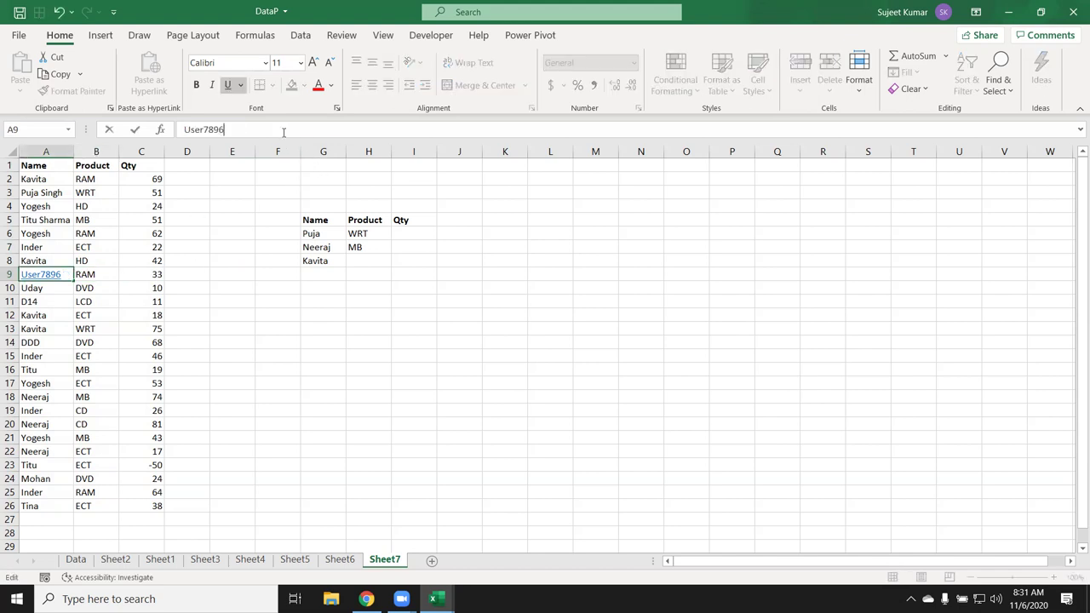
{"action": "type", "text": "_41"}
{"action": "key", "text": "Return"}
{"action": "key", "text": "Up"}
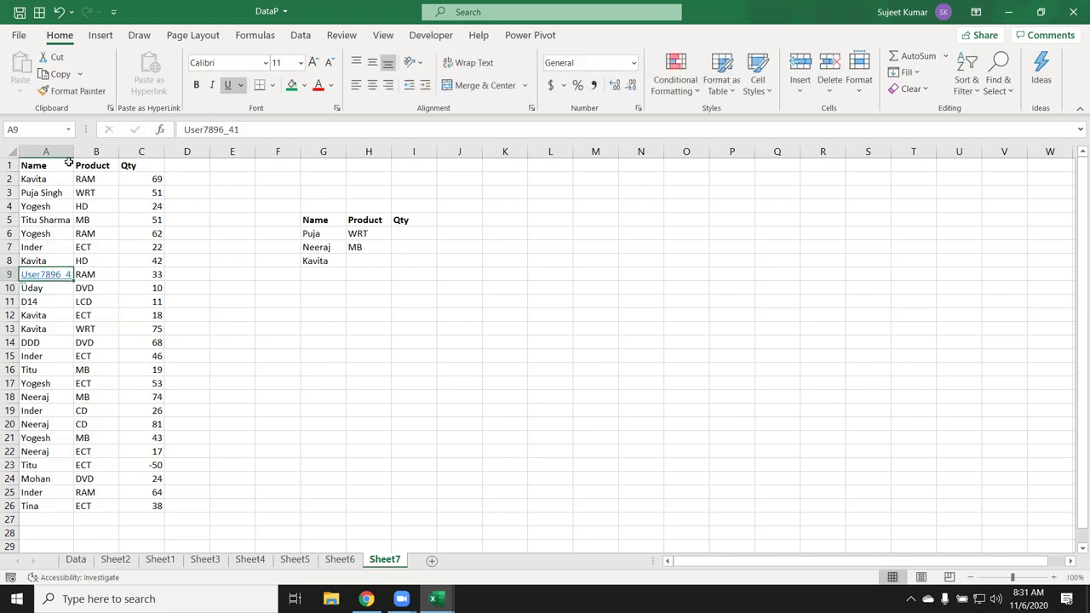
{"action": "double_click", "coordinate": [73, 147]}
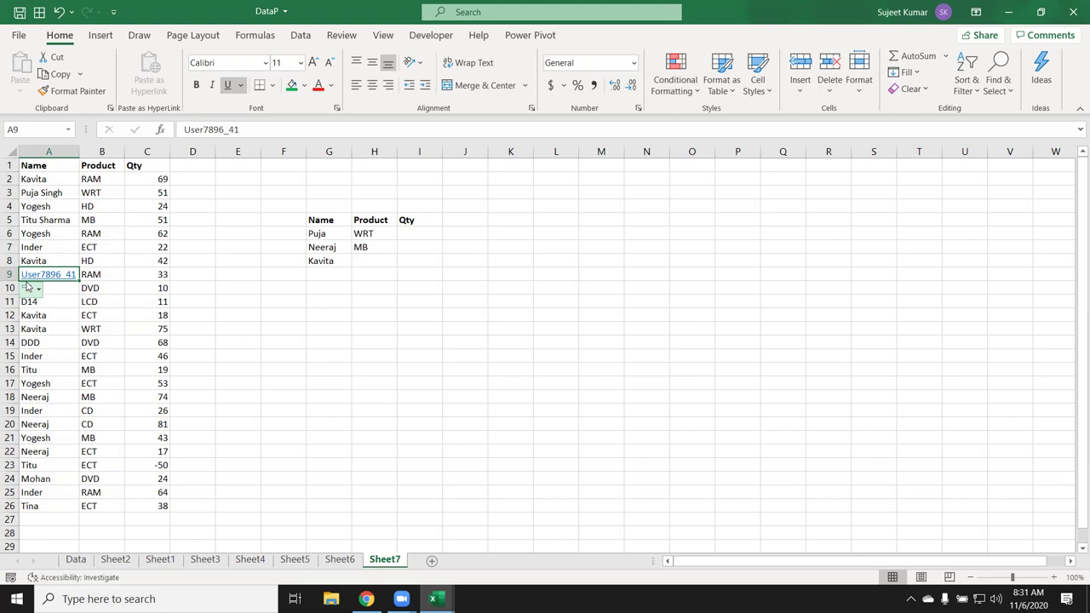
- Enter a wildcard user-ID pattern ending in ?? in G9 and autofit column G
{"action": "left_click", "coordinate": [333, 276]}
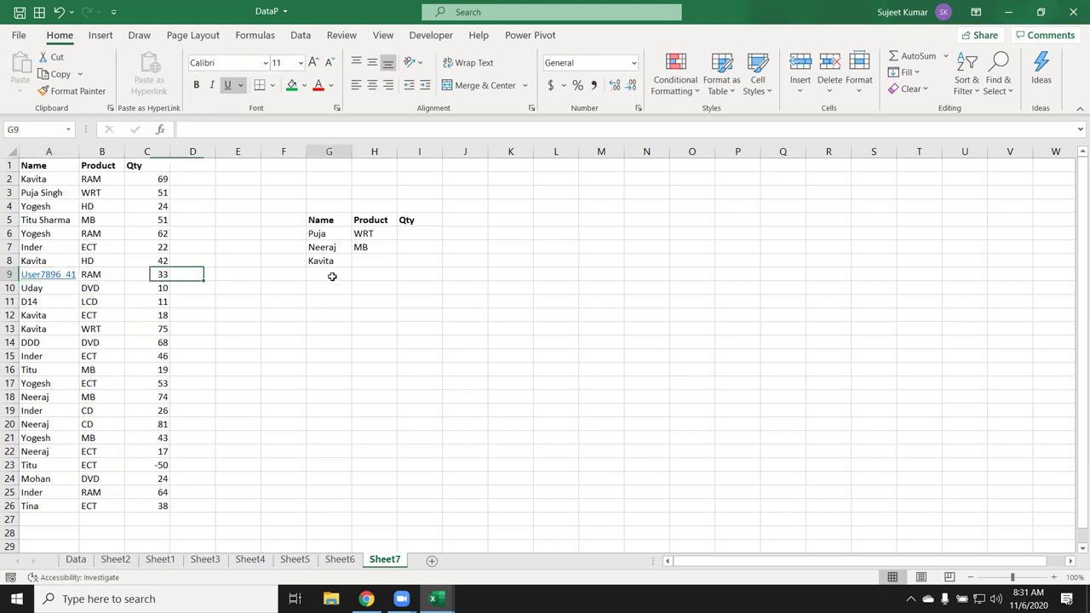
{"action": "type", "text": "user"}
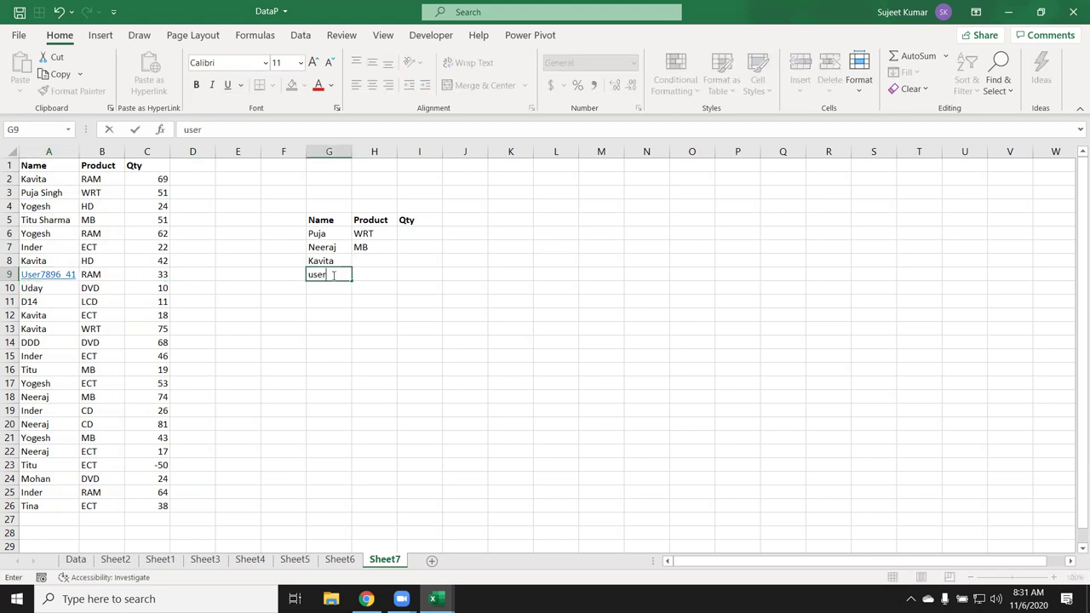
{"action": "type", "text": "7896_??"}
{"action": "left_click", "coordinate": [414, 300]}
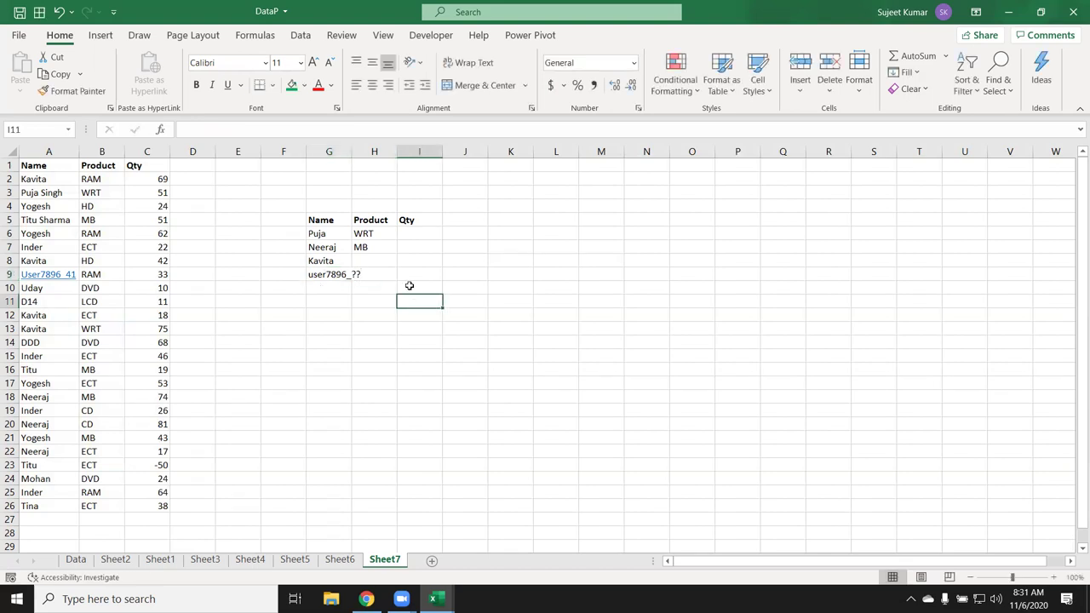
{"action": "double_click", "coordinate": [351, 152]}
{"action": "left_click", "coordinate": [404, 269]}
- Enter =VLOOKUP(G9,A:C,2,0) in H9, which returns RAM
{"action": "left_click", "coordinate": [402, 272]}
{"action": "type", "text": "=vl"}
{"action": "key", "text": "Tab"}
{"action": "key", "text": "Left"}
{"action": "type", "text": ","}
{"action": "left_click", "coordinate": [48, 152]}
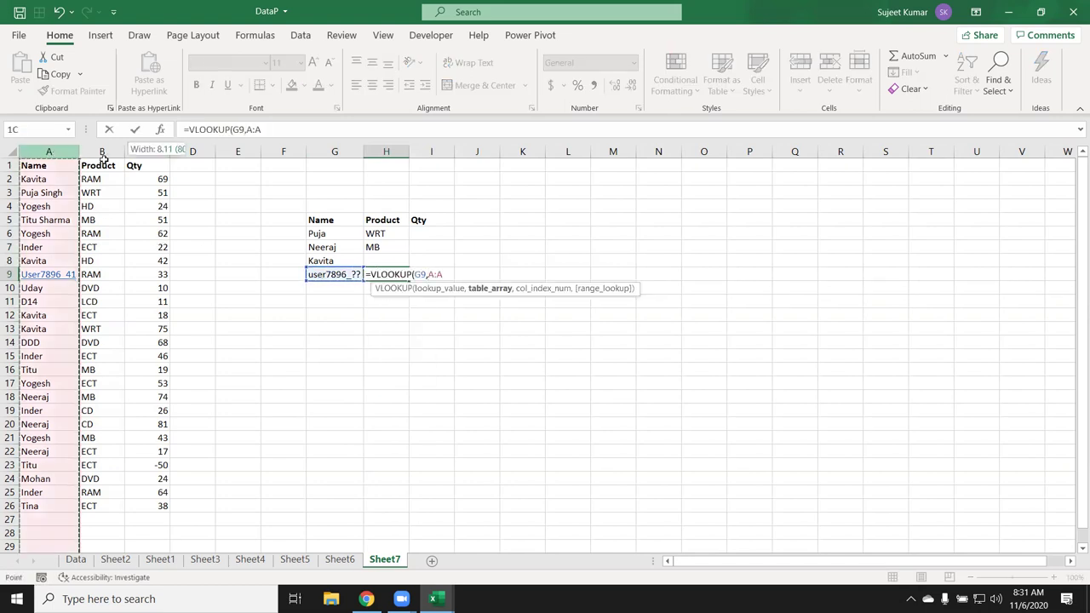
{"action": "left_click_drag", "start_coordinate": [102, 156], "coordinate": [138, 152]}
{"action": "type", "text": ","}
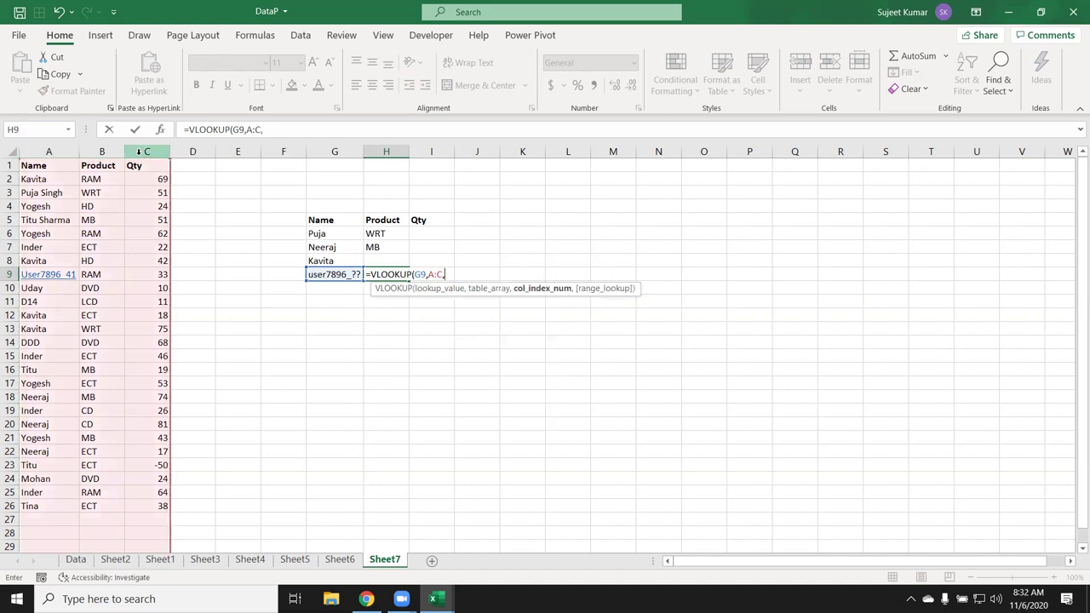
{"action": "type", "text": "2,0"}
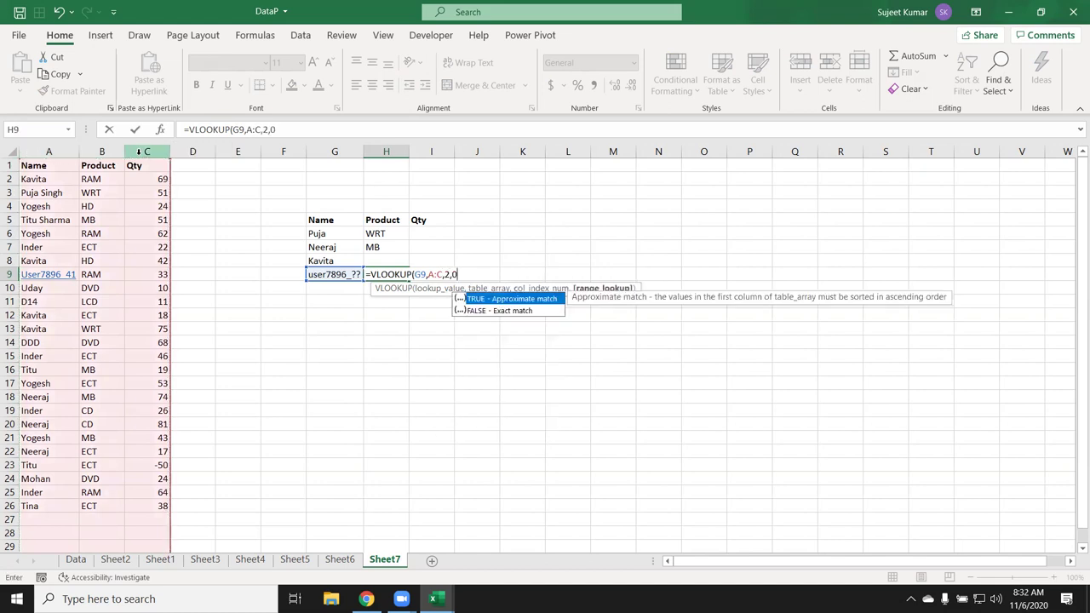
{"action": "key", "text": "Return"}
{"action": "key", "text": "Up"}
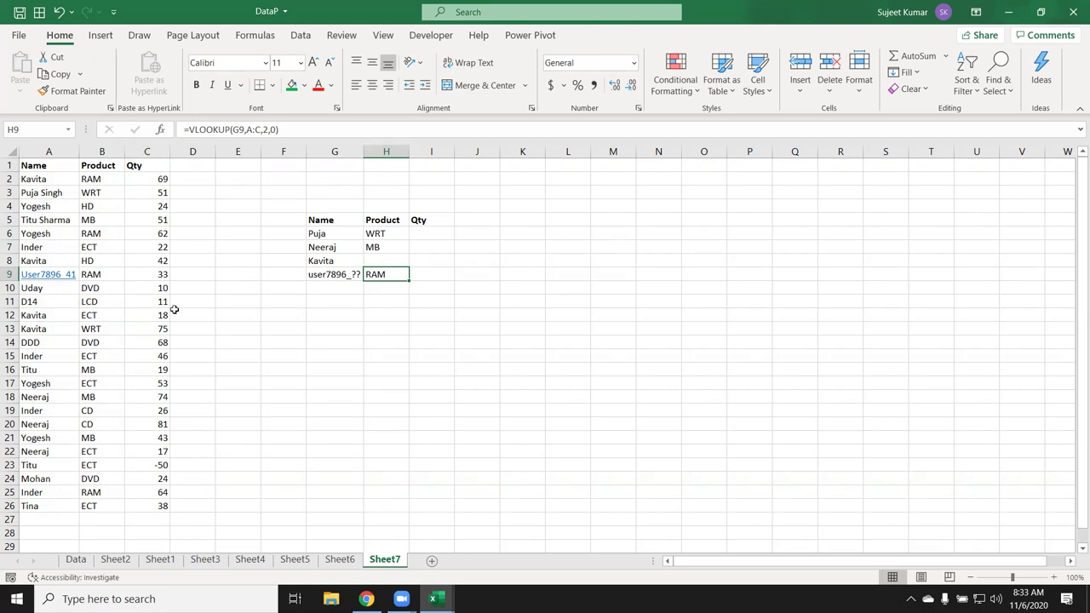
{"action": "left_click", "coordinate": [238, 354]}
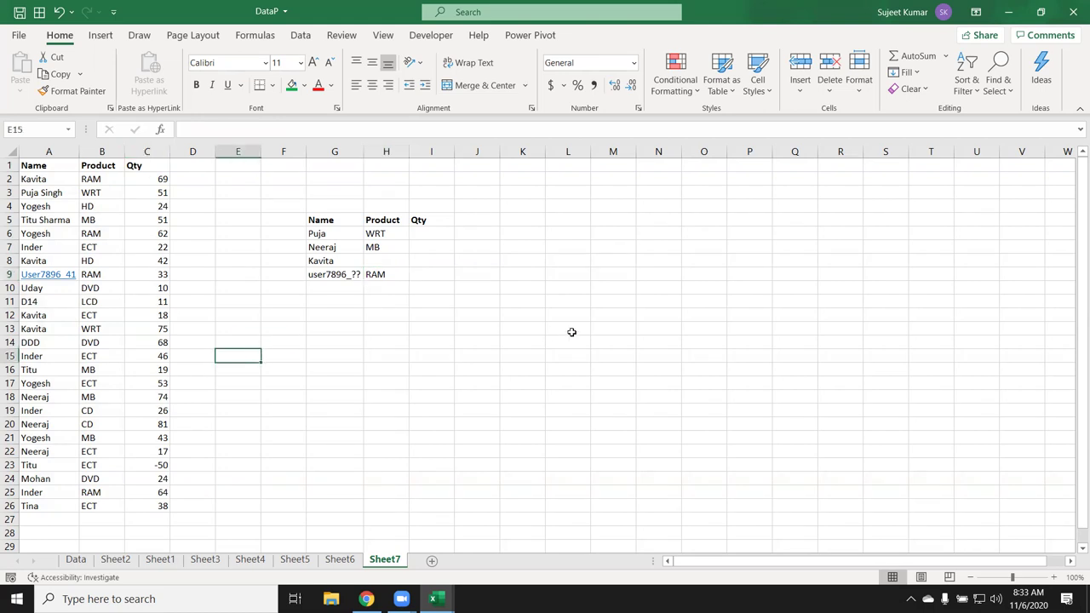
- Look over Sheet6 and Sheet5, return to Sheet7, then create blank workbook Book6 with Ctrl+N
{"action": "left_click", "coordinate": [378, 285]}
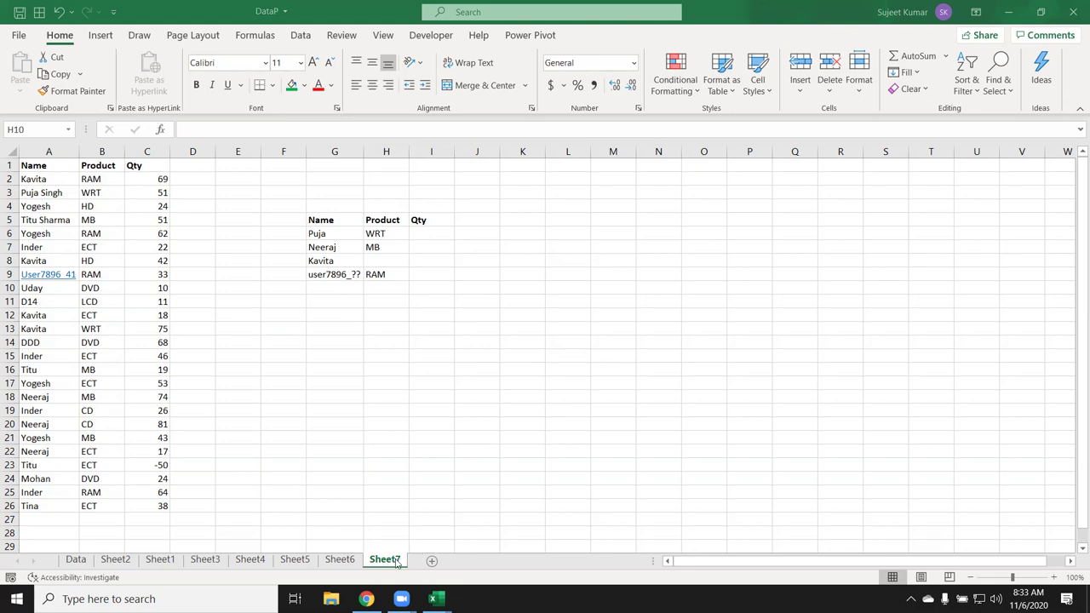
{"action": "left_click", "coordinate": [358, 559]}
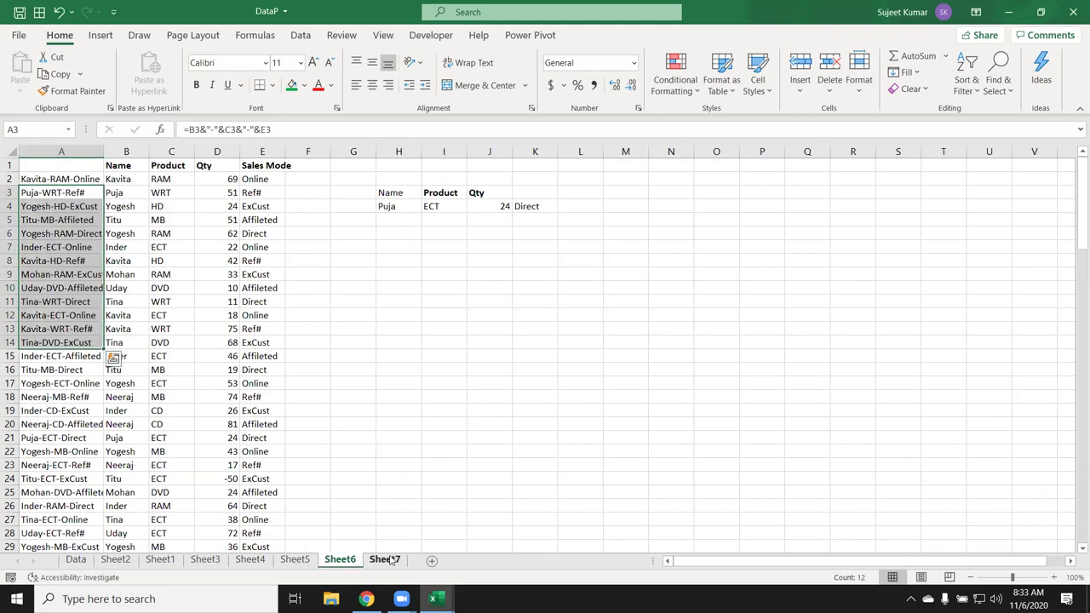
{"action": "left_click", "coordinate": [388, 560]}
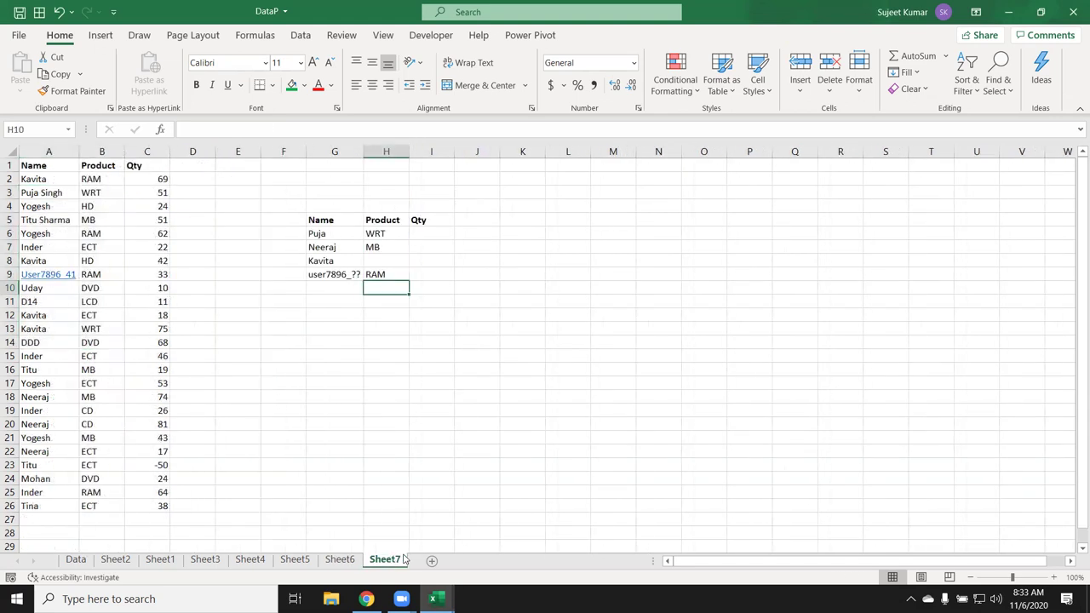
{"action": "left_click", "coordinate": [339, 559]}
{"action": "left_click", "coordinate": [294, 559]}
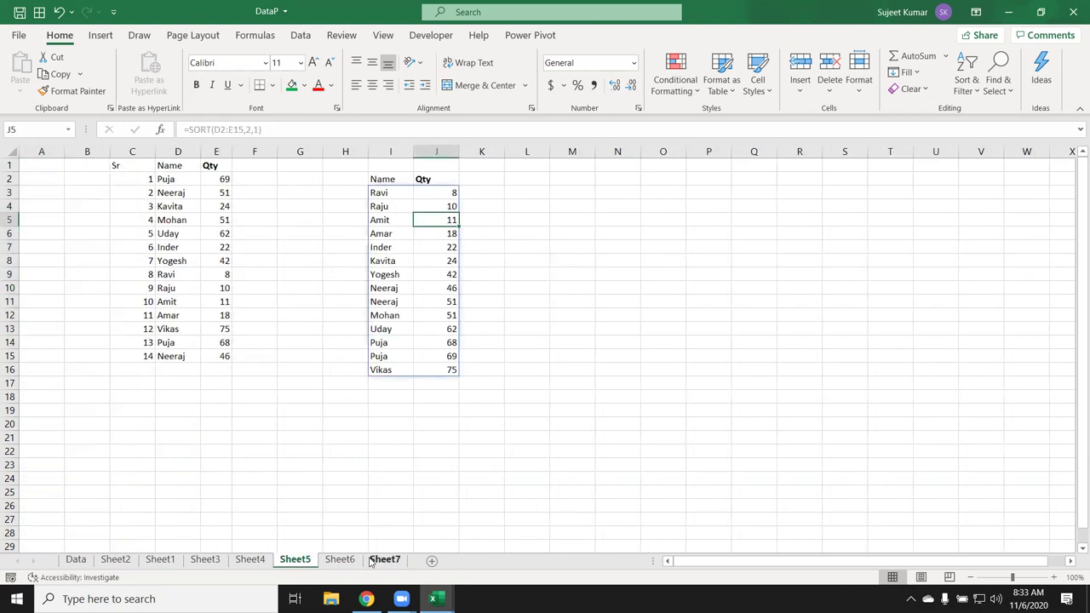
{"action": "left_click", "coordinate": [371, 559]}
{"action": "left_click", "coordinate": [293, 393]}
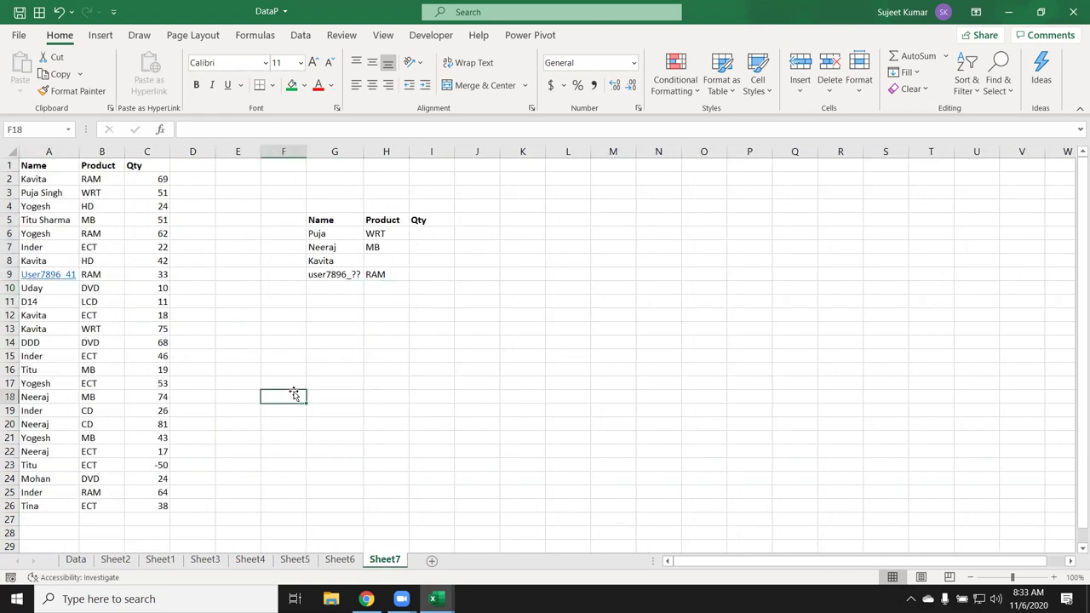
{"action": "key", "text": "ctrl+n"}
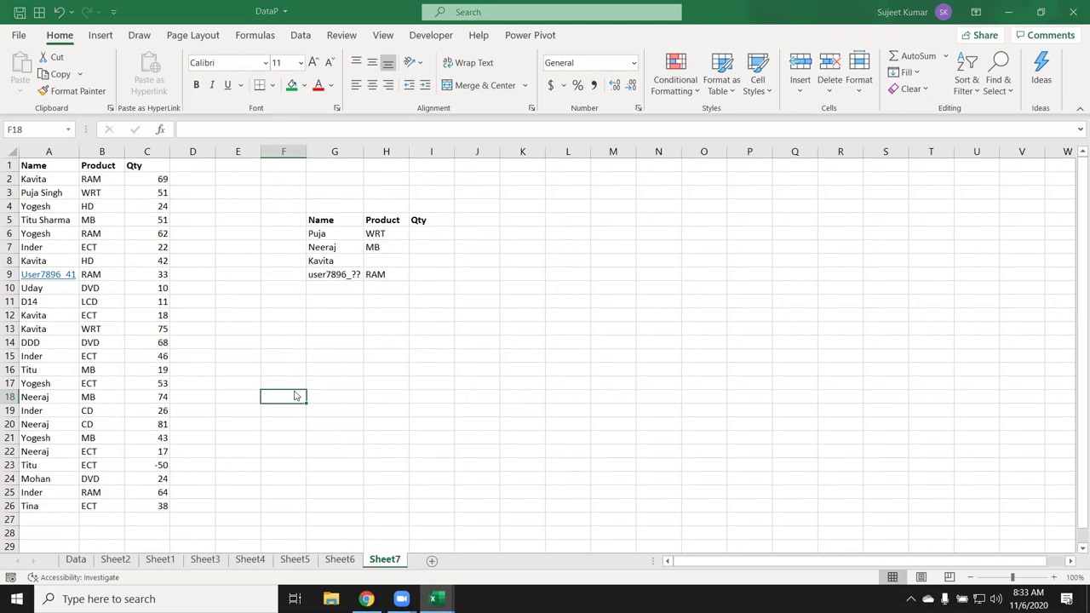
- Add five new sheets so the workbook has six
{"action": "left_click", "coordinate": [128, 561]}
{"action": "left_click", "coordinate": [171, 561]}
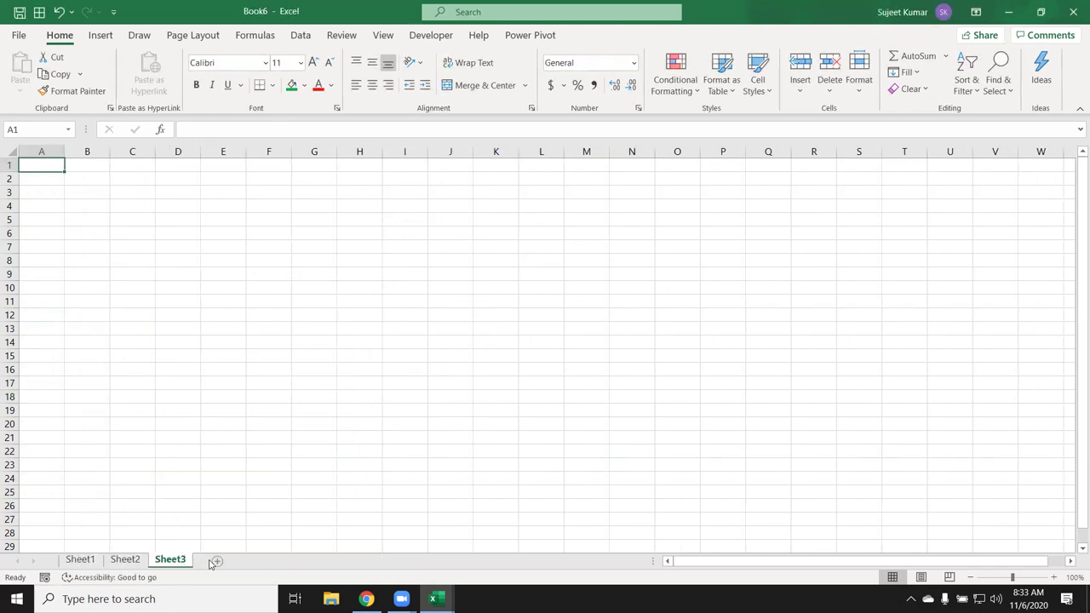
{"action": "left_click", "coordinate": [214, 561]}
{"action": "left_click", "coordinate": [262, 561]}
{"action": "left_click", "coordinate": [306, 561]}
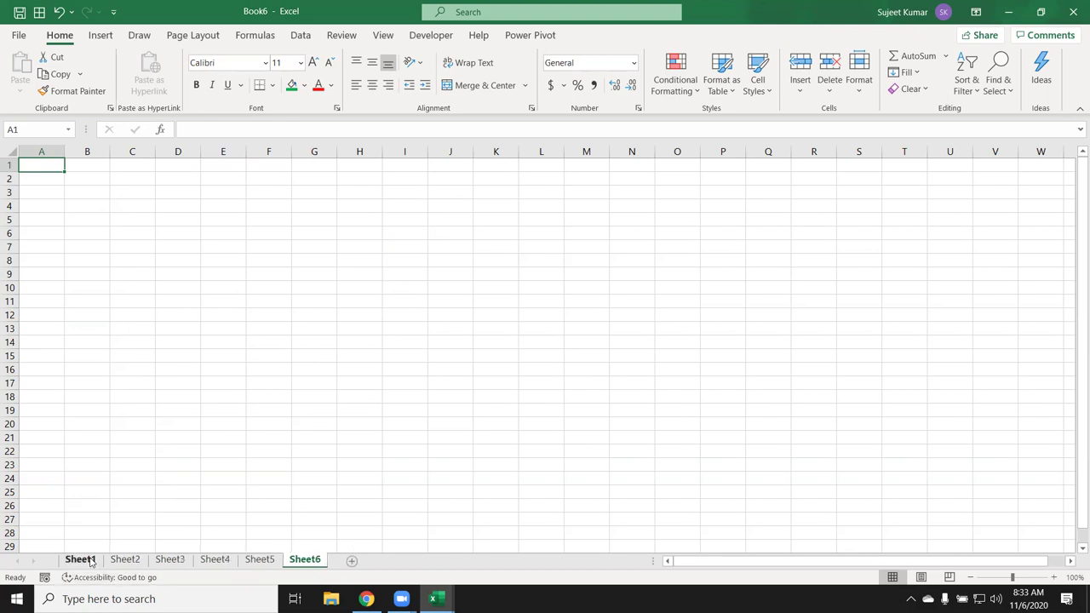
- Rename the first three sheets JAN, FEB and MAR
{"action": "left_click", "coordinate": [86, 560]}
{"action": "type", "text": "JAN"}
{"action": "left_click", "coordinate": [93, 535]}
{"action": "left_click", "coordinate": [100, 559]}
{"action": "double_click", "coordinate": [100, 559]}
{"action": "type", "text": "FEB"}
{"action": "left_click", "coordinate": [183, 453]}
{"action": "left_click", "coordinate": [151, 560]}
{"action": "type", "text": "MAR"}
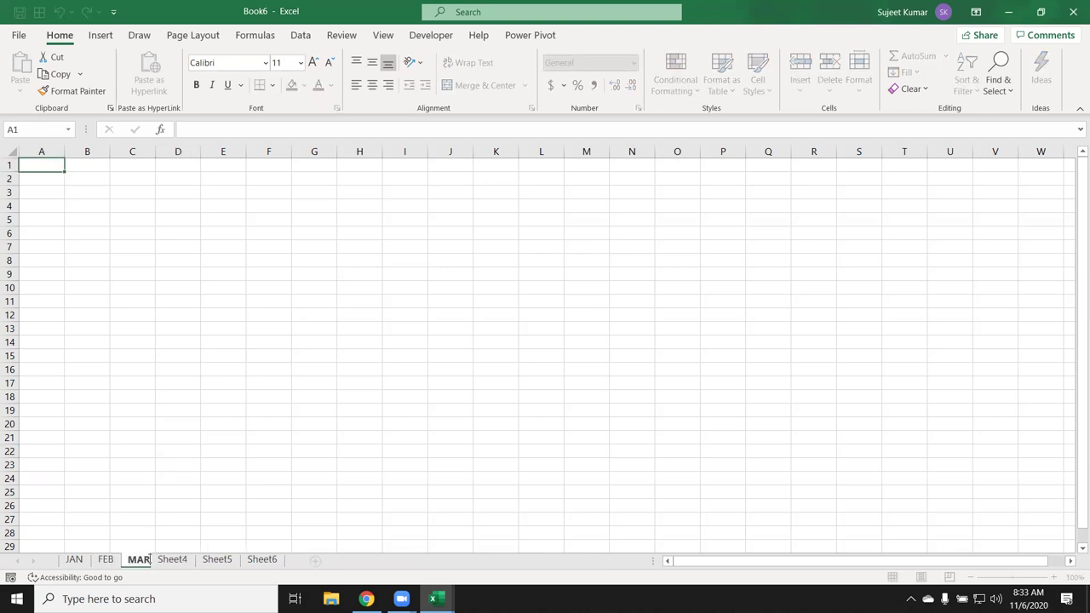
{"action": "left_click", "coordinate": [178, 520]}
- Rename the remaining sheets APR, MAY and JUN
{"action": "double_click", "coordinate": [179, 560]}
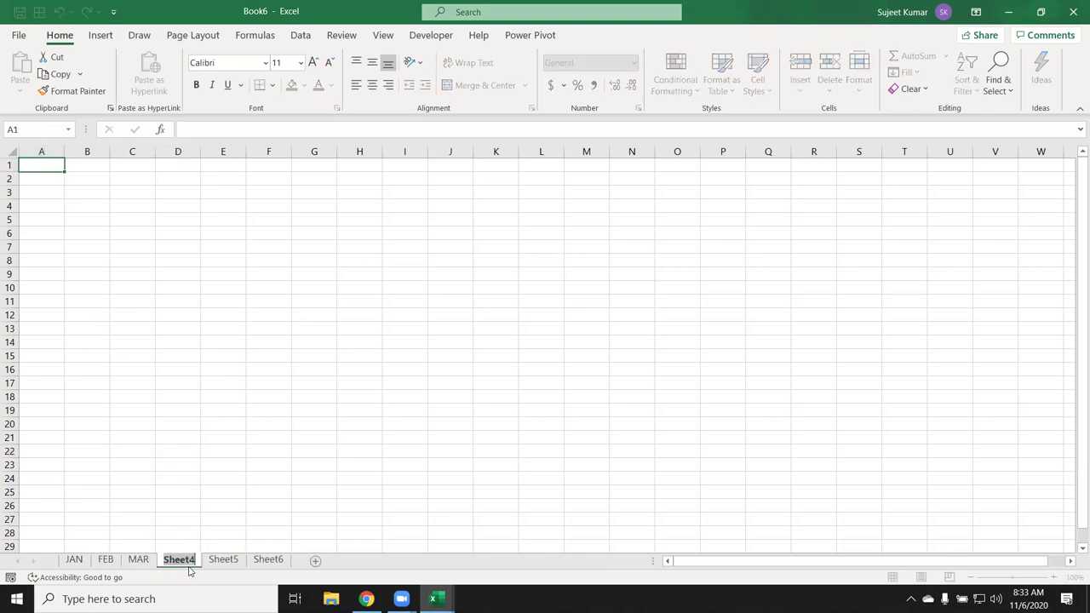
{"action": "type", "text": "APR"}
{"action": "left_click", "coordinate": [185, 462]}
{"action": "left_click", "coordinate": [211, 559]}
{"action": "double_click", "coordinate": [213, 560]}
{"action": "type", "text": "MA"}
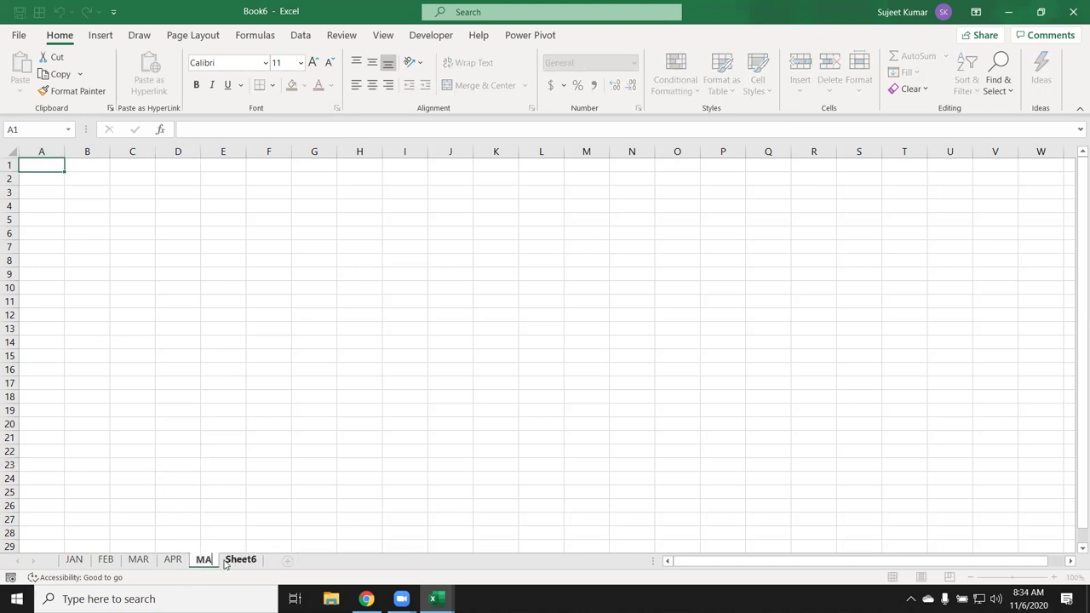
{"action": "type", "text": "Y"}
{"action": "left_click", "coordinate": [334, 516]}
{"action": "left_click", "coordinate": [243, 560]}
{"action": "double_click", "coordinate": [239, 567]}
{"action": "type", "text": "JUN"}
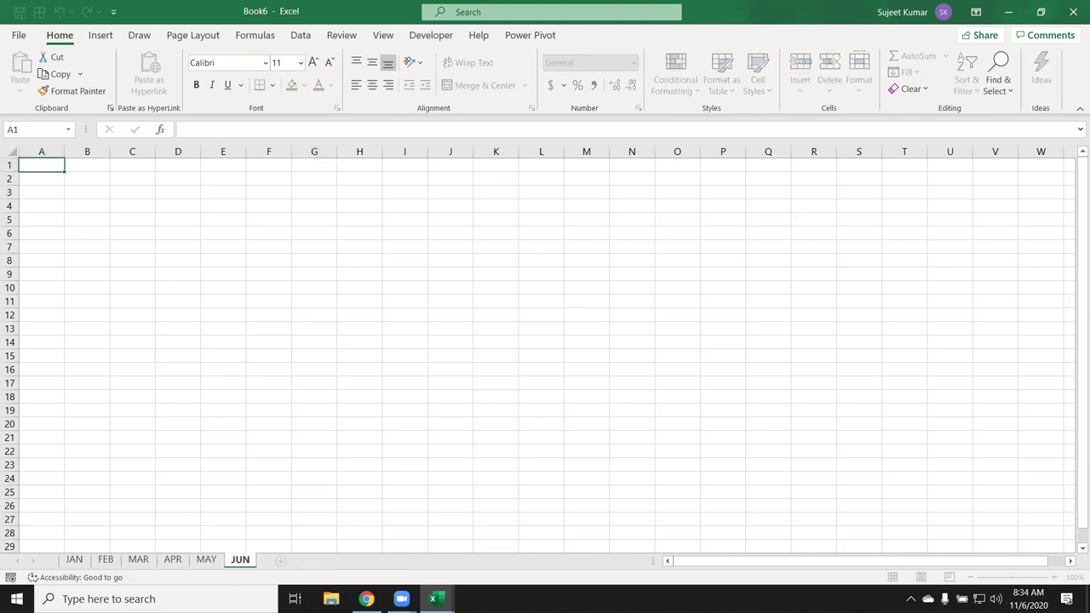
{"action": "left_click_drag", "start_coordinate": [206, 412], "coordinate": [196, 412]}
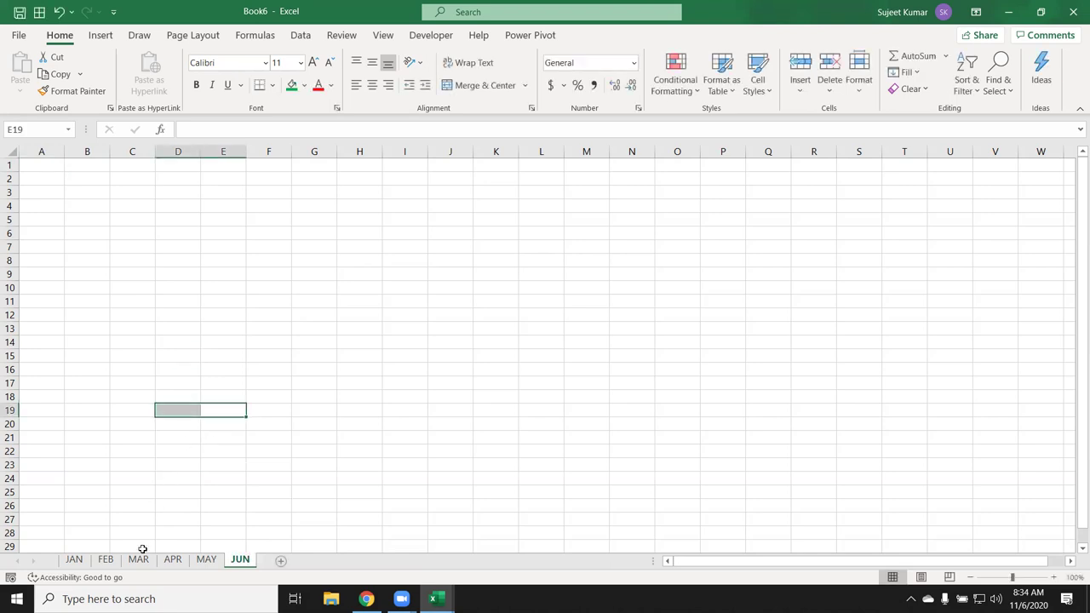
- Check the renamed tabs and go to cell A1 of the JAN sheet
{"action": "left_click", "coordinate": [75, 559]}
{"action": "left_click", "coordinate": [137, 559]}
{"action": "left_click", "coordinate": [206, 560]}
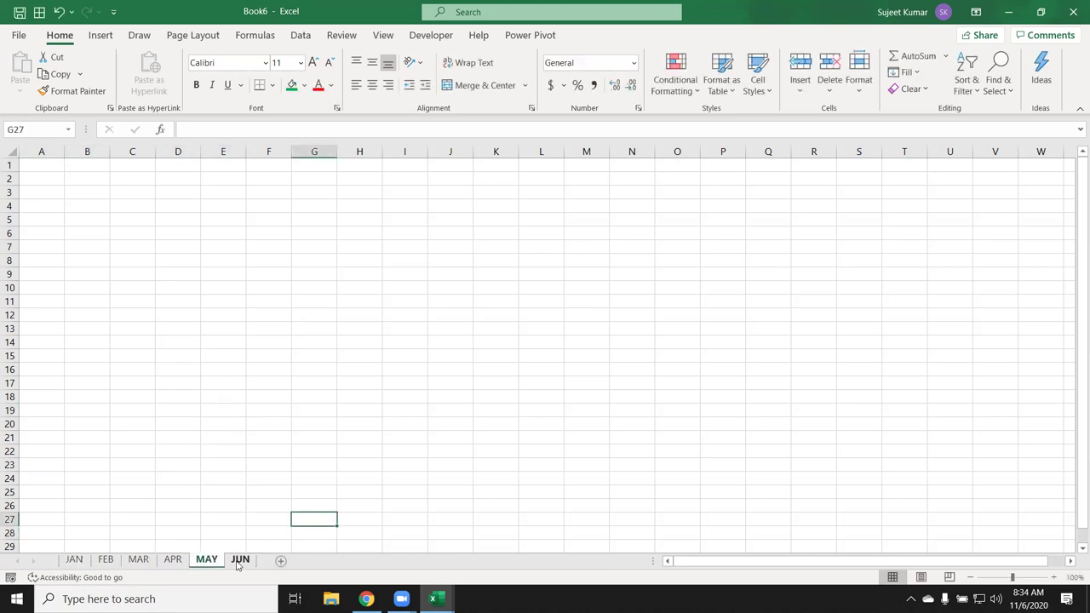
{"action": "left_click", "coordinate": [237, 562]}
{"action": "left_click", "coordinate": [74, 560]}
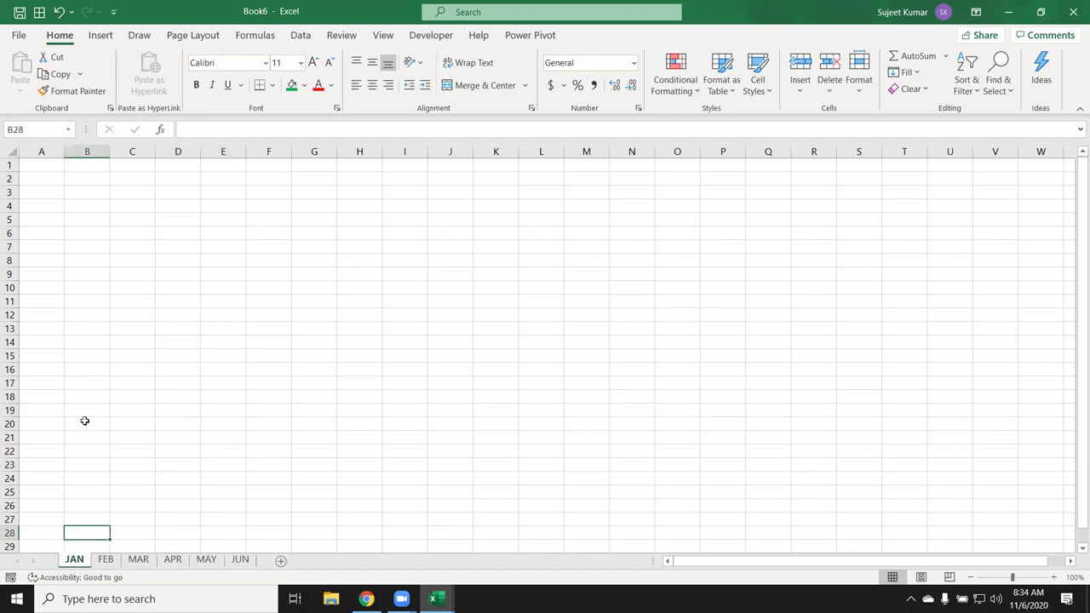
{"action": "left_click", "coordinate": [42, 165]}
{"action": "type", "text": "Puja"}
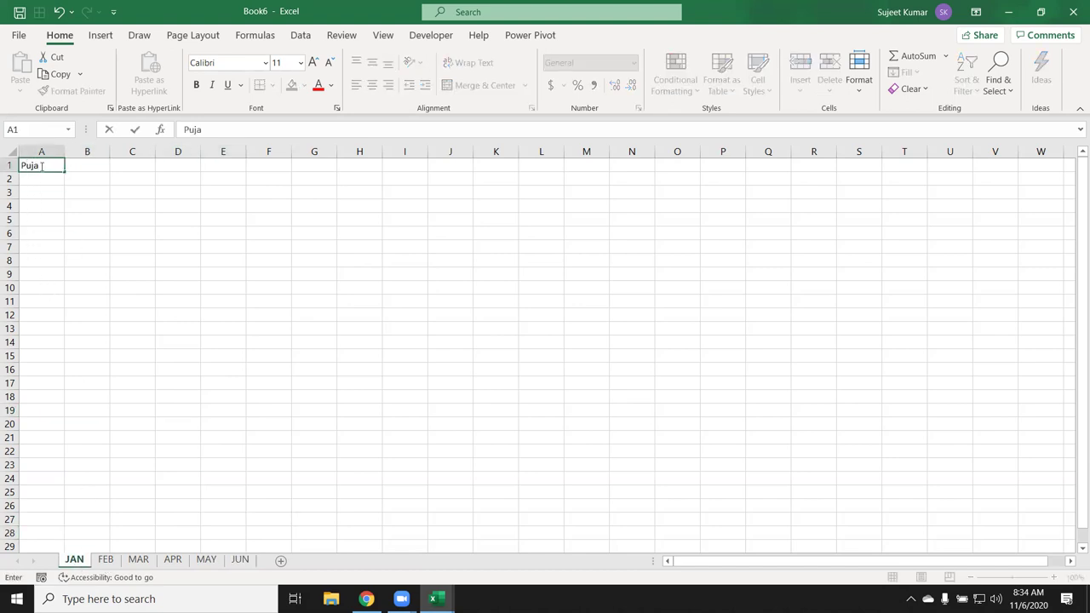
{"action": "key", "text": "Escape"}
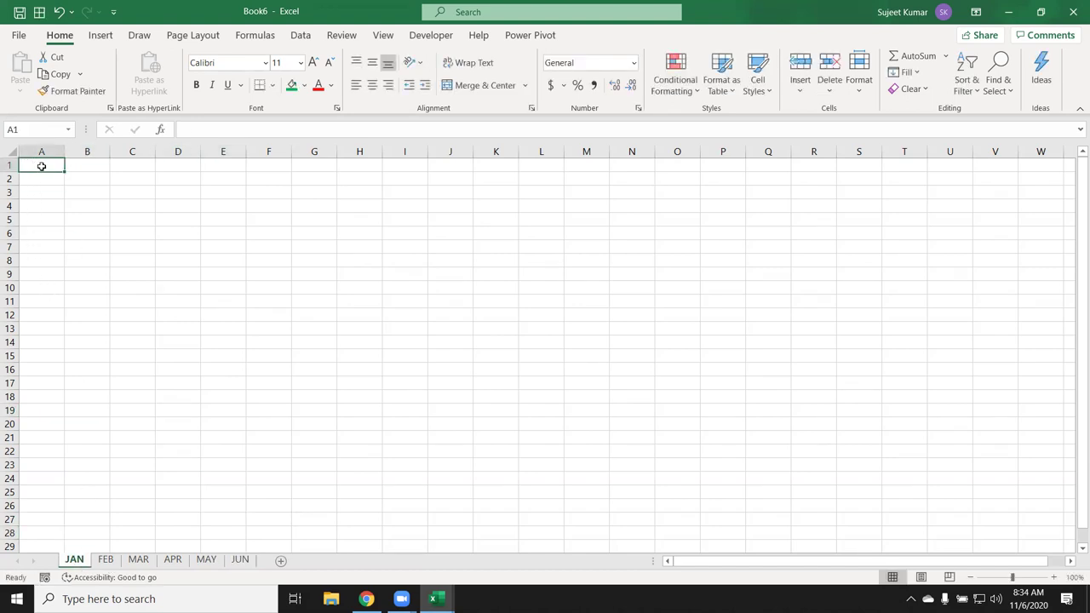
- Add a Name header in A1 and auto-fill names from Puja down to row 10
{"action": "type", "text": "Name"}
{"action": "key", "text": "Return"}
{"action": "type", "text": "Puja"}
{"action": "key", "text": "Return"}
{"action": "left_click", "coordinate": [52, 178]}
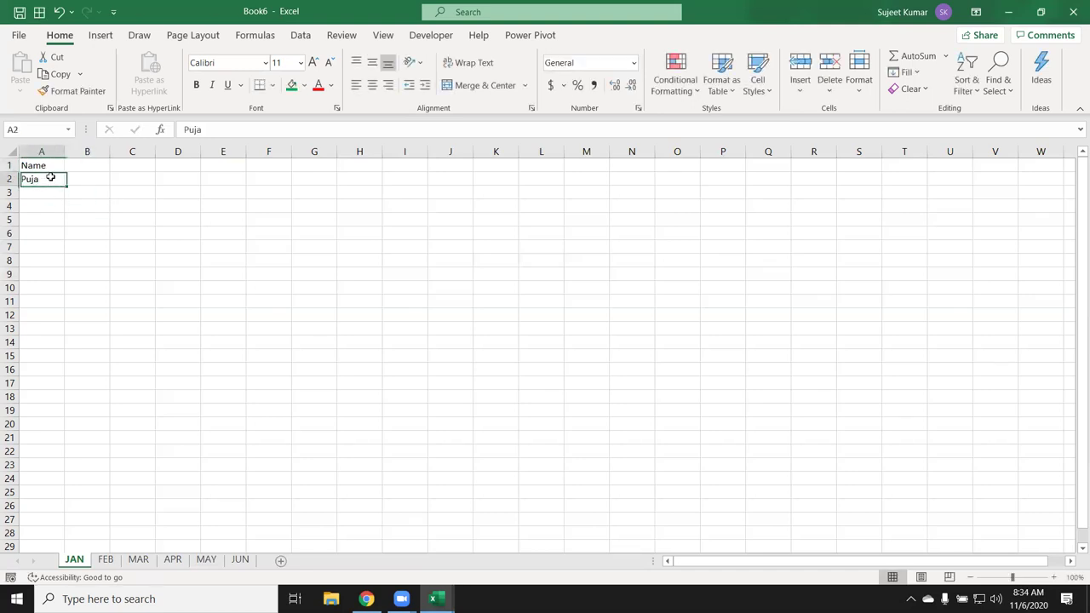
{"action": "left_click_drag", "start_coordinate": [61, 183], "coordinate": [58, 286]}
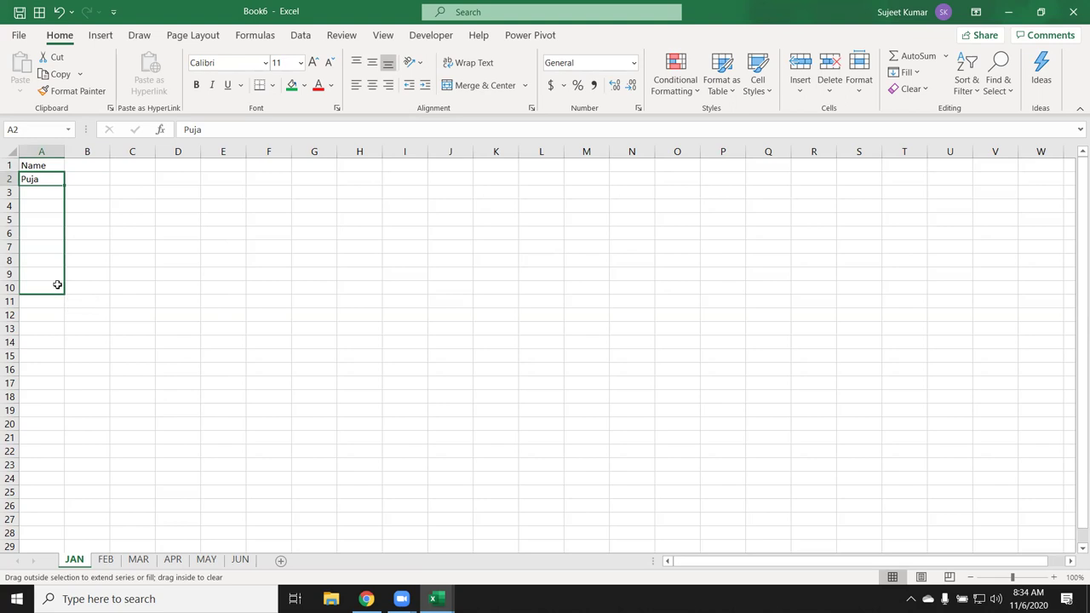
- Put the header Sales in B1, correcting the initial typo
{"action": "left_click", "coordinate": [93, 163]}
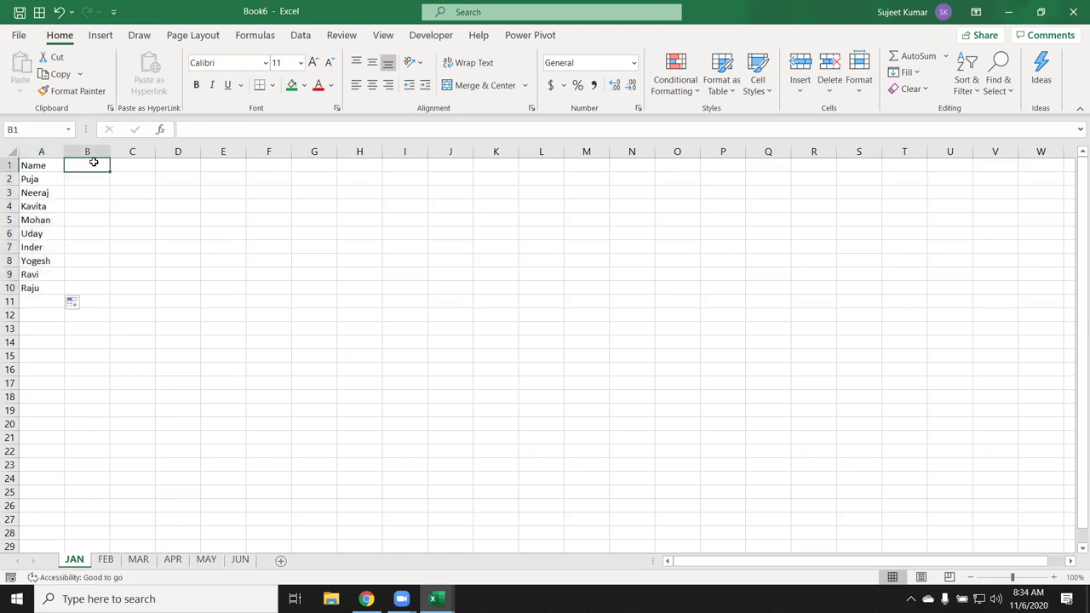
{"action": "type", "text": "SA;es"}
{"action": "key", "text": "Return"}
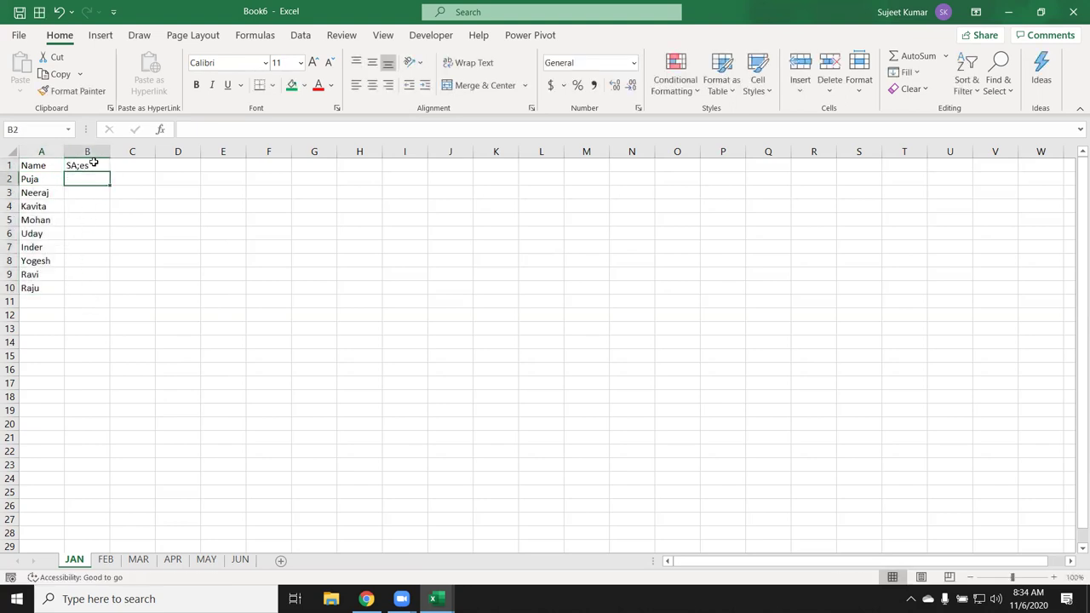
{"action": "left_click", "coordinate": [94, 162]}
{"action": "type", "text": "Sales"}
{"action": "key", "text": "Return"}
{"action": "type", "text": "89"}
{"action": "key", "text": "Escape"}
- Fill B2:B10 with =RANDBETWEEN(10,90) and copy the A1:B10 Name/Sales table
{"action": "type", "text": "=ra"}
{"action": "key", "text": "Down"}
{"action": "key", "text": "Down"}
{"action": "key", "text": "Down"}
{"action": "key", "text": "Tab"}
{"action": "type", "text": "10,"}
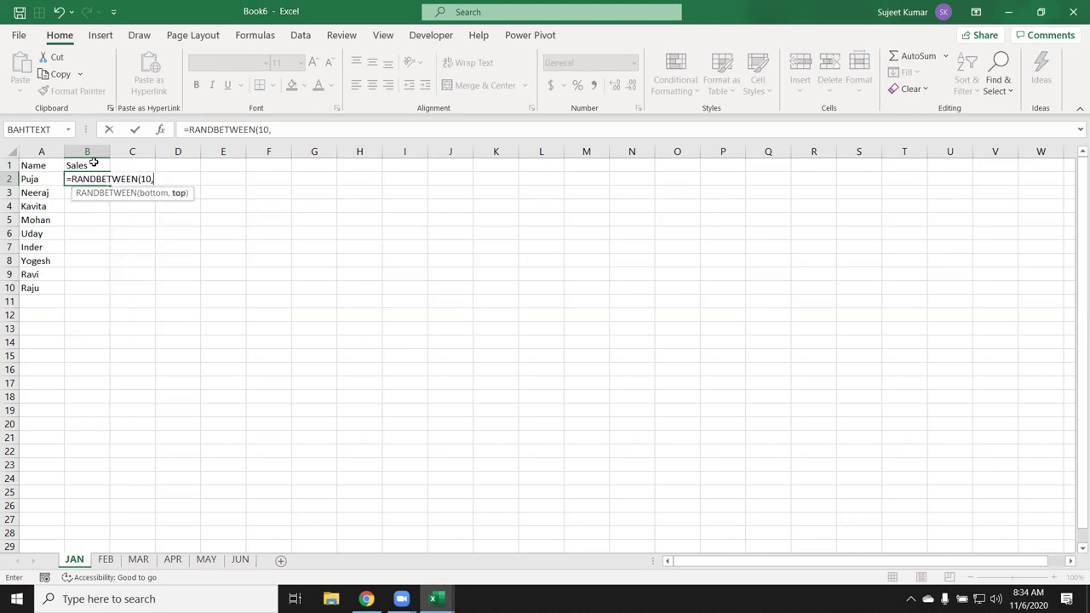
{"action": "key", "text": "Return"}
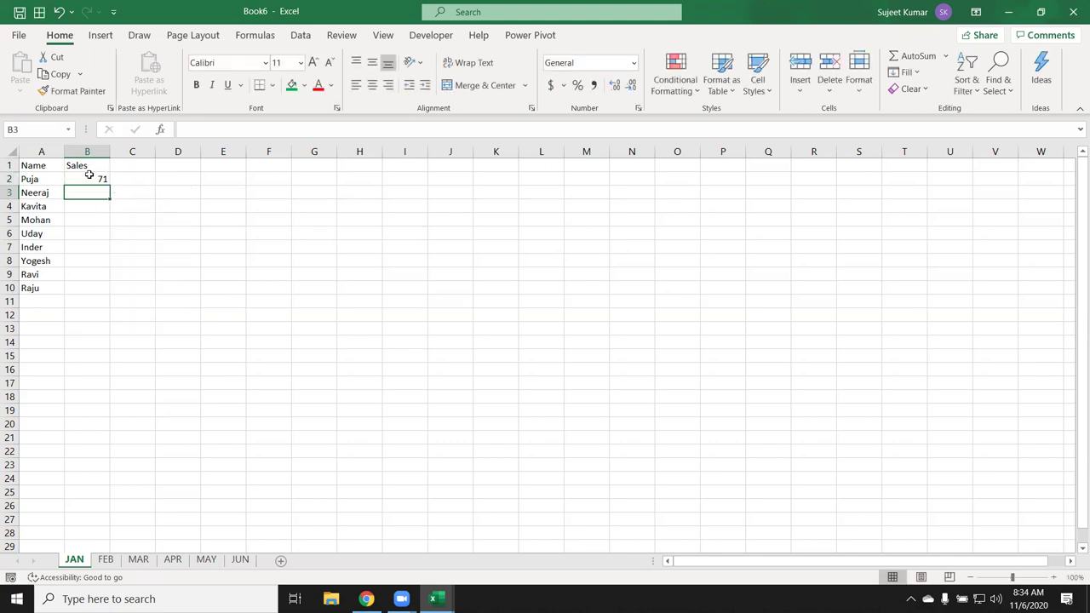
{"action": "left_click_drag", "start_coordinate": [88, 176], "coordinate": [68, 291]}
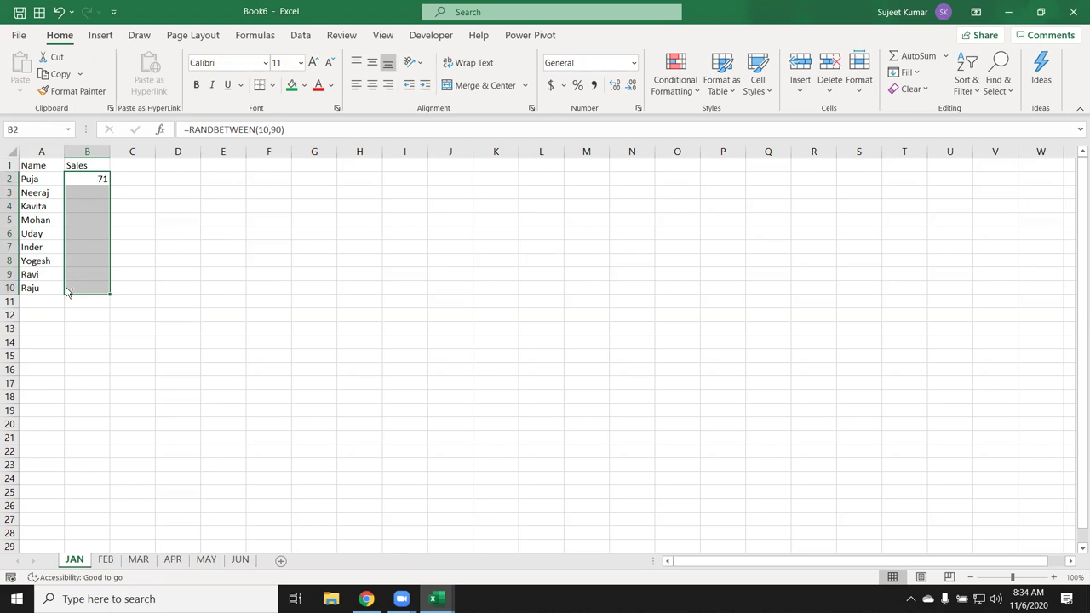
{"action": "key", "text": "ctrl+d"}
{"action": "left_click_drag", "start_coordinate": [37, 167], "coordinate": [97, 288]}
{"action": "key", "text": "ctrl+c"}
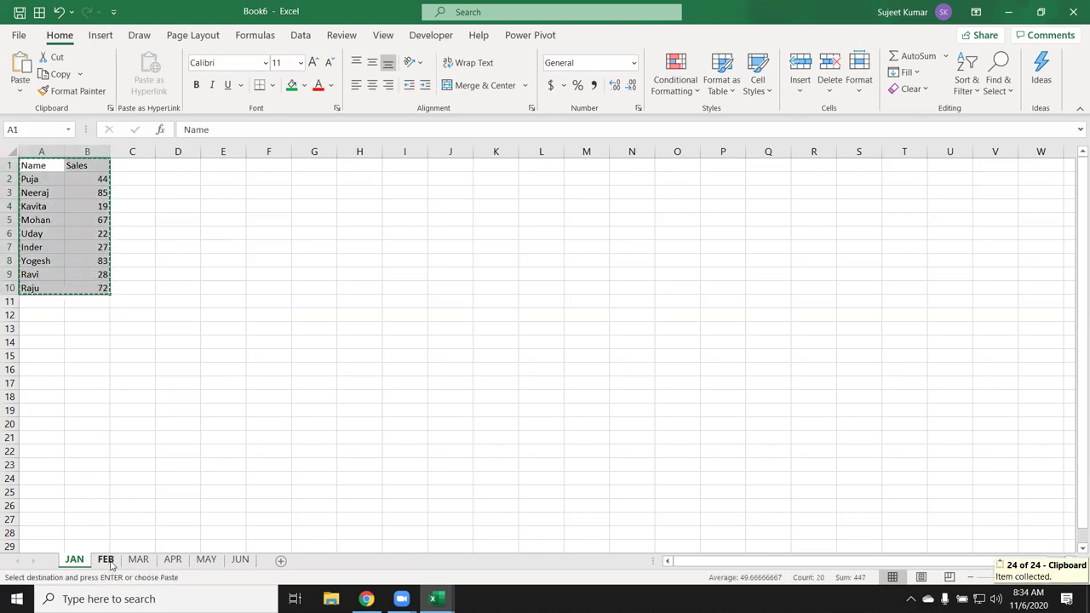
- Paste the Name/Sales table into cell A1 of the grouped FEB–JUN sheets
{"action": "left_click", "coordinate": [105, 559]}
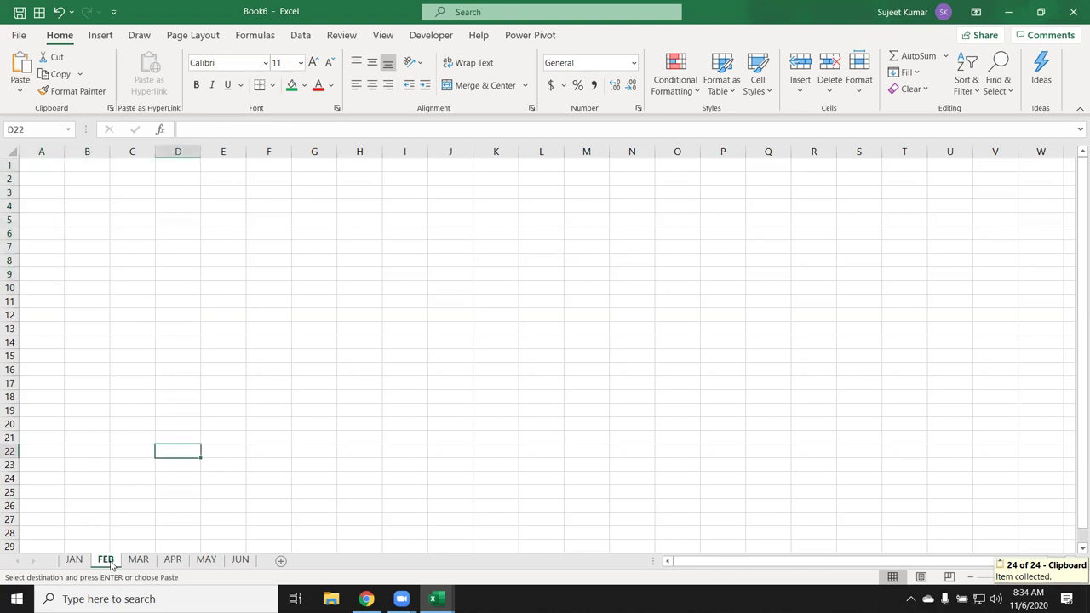
{"action": "left_click", "coordinate": [241, 559], "text": "shift"}
{"action": "left_click", "coordinate": [46, 167]}
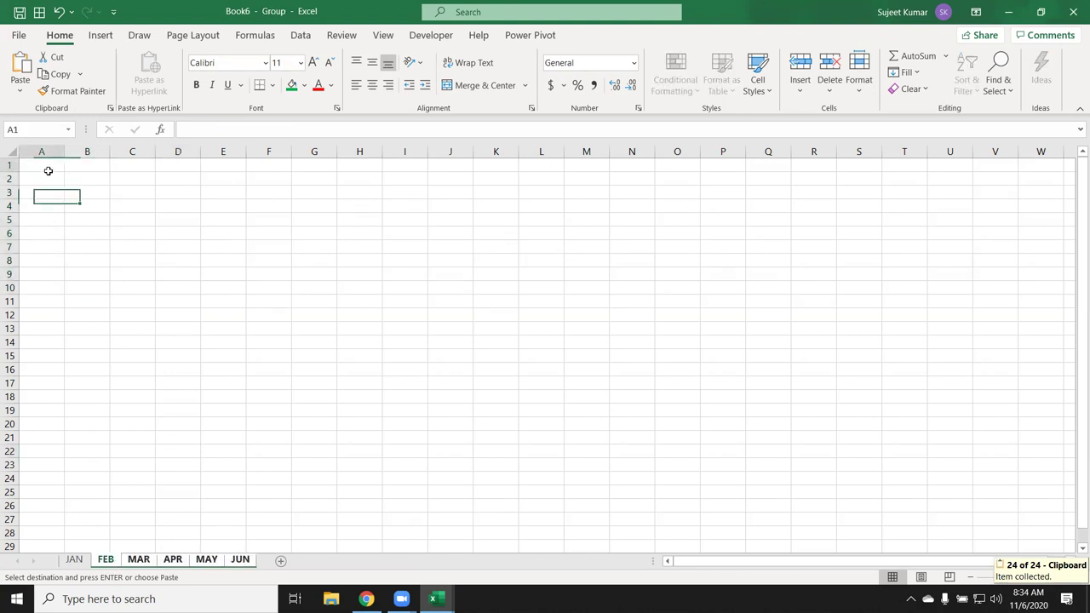
{"action": "key", "text": "Return"}
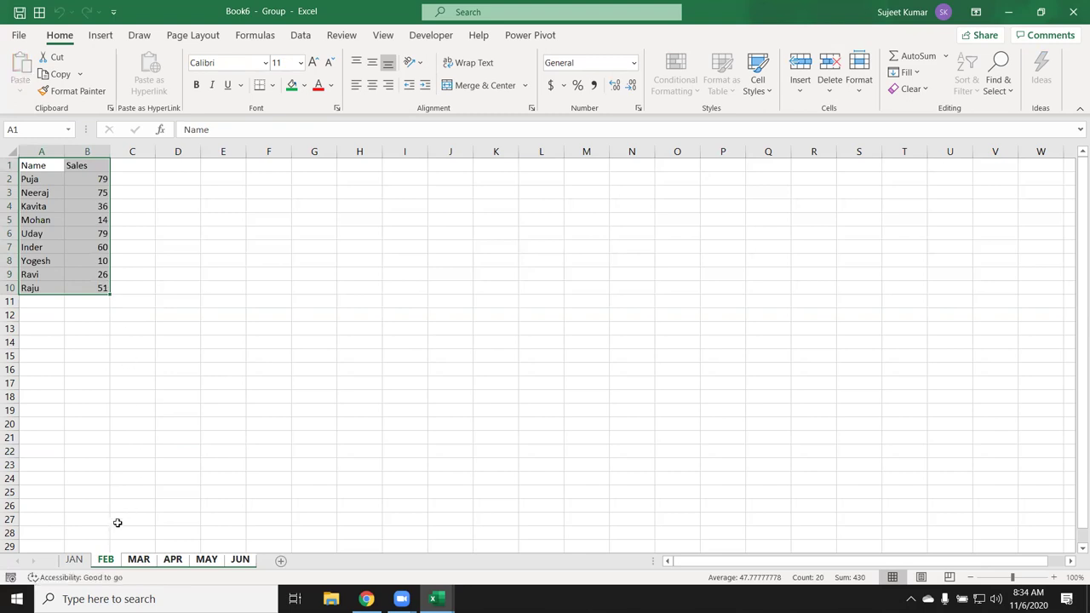
- Group all six month sheets and paste the A1:B10 table back over itself as values
{"action": "left_click", "coordinate": [88, 559]}
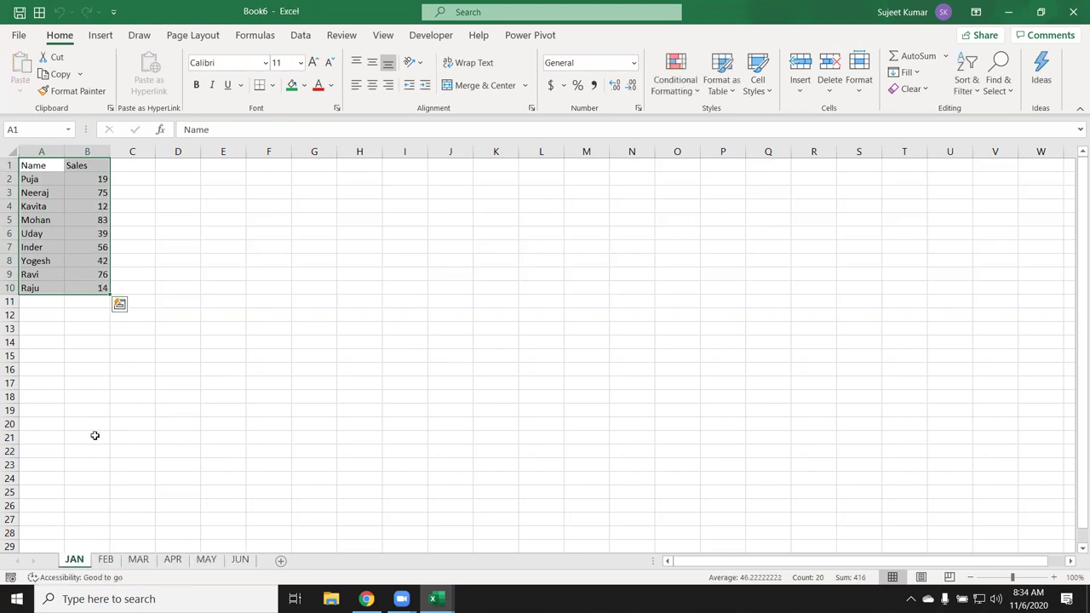
{"action": "left_click", "coordinate": [85, 410]}
{"action": "left_click", "coordinate": [86, 206]}
{"action": "left_click", "coordinate": [39, 168]}
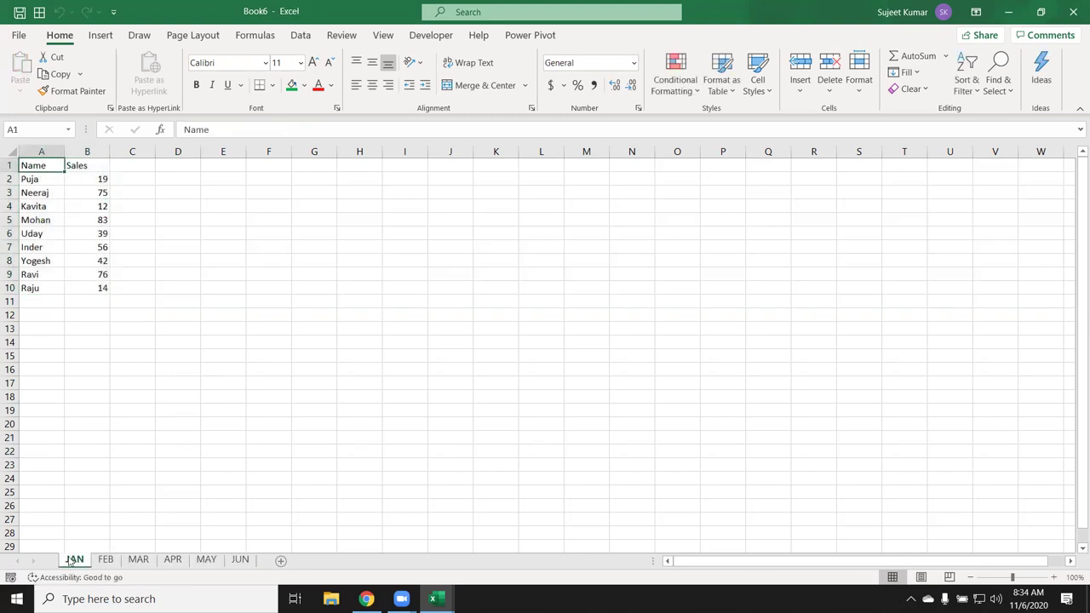
{"action": "left_click", "coordinate": [244, 563], "text": "shift"}
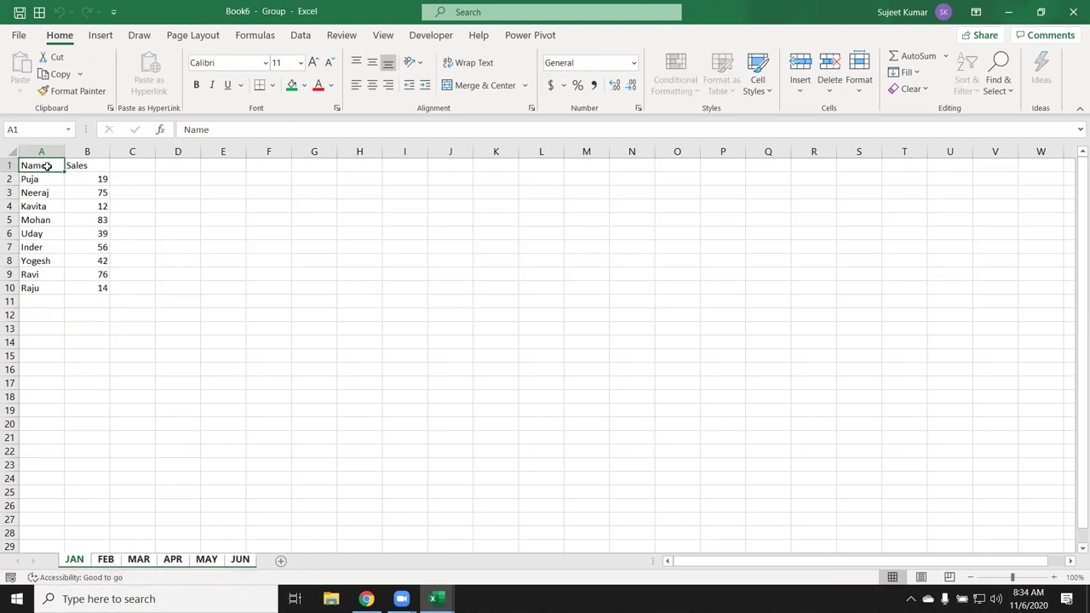
{"action": "left_click_drag", "start_coordinate": [47, 166], "coordinate": [90, 290]}
{"action": "key", "text": "ctrl+c"}
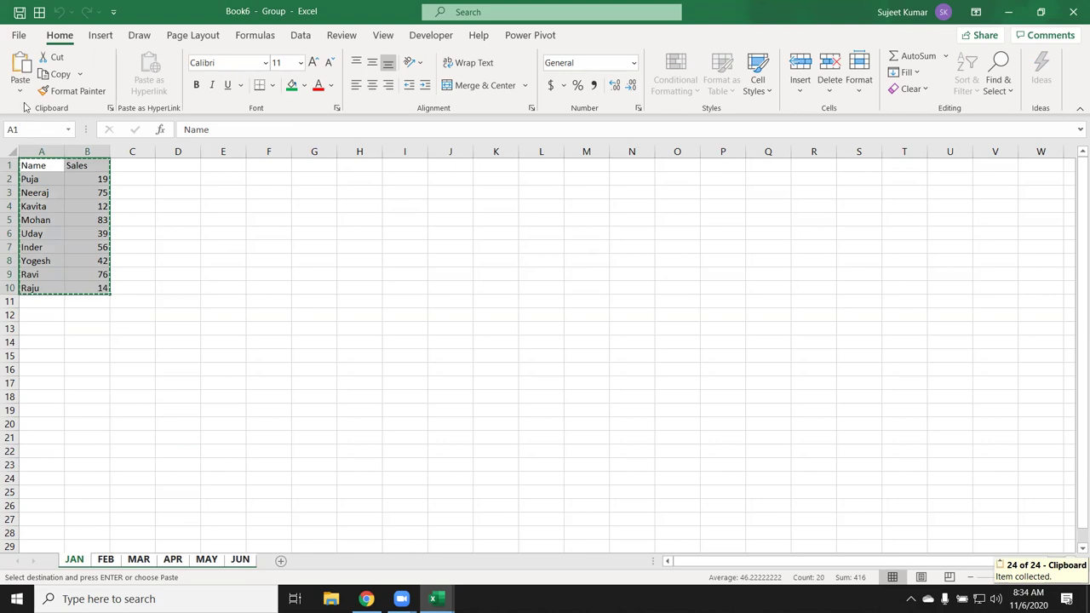
{"action": "left_click", "coordinate": [19, 88]}
{"action": "left_click", "coordinate": [18, 199]}
{"action": "key", "text": "Escape"}
- Check the FEB, MAR, APR, MAY and JUN sheets to confirm their sales figures are fixed values
{"action": "left_click", "coordinate": [103, 564]}
{"action": "left_click", "coordinate": [99, 243]}
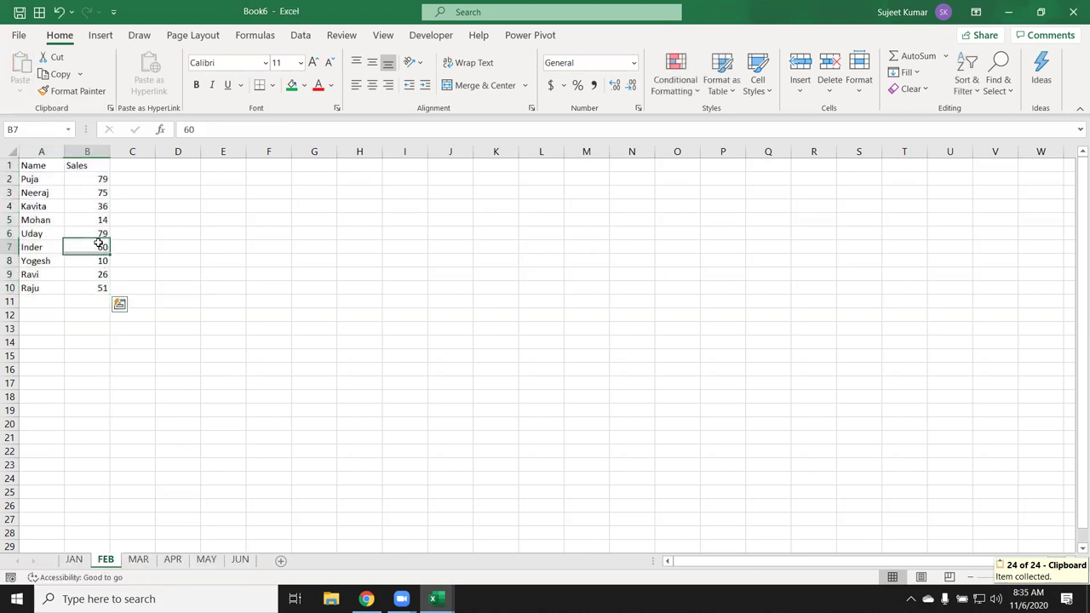
{"action": "left_click", "coordinate": [138, 561]}
{"action": "left_click", "coordinate": [172, 562]}
{"action": "left_click", "coordinate": [207, 562]}
{"action": "left_click", "coordinate": [240, 561]}
- Add a new sheet and rename it Report
{"action": "left_click", "coordinate": [280, 560]}
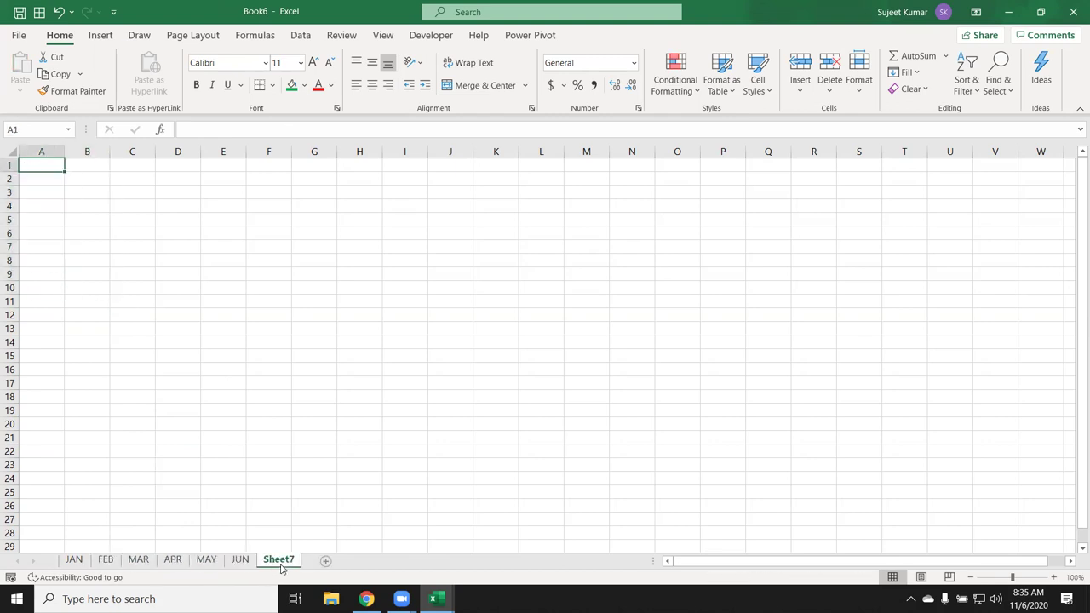
{"action": "double_click", "coordinate": [279, 559]}
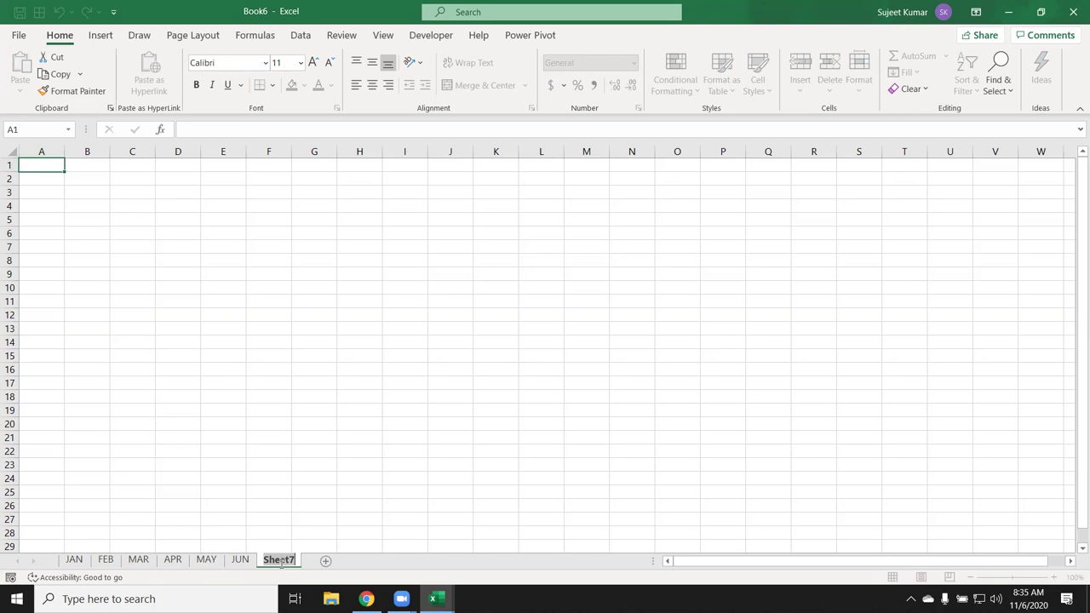
{"action": "type", "text": "Repo"}
{"action": "type", "text": "rt"}
{"action": "left_click", "coordinate": [117, 205]}
- Enter the heading Name in A4 and auto-fill ten names down to row 14
{"action": "left_click", "coordinate": [50, 202]}
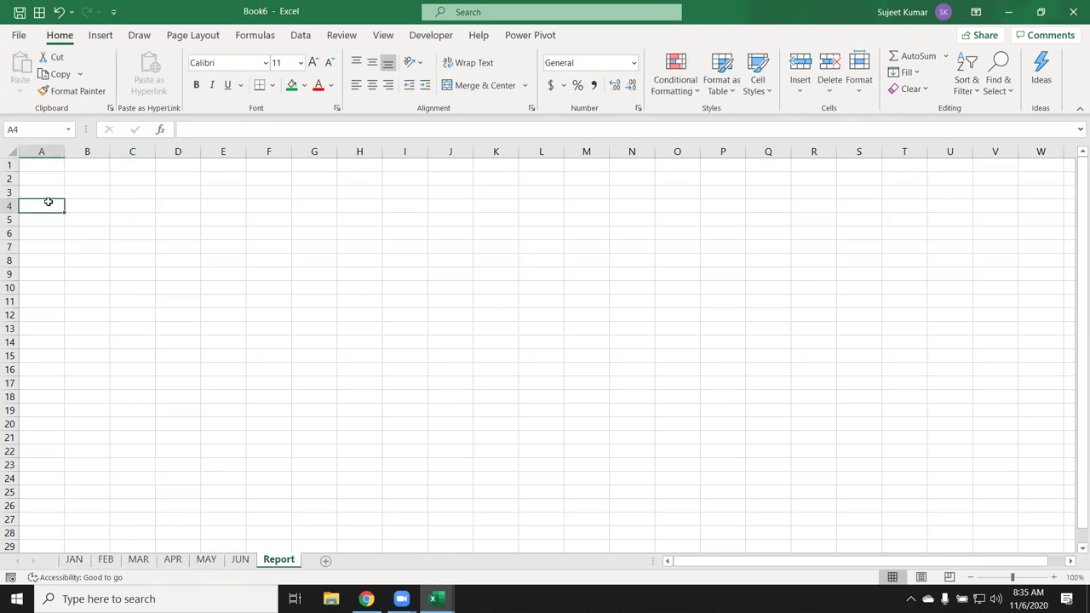
{"action": "type", "text": "Name"}
{"action": "key", "text": "Return"}
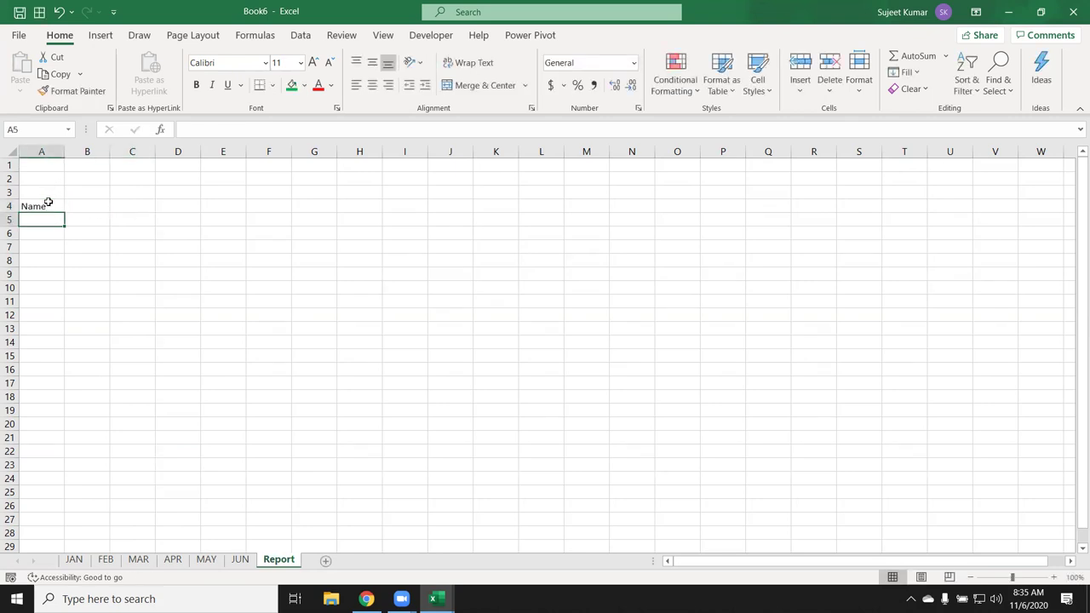
{"action": "type", "text": "Puja"}
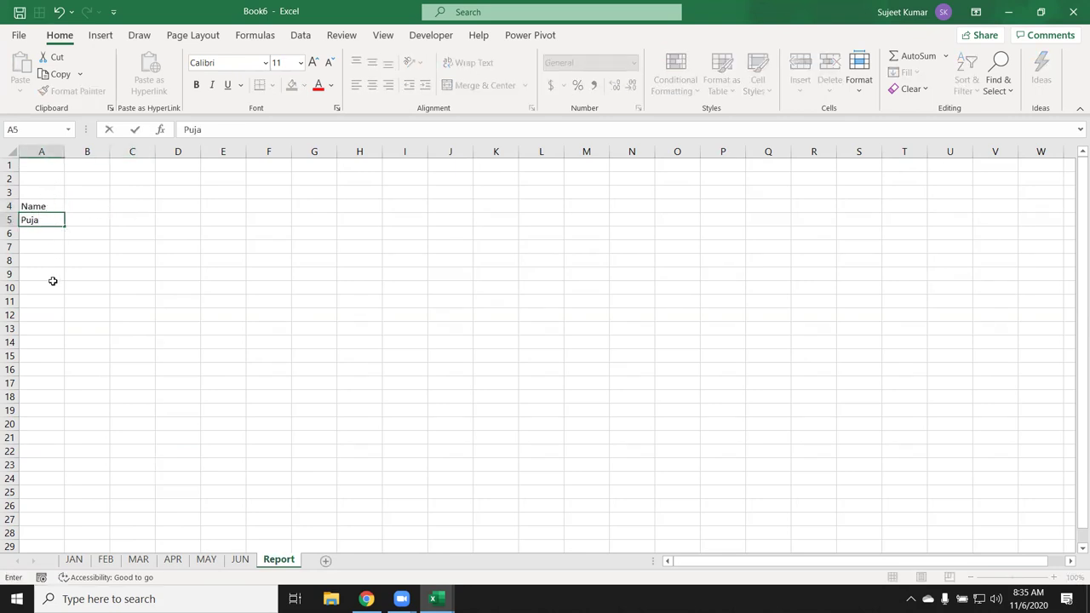
{"action": "left_click", "coordinate": [51, 284]}
{"action": "left_click", "coordinate": [55, 223]}
{"action": "left_click_drag", "start_coordinate": [64, 228], "coordinate": [65, 344]}
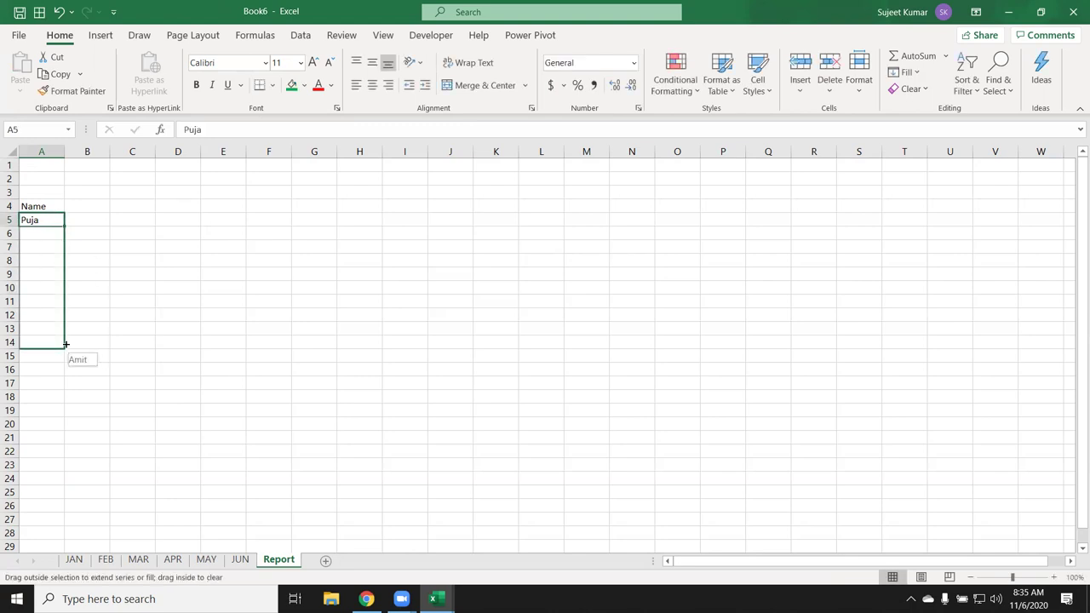
- Enter JAN in B4 and fill the month headers across to JUN in G4
{"action": "left_click", "coordinate": [86, 213]}
{"action": "type", "text": "JAN"}
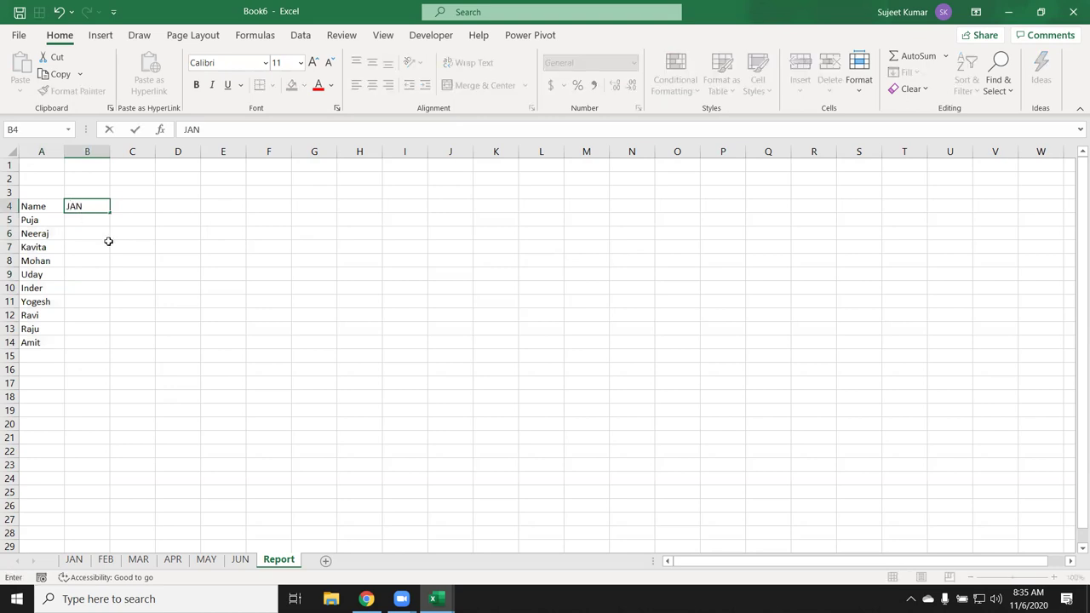
{"action": "left_click", "coordinate": [105, 236]}
{"action": "left_click", "coordinate": [104, 209]}
{"action": "left_click_drag", "start_coordinate": [111, 212], "coordinate": [345, 212]}
{"action": "left_click", "coordinate": [79, 228]}
{"action": "key", "text": "Up"}
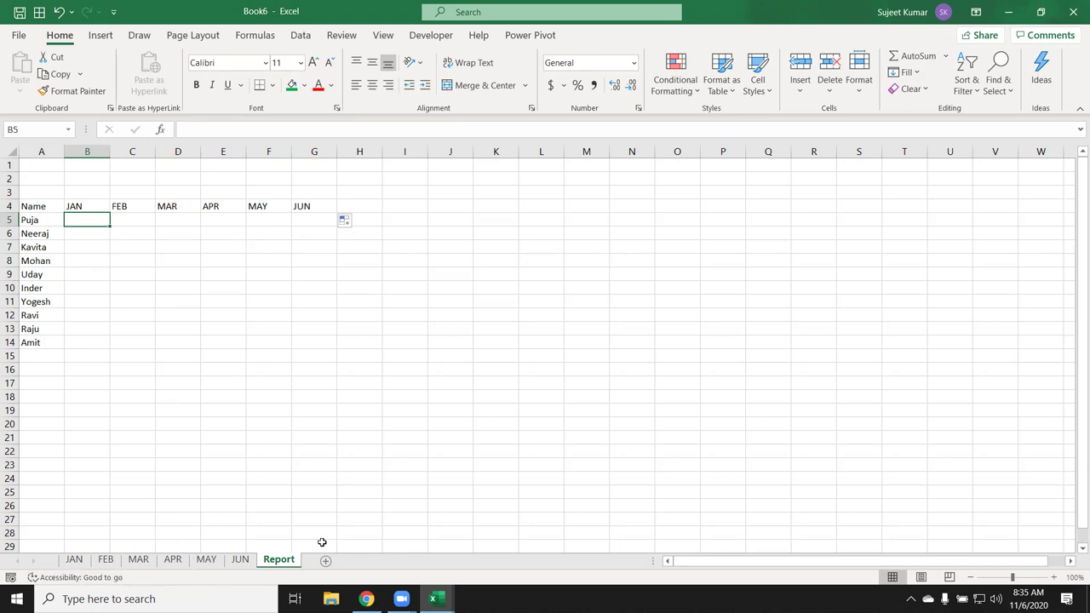
- Enter =VLOOKUP(A5,JAN!A:B,2,0) in B5 to look up the first name's JAN sales
{"action": "type", "text": "=vl"}
{"action": "key", "text": "Tab"}
{"action": "key", "text": "Left"}
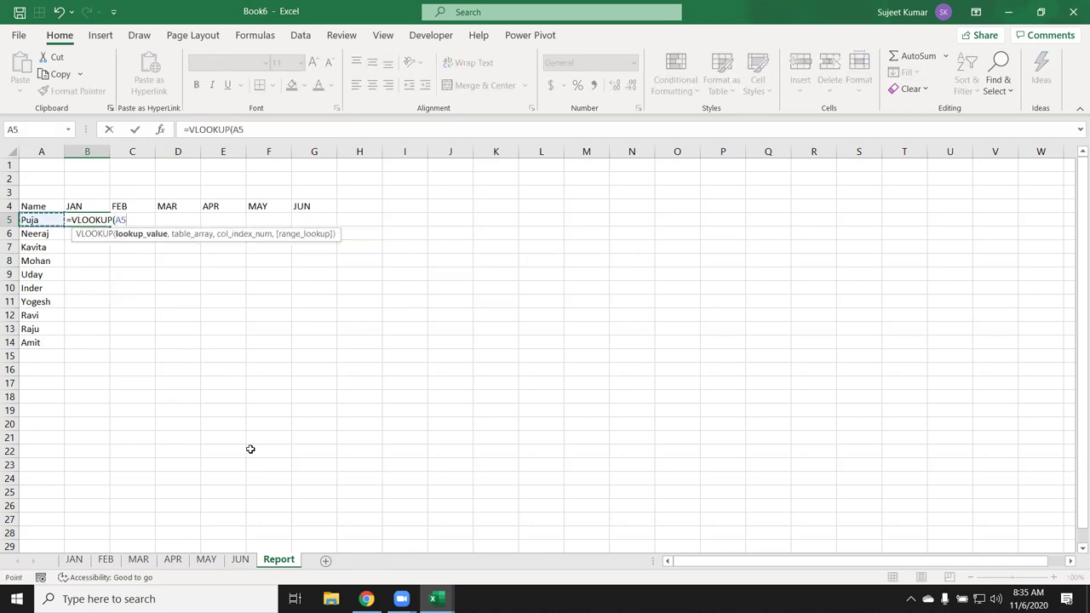
{"action": "type", "text": ","}
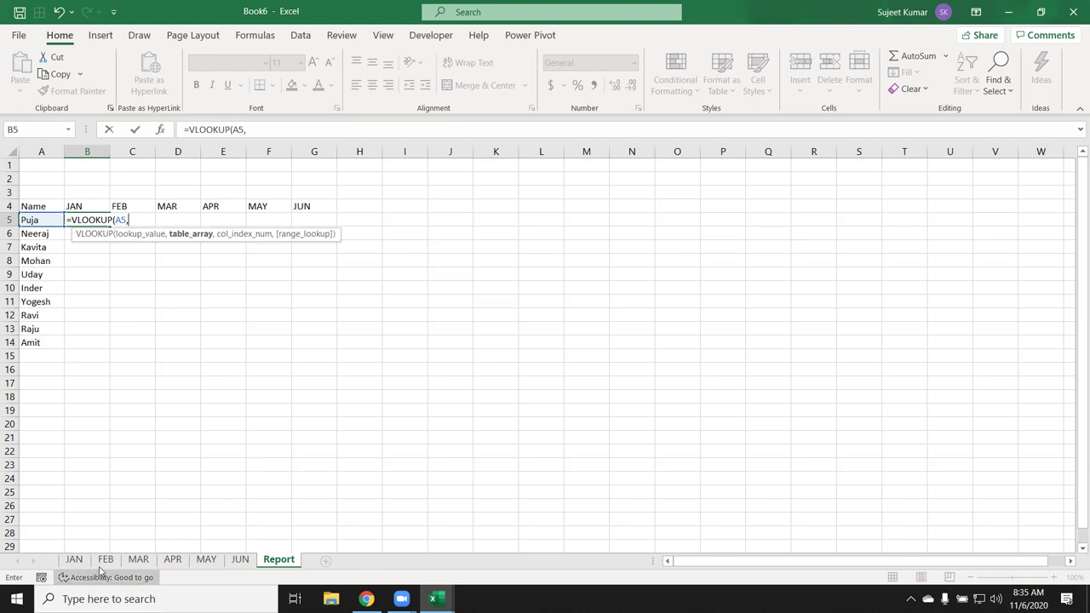
{"action": "left_click", "coordinate": [74, 559]}
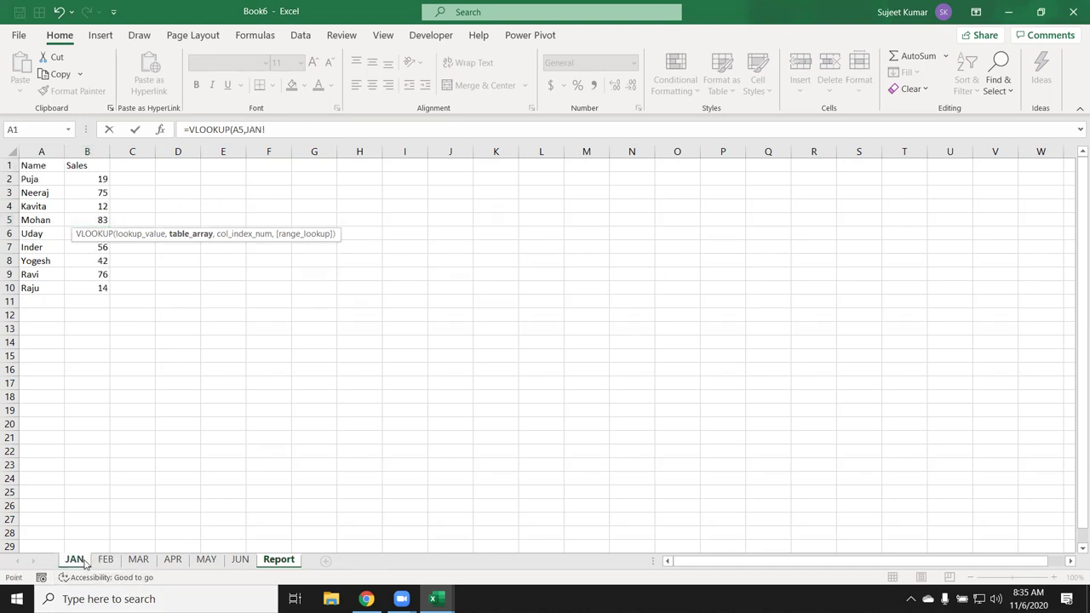
{"action": "left_click_drag", "start_coordinate": [35, 151], "coordinate": [87, 151]}
{"action": "type", "text": ",2,0"}
{"action": "key", "text": "Return"}
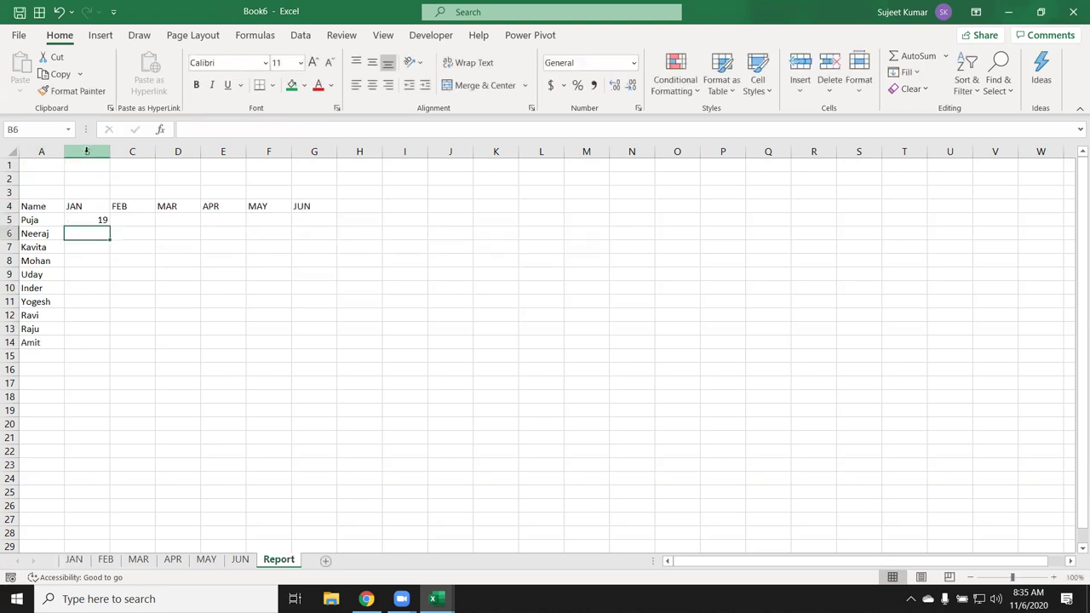
- Copy the JAN lookup down the names and clear the unmatched row 14
{"action": "left_click", "coordinate": [103, 220]}
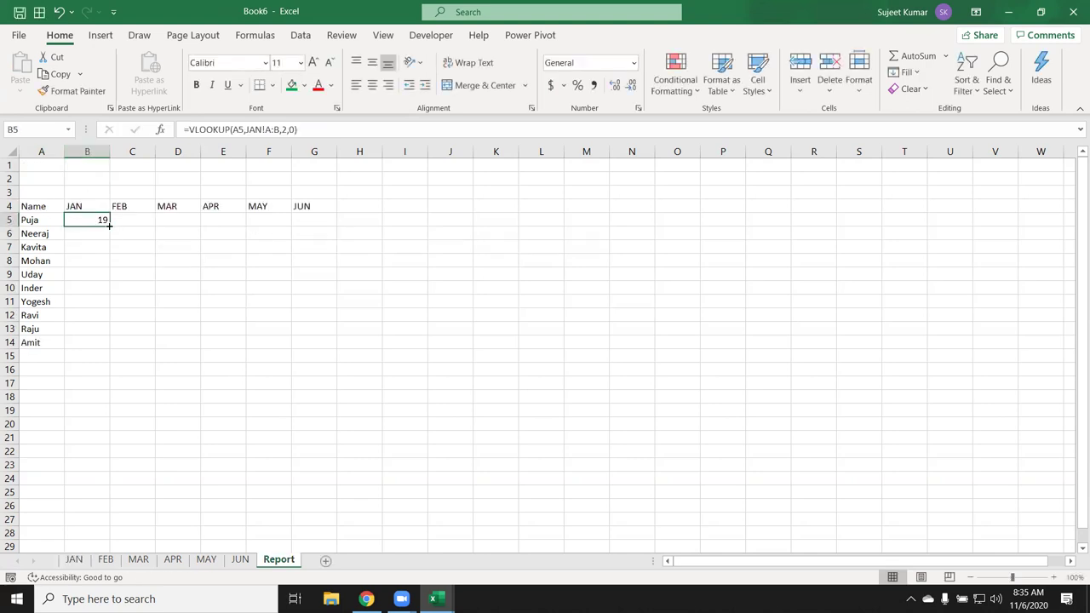
{"action": "double_click", "coordinate": [109, 225]}
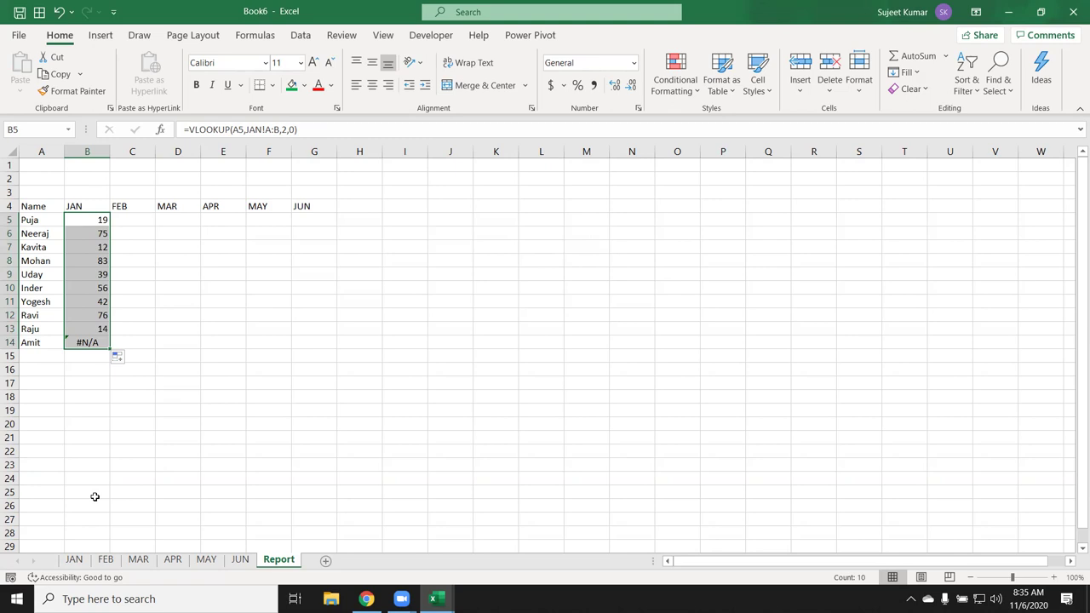
{"action": "left_click_drag", "start_coordinate": [21, 344], "coordinate": [81, 342]}
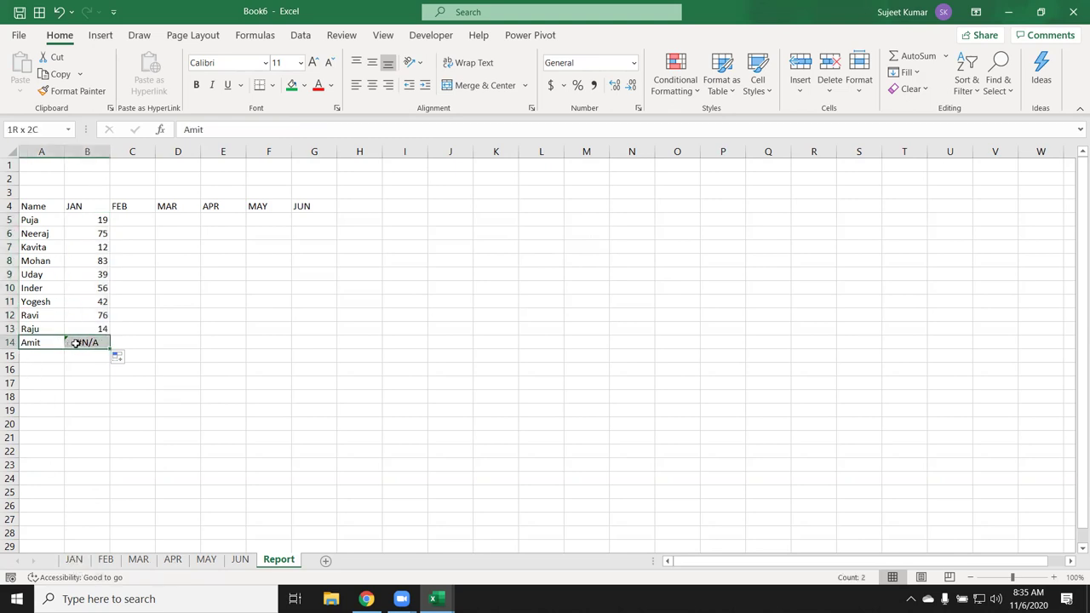
{"action": "key", "text": "Delete"}
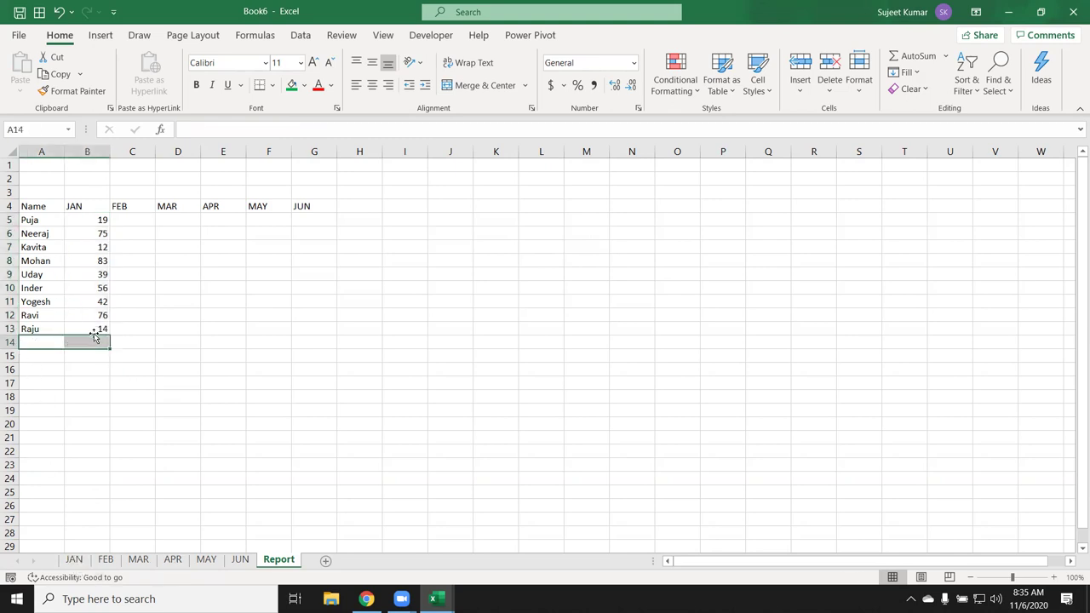
- Enter =VLOOKUP(A5,FEB!A:B,2,0) in C5 using FEB columns A:B, returning 79
{"action": "left_click", "coordinate": [131, 218]}
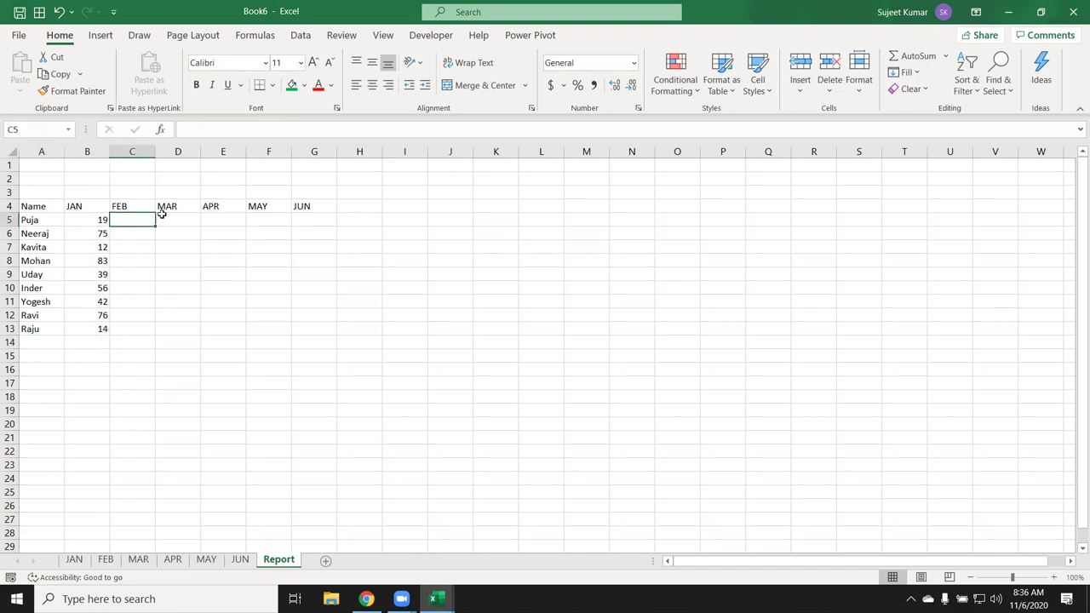
{"action": "left_click", "coordinate": [170, 218]}
{"action": "left_click", "coordinate": [218, 216]}
{"action": "left_click", "coordinate": [258, 217]}
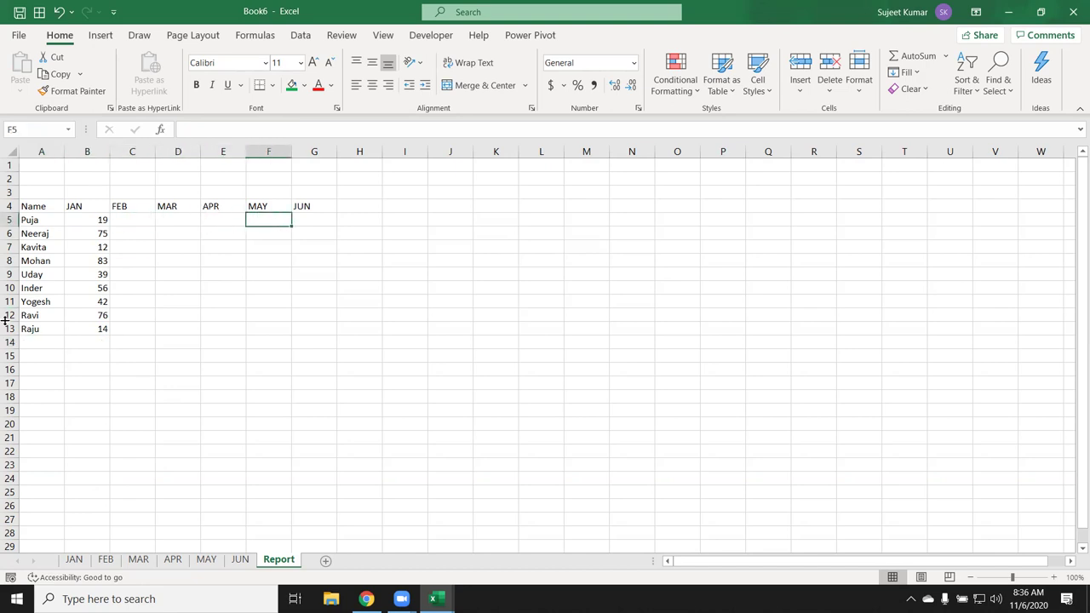
{"action": "left_click", "coordinate": [126, 220]}
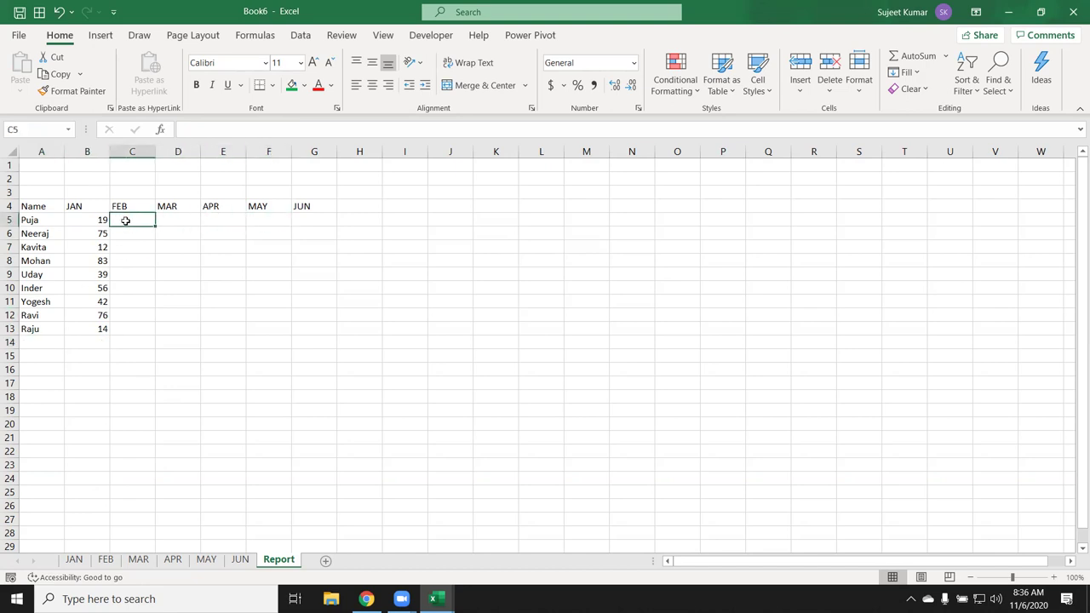
{"action": "type", "text": "=vl"}
{"action": "key", "text": "Tab"}
{"action": "key", "text": "Left"}
{"action": "key", "text": "Left"}
{"action": "type", "text": ","}
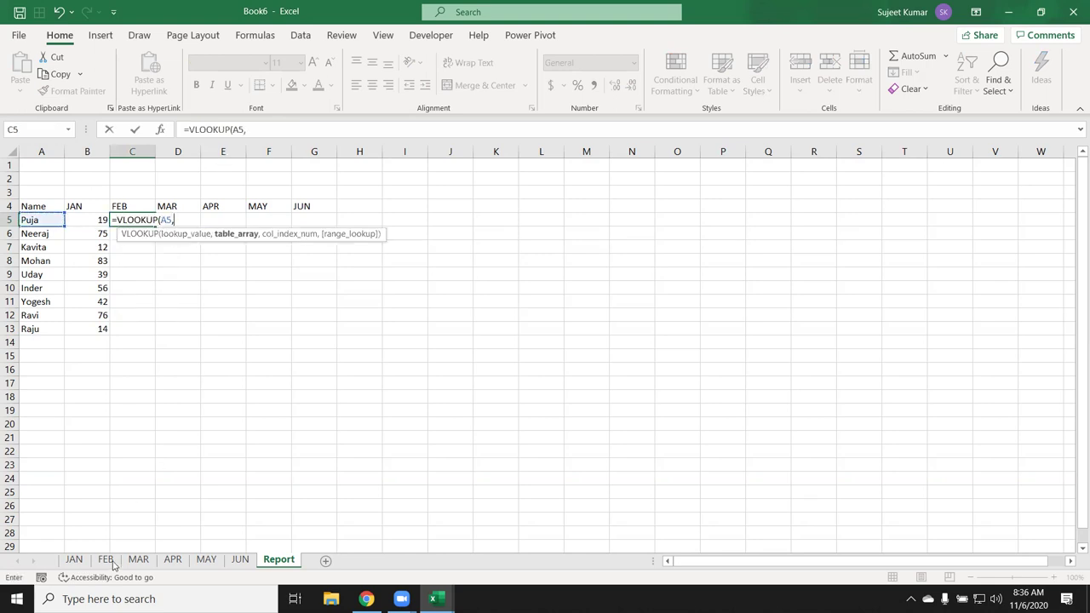
{"action": "left_click", "coordinate": [111, 562]}
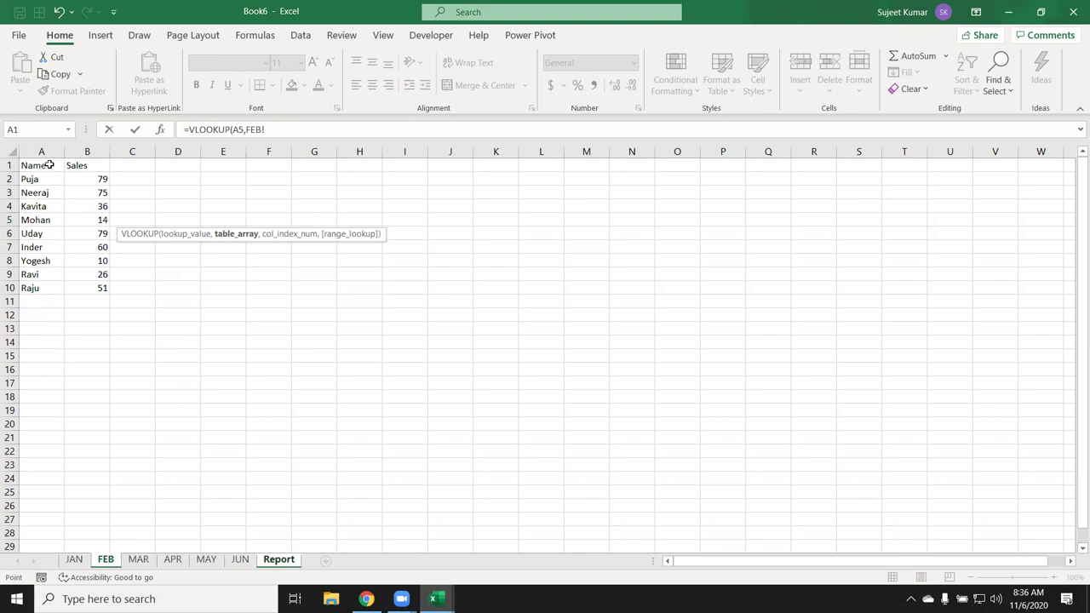
{"action": "left_click_drag", "start_coordinate": [42, 152], "coordinate": [83, 152]}
{"action": "type", "text": ",2,0"}
{"action": "key", "text": "Return"}
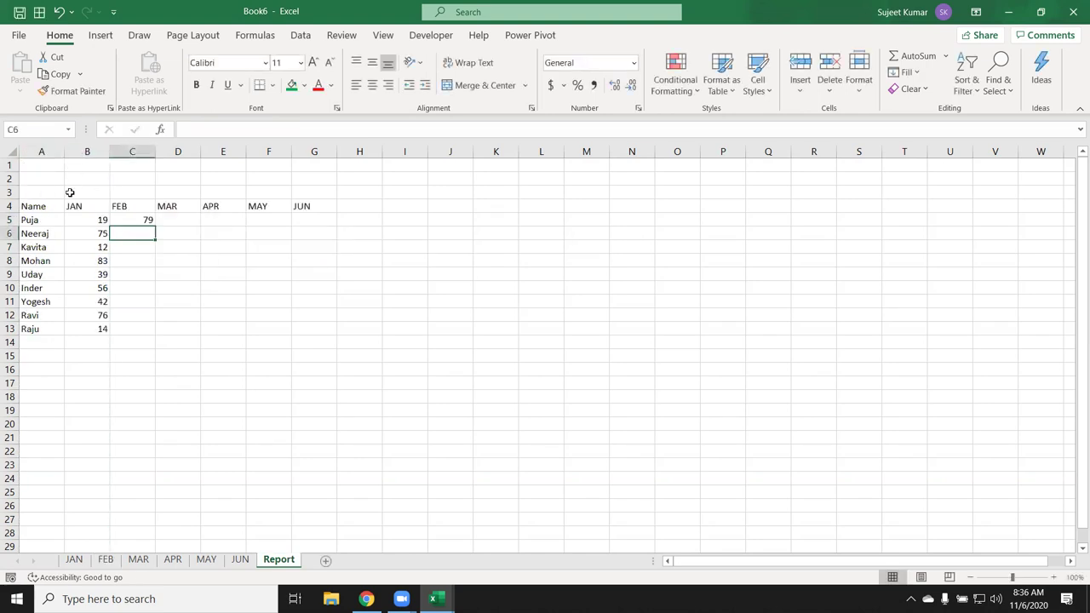
{"action": "left_click_drag", "start_coordinate": [75, 206], "coordinate": [300, 204]}
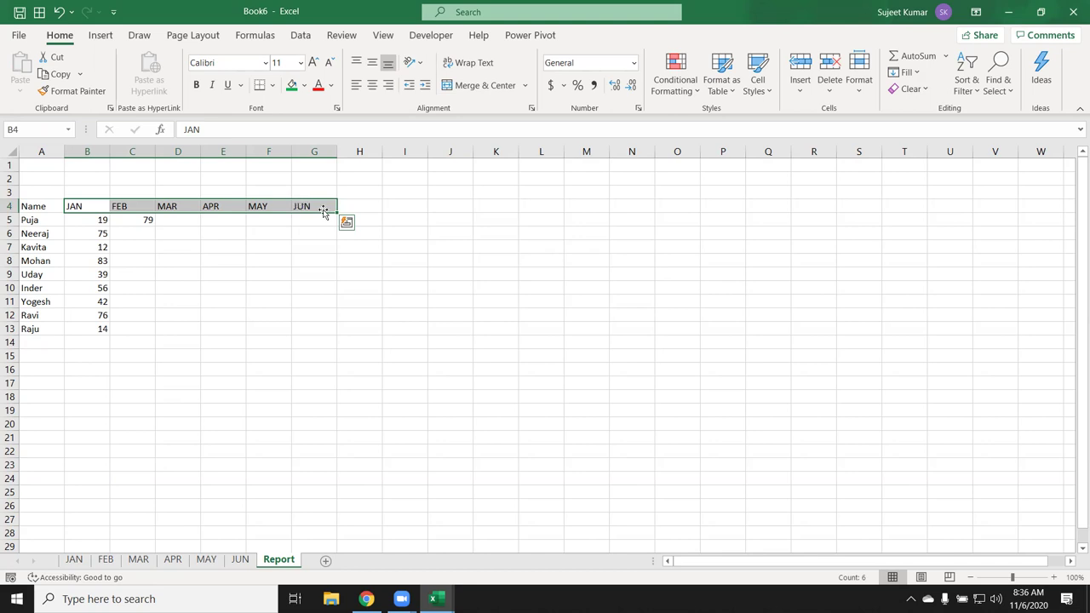
- Inspect the JAN and FEB lookup formulas in B5, B6 and C5 without changing them
{"action": "left_click", "coordinate": [362, 206]}
{"action": "left_click", "coordinate": [403, 204]}
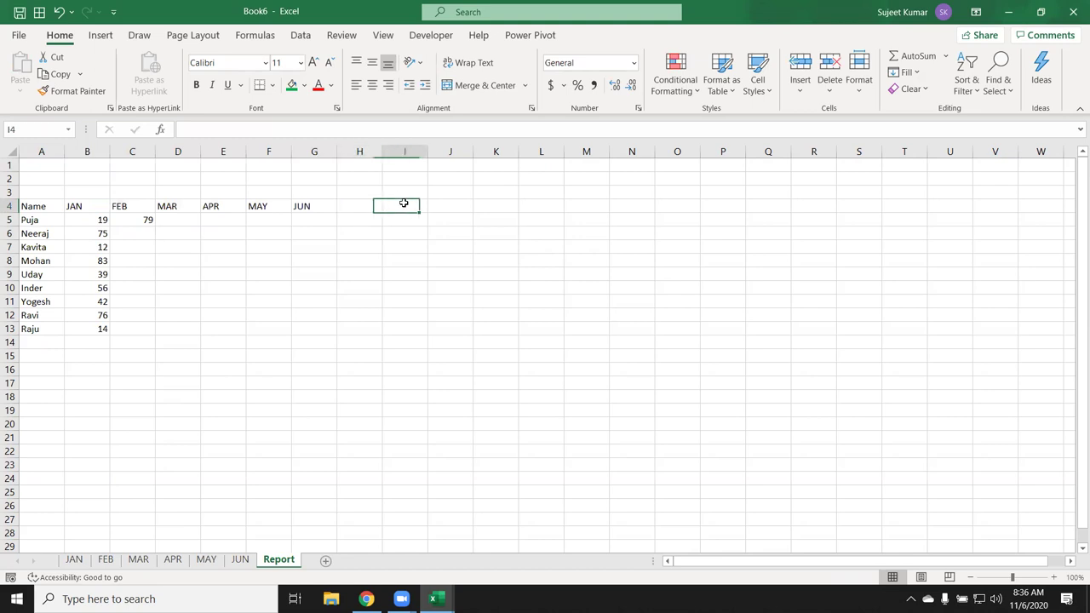
{"action": "left_click", "coordinate": [322, 221]}
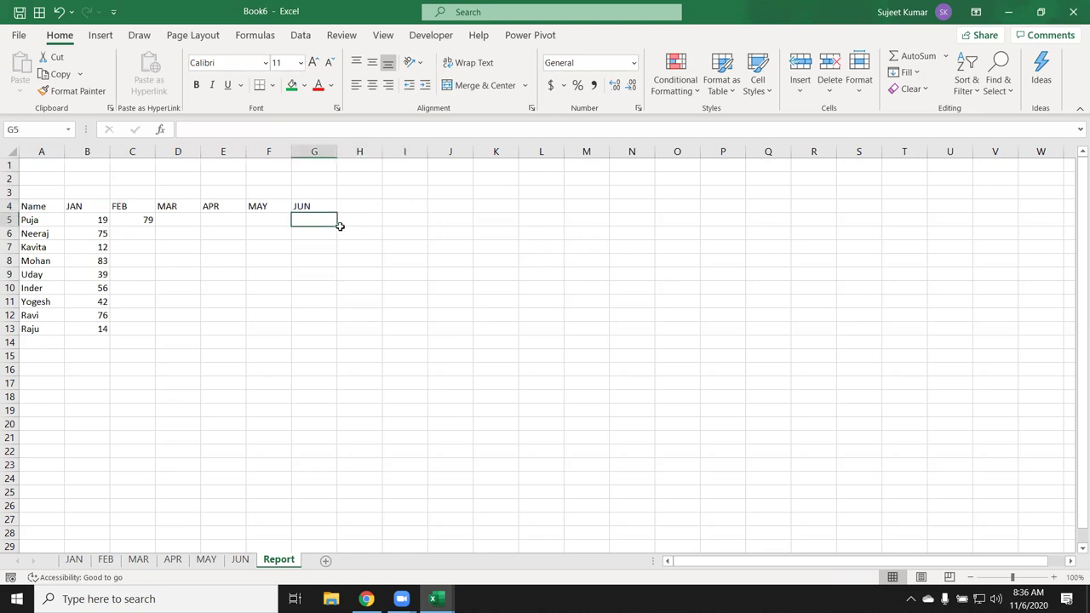
{"action": "left_click", "coordinate": [90, 223]}
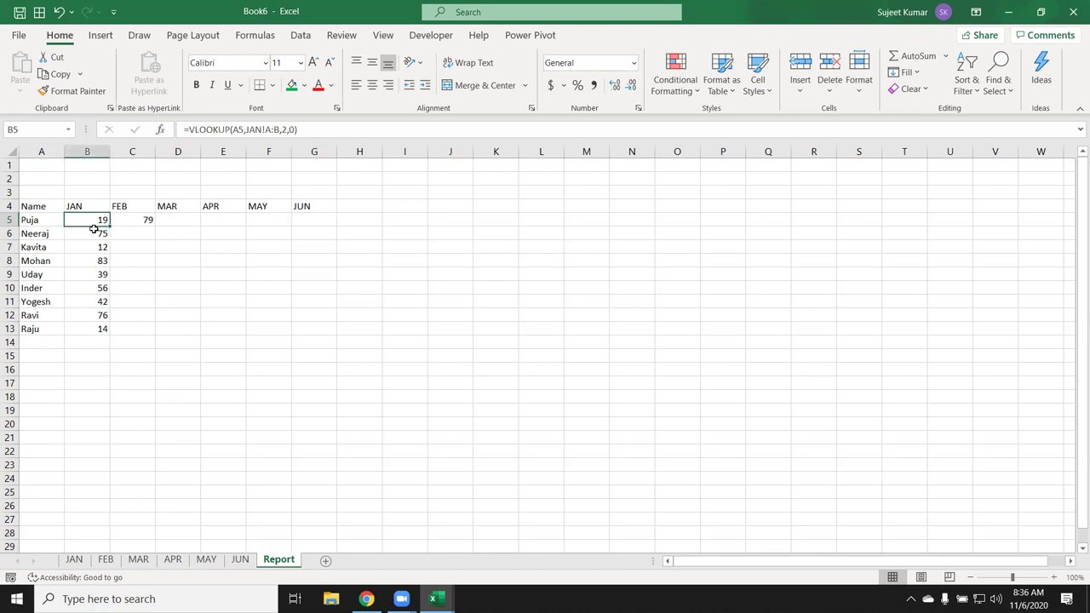
{"action": "double_click", "coordinate": [96, 232]}
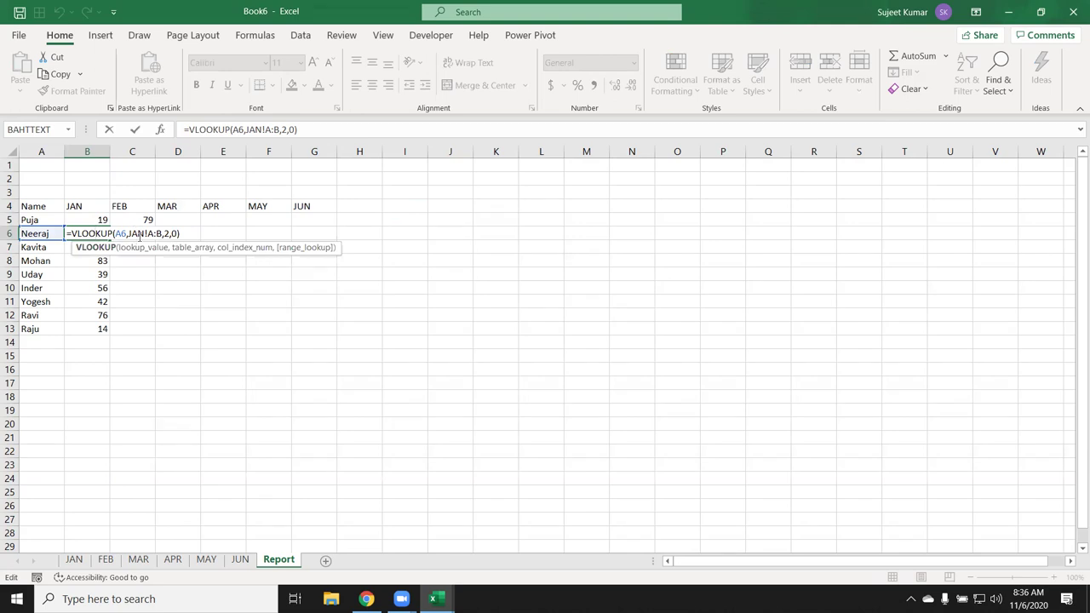
{"action": "double_click", "coordinate": [138, 232]}
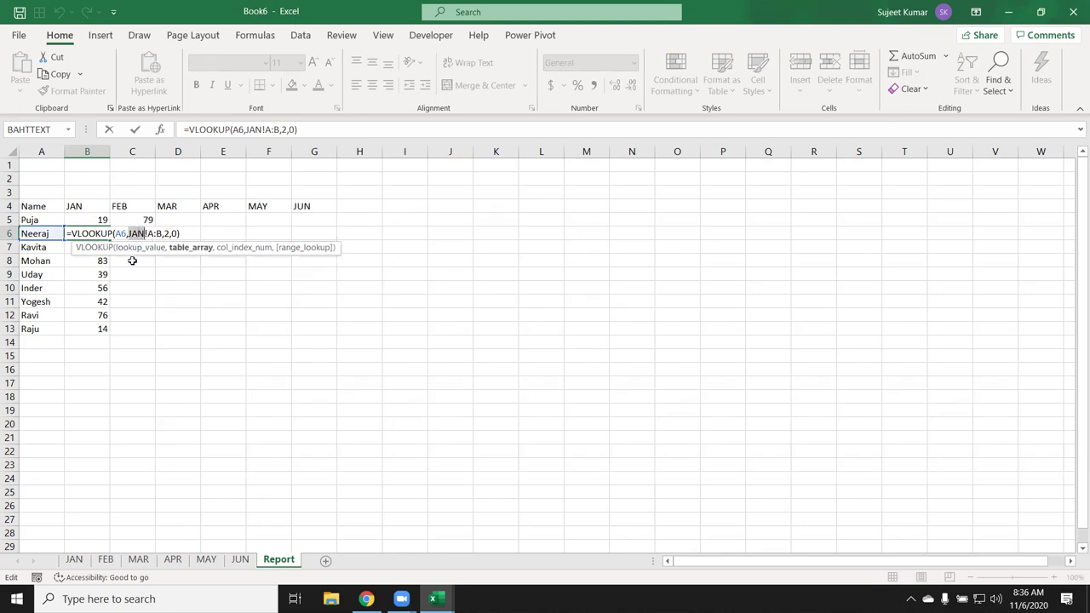
{"action": "key", "text": "Escape"}
{"action": "double_click", "coordinate": [147, 219]}
{"action": "double_click", "coordinate": [182, 220]}
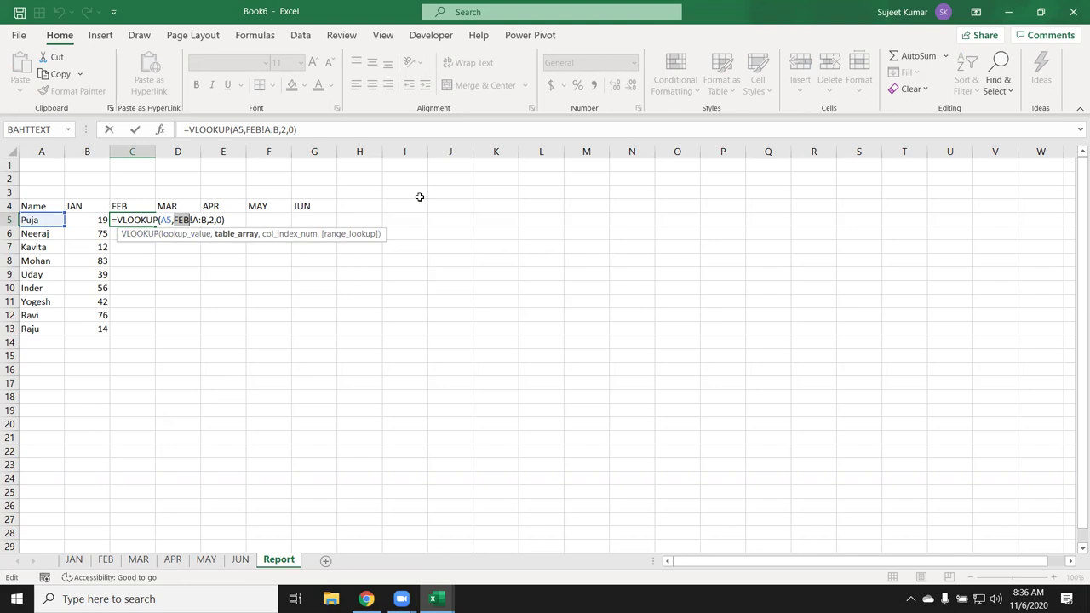
{"action": "key", "text": "Escape"}
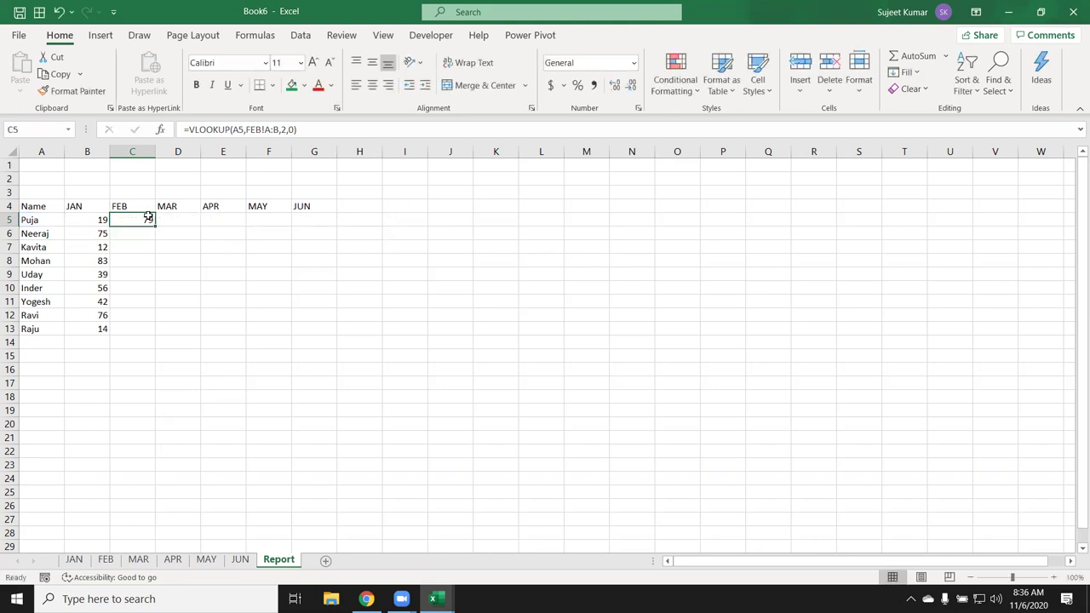
- Clear the FEB result in C5 and the JAN values in B6:B13
{"action": "key", "text": "Delete"}
{"action": "key", "text": "Down"}
{"action": "key", "text": "Left"}
{"action": "key", "text": "ctrl+shift+Down"}
{"action": "key", "text": "Delete"}
{"action": "key", "text": "Up"}
- Rewrite B5 as =VLOOKUP(A5,B4&"!A:B",2,0), which returns #VALUE!
{"action": "key", "text": "F2"}
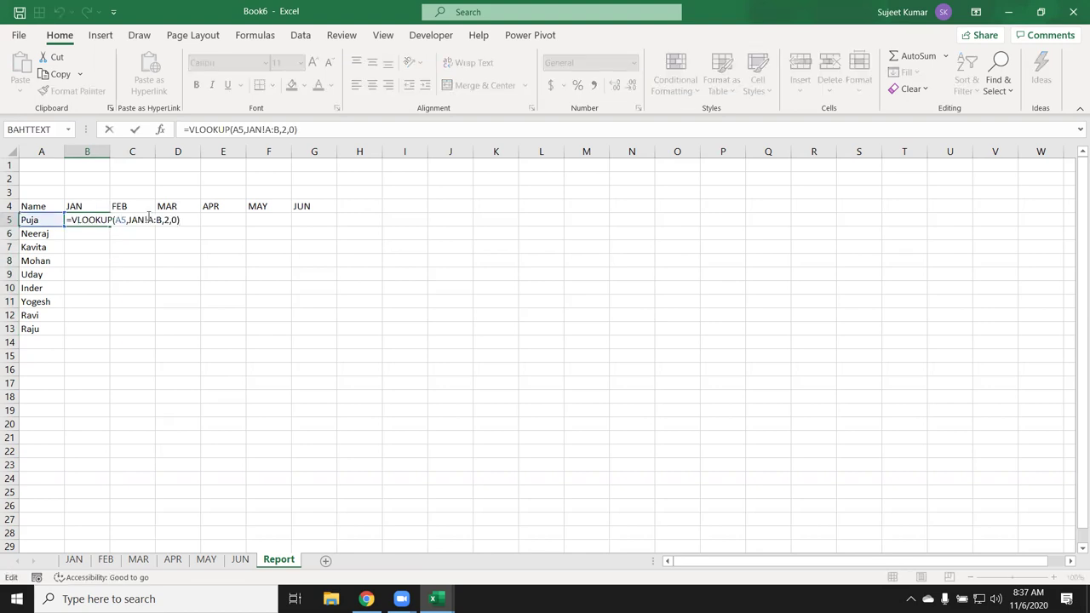
{"action": "key", "text": "Left"}
{"action": "key", "text": "Left"}
{"action": "key", "text": "Left"}
{"action": "key", "text": "Left"}
{"action": "key", "text": "Left"}
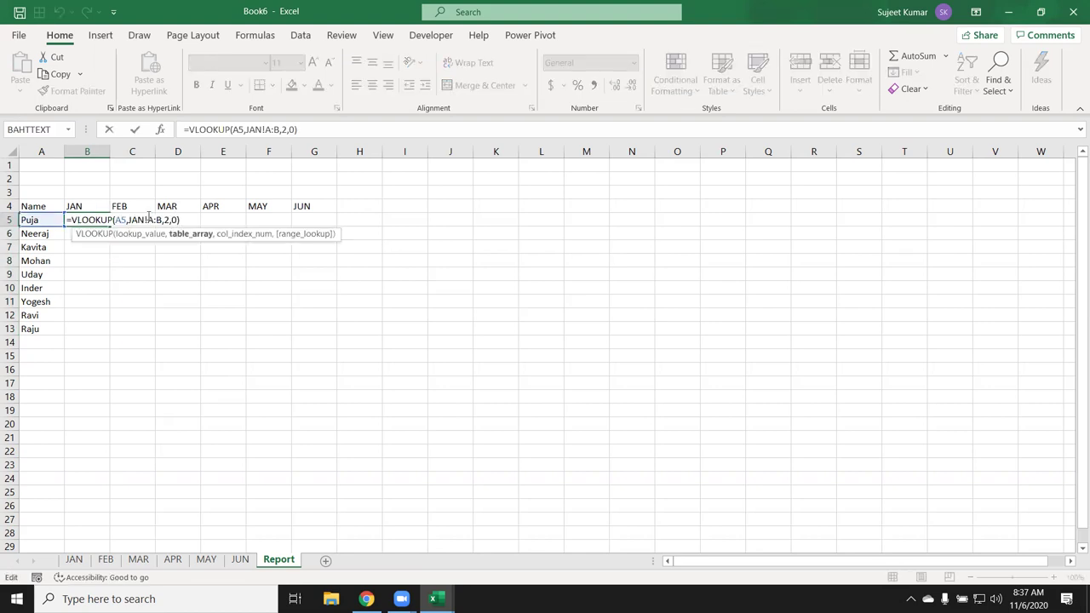
{"action": "key", "text": "Delete"}
{"action": "key", "text": "Delete"}
{"action": "key", "text": "Delete"}
{"action": "left_click", "coordinate": [91, 205]}
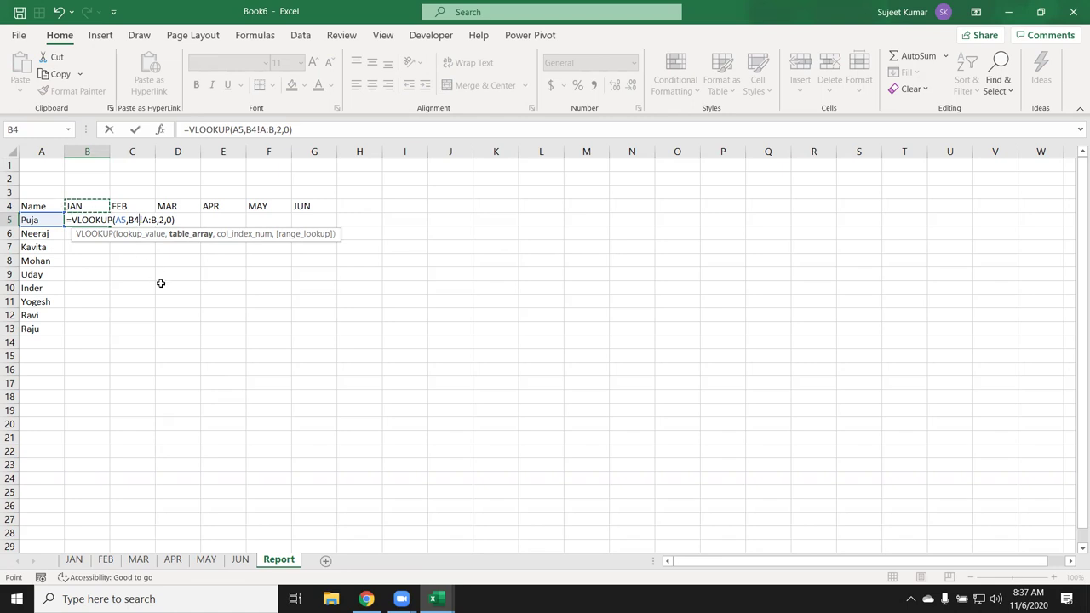
{"action": "type", "text": "&"}
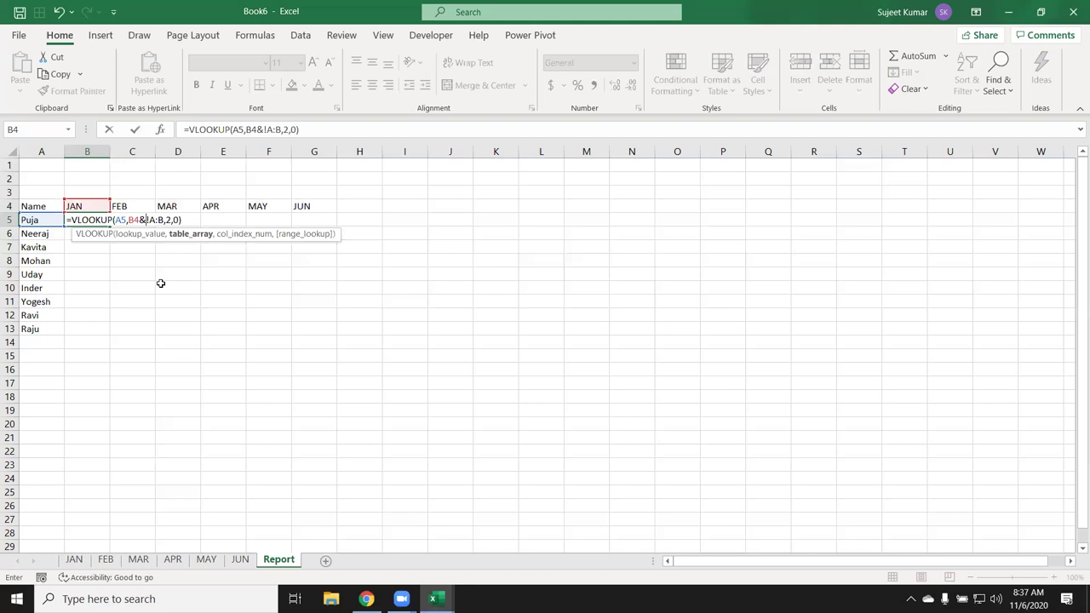
{"action": "type", "text": "\""}
{"action": "left_click", "coordinate": [171, 220]}
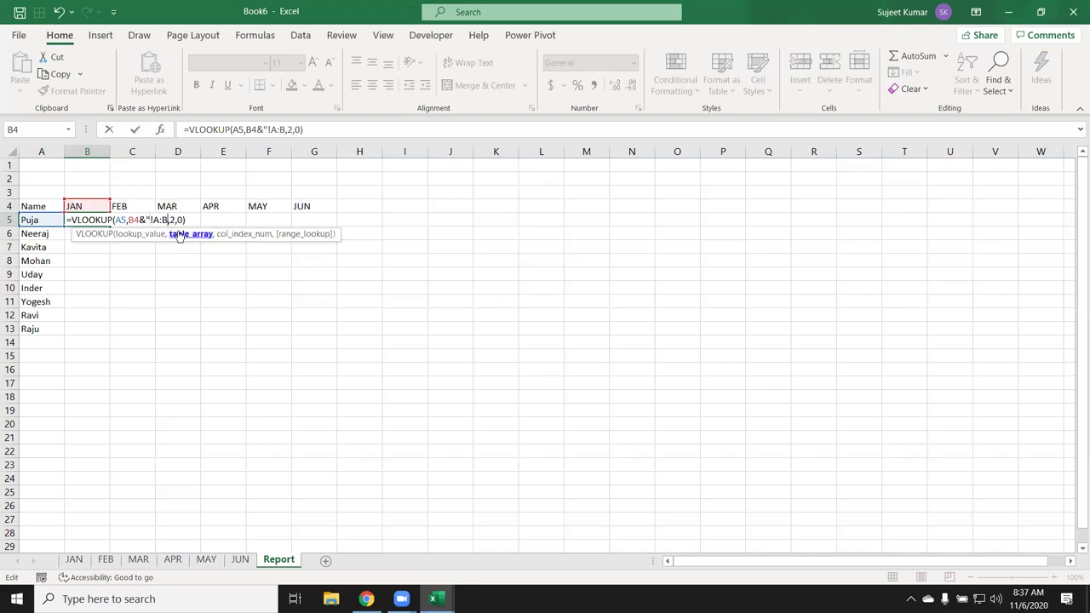
{"action": "type", "text": "\""}
{"action": "left_click_drag", "start_coordinate": [127, 219], "coordinate": [163, 220]}
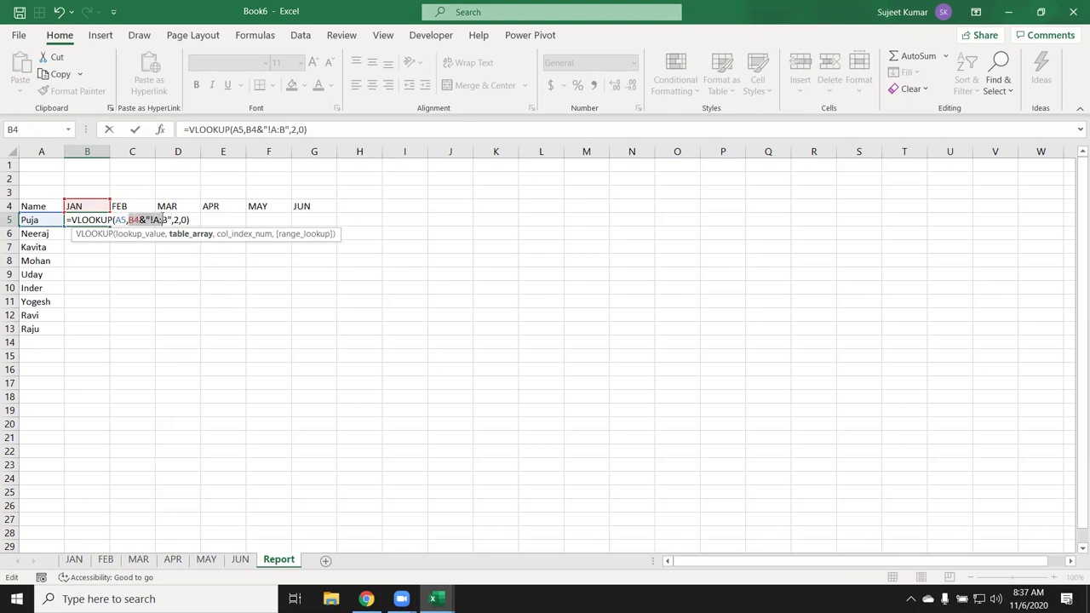
{"action": "key", "text": "Return"}
{"action": "left_click", "coordinate": [90, 220]}
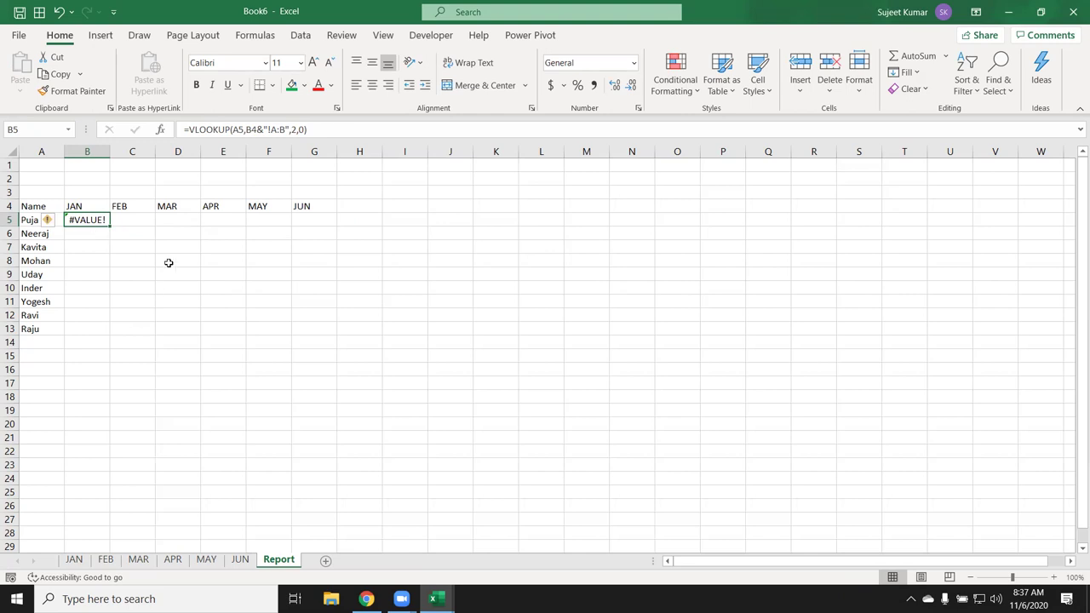
{"action": "left_click", "coordinate": [255, 35]}
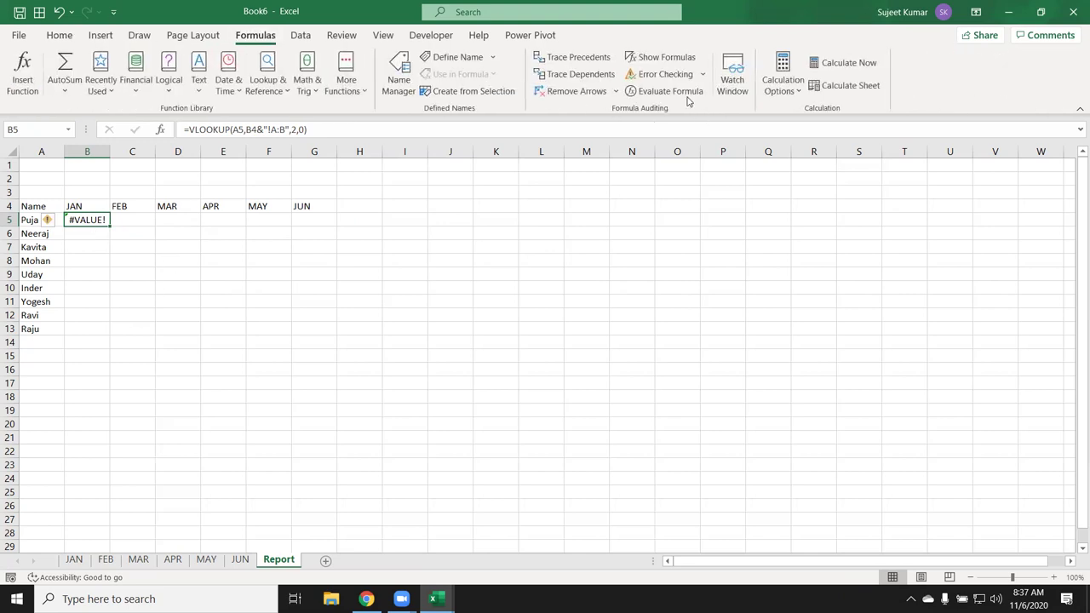
{"action": "left_click", "coordinate": [686, 94]}
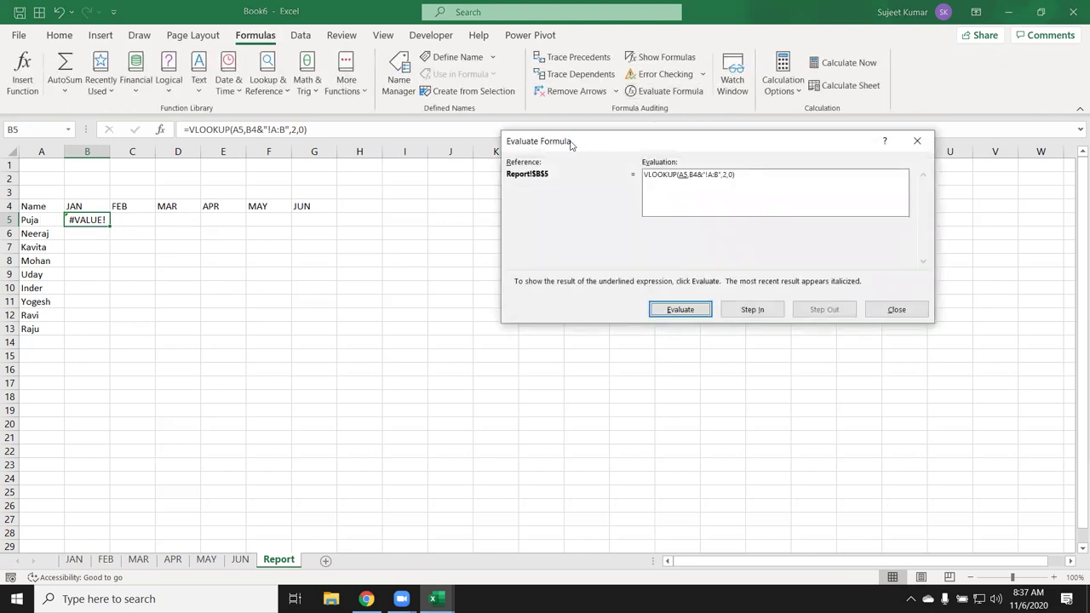
{"action": "left_click_drag", "start_coordinate": [578, 145], "coordinate": [200, 290]}
{"action": "left_click", "coordinate": [302, 455]}
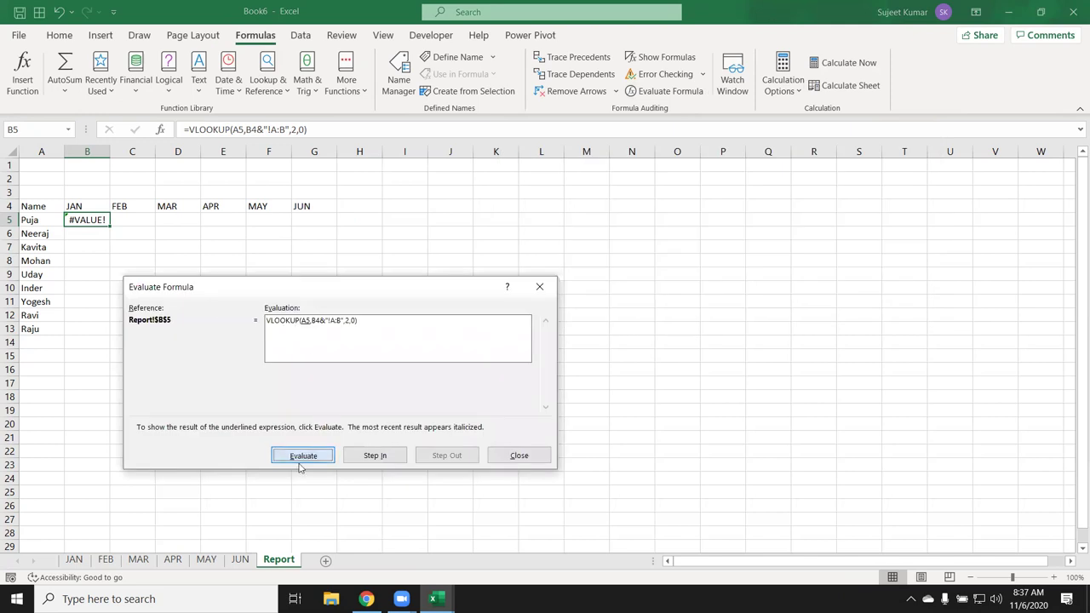
{"action": "left_click", "coordinate": [310, 460]}
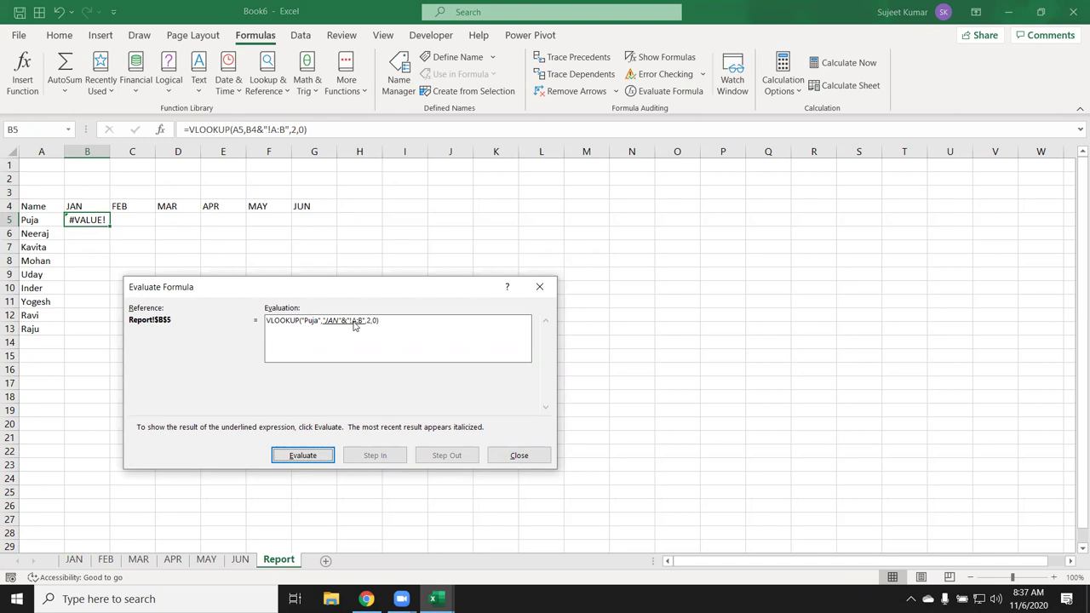
{"action": "left_click", "coordinate": [302, 458]}
- Wrap B4&"!A:B" in INDIRECT so B5's lookup returns 19
{"action": "left_click", "coordinate": [519, 455]}
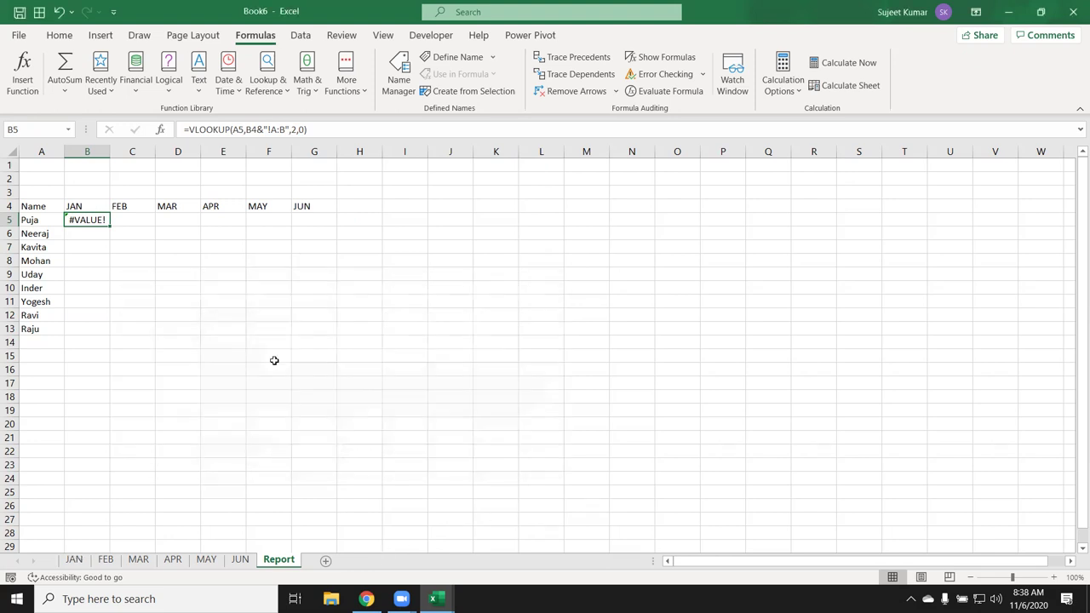
{"action": "key", "text": "F2"}
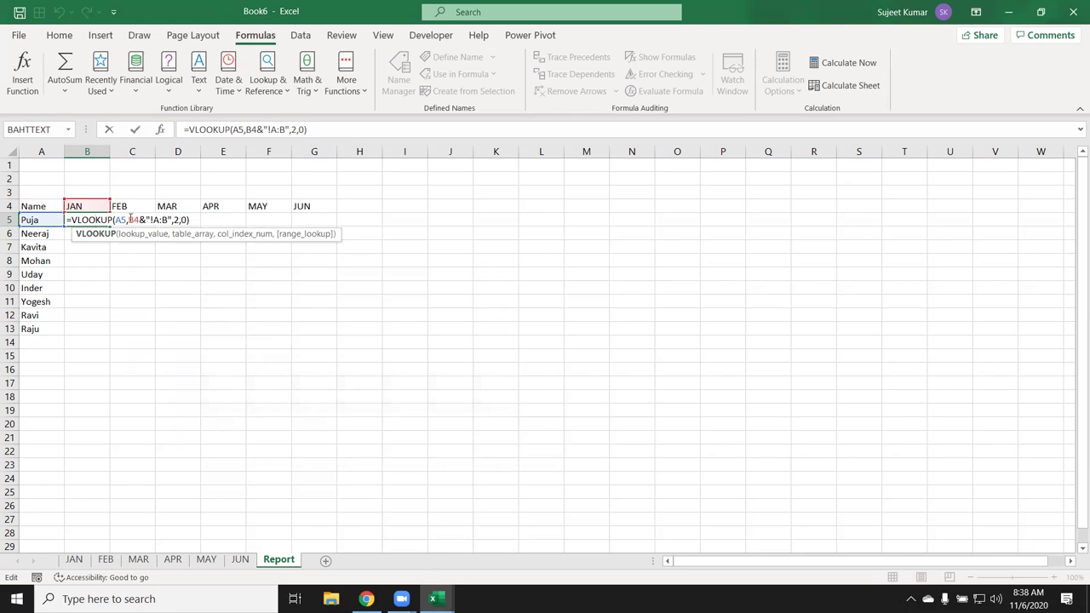
{"action": "left_click", "coordinate": [130, 219]}
{"action": "type", "text": "in"}
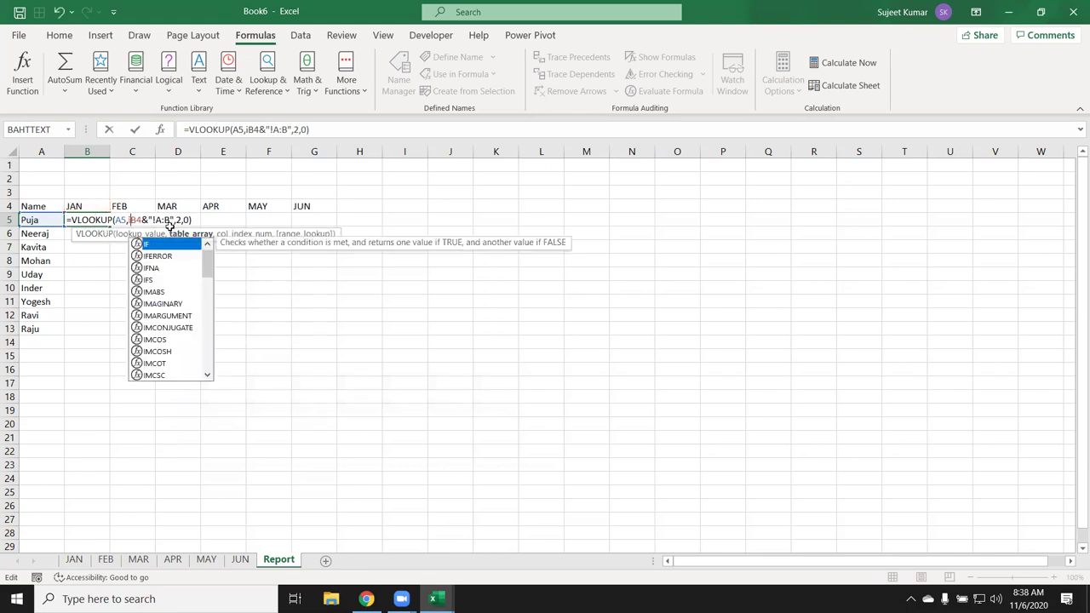
{"action": "key", "text": "Down"}
{"action": "key", "text": "Tab"}
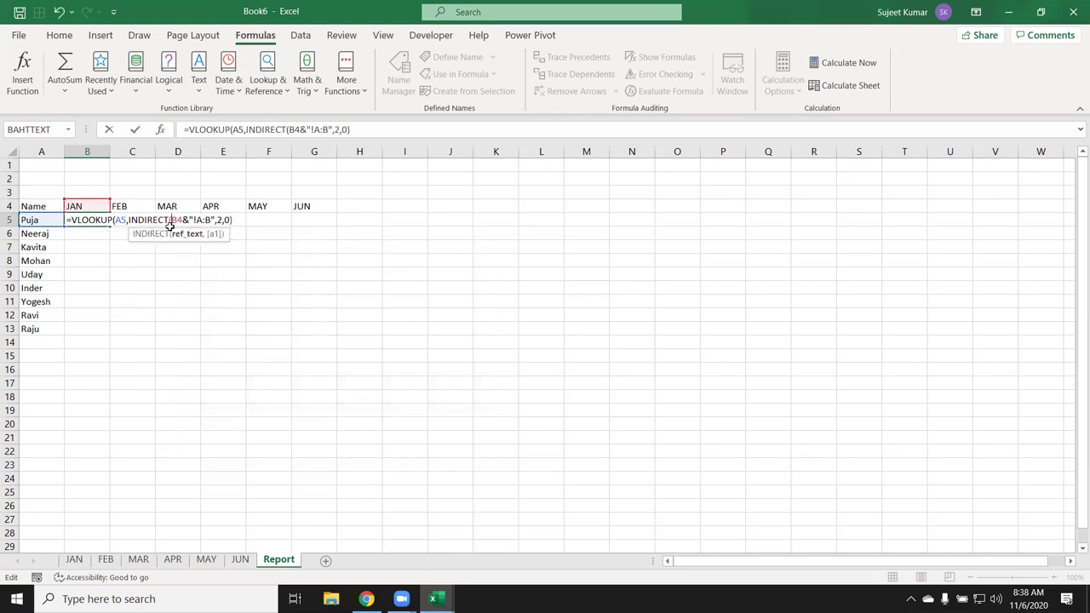
{"action": "left_click", "coordinate": [218, 220]}
{"action": "type", "text": ")"}
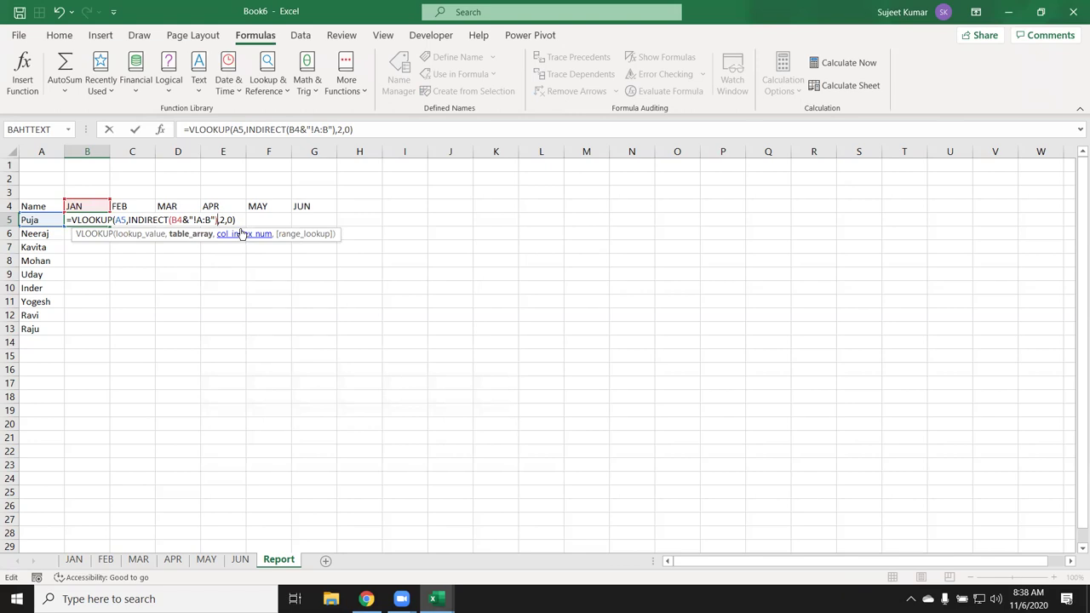
{"action": "key", "text": "Return"}
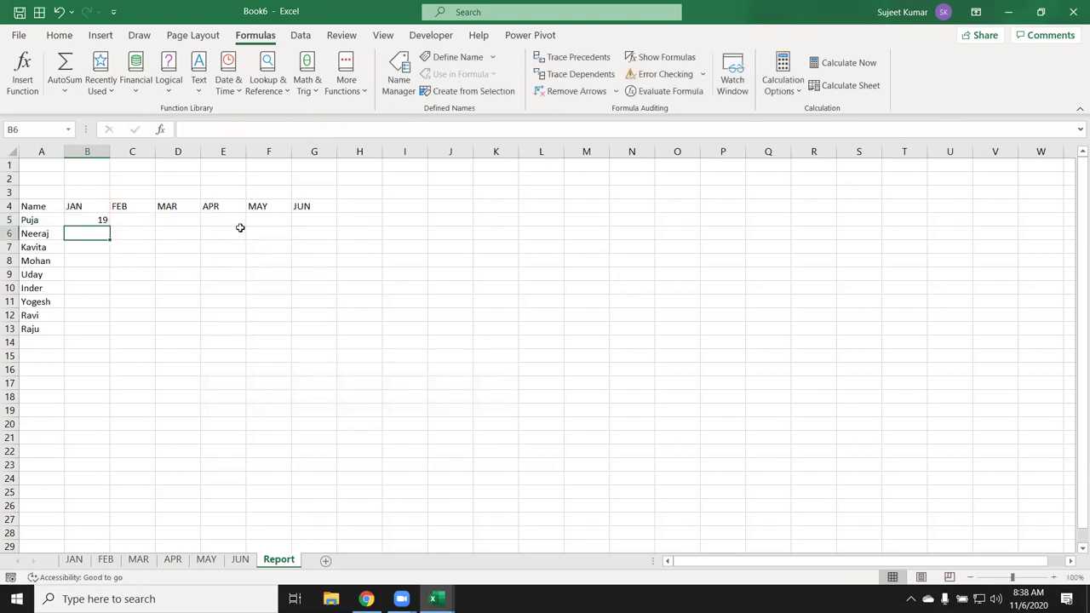
{"action": "left_click", "coordinate": [95, 221]}
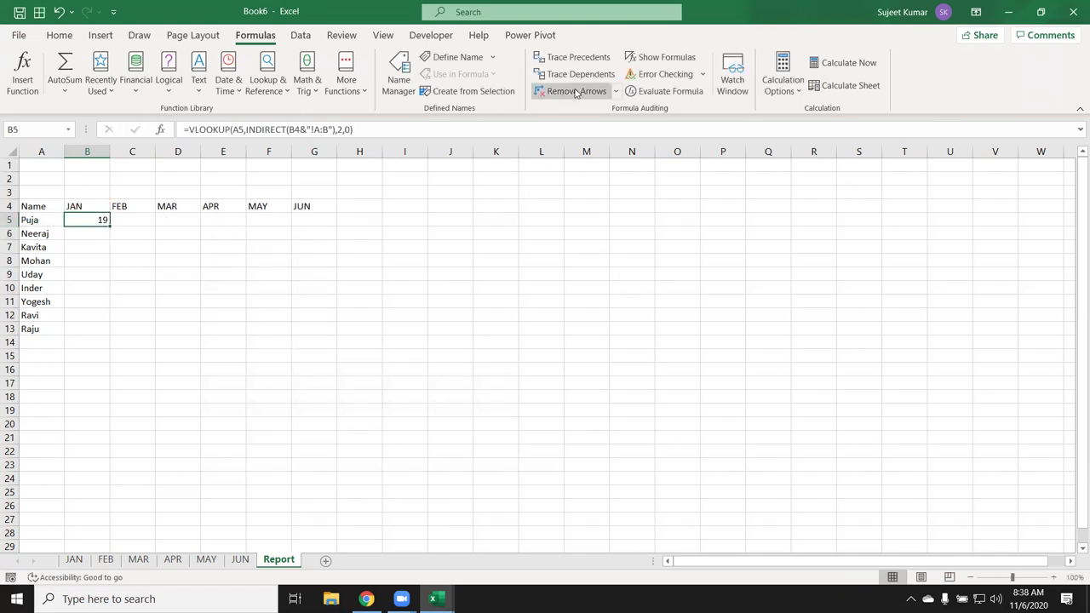
{"action": "left_click", "coordinate": [665, 91]}
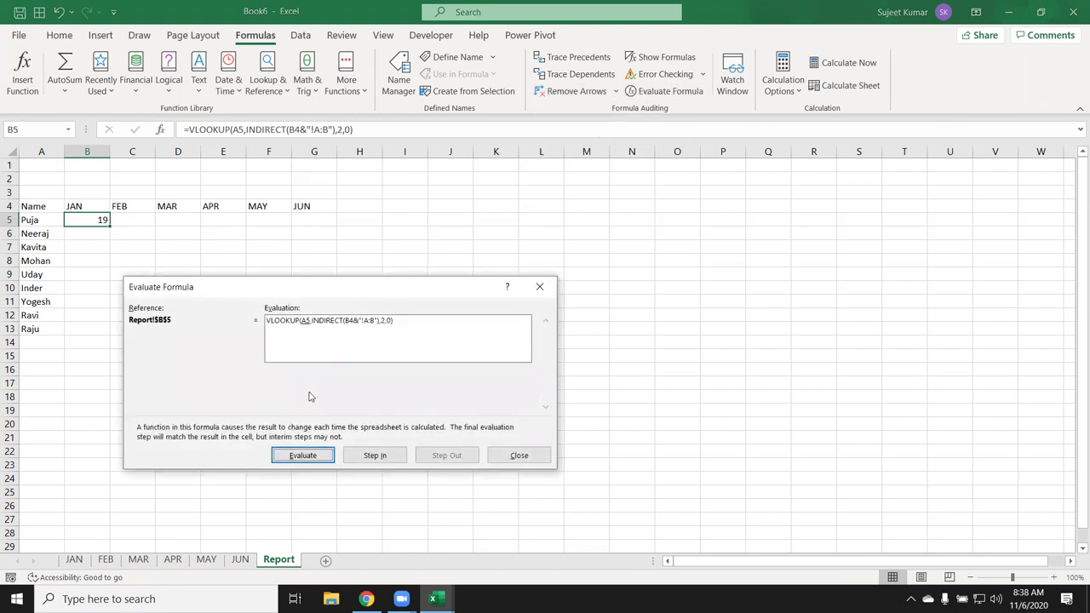
{"action": "left_click", "coordinate": [316, 458]}
{"action": "left_click", "coordinate": [315, 458]}
{"action": "left_click", "coordinate": [317, 457]}
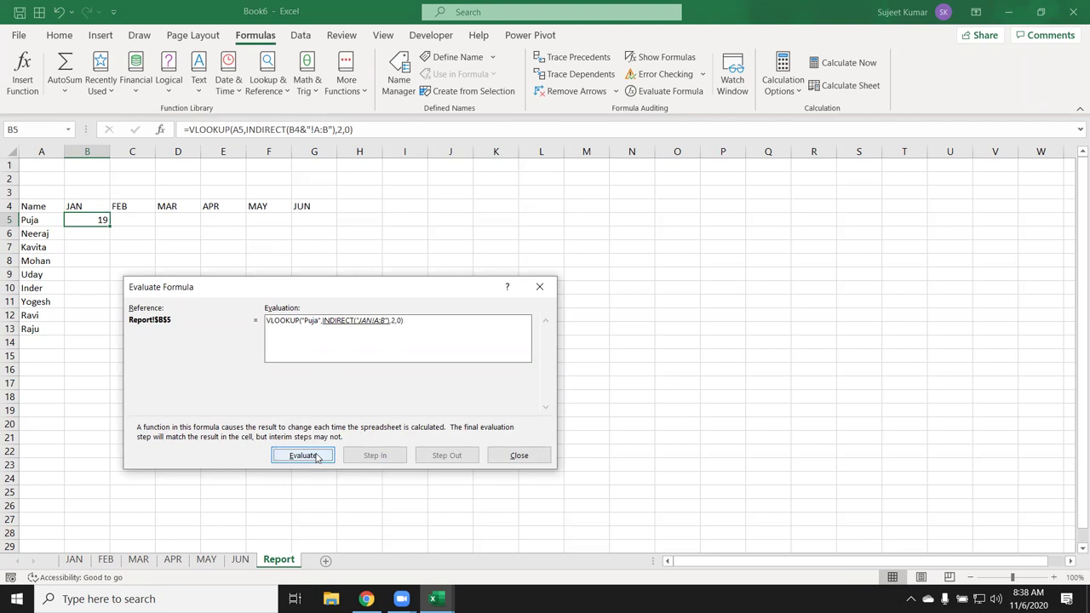
{"action": "left_click", "coordinate": [316, 457]}
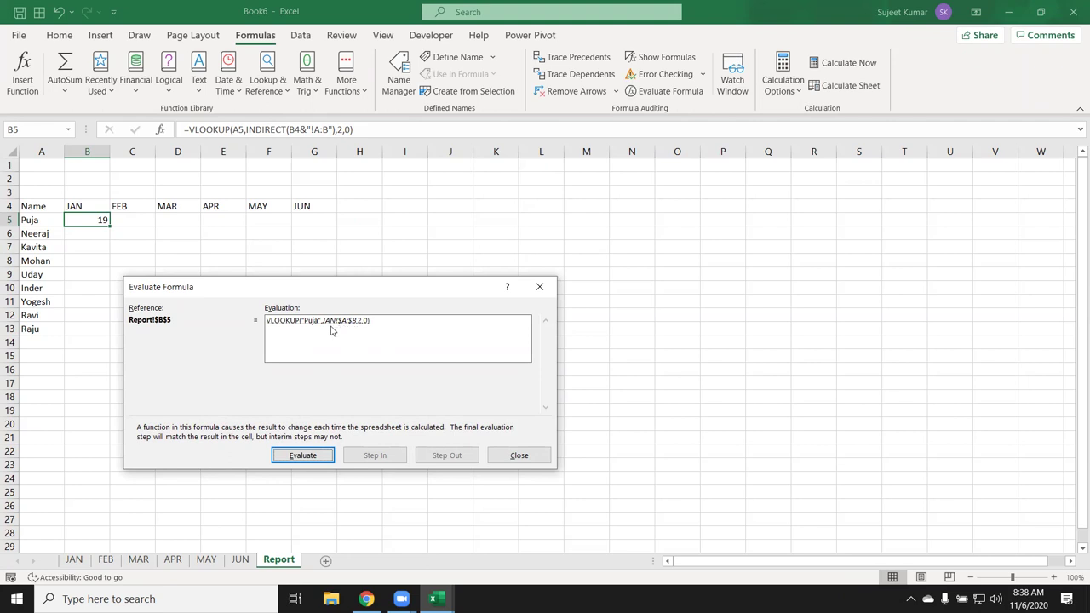
{"action": "left_click", "coordinate": [303, 456]}
{"action": "key", "text": "Escape"}
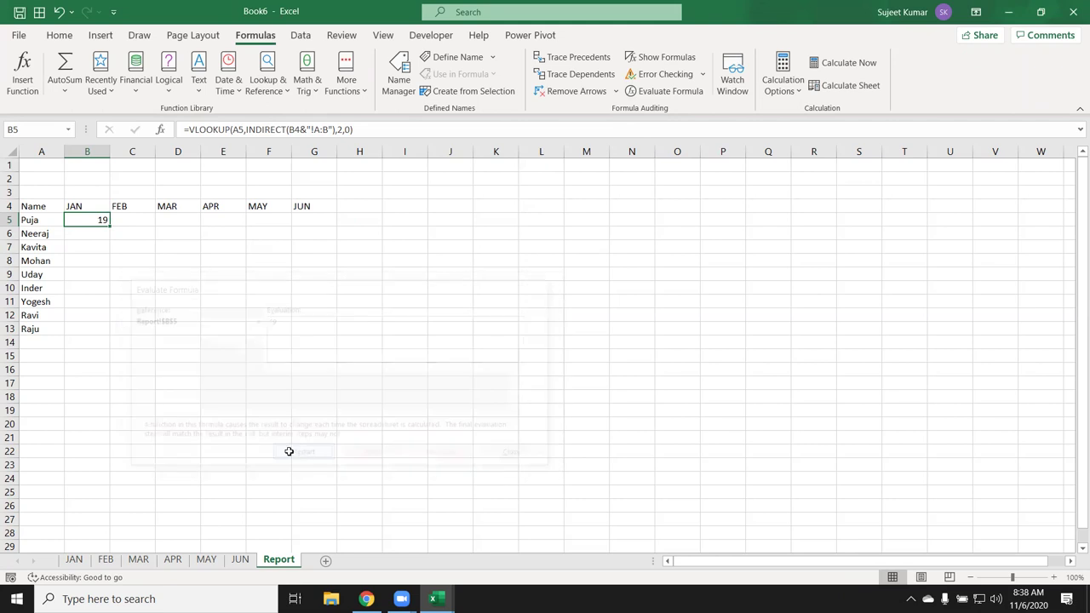
- Lock references so B5 reads =VLOOKUP($A5,INDIRECT(B$4&"!A:B"),2,0)
{"action": "double_click", "coordinate": [99, 220]}
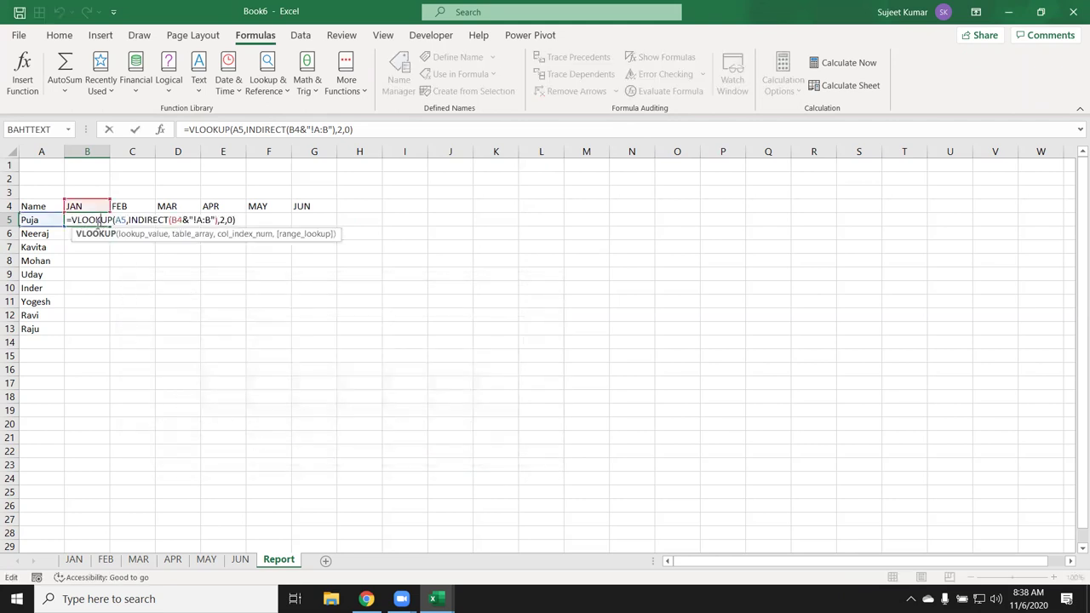
{"action": "type", "text": "$"}
{"action": "left_click", "coordinate": [182, 220]}
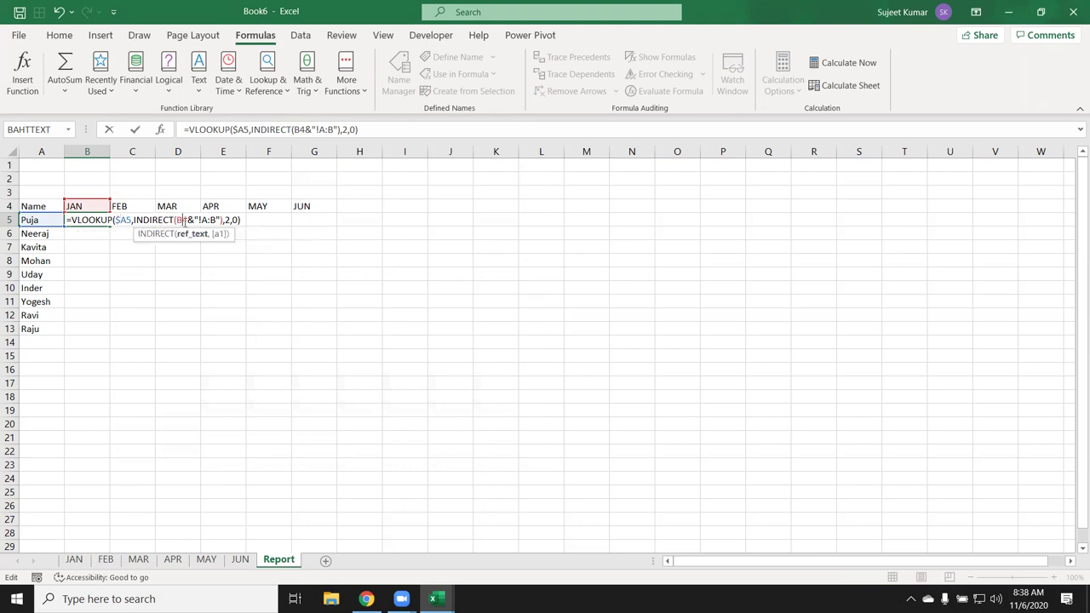
{"action": "type", "text": "$"}
{"action": "key", "text": "Return"}
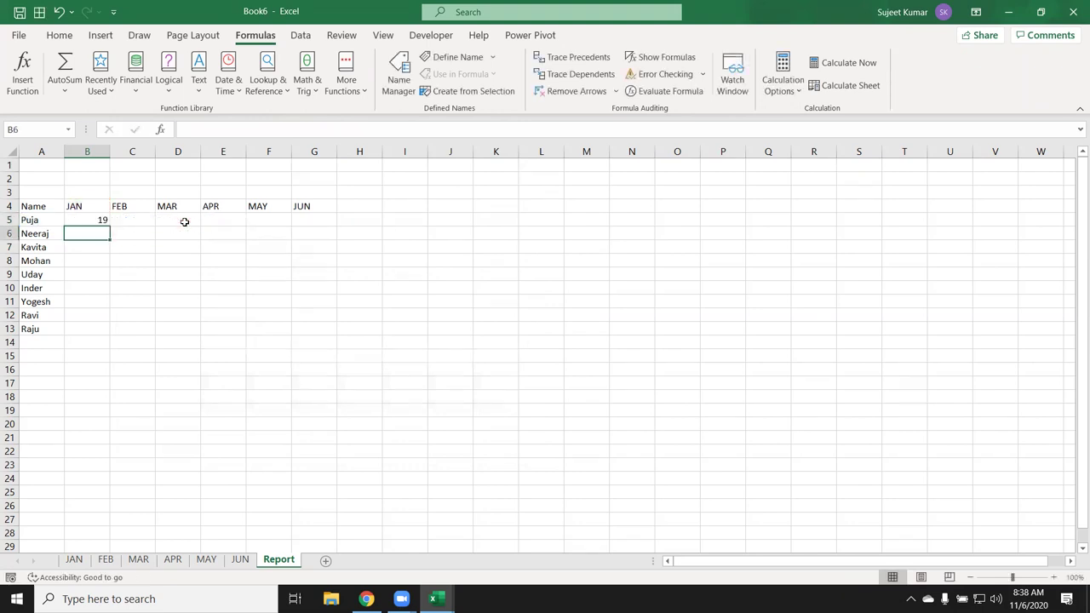
- Fill the B5 formula across and down B5:G13 with Ctrl+R and Ctrl+D
{"action": "mouse_move", "coordinate": [81, 219]}
{"action": "left_mouse_down"}
{"action": "mouse_move", "coordinate": [306, 316]}
{"action": "mouse_move", "coordinate": [299, 328]}
{"action": "left_mouse_up"}
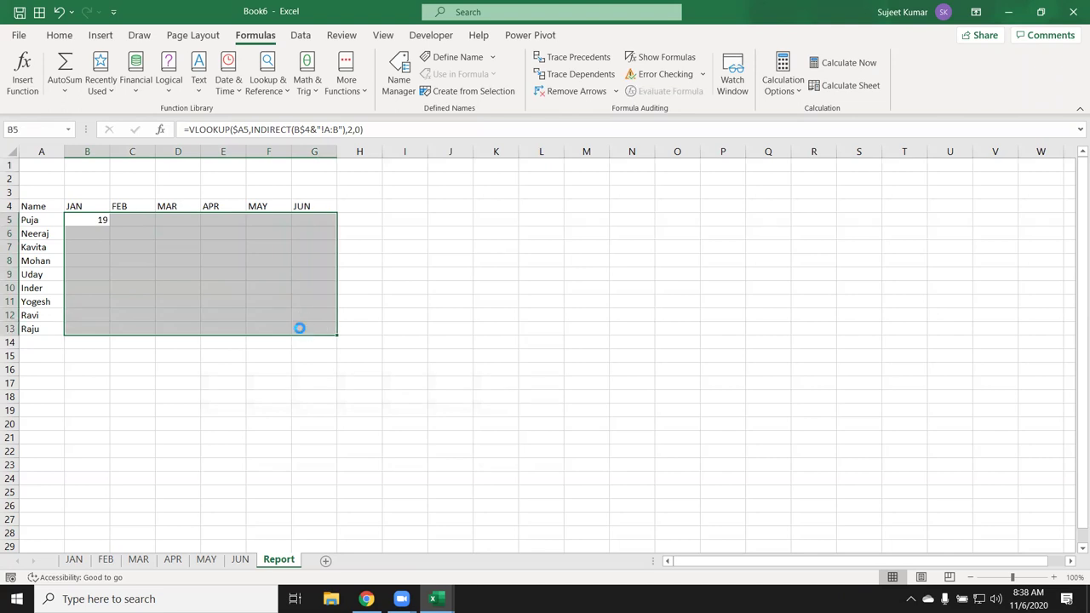
{"action": "key", "text": "ctrl+r"}
{"action": "key", "text": "ctrl+d"}
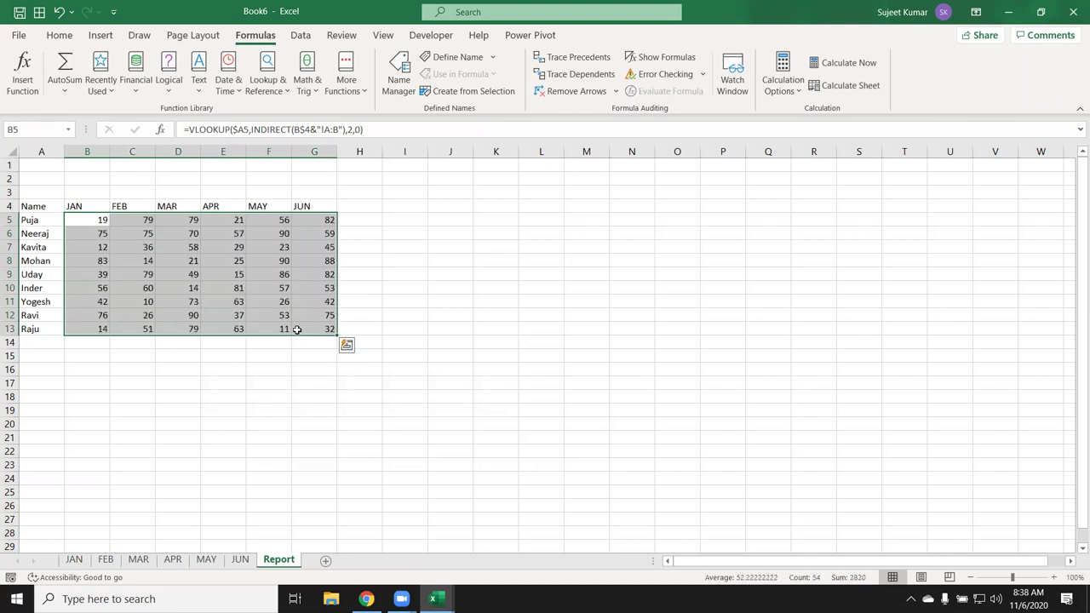
{"action": "left_click", "coordinate": [359, 209]}
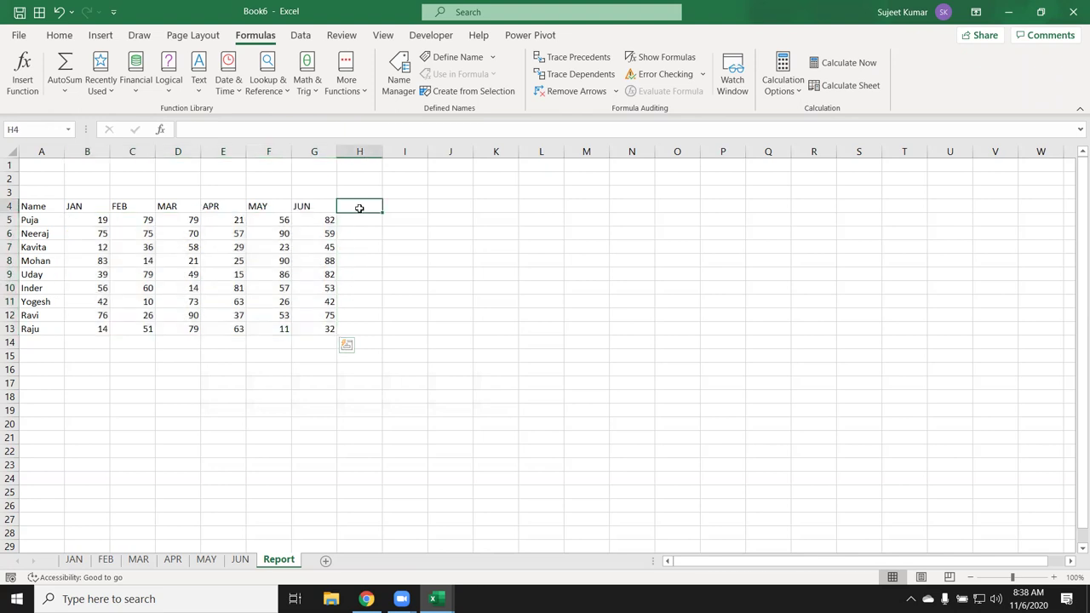
- Append ' Month' to the JAN sheet tab, making it 'JAN Month'
{"action": "left_click_drag", "start_coordinate": [357, 224], "coordinate": [349, 330]}
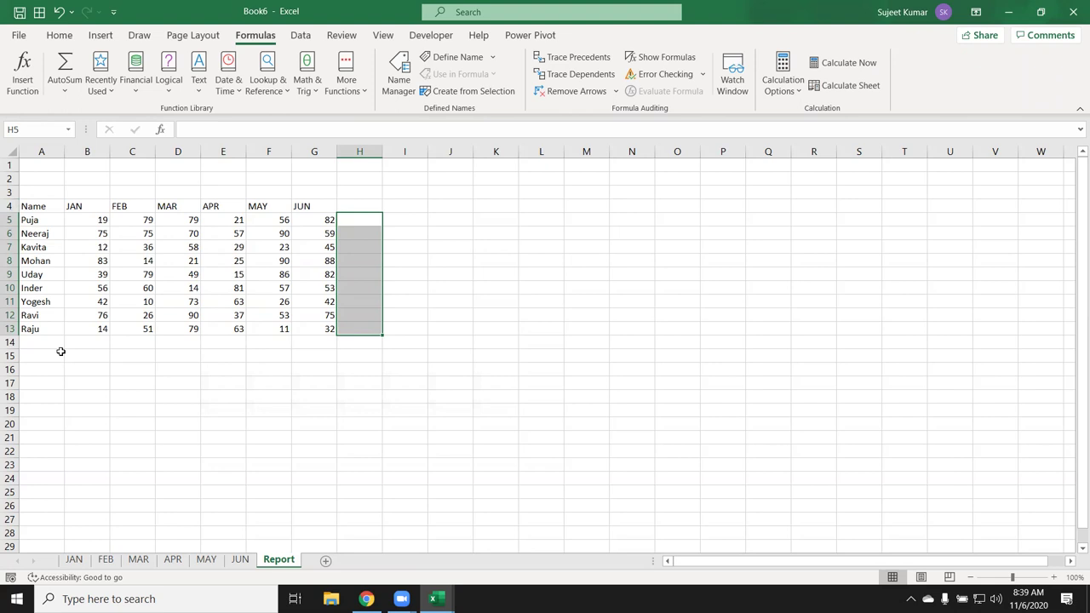
{"action": "left_click", "coordinate": [78, 559]}
{"action": "double_click", "coordinate": [80, 560]}
{"action": "key", "text": "Right"}
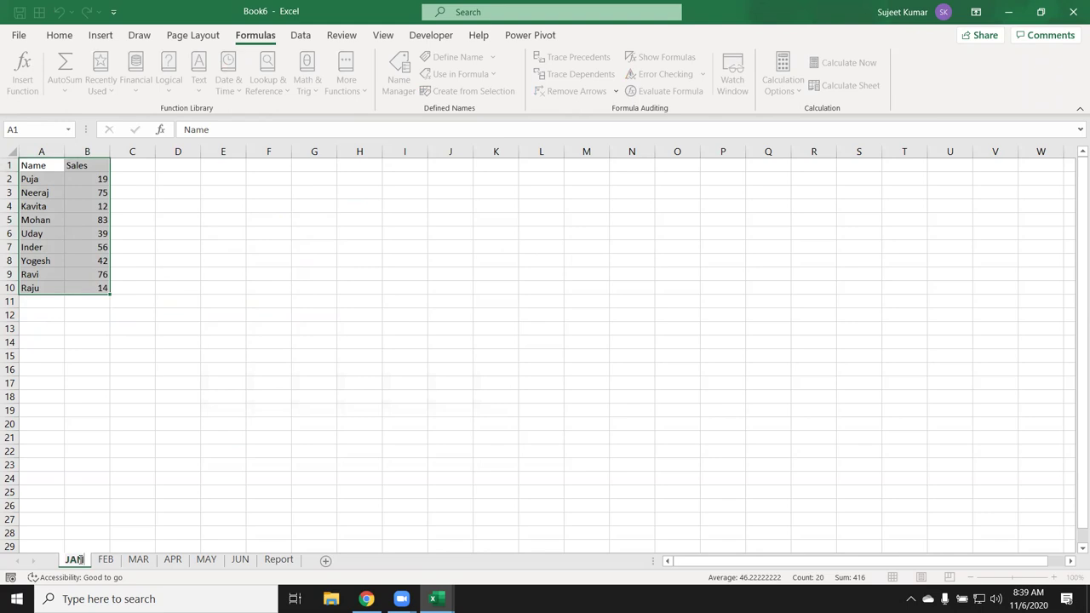
{"action": "type", "text": "Month"}
{"action": "key", "text": "Return"}
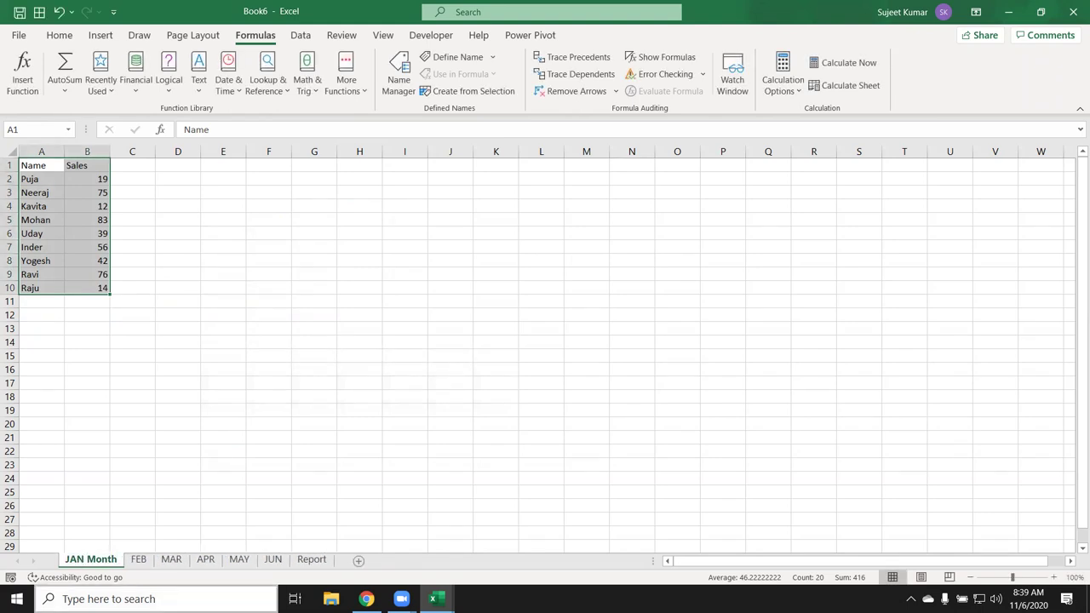
- Change the Report sheet's B4 header to 'JAN Month'
{"action": "left_click", "coordinate": [321, 565]}
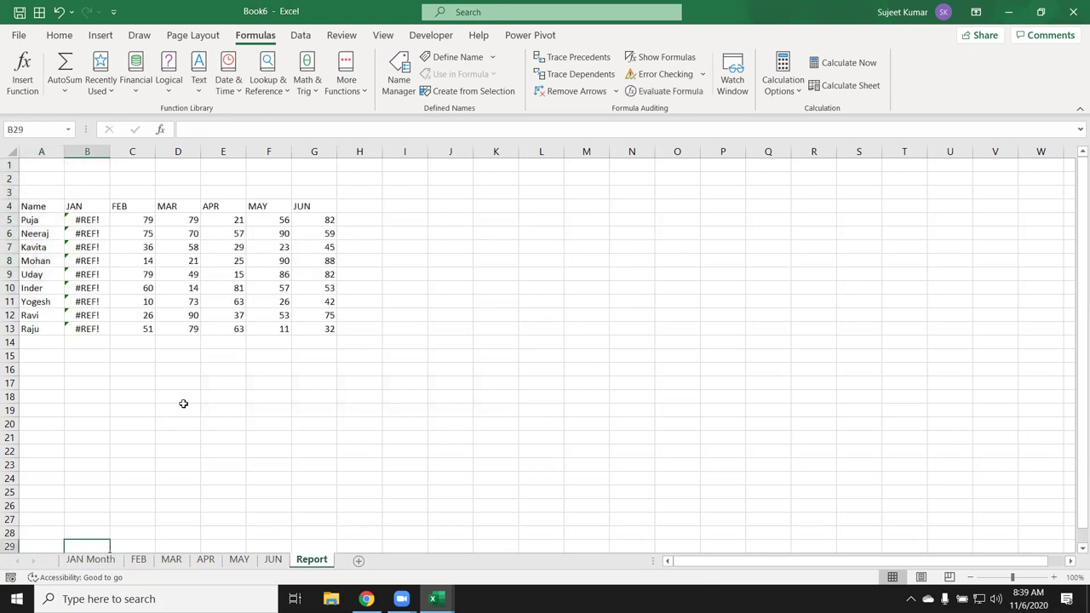
{"action": "left_click", "coordinate": [85, 207]}
{"action": "double_click", "coordinate": [85, 208]}
{"action": "type", "text": "Mont"}
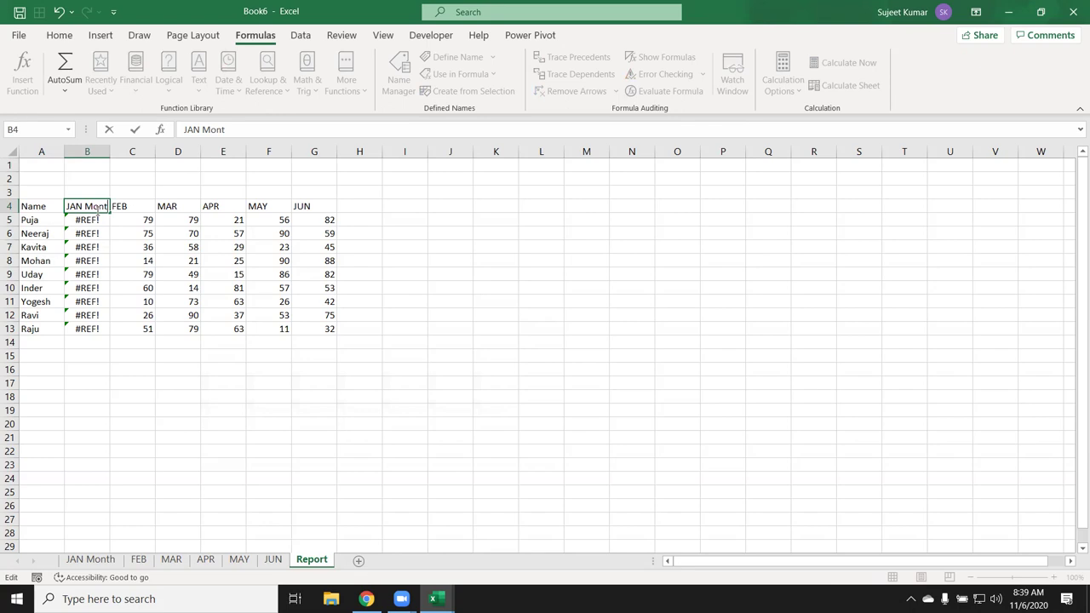
{"action": "type", "text": "h"}
{"action": "key", "text": "Return"}
{"action": "left_click", "coordinate": [98, 213]}
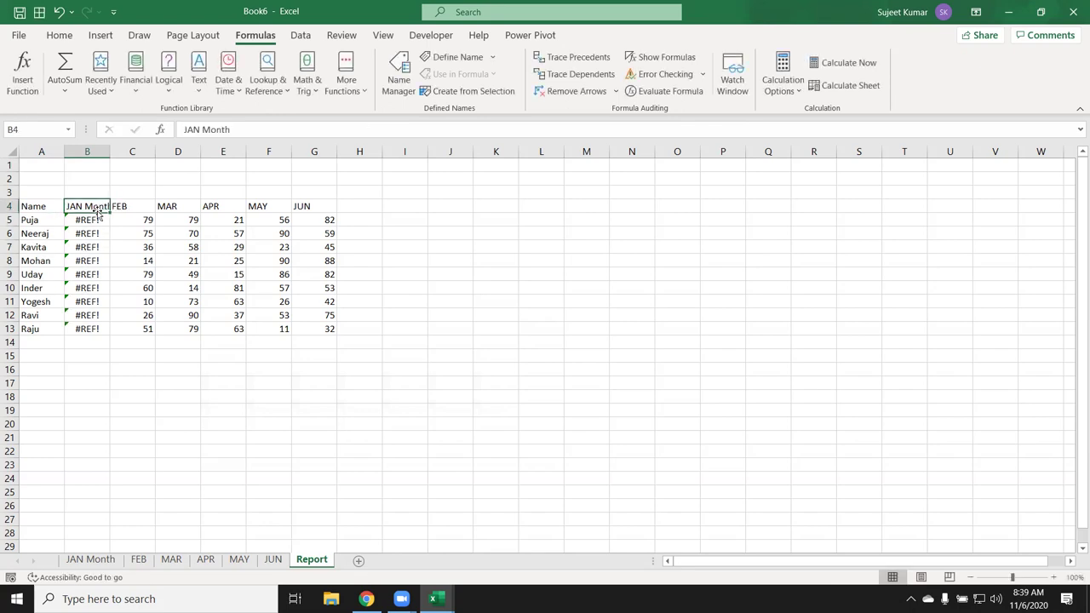
- Enter ='JAN Month'!B12 in E19 as a cross-sheet reference
{"action": "left_click", "coordinate": [198, 409]}
{"action": "type", "text": "="}
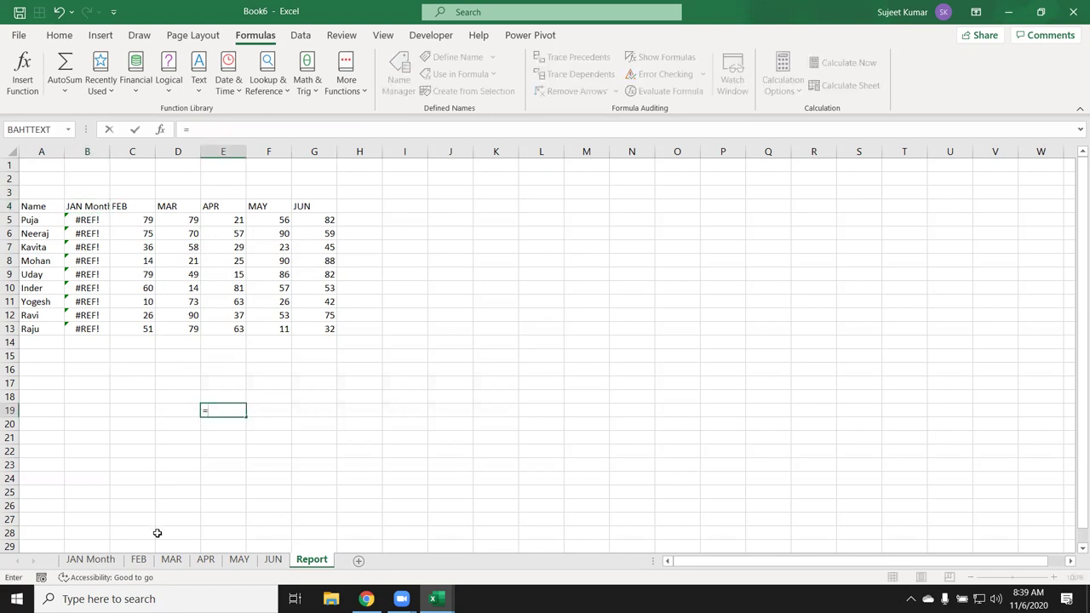
{"action": "left_click", "coordinate": [100, 560]}
{"action": "left_click", "coordinate": [81, 316]}
{"action": "key", "text": "Return"}
{"action": "left_click", "coordinate": [224, 410]}
{"action": "double_click", "coordinate": [226, 411]}
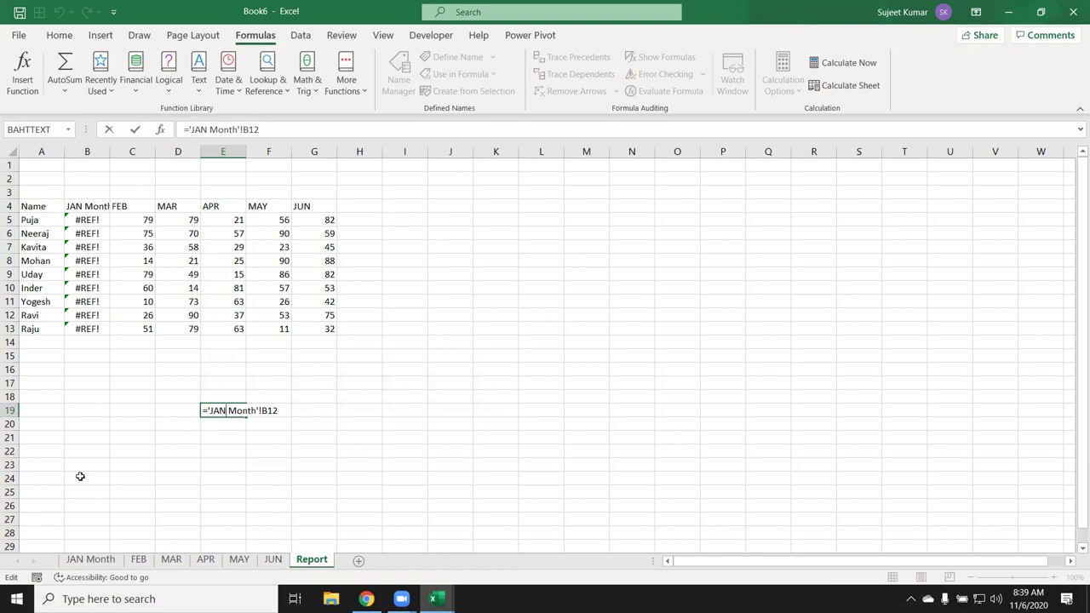
{"action": "left_click", "coordinate": [84, 560]}
- Rename the JAN Month sheet to JAN_Month with an underscore
{"action": "left_click", "coordinate": [84, 560]}
{"action": "double_click", "coordinate": [84, 562]}
{"action": "left_click", "coordinate": [84, 560]}
{"action": "type", "text": "_"}
{"action": "key", "text": "Return"}
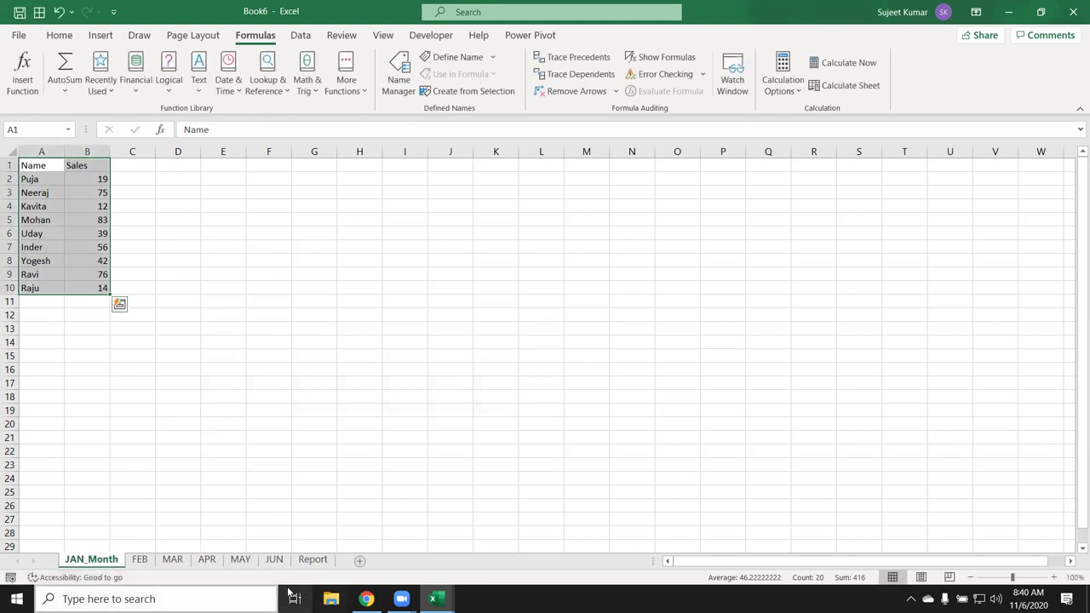
- Change B4 to JAN_Month, autofit column B, and minimize Excel to the desktop
{"action": "left_click", "coordinate": [313, 560]}
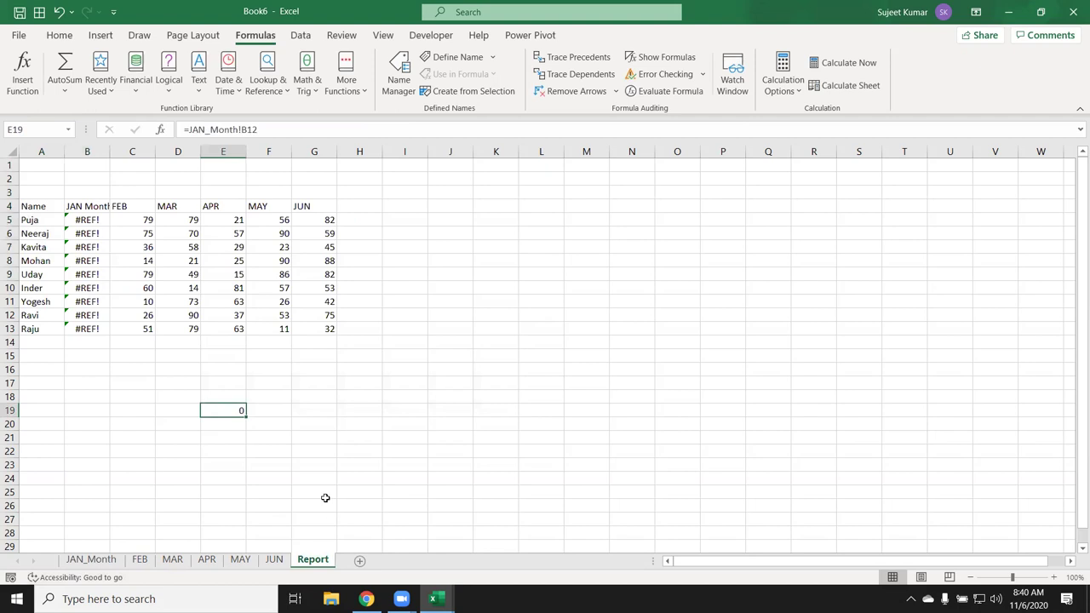
{"action": "double_click", "coordinate": [85, 208]}
{"action": "key", "text": "BackSpace"}
{"action": "type", "text": "_"}
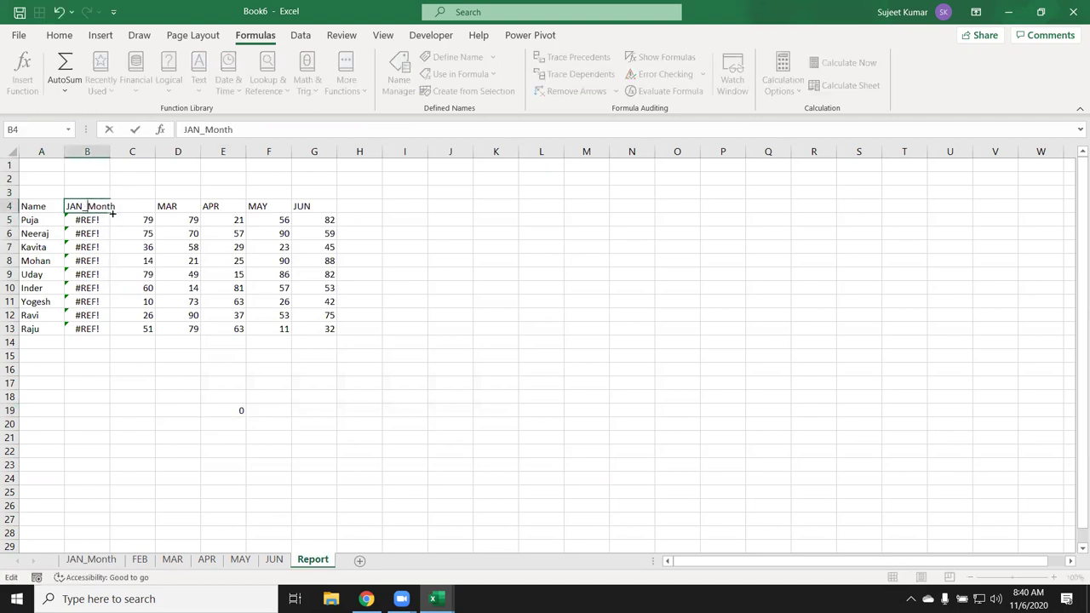
{"action": "key", "text": "Return"}
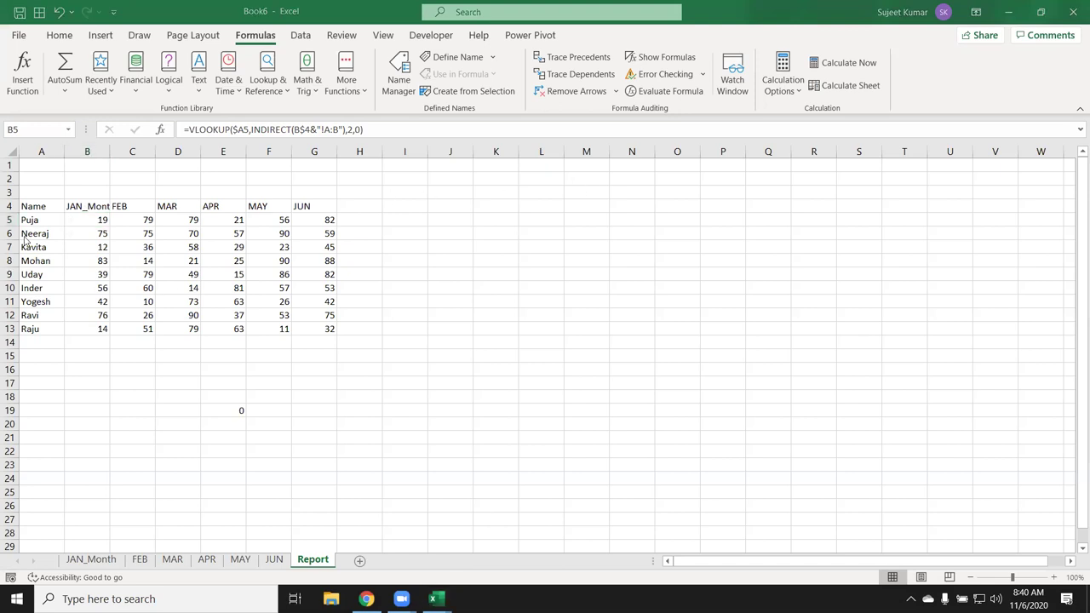
{"action": "double_click", "coordinate": [110, 151]}
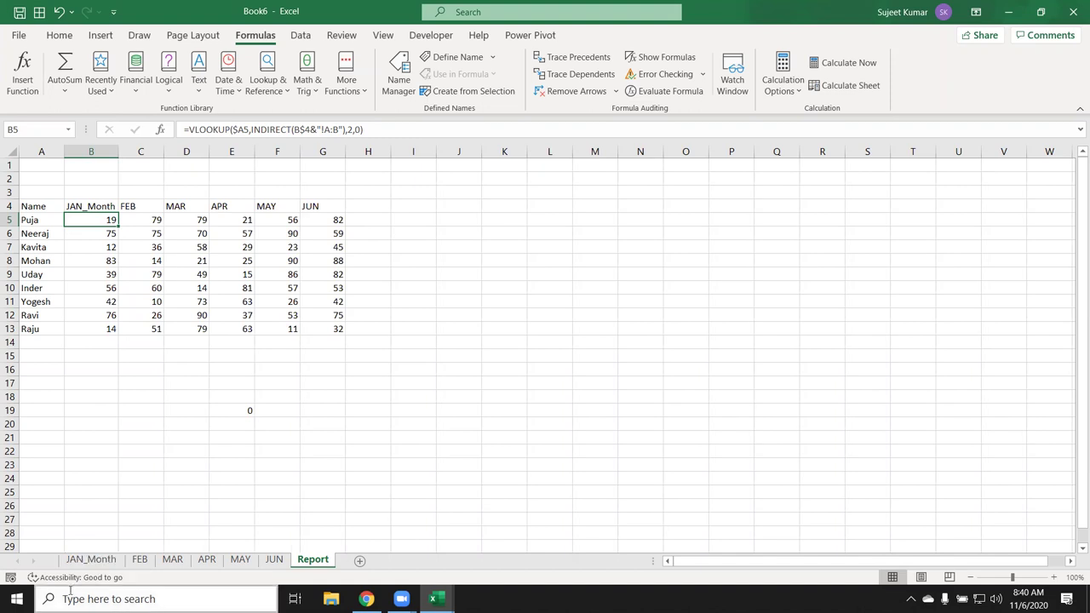
{"action": "key", "text": "super+d"}
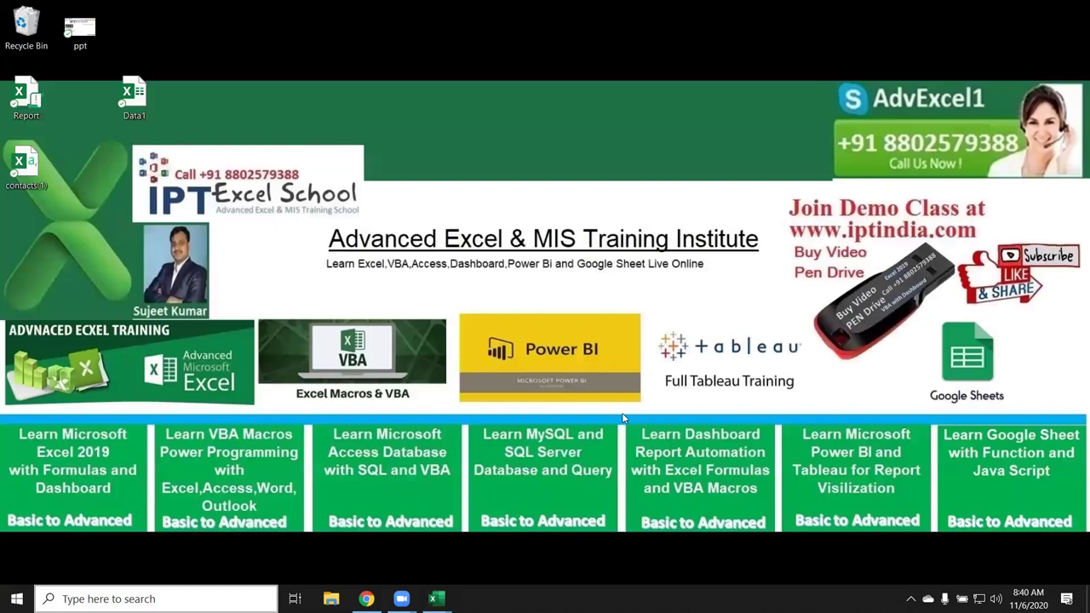
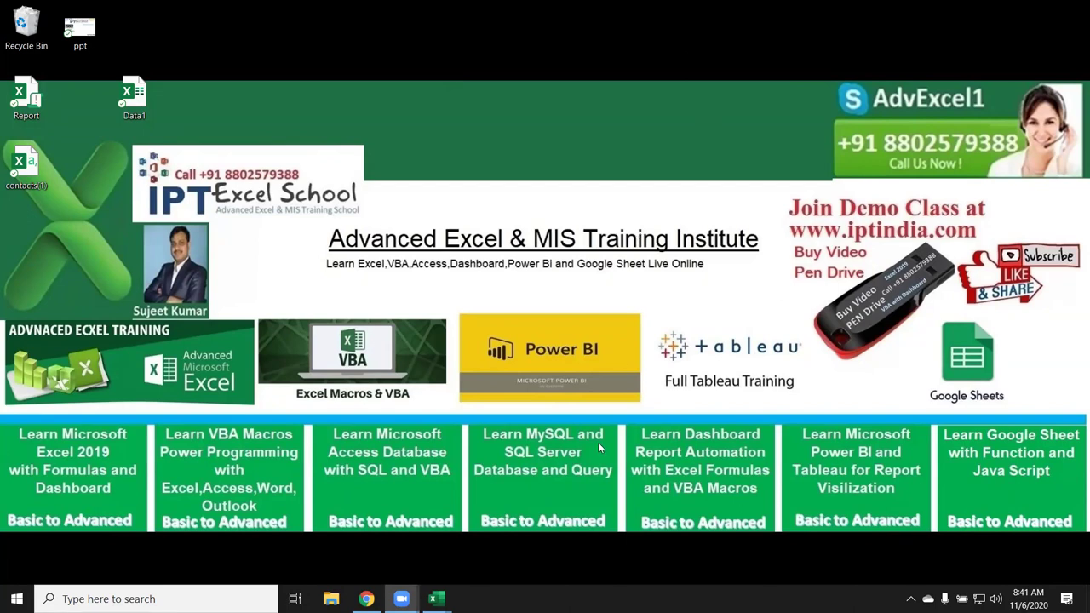
- Bring the Book6 workbook back to the front from the Excel taskbar thumbnails
{"action": "left_click", "coordinate": [436, 599]}
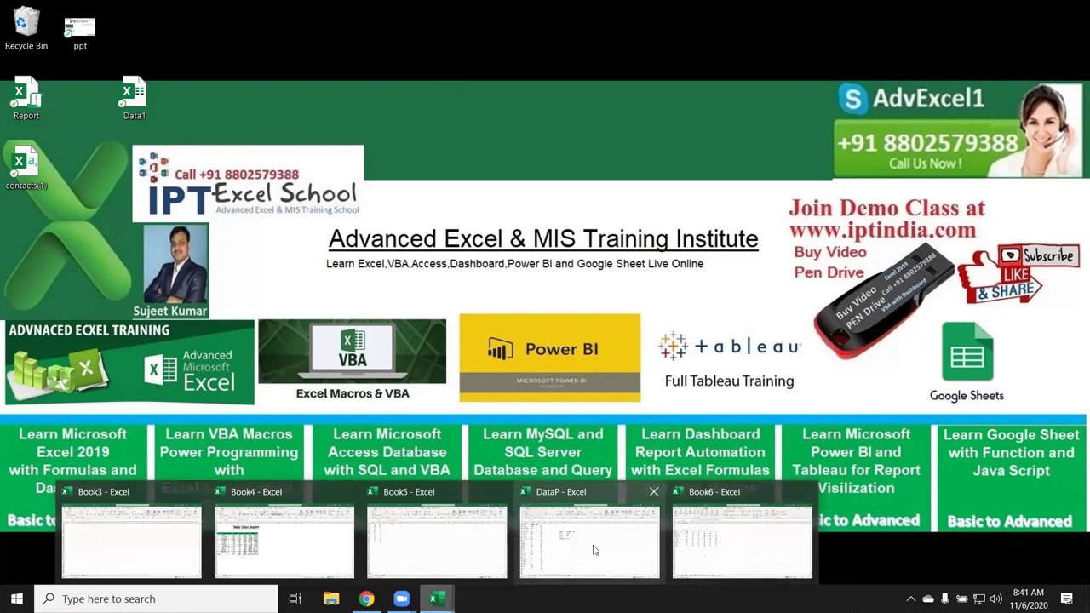
{"action": "left_click", "coordinate": [693, 557]}
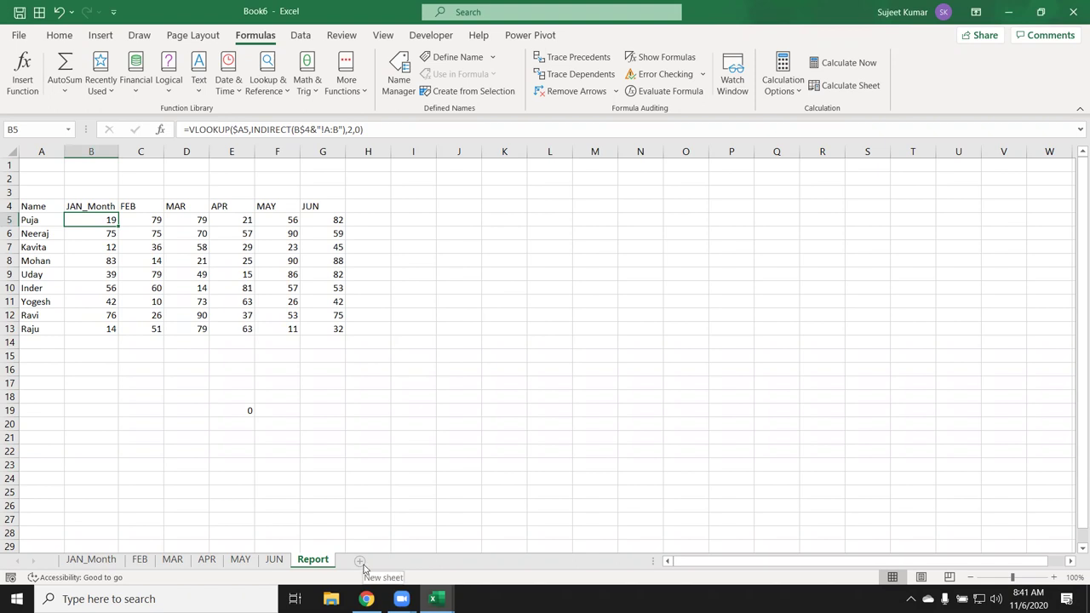
- Review the Report sheet's VLOOKUP–INDIRECT formulas, including cells E10 and B5
{"action": "left_click", "coordinate": [245, 290]}
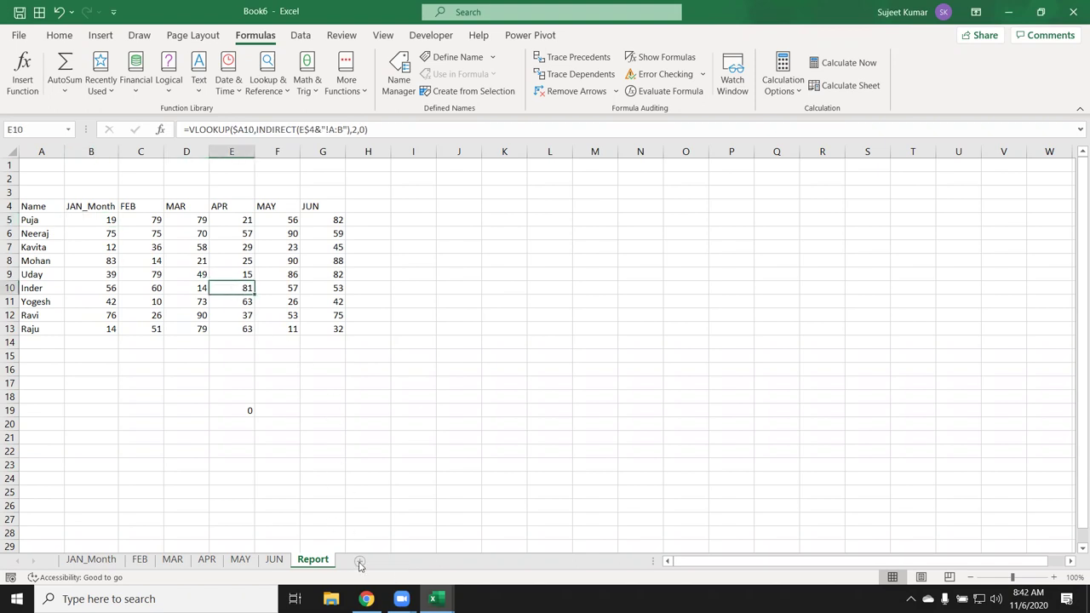
{"action": "left_click", "coordinate": [92, 220]}
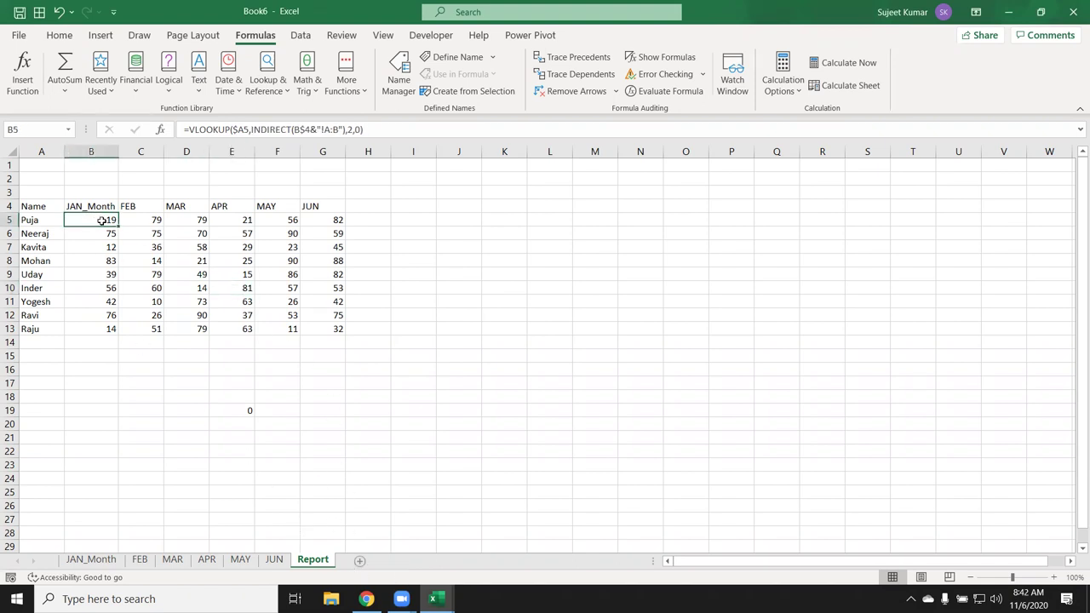
{"action": "left_click", "coordinate": [336, 215]}
{"action": "left_click", "coordinate": [288, 233]}
{"action": "left_click", "coordinate": [203, 233]}
- Add a blank Sheet8 after Report and open Data Tools' Consolidate with Sum
{"action": "left_click", "coordinate": [360, 562]}
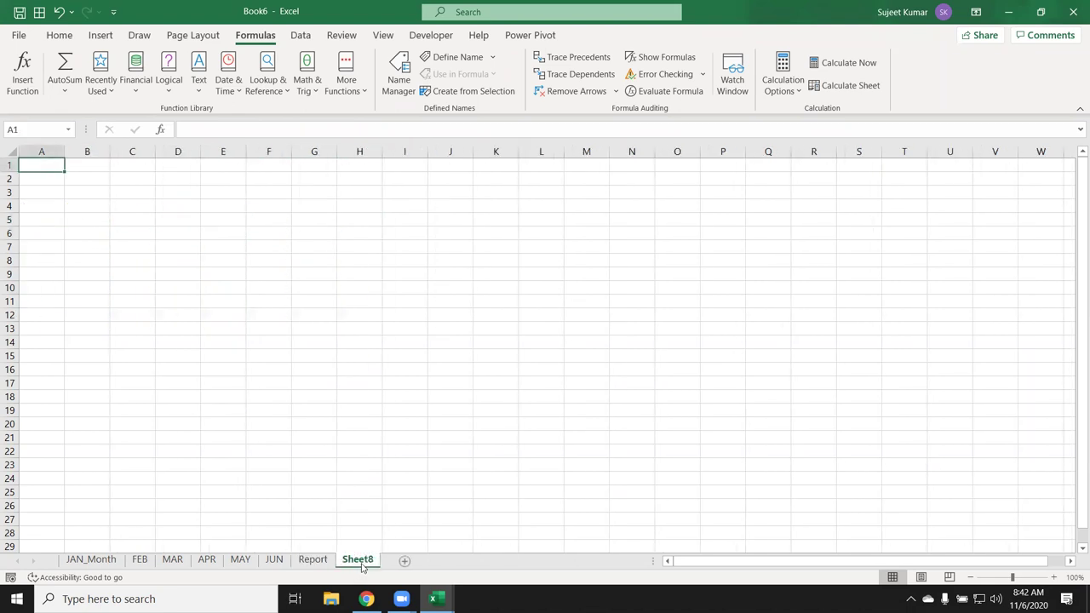
{"action": "left_click", "coordinate": [300, 36]}
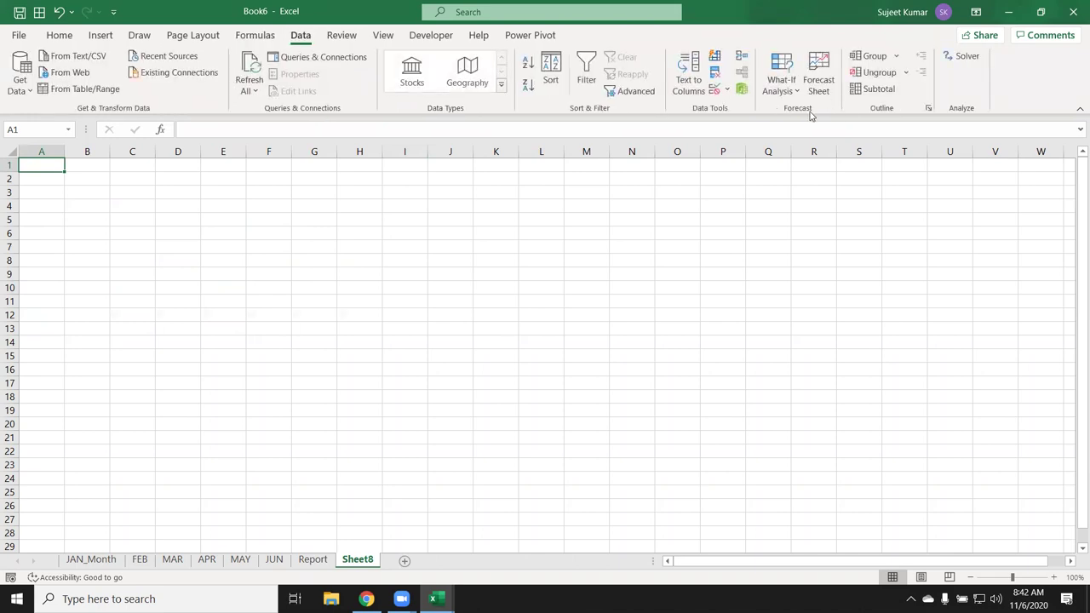
{"action": "left_click", "coordinate": [741, 60]}
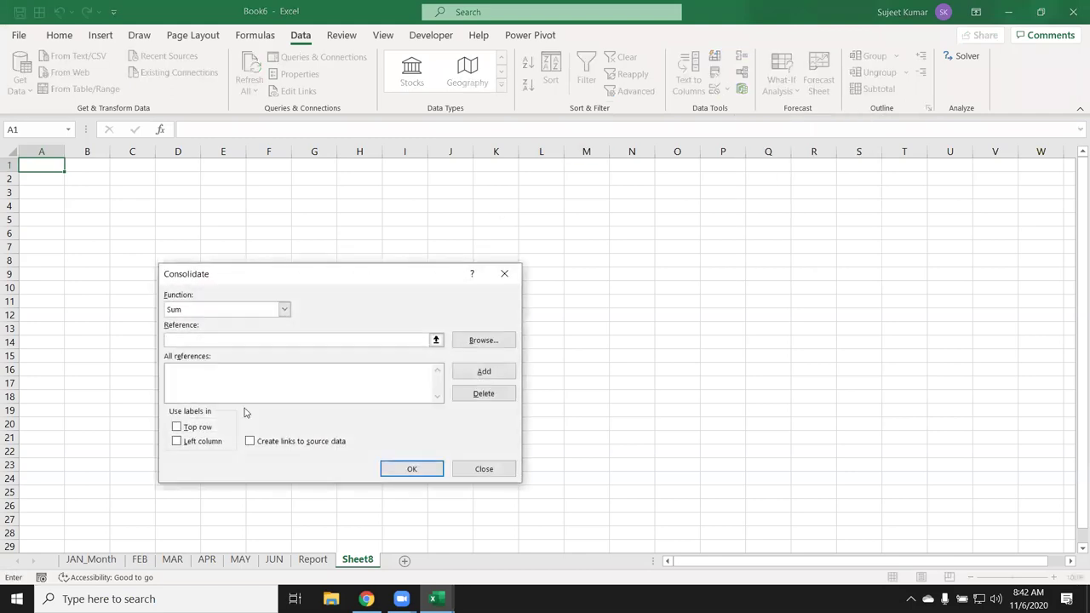
- Add the JAN_Month range A1:B10 to the Consolidate reference list
{"action": "left_click", "coordinate": [78, 561]}
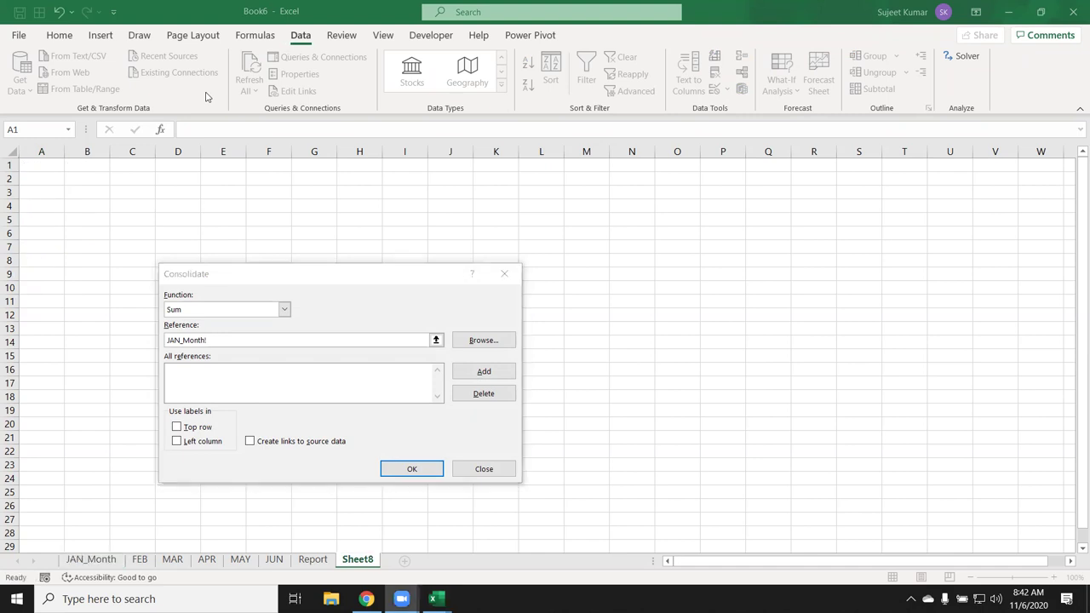
{"action": "left_click", "coordinate": [182, 385]}
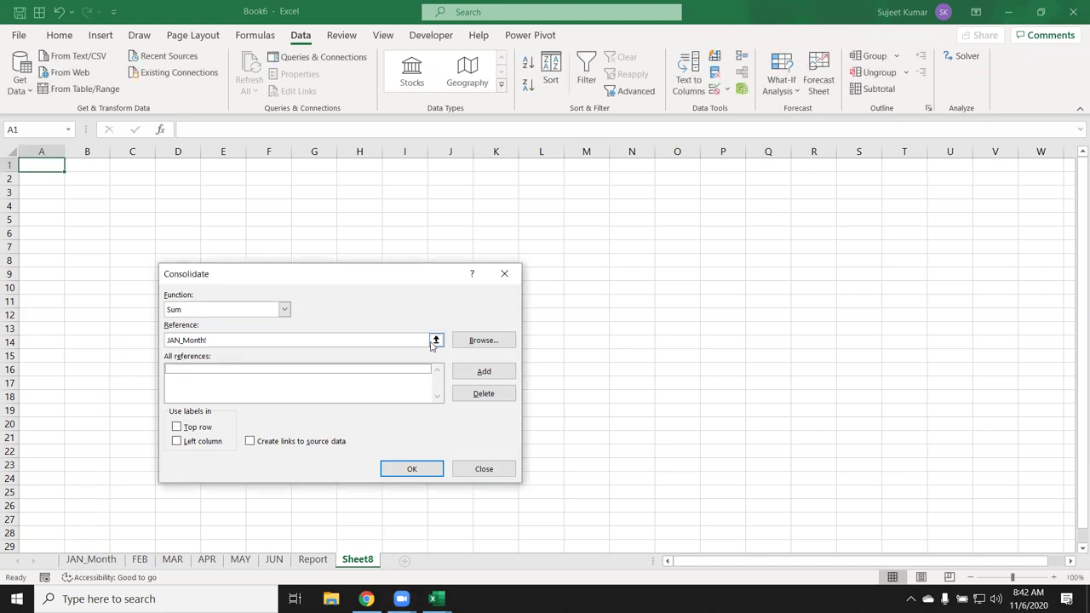
{"action": "left_click", "coordinate": [436, 341]}
{"action": "left_click", "coordinate": [90, 559]}
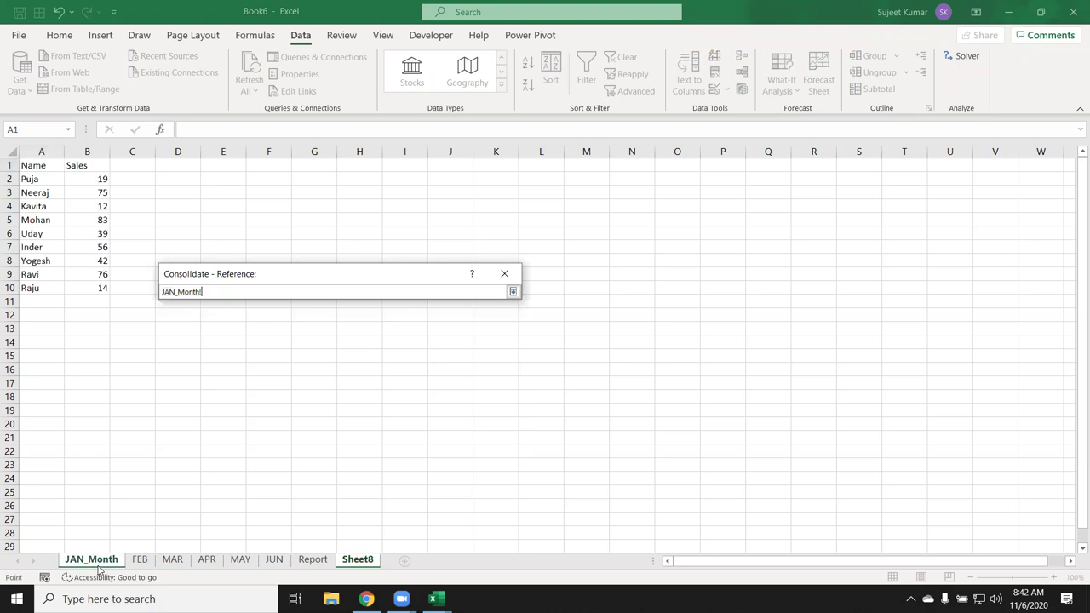
{"action": "left_click", "coordinate": [40, 162]}
{"action": "left_click_drag", "start_coordinate": [40, 161], "coordinate": [80, 295]}
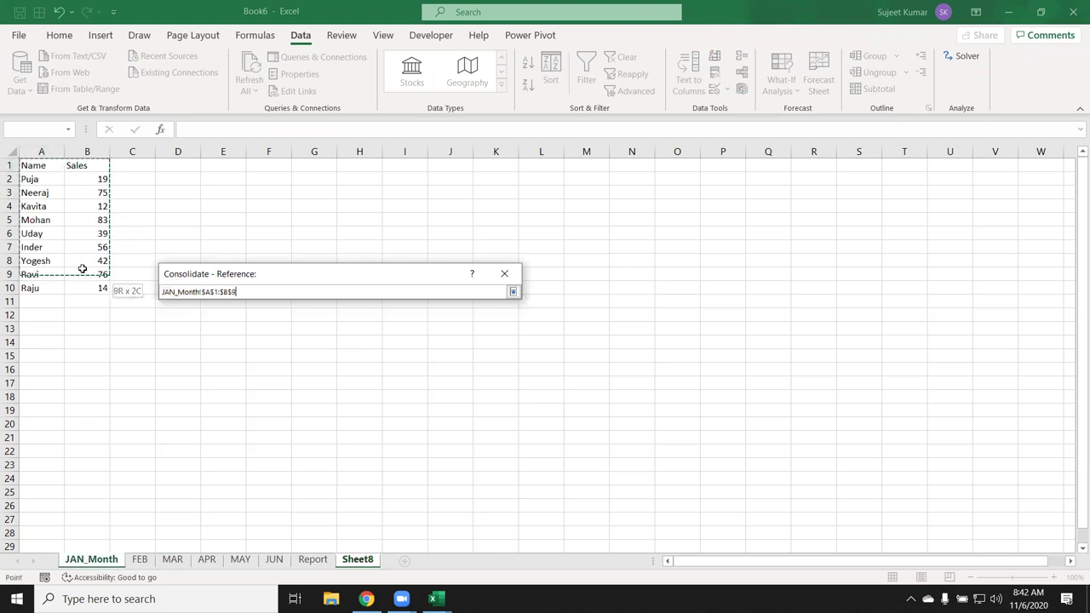
{"action": "left_click", "coordinate": [513, 291]}
{"action": "left_click", "coordinate": [483, 371]}
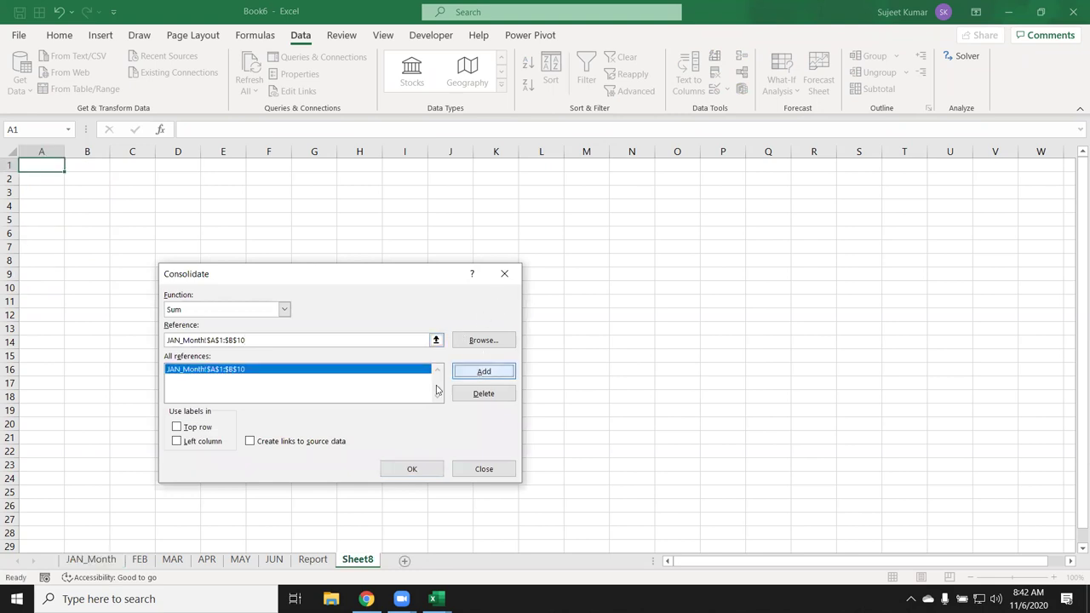
- Add the FEB, MAR, APR, MAY and JUN A1:B10 ranges, using top row and left column labels
{"action": "left_click", "coordinate": [140, 559]}
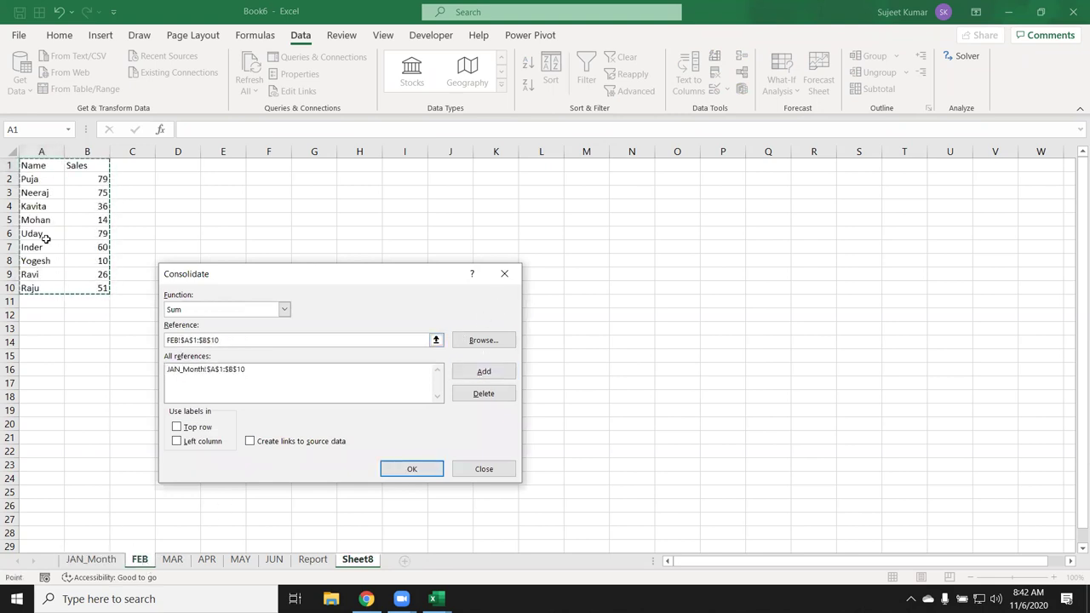
{"action": "left_click", "coordinate": [484, 371]}
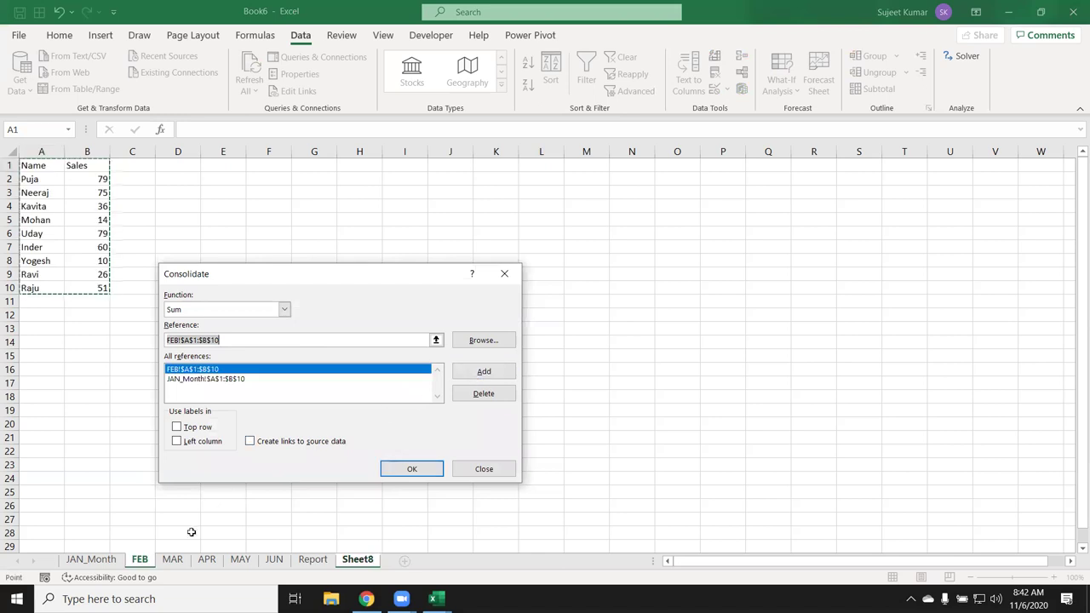
{"action": "left_click", "coordinate": [173, 559]}
{"action": "left_click", "coordinate": [467, 373]}
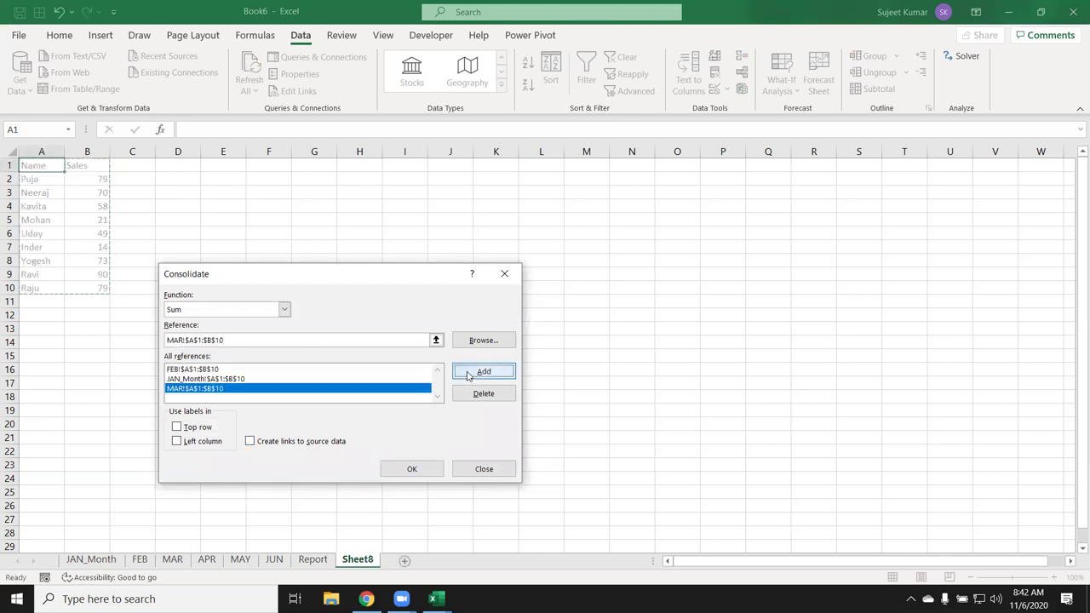
{"action": "left_click", "coordinate": [204, 562]}
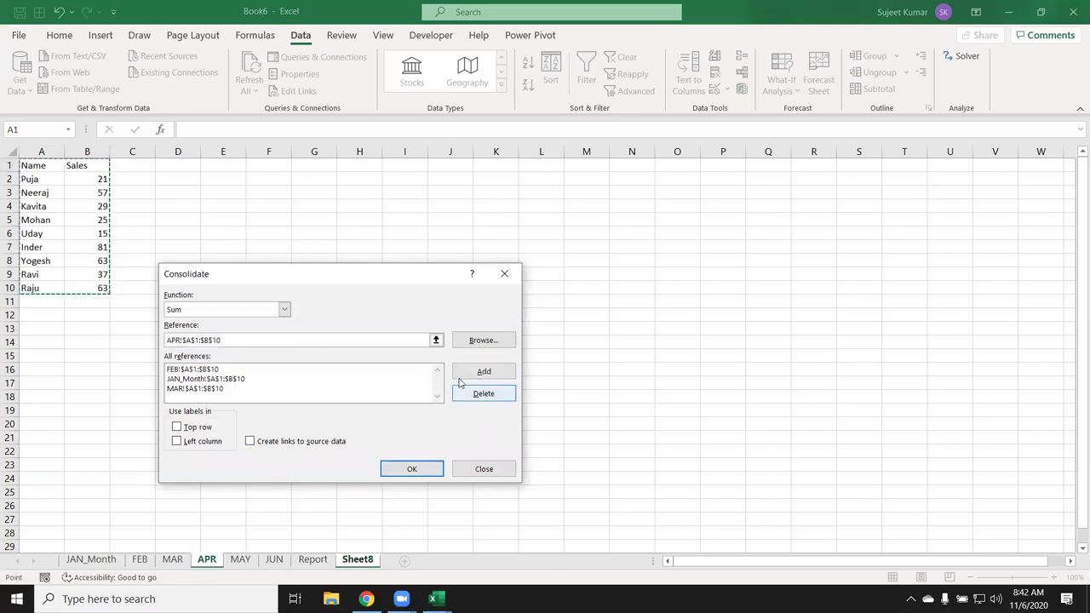
{"action": "left_click", "coordinate": [460, 374]}
{"action": "left_click", "coordinate": [238, 559]}
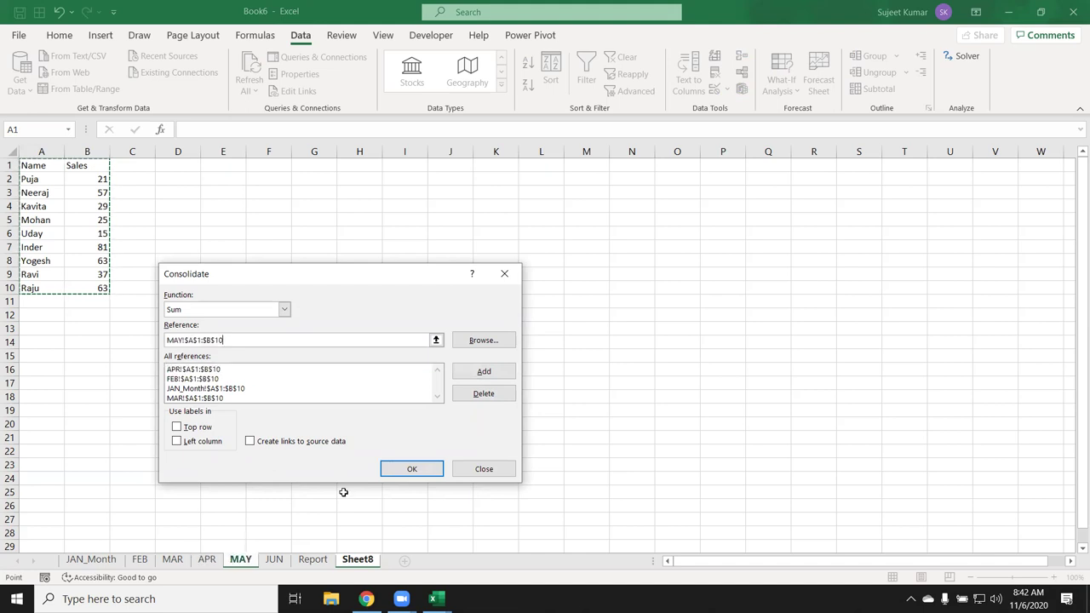
{"action": "left_click", "coordinate": [467, 373]}
{"action": "left_click", "coordinate": [274, 559]}
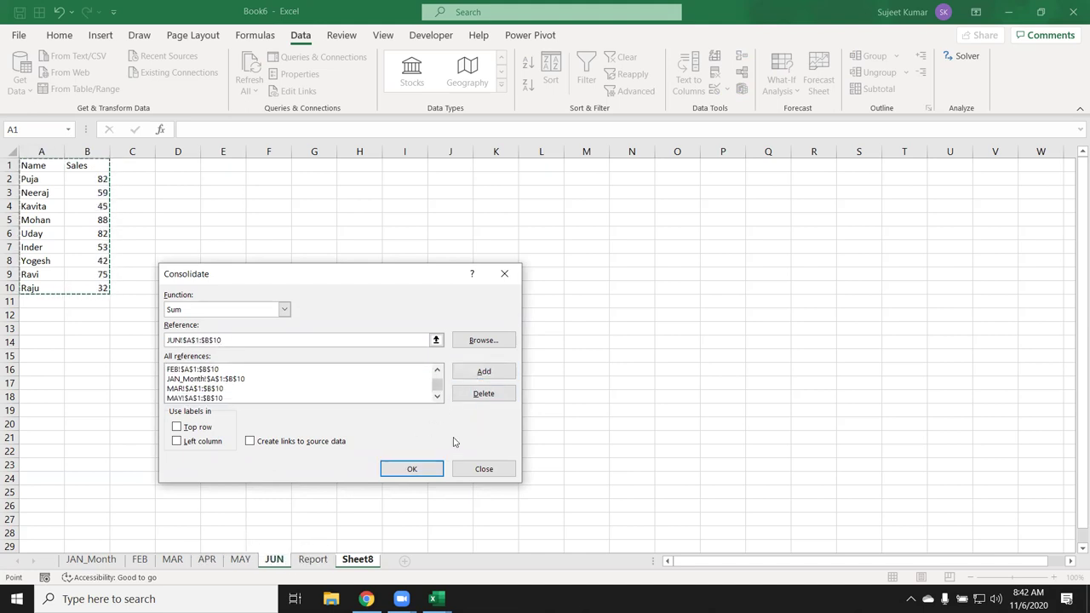
{"action": "left_click", "coordinate": [479, 372]}
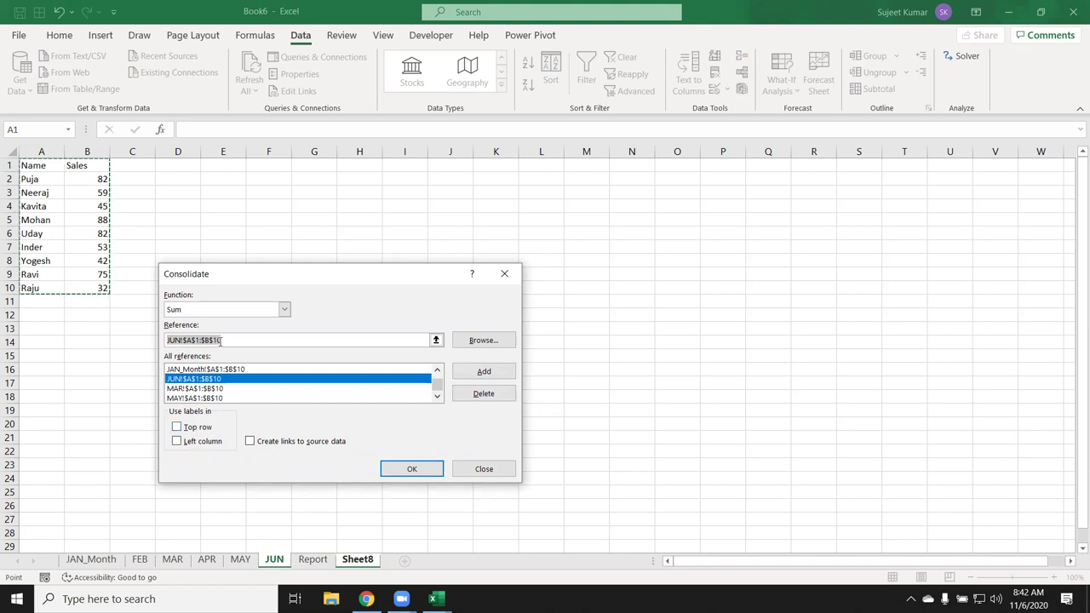
{"action": "left_click", "coordinate": [194, 428]}
{"action": "left_click", "coordinate": [196, 441]}
- Consolidate into Sheet8, check the A1:B10 name totals (2820 combined), then minimise Excel
{"action": "left_click", "coordinate": [412, 469]}
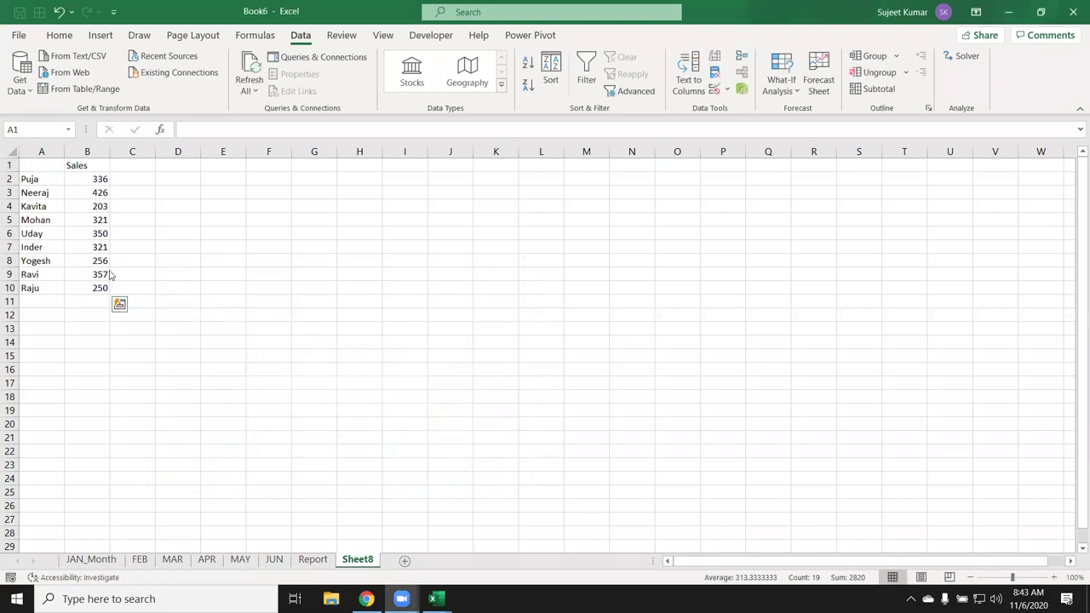
{"action": "left_click", "coordinate": [53, 189]}
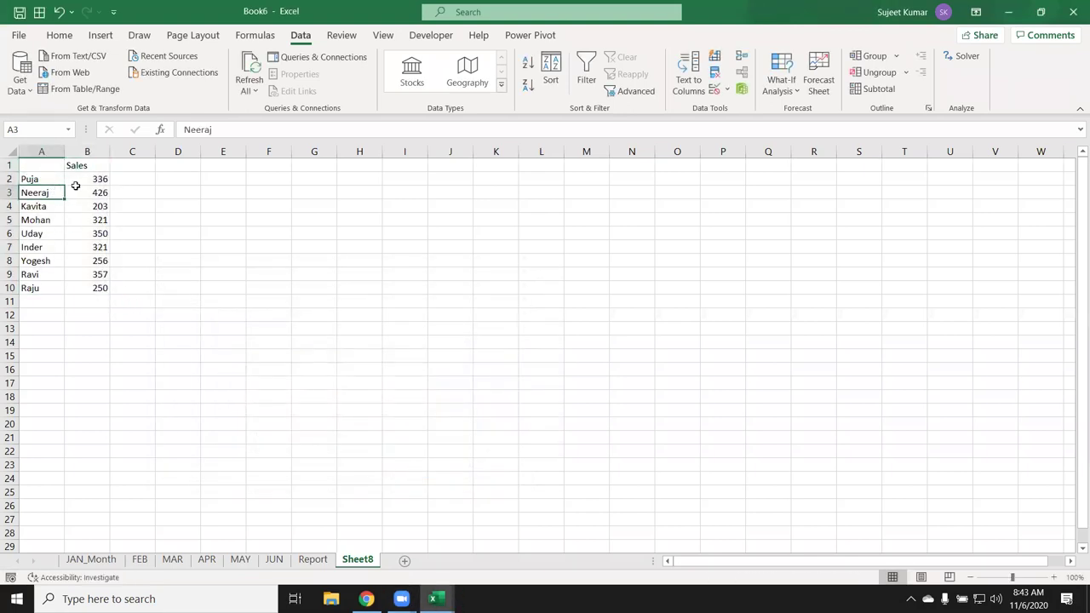
{"action": "left_click", "coordinate": [94, 180]}
{"action": "left_click", "coordinate": [93, 207]}
{"action": "left_click", "coordinate": [94, 234]}
{"action": "left_click", "coordinate": [100, 289]}
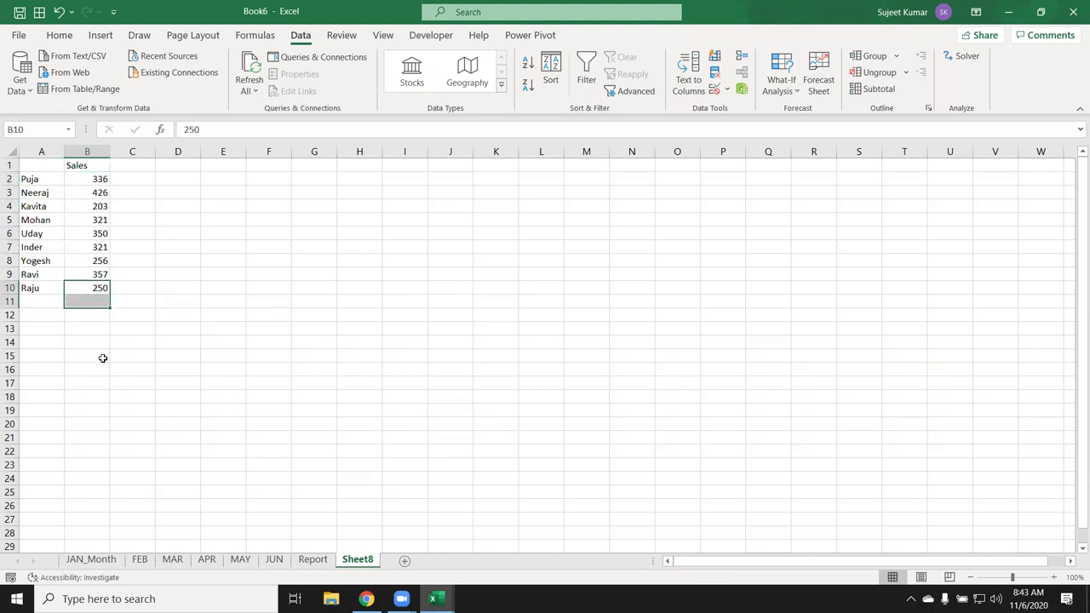
{"action": "left_click_drag", "start_coordinate": [81, 290], "coordinate": [9, 164]}
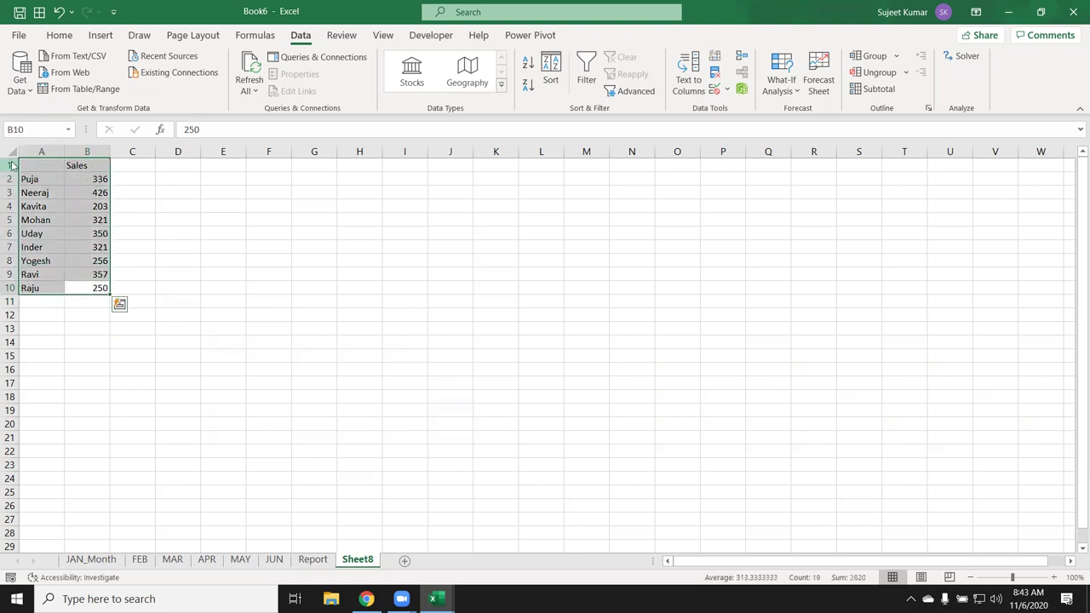
{"action": "key", "text": "super+d"}
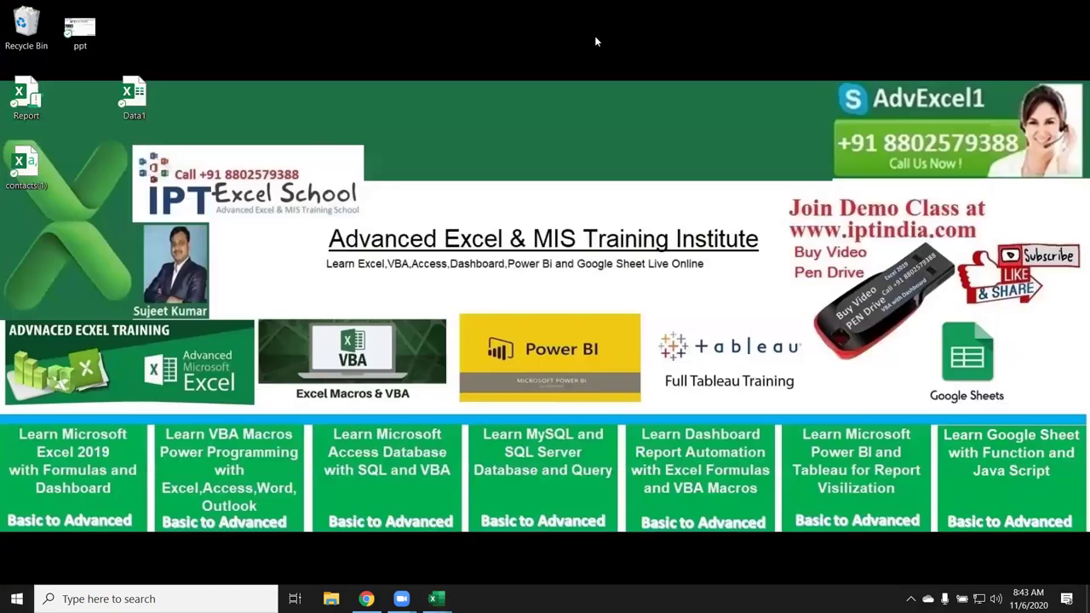